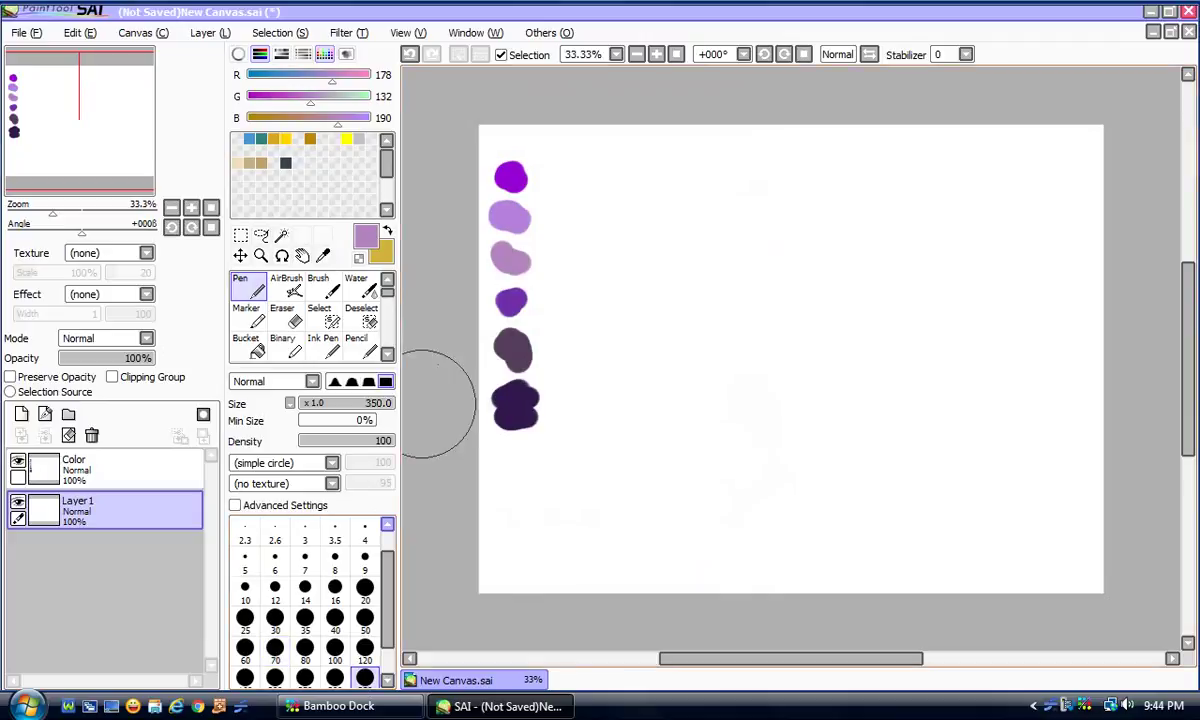
# Step: Cover Layer1 with mauve using the Pen at size 350, and sample the lighter purple swatch with Layer1 temporarily hidden
pyautogui.moveTo(470, 170)
pyautogui.mouseDown()
pyautogui.moveTo(738, 234)
pyautogui.moveTo(785, 178)
pyautogui.moveTo(750, 114)
pyautogui.moveTo(870, 299)
pyautogui.moveTo(510, 165)
pyautogui.moveTo(441, 258)
pyautogui.moveTo(583, 566)
pyautogui.moveTo(524, 481)
pyautogui.moveTo(557, 496)
pyautogui.moveTo(577, 397)
pyautogui.moveTo(826, 644)
pyautogui.moveTo(570, 386)
pyautogui.moveTo(766, 560)
pyautogui.moveTo(808, 390)
pyautogui.moveTo(1098, 316)
pyautogui.moveTo(1099, 175)
pyautogui.moveTo(978, 168)
pyautogui.moveTo(1065, 541)
pyautogui.moveTo(1005, 498)
pyautogui.mouseUp()
pyautogui.click(322, 256)
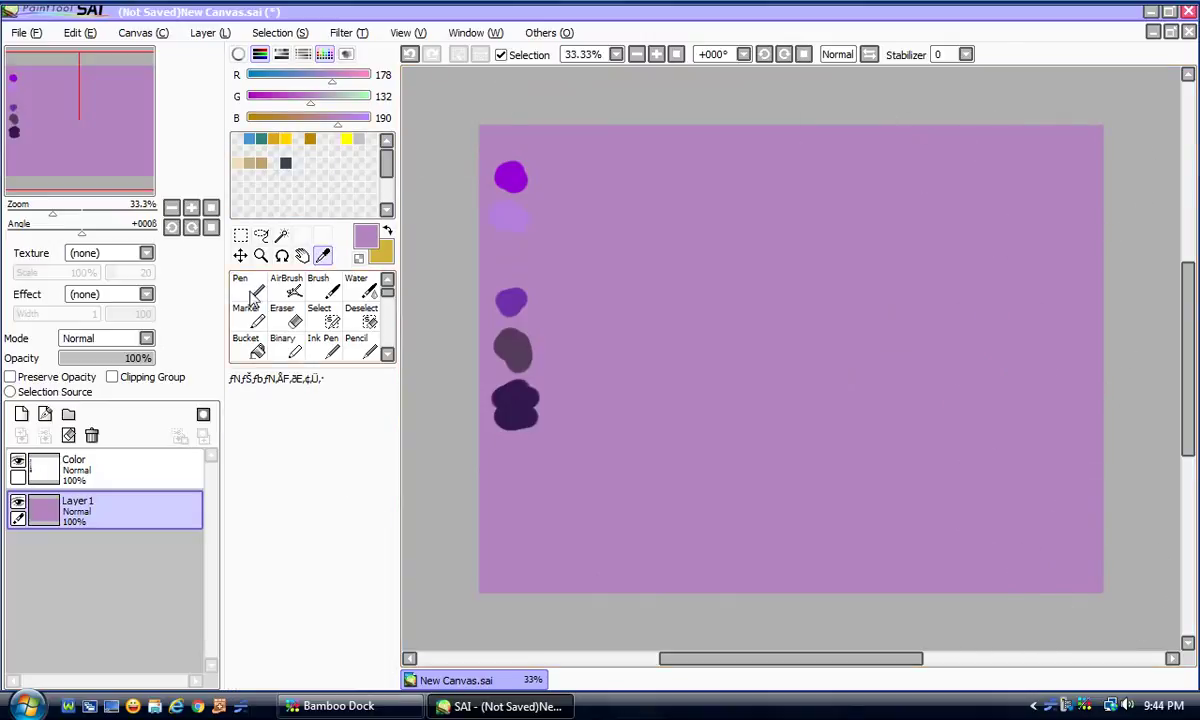
pyautogui.click(17, 500)
pyautogui.click(507, 214)
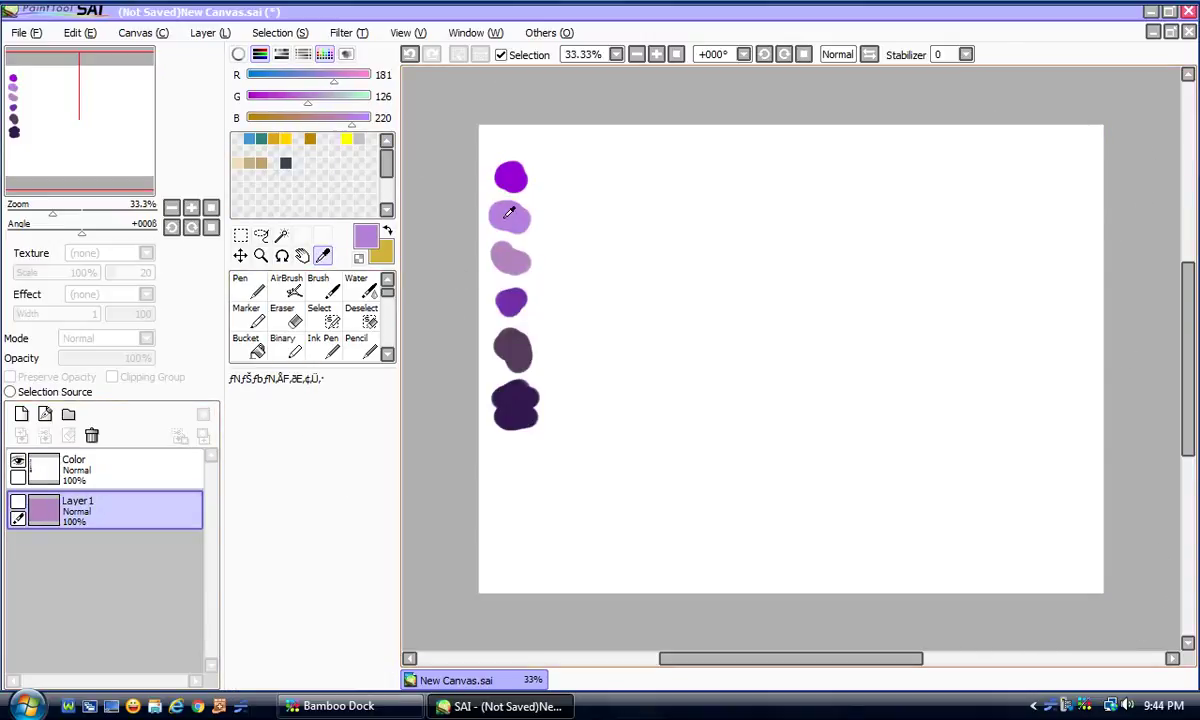
pyautogui.click(19, 502)
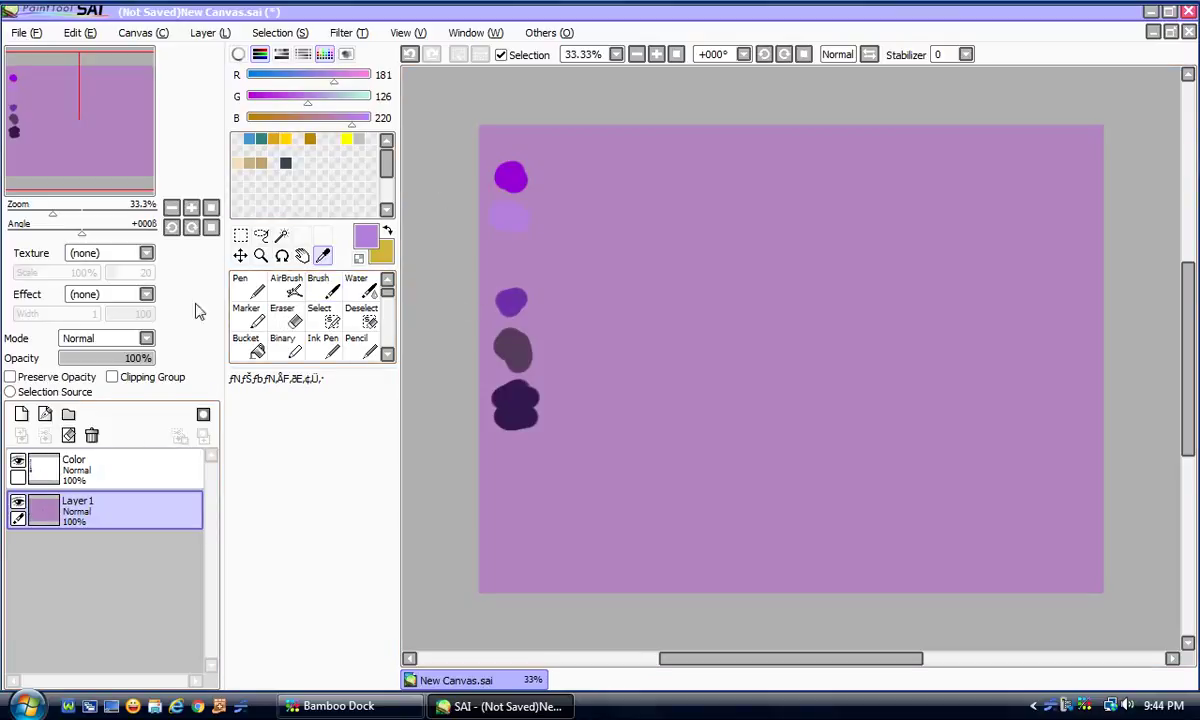
pyautogui.click(246, 286)
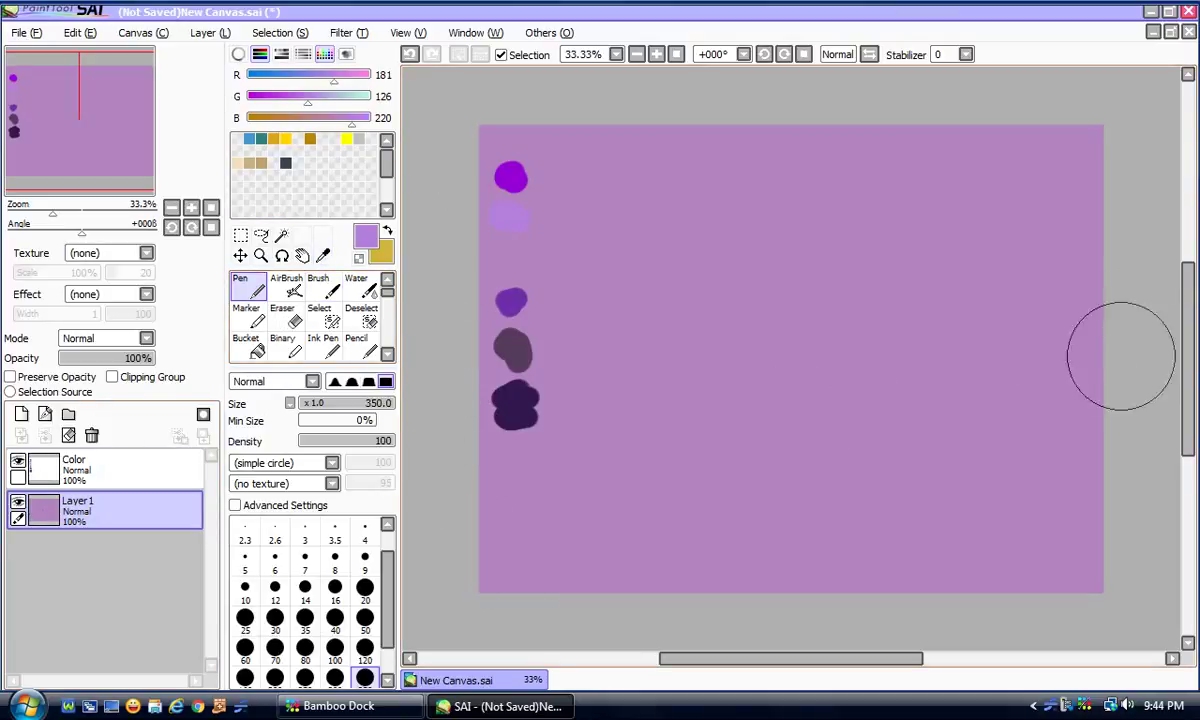
# Step: Try painting light purple ground across the lower part of Layer1 with the Pen, and undo it
pyautogui.moveTo(463, 549)
pyautogui.mouseDown()
pyautogui.moveTo(611, 584)
pyautogui.moveTo(846, 507)
pyautogui.moveTo(978, 445)
pyautogui.moveTo(1050, 480)
pyautogui.moveTo(1060, 470)
pyautogui.mouseUp()
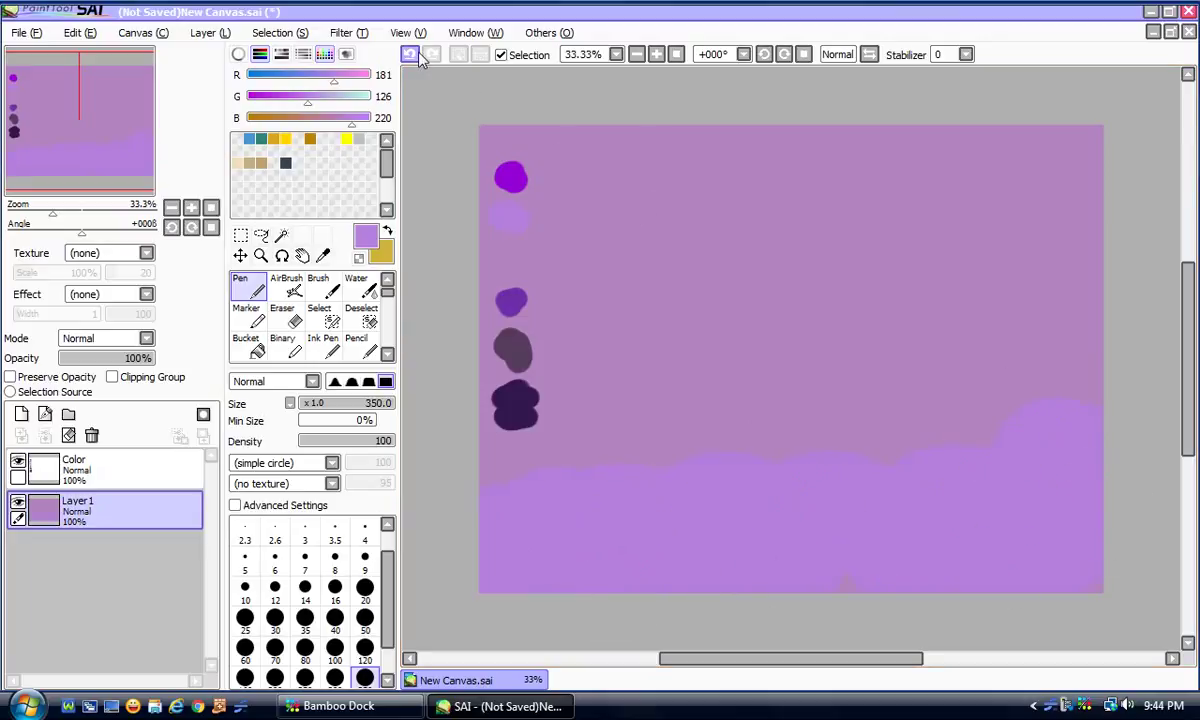
pyautogui.moveTo(1138, 428)
pyautogui.mouseDown()
pyautogui.moveTo(1014, 388)
pyautogui.moveTo(923, 397)
pyautogui.moveTo(893, 450)
pyautogui.moveTo(480, 413)
pyautogui.moveTo(580, 457)
pyautogui.moveTo(1135, 423)
pyautogui.moveTo(954, 403)
pyautogui.moveTo(1198, 380)
pyautogui.moveTo(1168, 438)
pyautogui.moveTo(627, 406)
pyautogui.mouseUp()
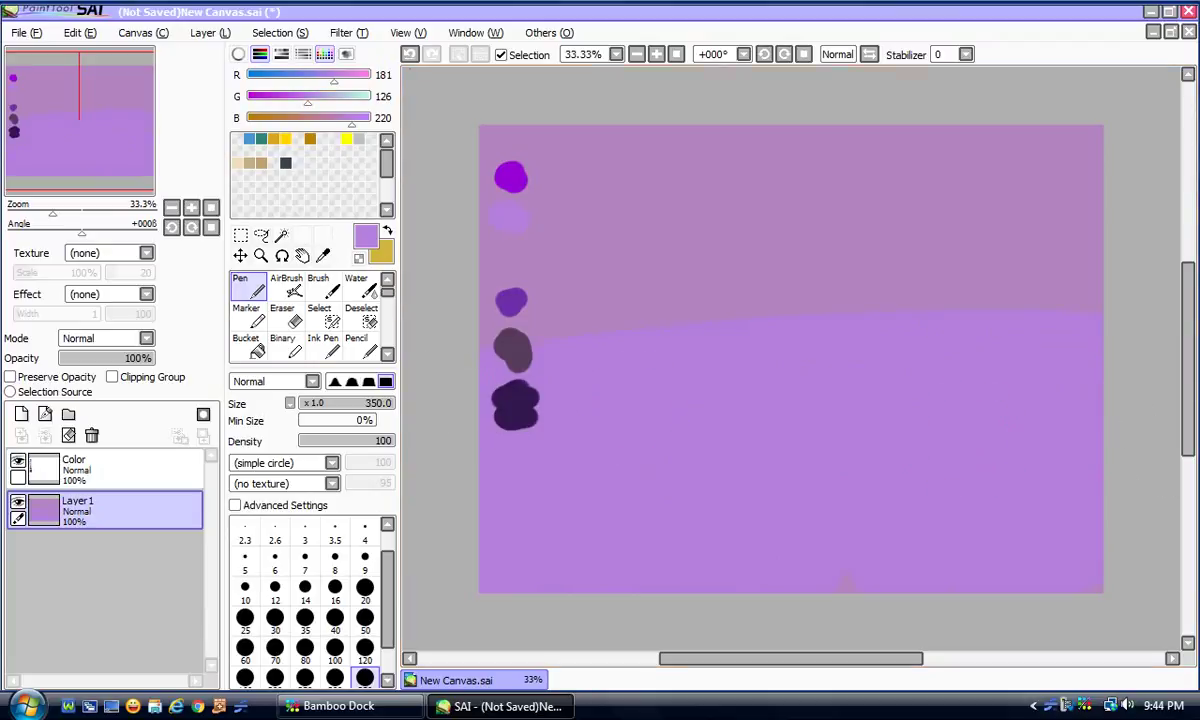
pyautogui.click(410, 54)
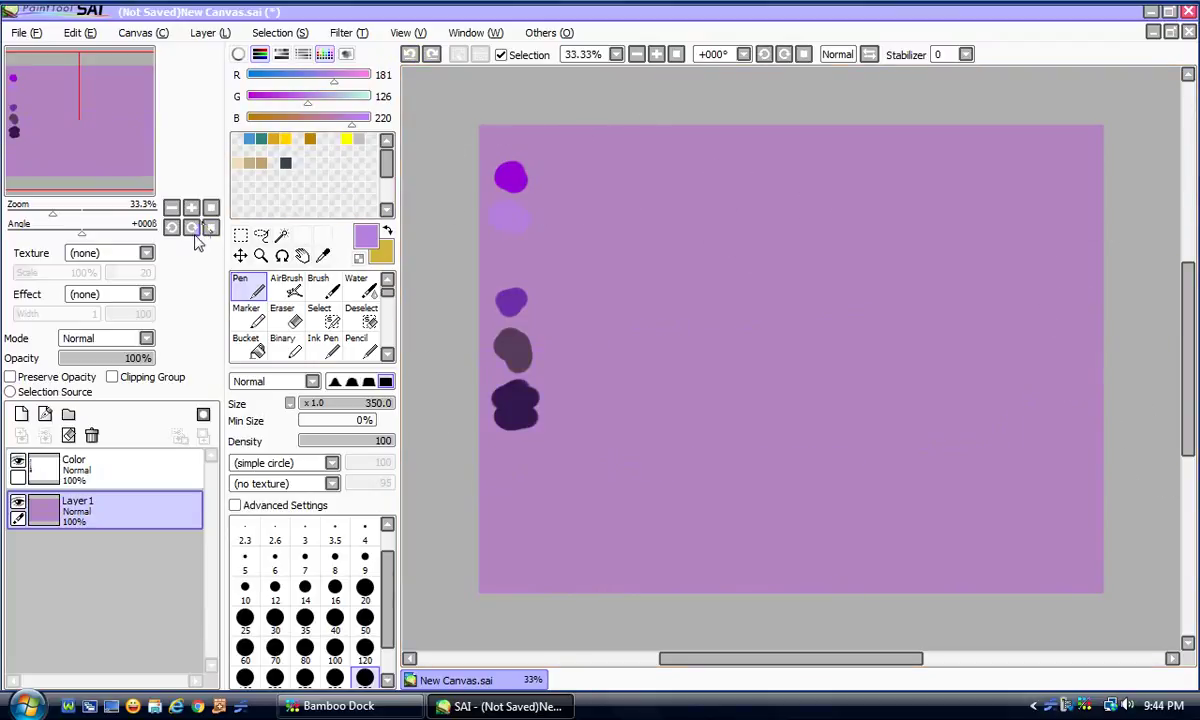
# Step: Create a new layer above Layer1 and paint two light purple hills sloping down to a central valley
pyautogui.click(21, 414)
pyautogui.moveTo(1047, 337)
pyautogui.mouseDown()
pyautogui.moveTo(832, 454)
pyautogui.moveTo(836, 618)
pyautogui.moveTo(731, 593)
pyautogui.mouseUp()
pyautogui.moveTo(450, 485)
pyautogui.mouseDown()
pyautogui.moveTo(818, 630)
pyautogui.moveTo(865, 632)
pyautogui.mouseUp()
pyautogui.moveTo(432, 515); pyautogui.dragTo(720, 600)
pyautogui.moveTo(445, 420)
pyautogui.mouseDown()
pyautogui.moveTo(560, 415)
pyautogui.moveTo(785, 515)
pyautogui.mouseUp()
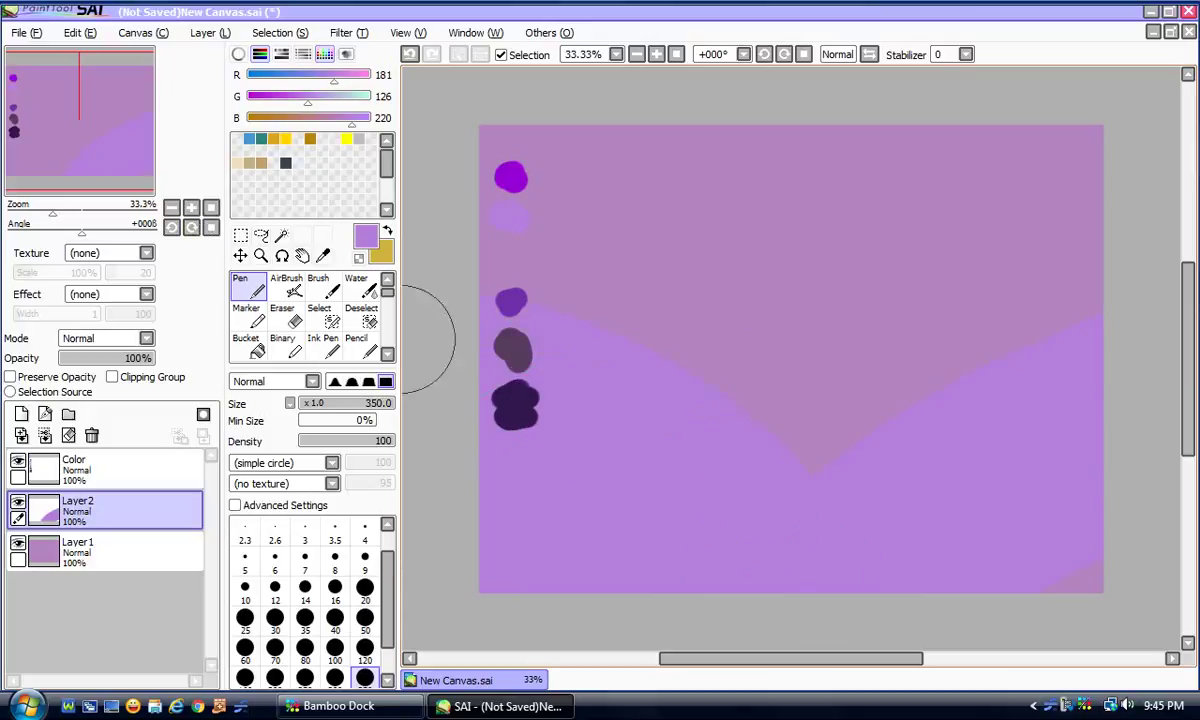
pyautogui.moveTo(440, 340); pyautogui.dragTo(805, 520)
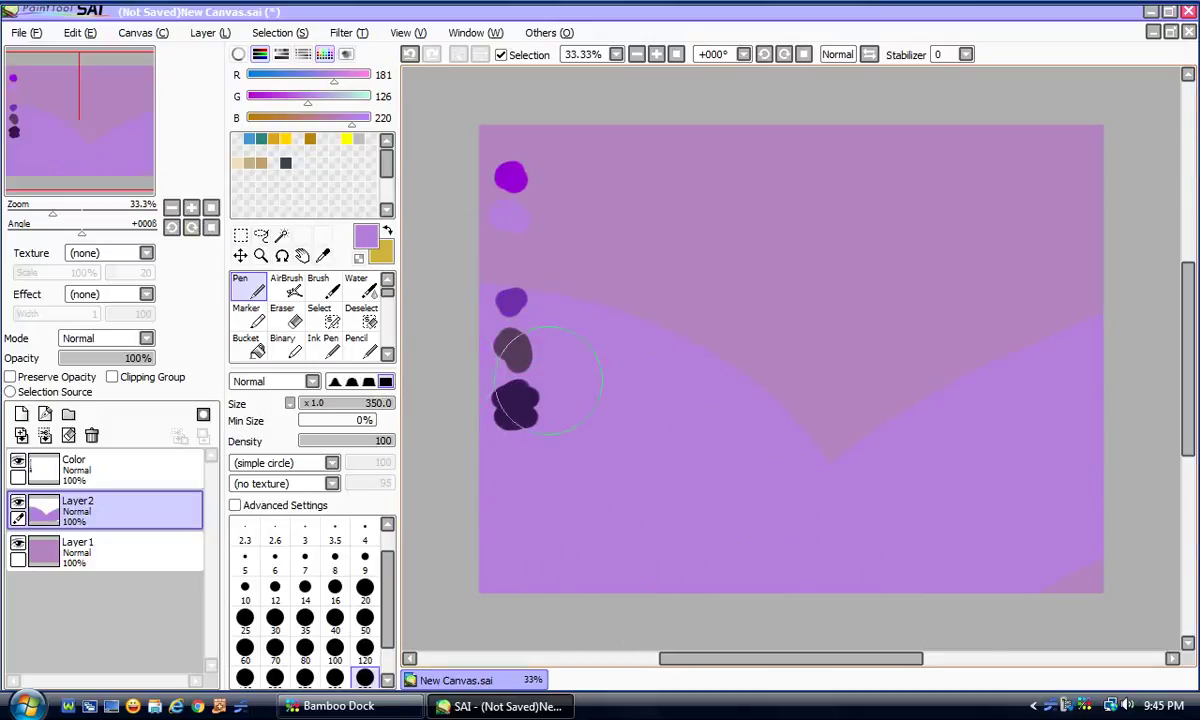
# Step: Blend the hills' upper edges using the Water tool at size 350 with stabilizer S-7, and hide Layer1
pyautogui.click(356, 286)
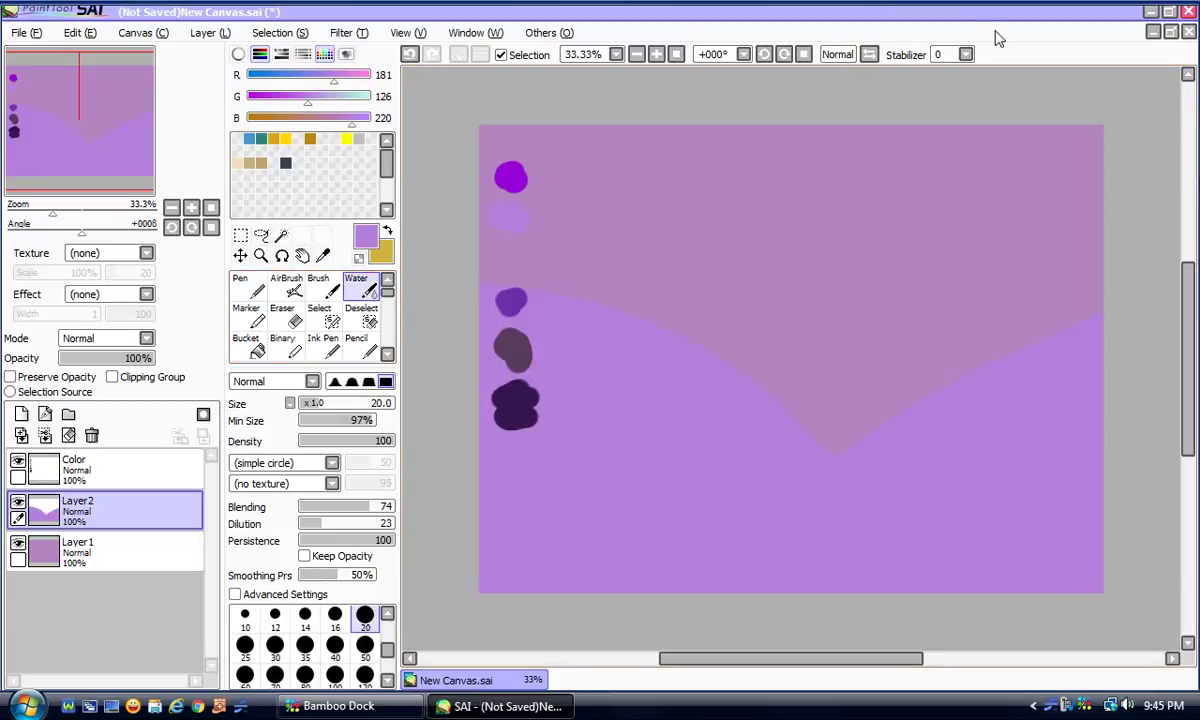
pyautogui.click(965, 55)
pyautogui.click(945, 390)
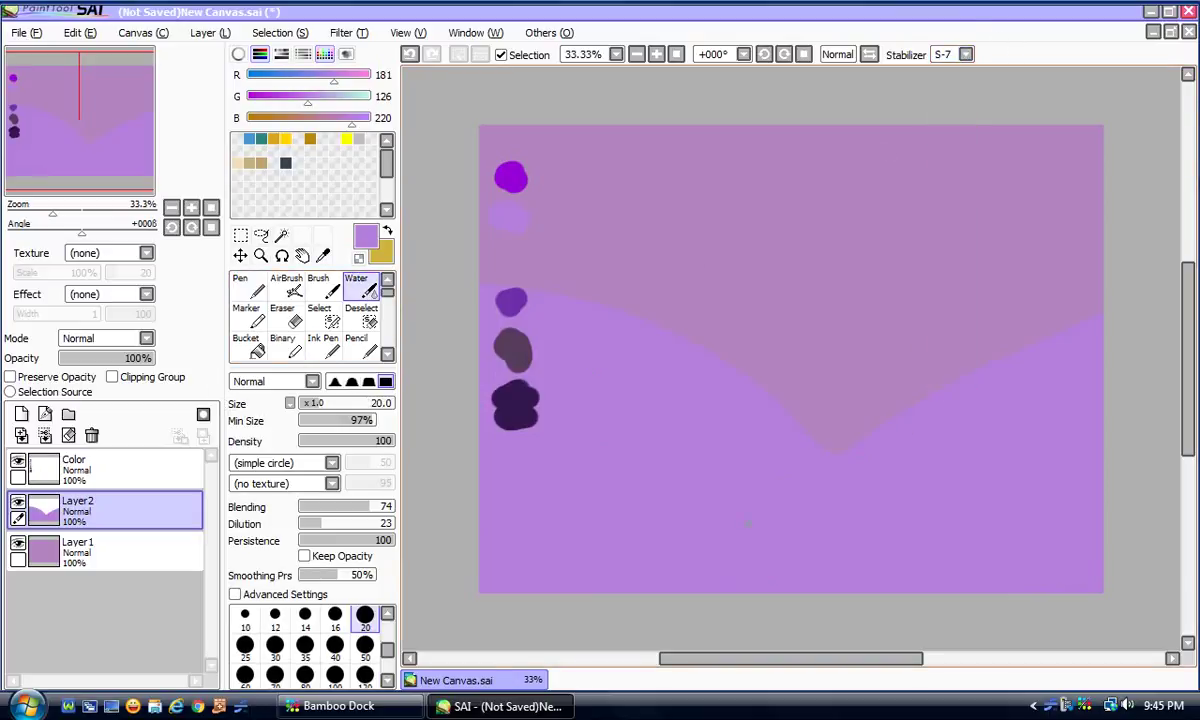
pyautogui.click(388, 680)
pyautogui.click(365, 675)
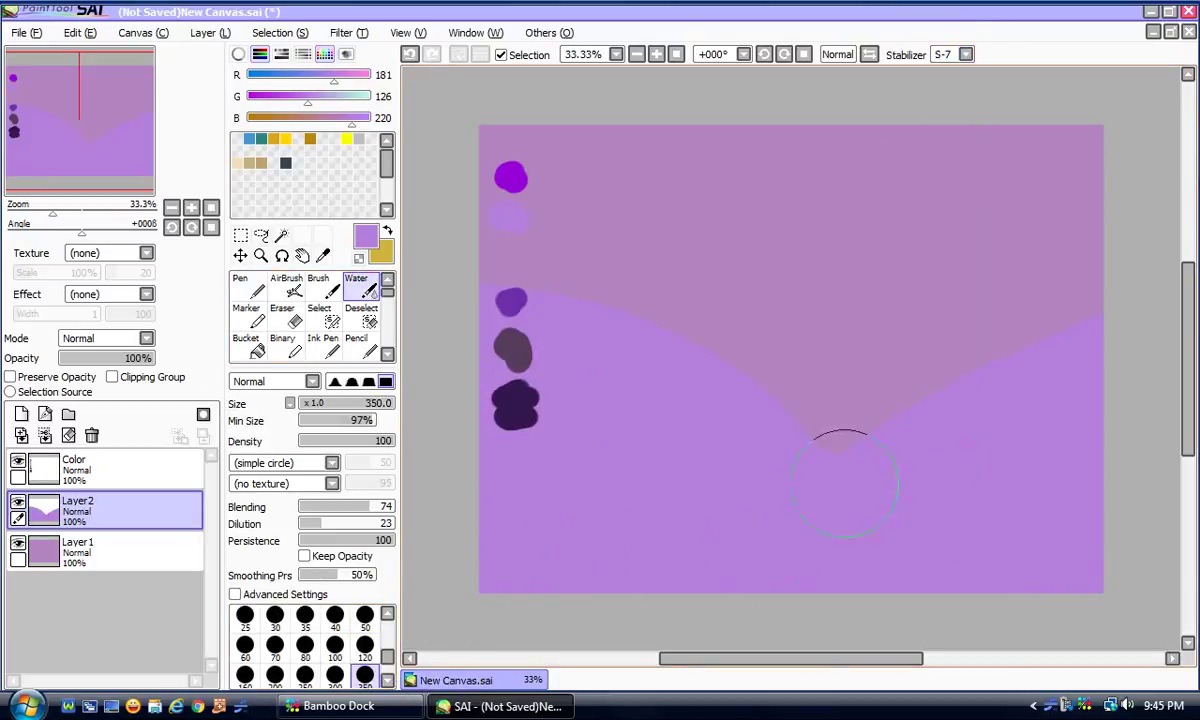
pyautogui.moveTo(871, 457)
pyautogui.mouseDown()
pyautogui.moveTo(907, 515)
pyautogui.moveTo(928, 383)
pyautogui.moveTo(999, 475)
pyautogui.moveTo(1034, 248)
pyautogui.moveTo(1046, 437)
pyautogui.moveTo(1066, 332)
pyautogui.moveTo(815, 428)
pyautogui.moveTo(813, 500)
pyautogui.mouseUp()
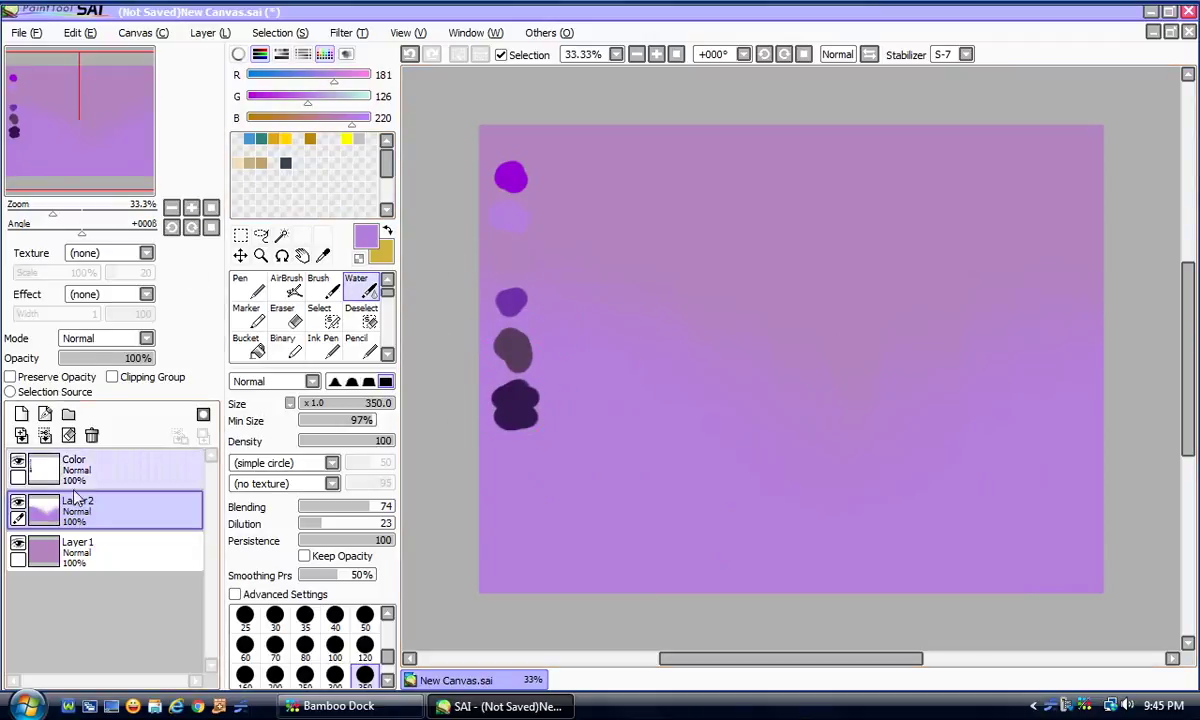
pyautogui.click(18, 541)
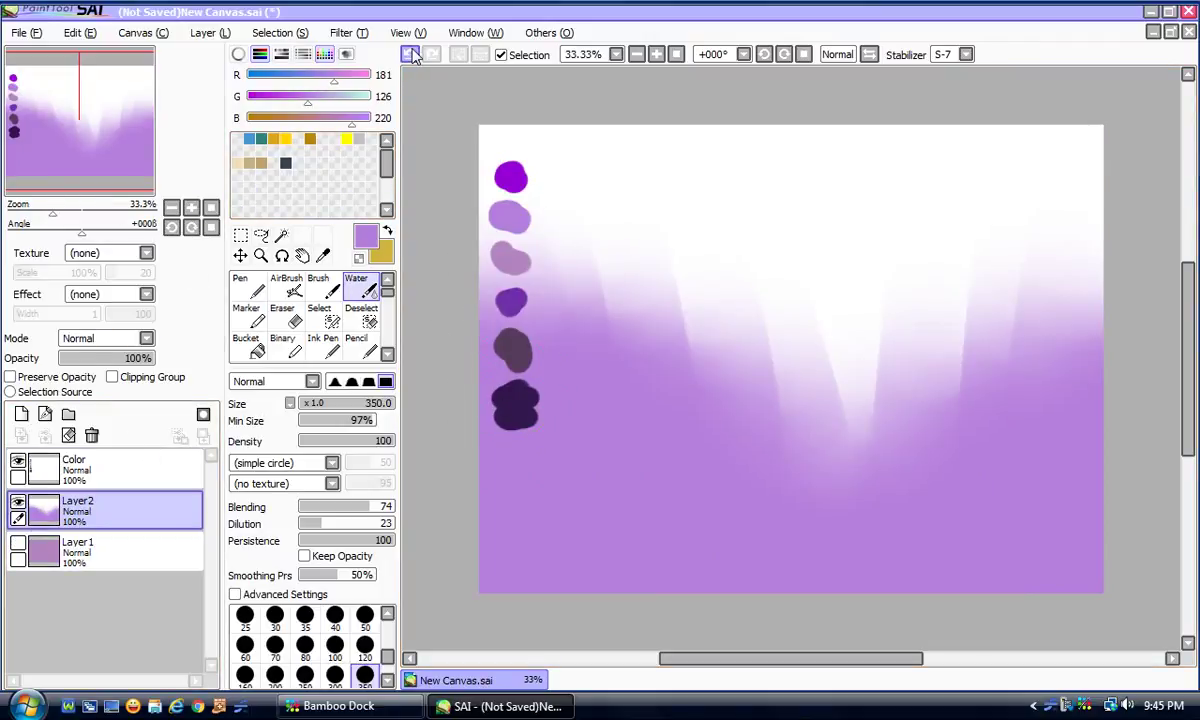
# Step: Try a Water stroke over the left hill's slope, and undo it together with the earlier edge blending
pyautogui.moveTo(463, 215); pyautogui.dragTo(702, 360)
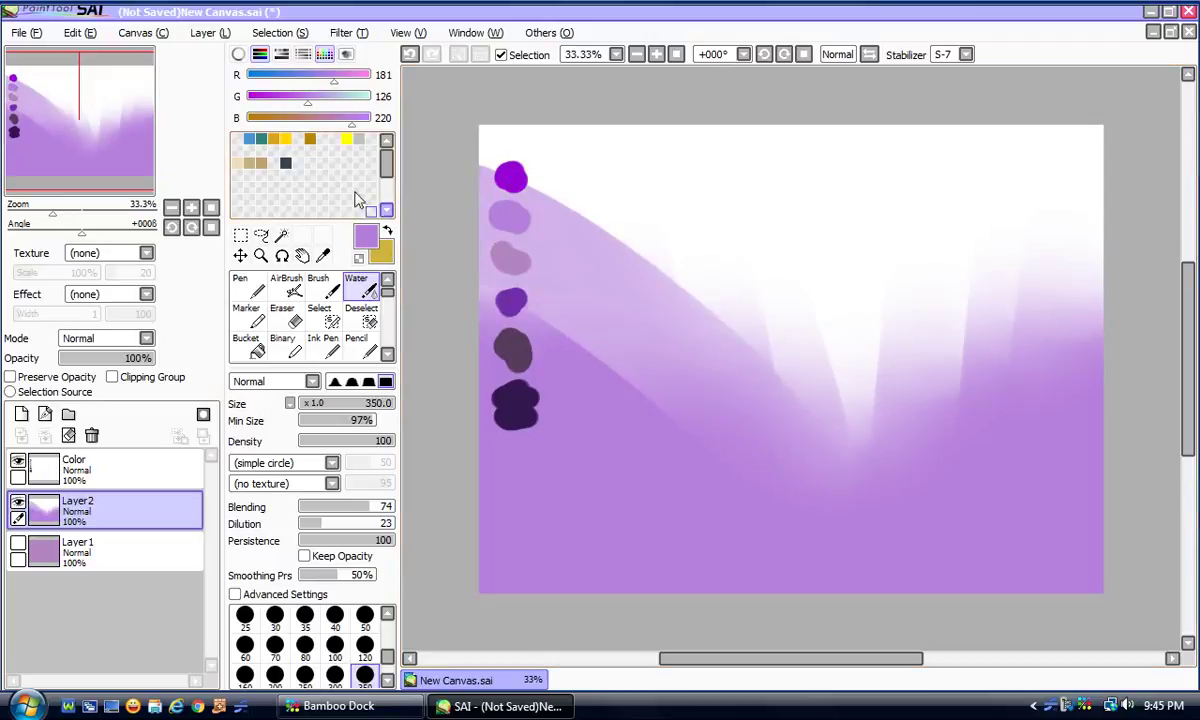
pyautogui.click(409, 55)
pyautogui.click(409, 55)
pyautogui.click(410, 54)
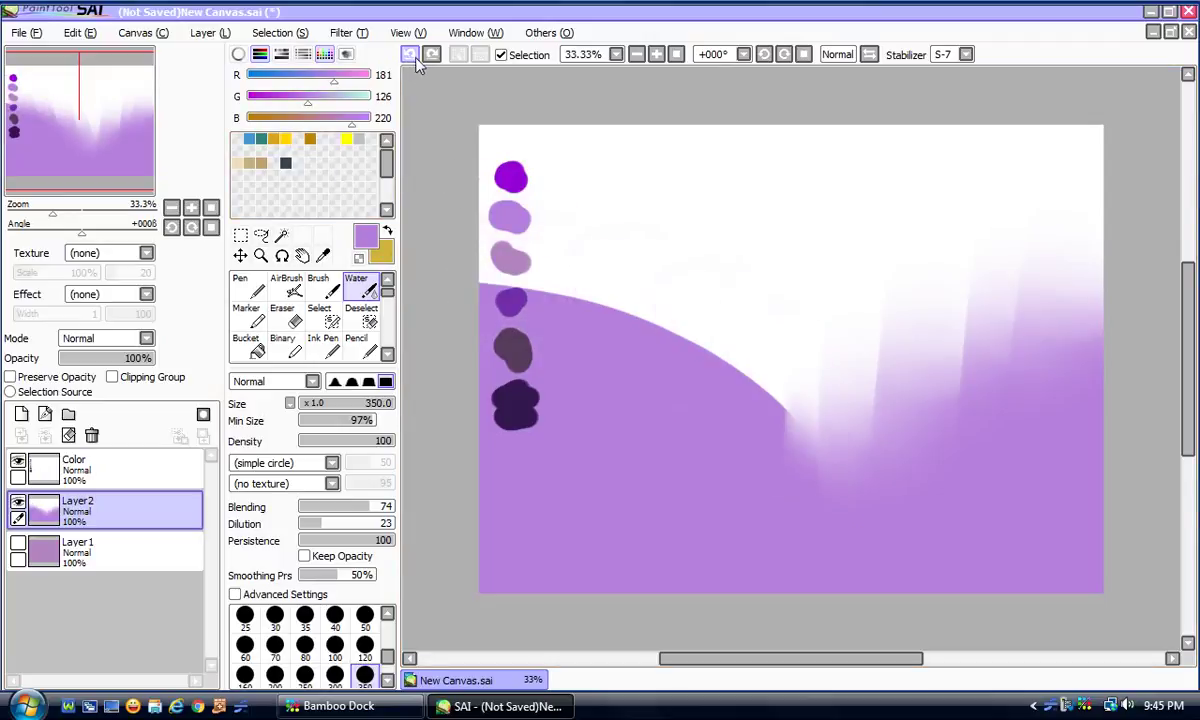
pyautogui.click(410, 54)
pyautogui.click(411, 54)
pyautogui.click(411, 54)
pyautogui.click(411, 55)
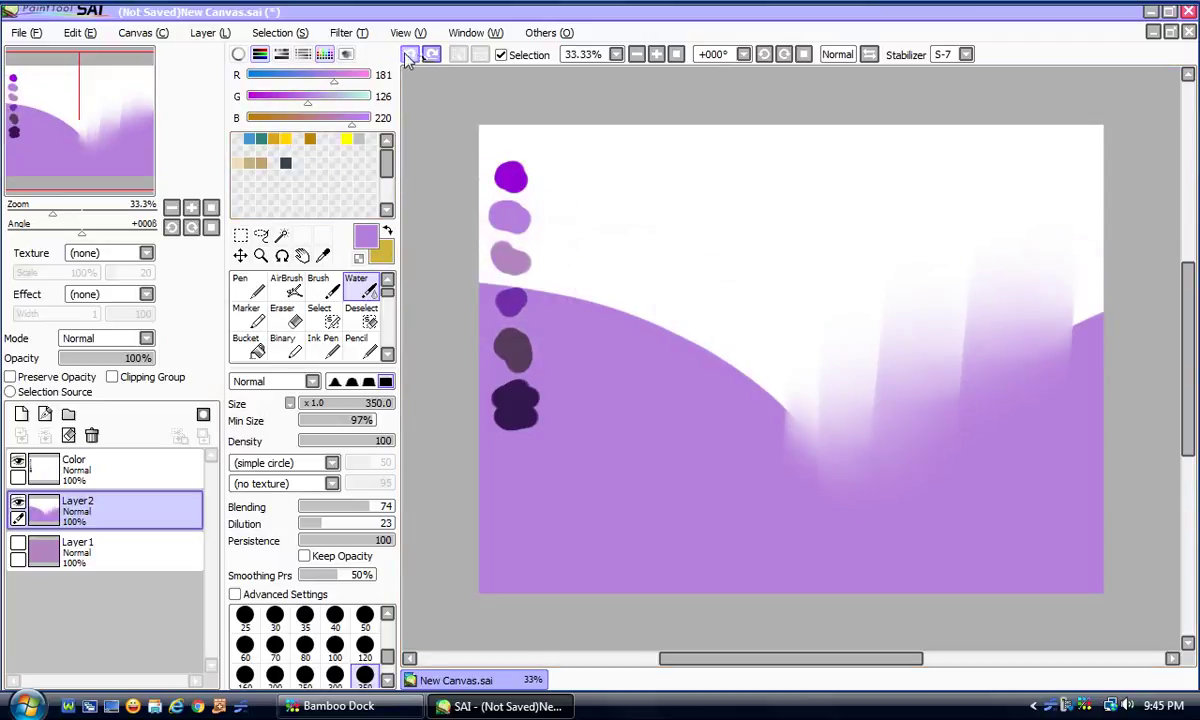
pyautogui.click(411, 55)
pyautogui.click(411, 55)
pyautogui.click(411, 55)
pyautogui.click(410, 55)
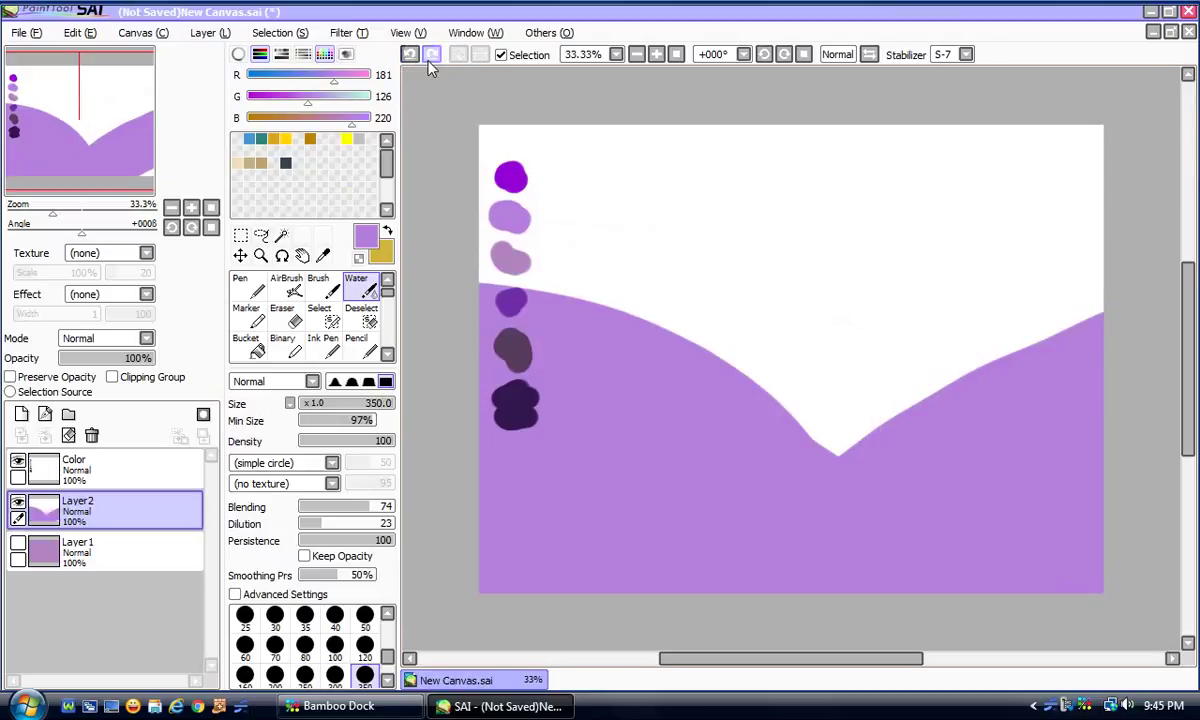
# Step: Enlarge the left hill with broad Water strokes at size 350, and smooth its upper edge at size 120
pyautogui.moveTo(485, 283)
pyautogui.mouseDown()
pyautogui.moveTo(436, 275)
pyautogui.moveTo(853, 474)
pyautogui.moveTo(416, 288)
pyautogui.moveTo(675, 340)
pyautogui.moveTo(865, 525)
pyautogui.mouseUp()
pyautogui.moveTo(423, 300); pyautogui.dragTo(726, 456)
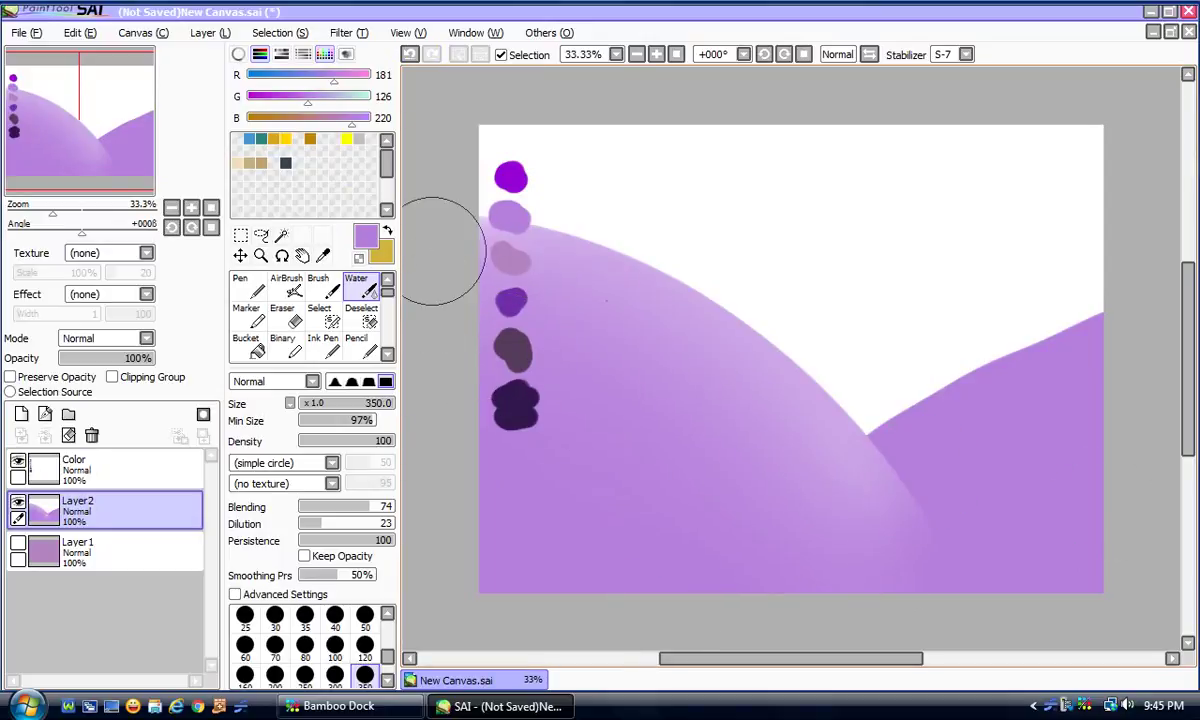
pyautogui.moveTo(440, 265); pyautogui.dragTo(760, 405)
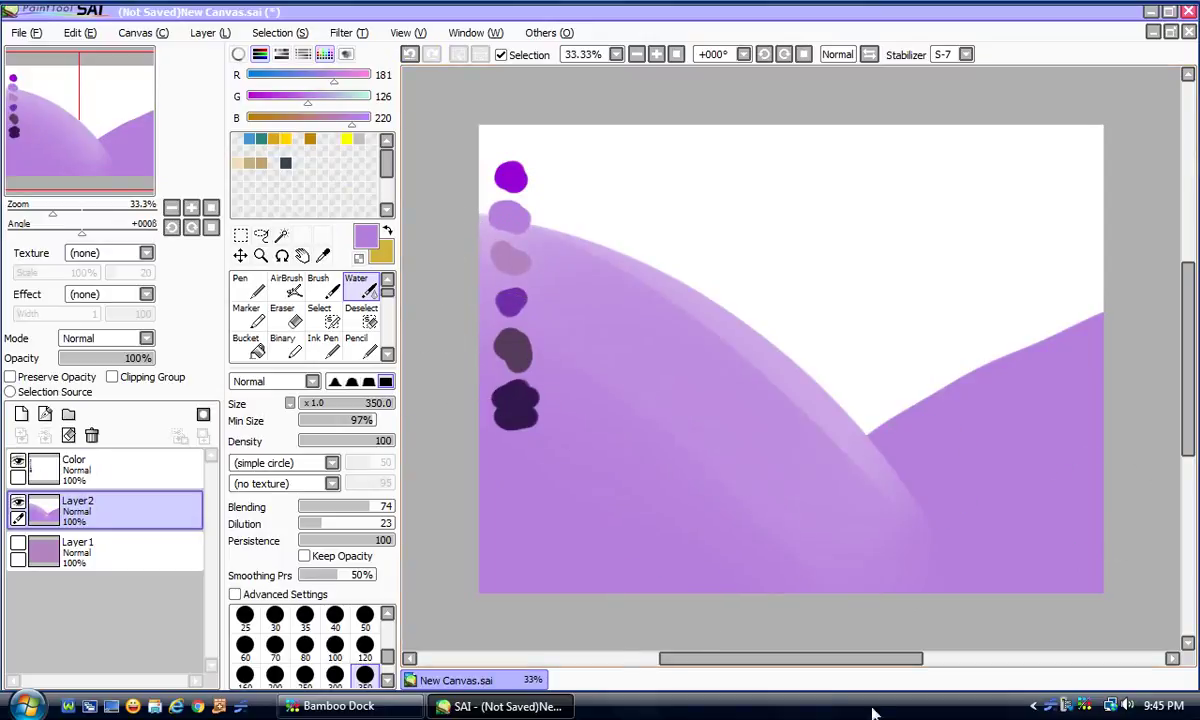
pyautogui.click(364, 645)
pyautogui.moveTo(594, 251)
pyautogui.mouseDown()
pyautogui.moveTo(718, 324)
pyautogui.moveTo(663, 316)
pyautogui.moveTo(740, 356)
pyautogui.mouseUp()
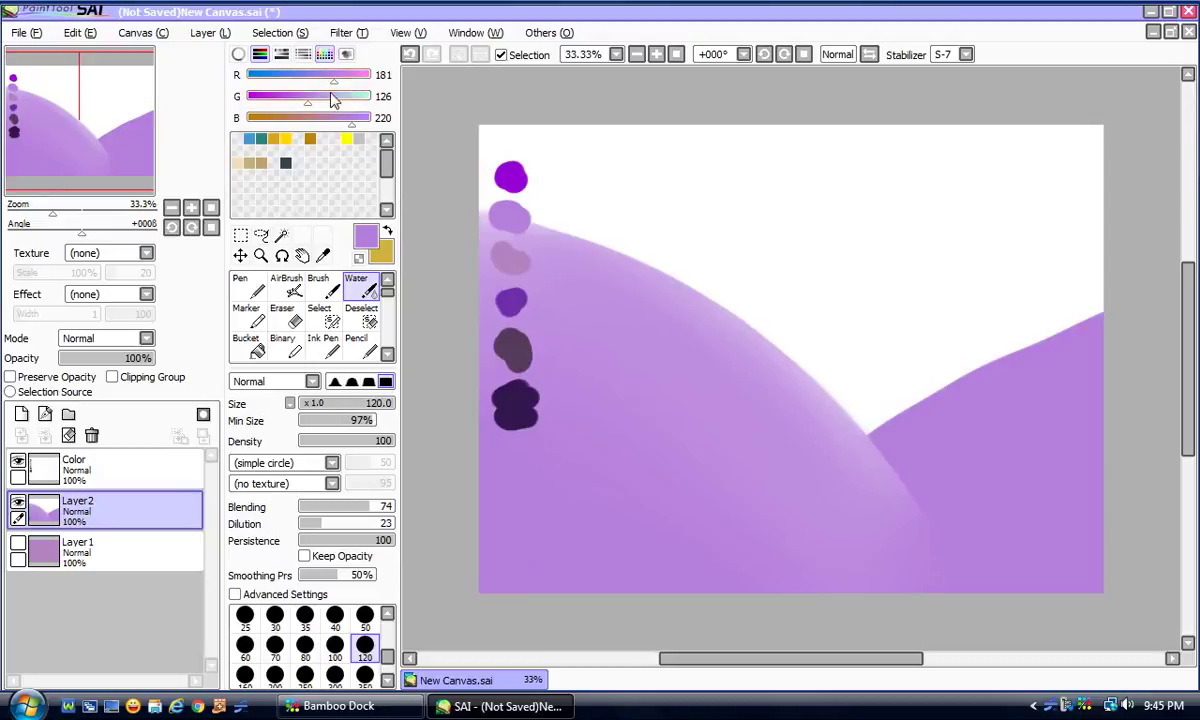
# Step: Soften the right hill's upper edge with the Water tool at size 200
pyautogui.click(273, 673)
pyautogui.moveTo(1097, 323)
pyautogui.mouseDown()
pyautogui.moveTo(996, 401)
pyautogui.moveTo(1088, 331)
pyautogui.moveTo(996, 381)
pyautogui.moveTo(1098, 329)
pyautogui.moveTo(947, 435)
pyautogui.moveTo(1109, 336)
pyautogui.moveTo(1057, 339)
pyautogui.moveTo(898, 439)
pyautogui.moveTo(952, 406)
pyautogui.moveTo(925, 420)
pyautogui.mouseUp()
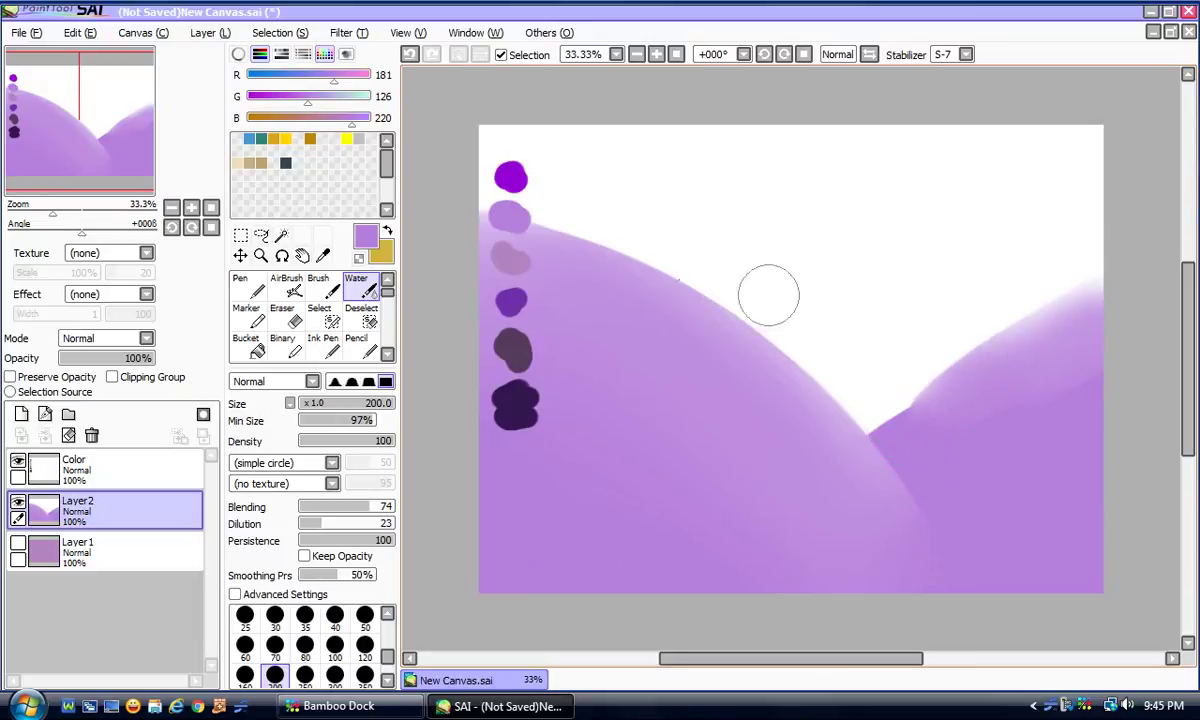
pyautogui.moveTo(1028, 252)
pyautogui.mouseDown()
pyautogui.moveTo(1010, 321)
pyautogui.moveTo(860, 432)
pyautogui.mouseUp()
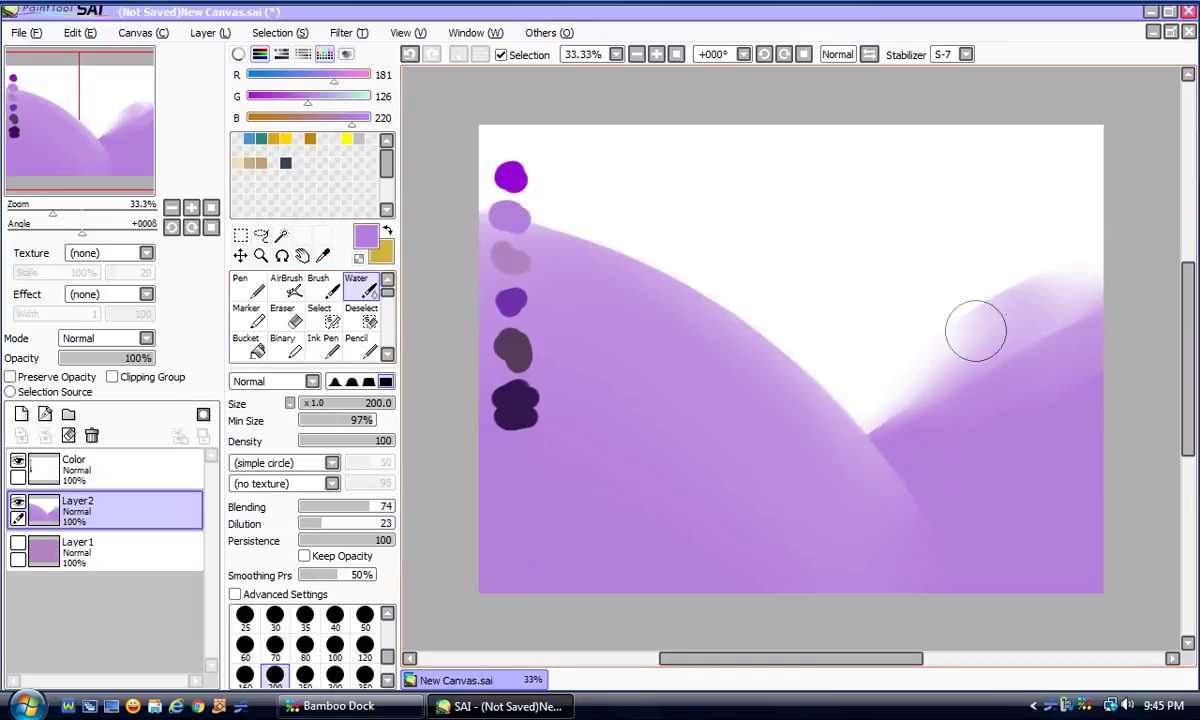
pyautogui.moveTo(1026, 356); pyautogui.dragTo(1093, 316)
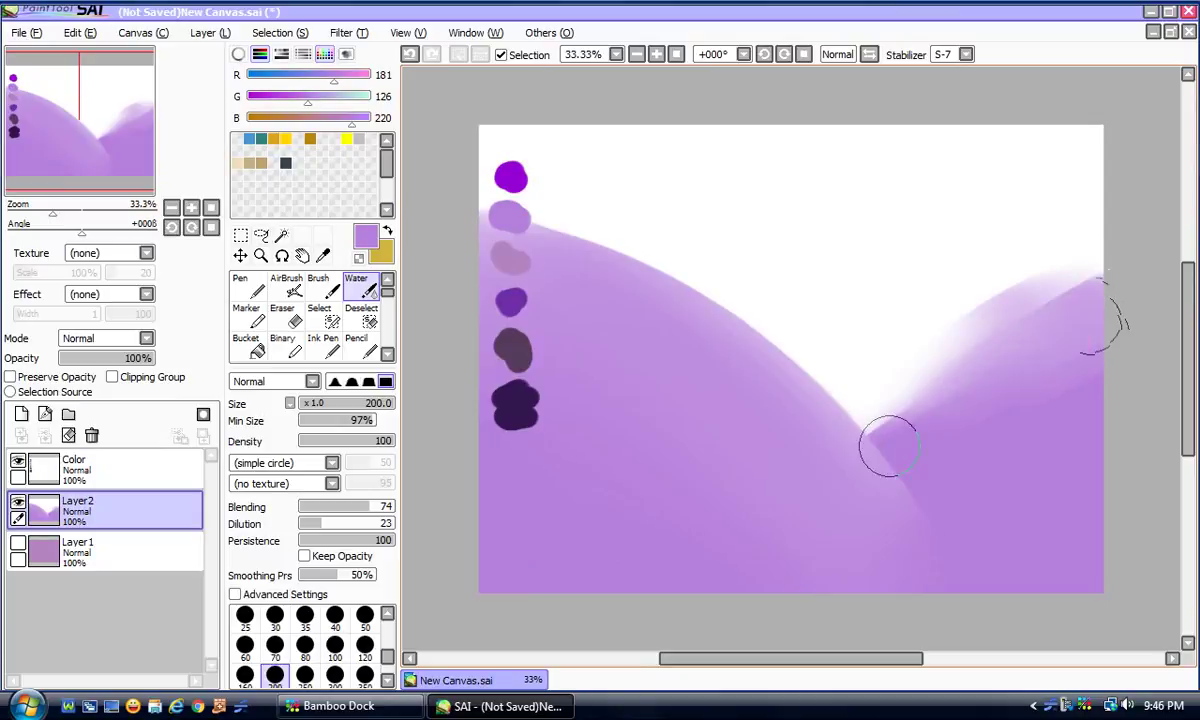
# Step: Undo all the Water strokes on the right hill
pyautogui.click(409, 34)
pyautogui.click(366, 8)
pyautogui.click(408, 55)
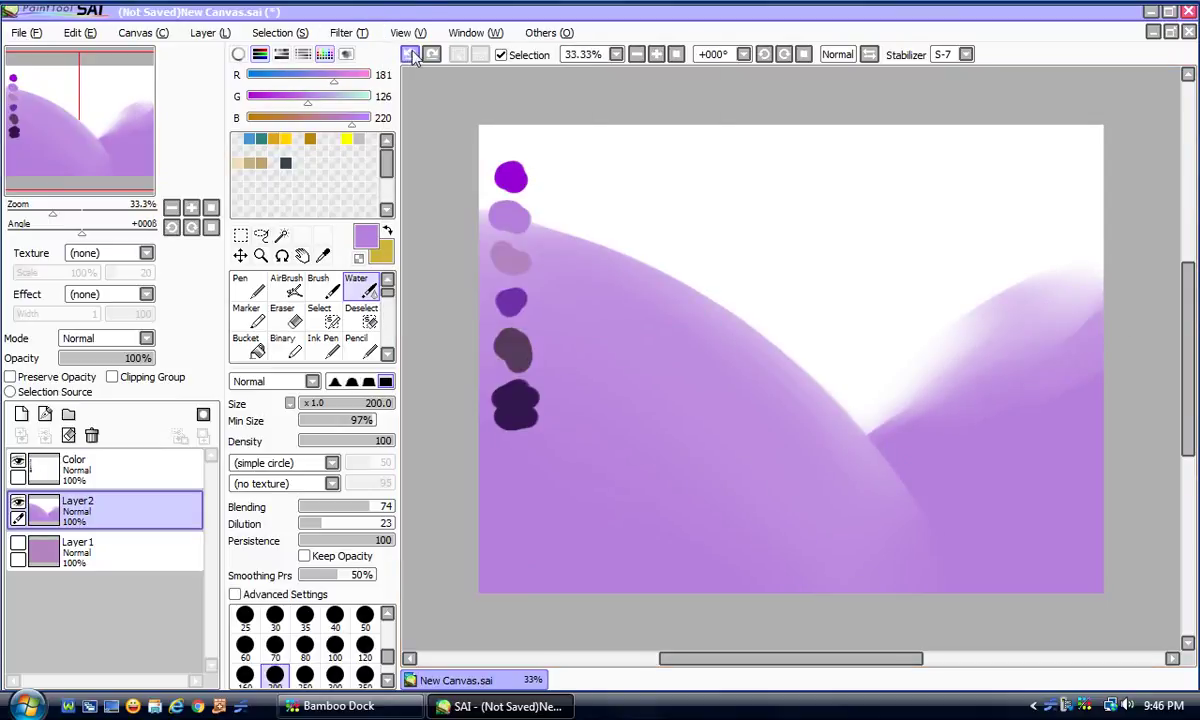
pyautogui.click(411, 55)
pyautogui.click(413, 55)
pyautogui.click(416, 56)
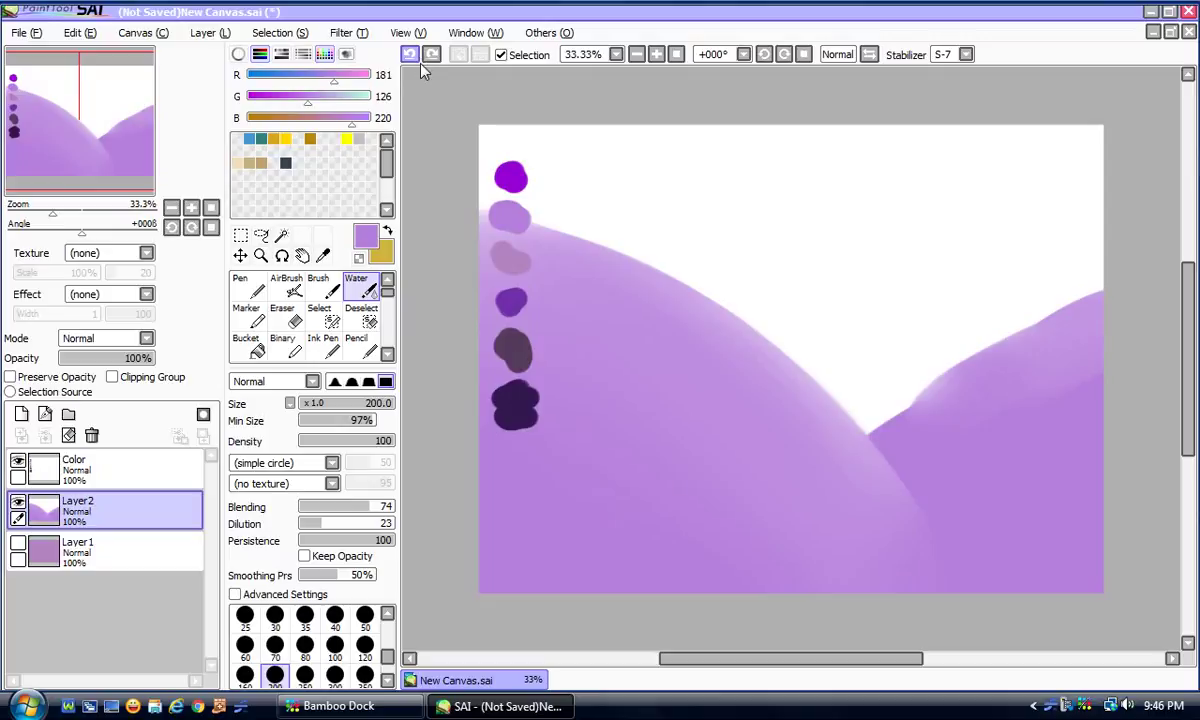
pyautogui.click(412, 57)
pyautogui.click(412, 57)
pyautogui.click(412, 57)
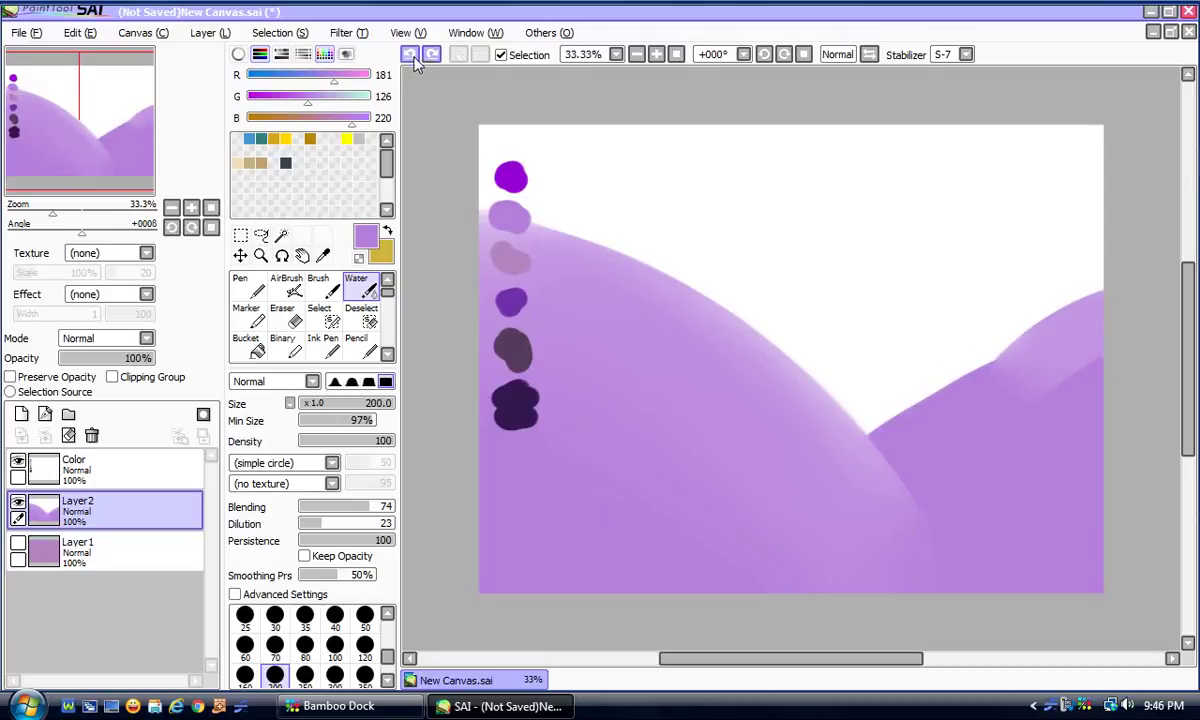
pyautogui.click(412, 57)
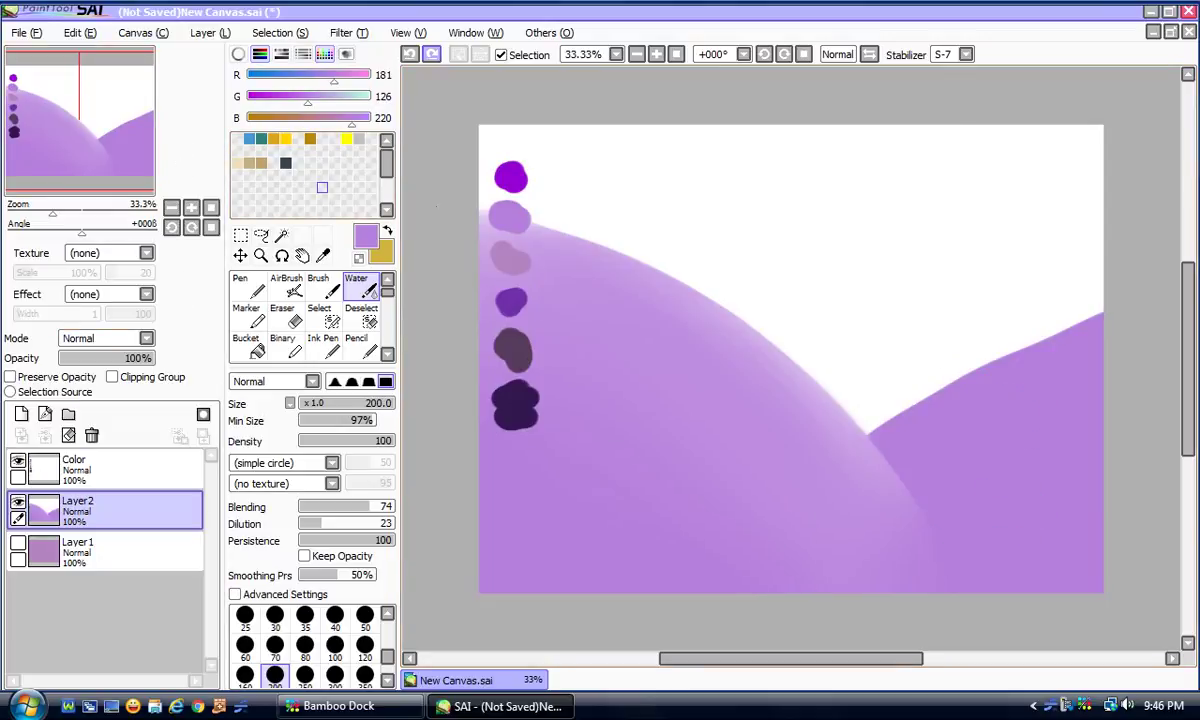
# Step: Paint a tree trunk with pointed branches on top of the right hill using the Pen at size 40
pyautogui.click(245, 290)
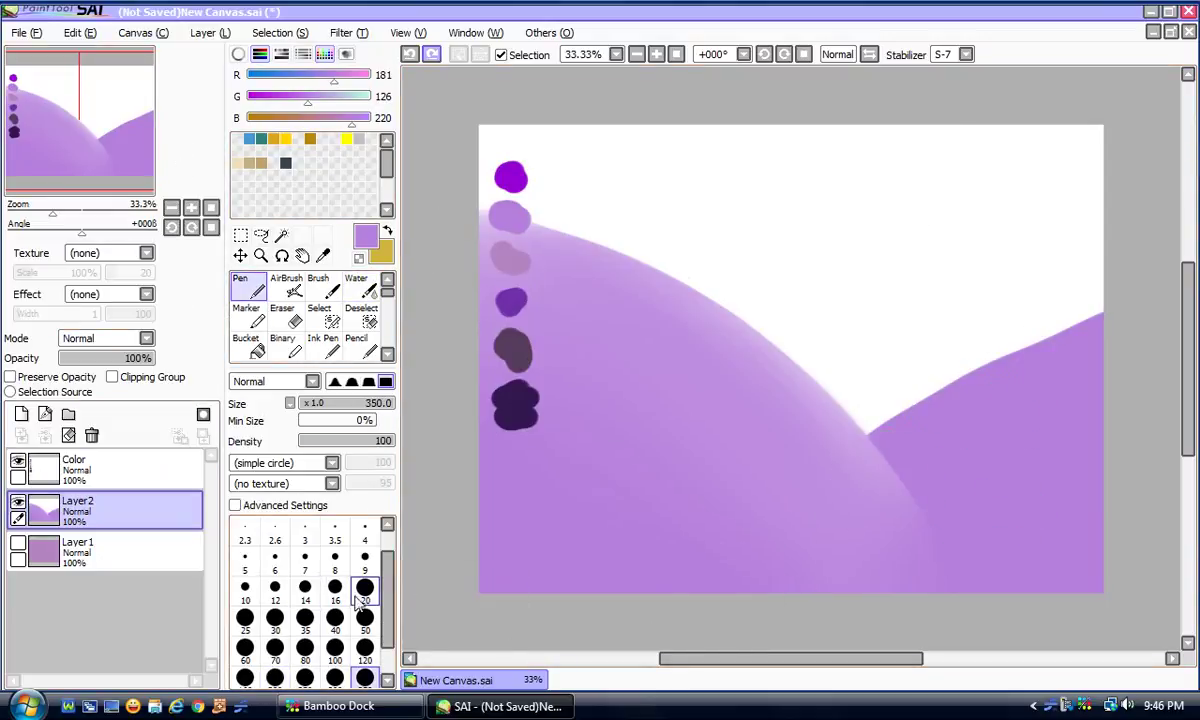
pyautogui.click(335, 617)
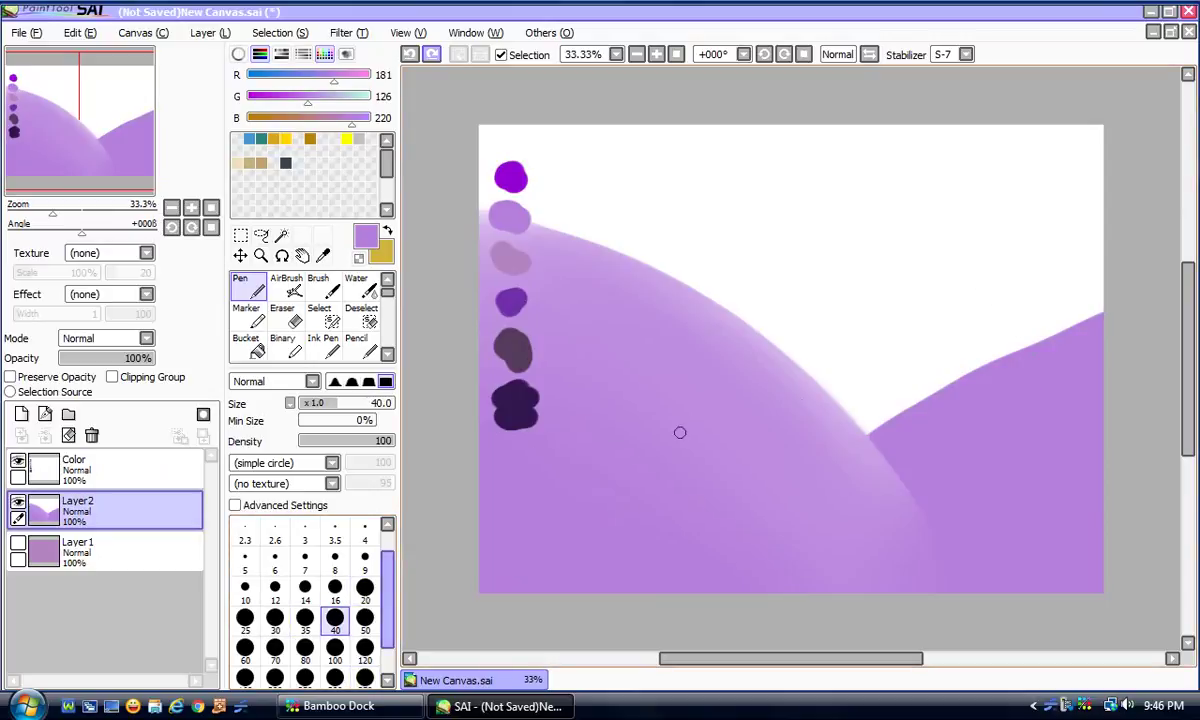
pyautogui.moveTo(1043, 221); pyautogui.dragTo(1043, 338)
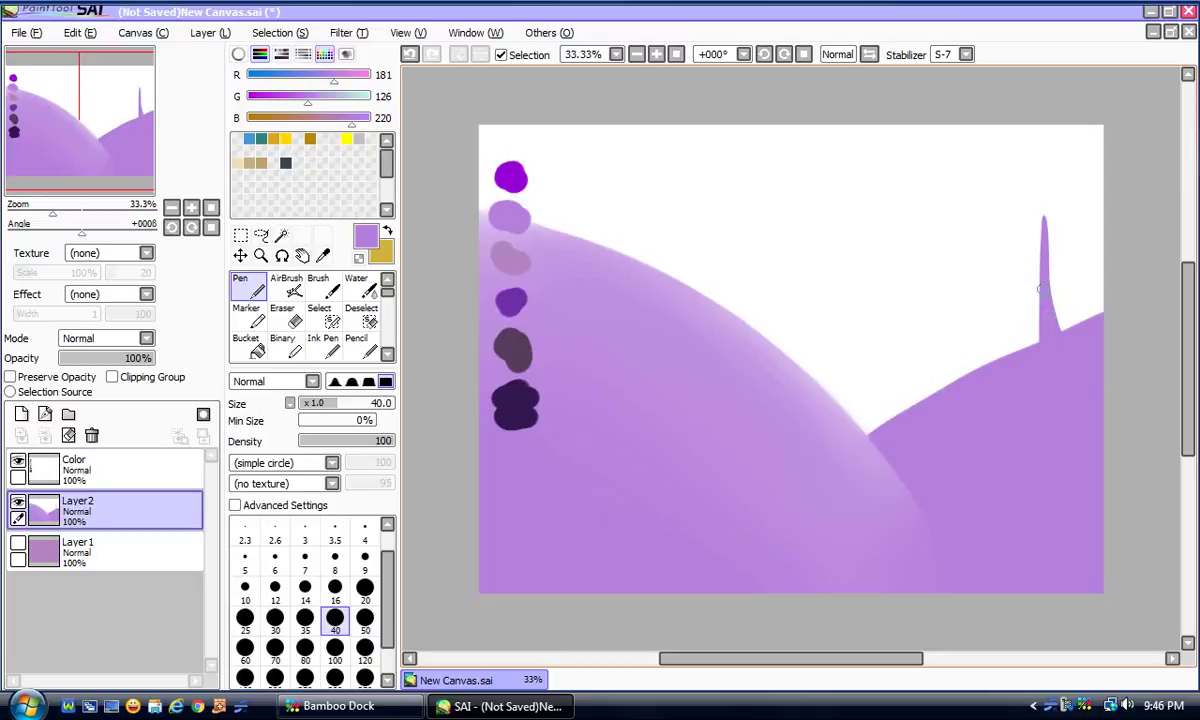
pyautogui.moveTo(1040, 240); pyautogui.dragTo(1024, 348)
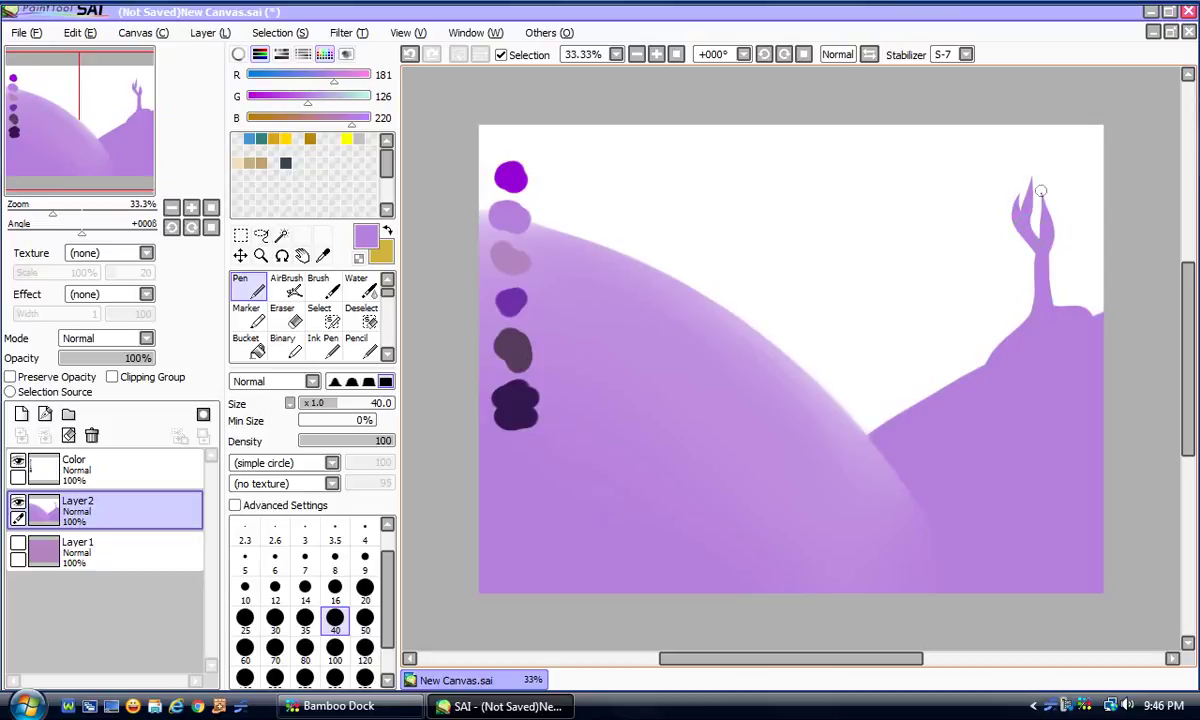
pyautogui.moveTo(1050, 245); pyautogui.dragTo(1078, 210)
# Step: Paint a rounded leafy crown over the tree's branches using the Pen at size 120 with stabilizer 0
pyautogui.click(364, 588)
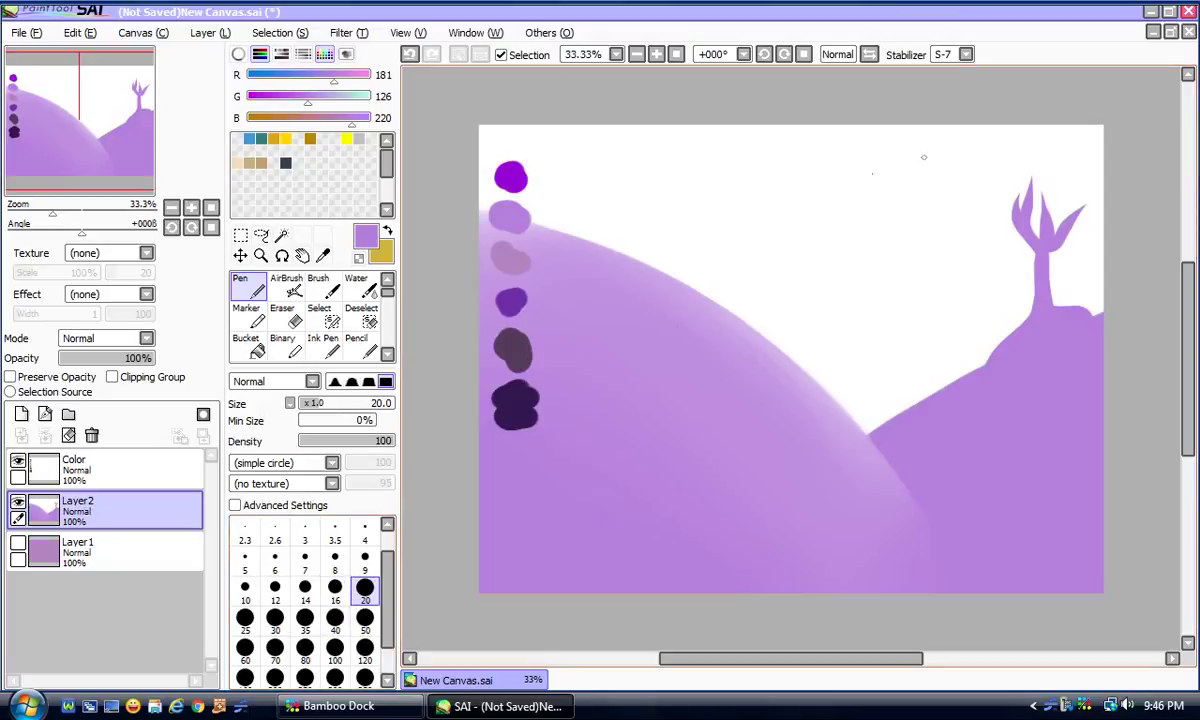
pyautogui.click(364, 650)
pyautogui.click(942, 55)
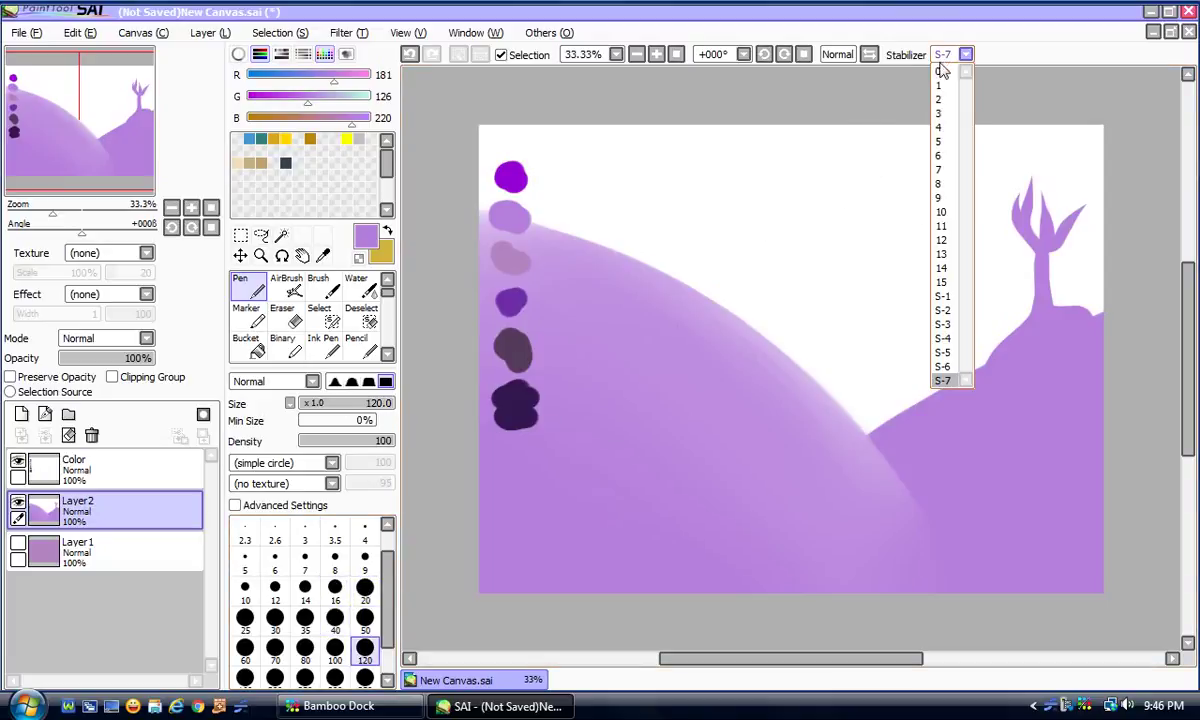
pyautogui.click(940, 71)
pyautogui.moveTo(1024, 168)
pyautogui.mouseDown()
pyautogui.moveTo(1082, 219)
pyautogui.moveTo(1089, 194)
pyautogui.moveTo(1063, 168)
pyautogui.moveTo(1085, 172)
pyautogui.moveTo(1077, 154)
pyautogui.moveTo(1004, 143)
pyautogui.moveTo(1069, 137)
pyautogui.moveTo(1072, 152)
pyautogui.moveTo(1008, 165)
pyautogui.moveTo(995, 180)
pyautogui.moveTo(1014, 205)
pyautogui.moveTo(1003, 248)
pyautogui.moveTo(1002, 196)
pyautogui.moveTo(1044, 179)
pyautogui.moveTo(992, 159)
pyautogui.moveTo(986, 131)
pyautogui.moveTo(1092, 127)
pyautogui.moveTo(1088, 233)
pyautogui.mouseUp()
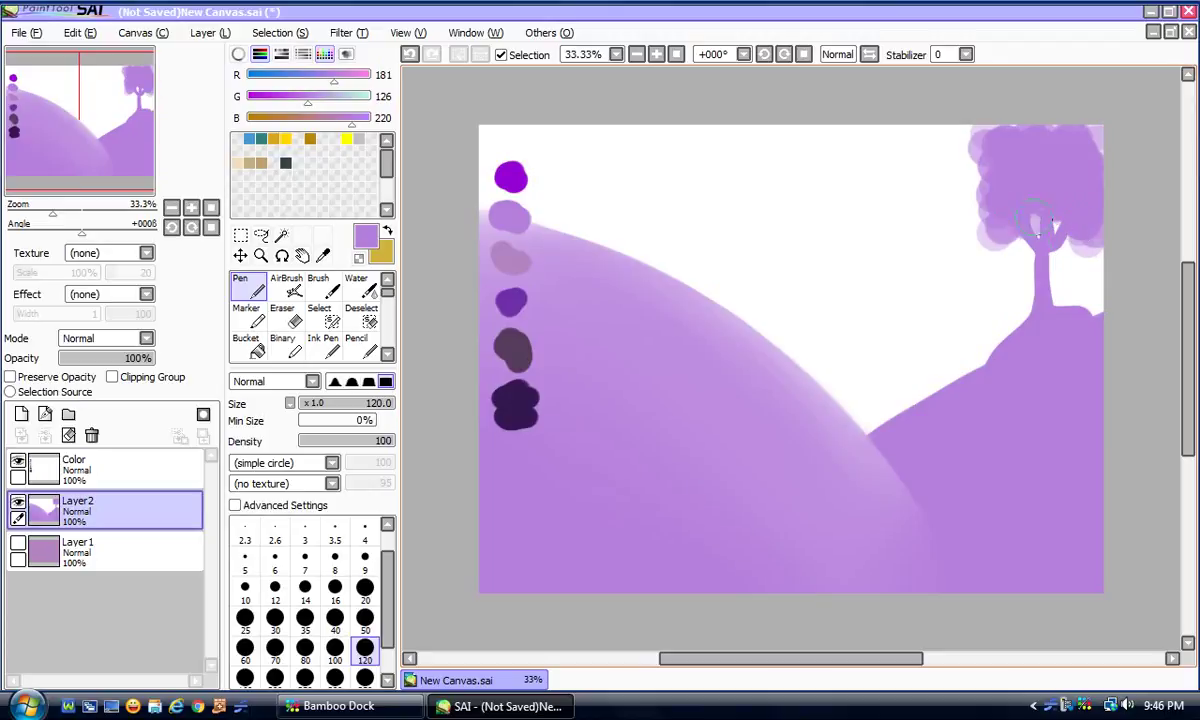
pyautogui.moveTo(984, 201); pyautogui.dragTo(970, 134)
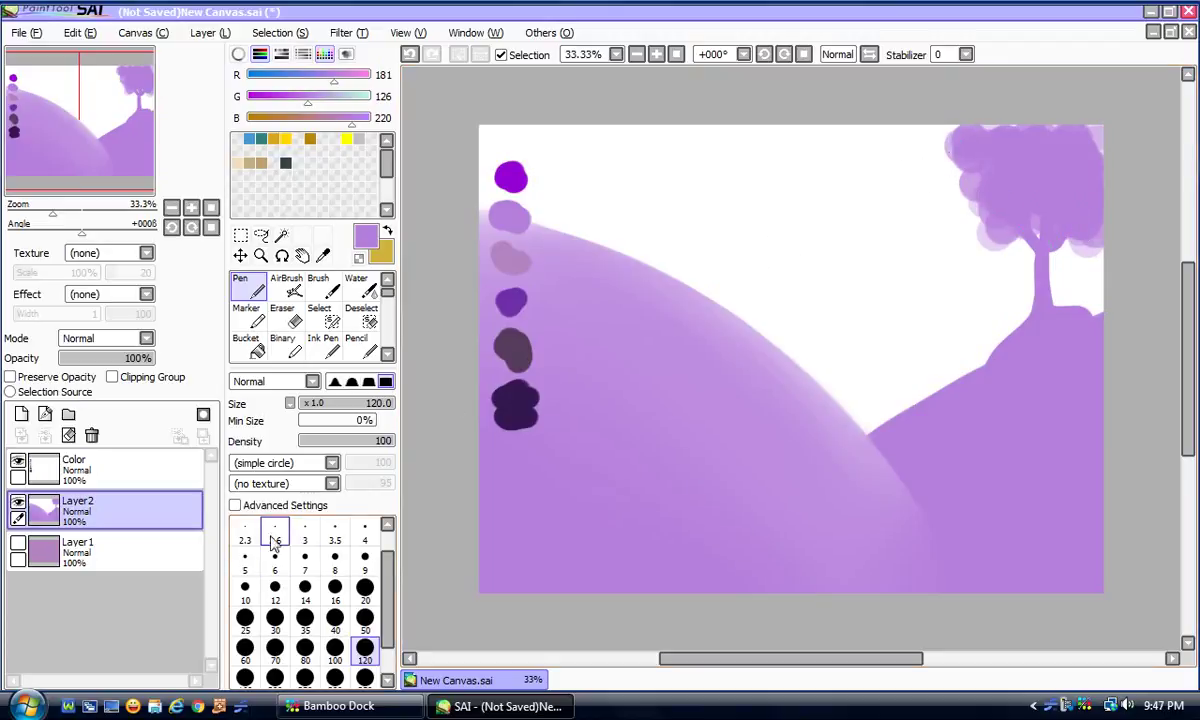
# Step: Paint a second tree trunk with roots on the left hill using the Pen at size 50 with stabilizer S-7
pyautogui.click(364, 587)
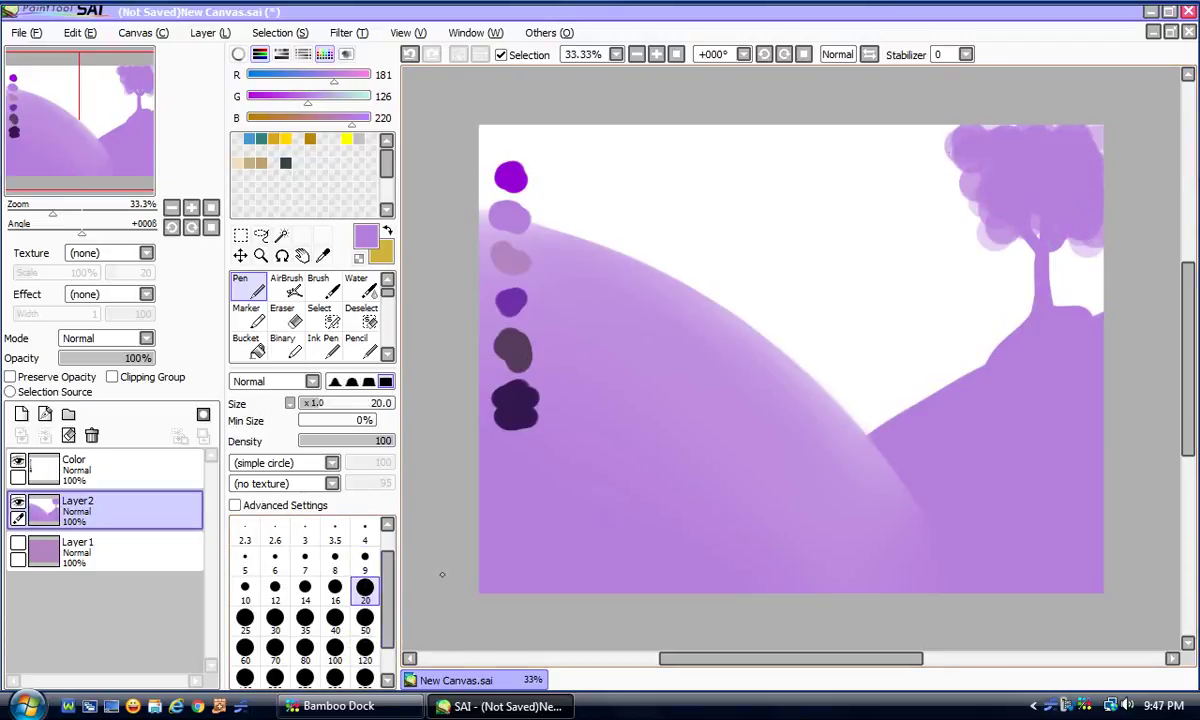
pyautogui.click(365, 617)
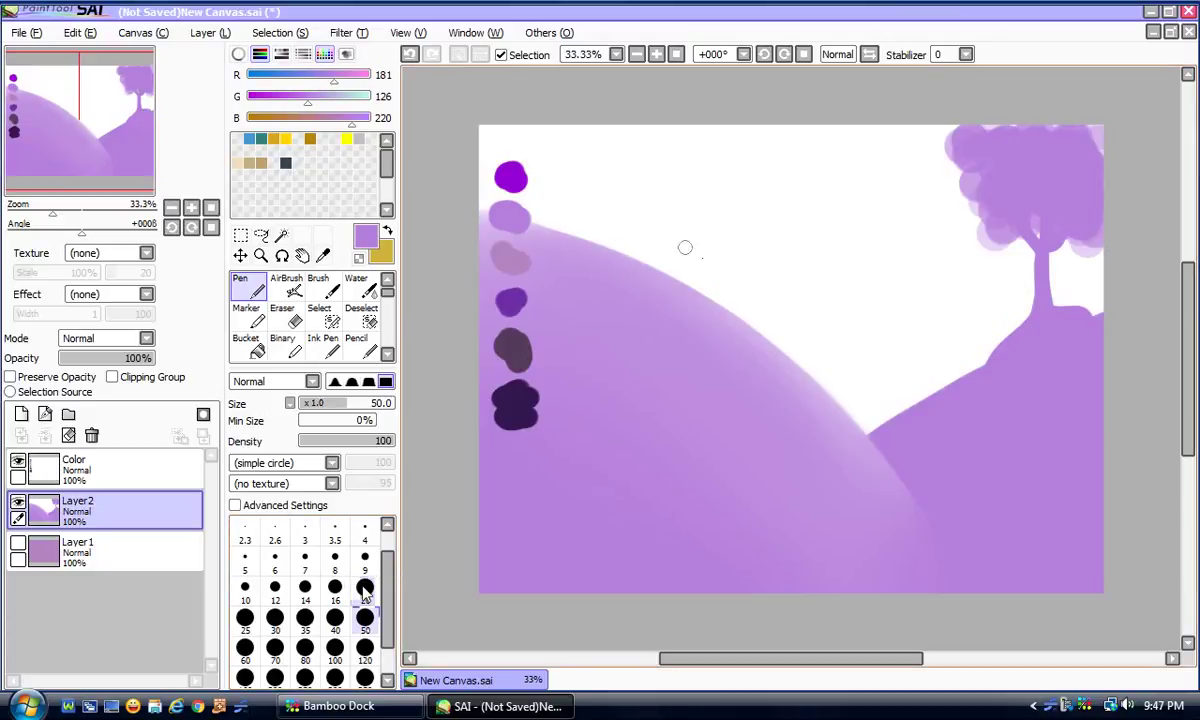
pyautogui.moveTo(698, 216); pyautogui.dragTo(718, 374)
pyautogui.click(409, 54)
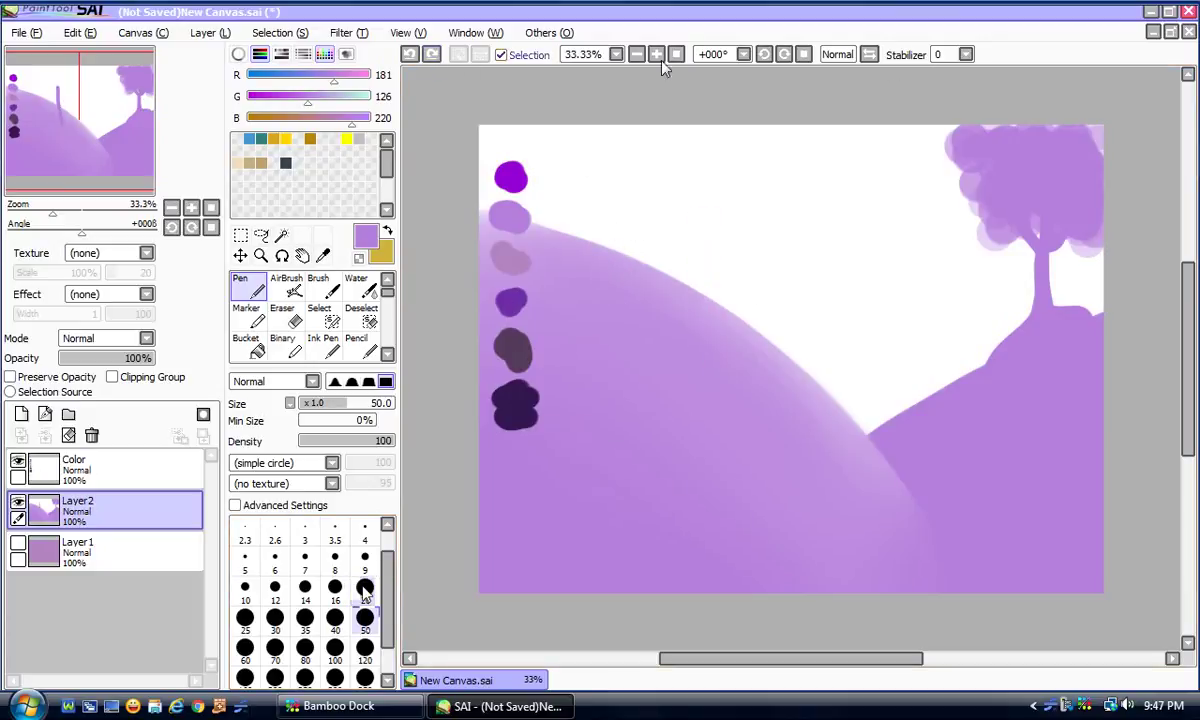
pyautogui.click(965, 54)
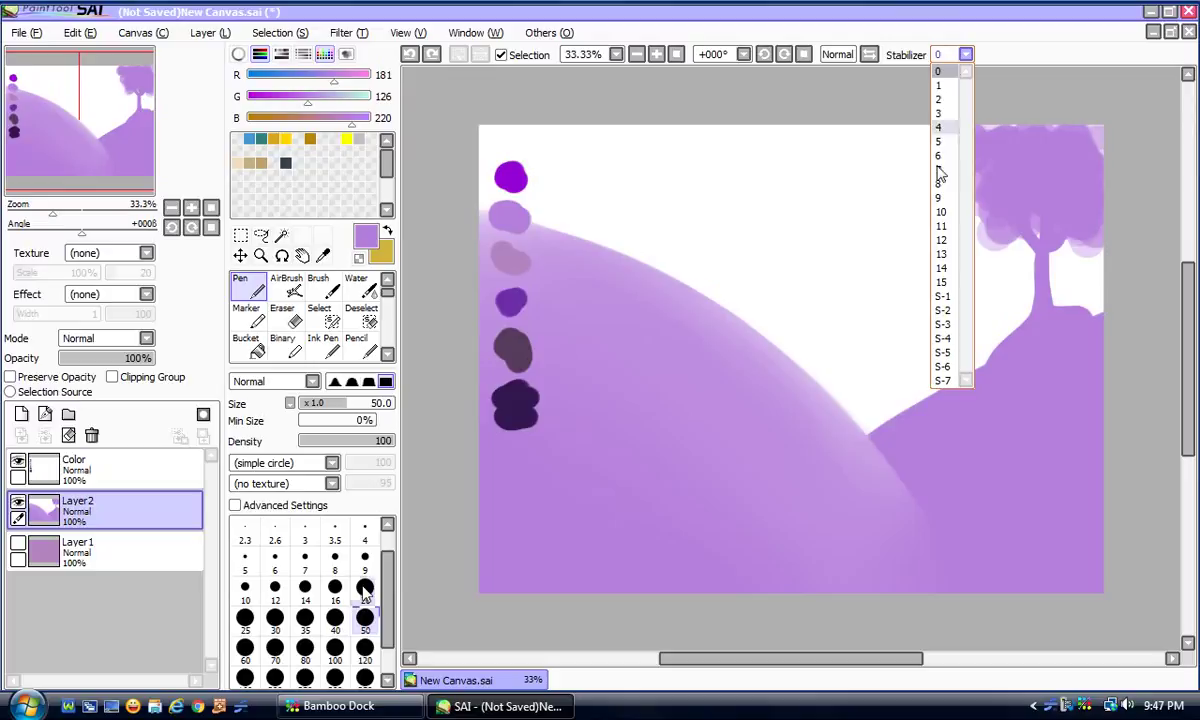
pyautogui.click(945, 388)
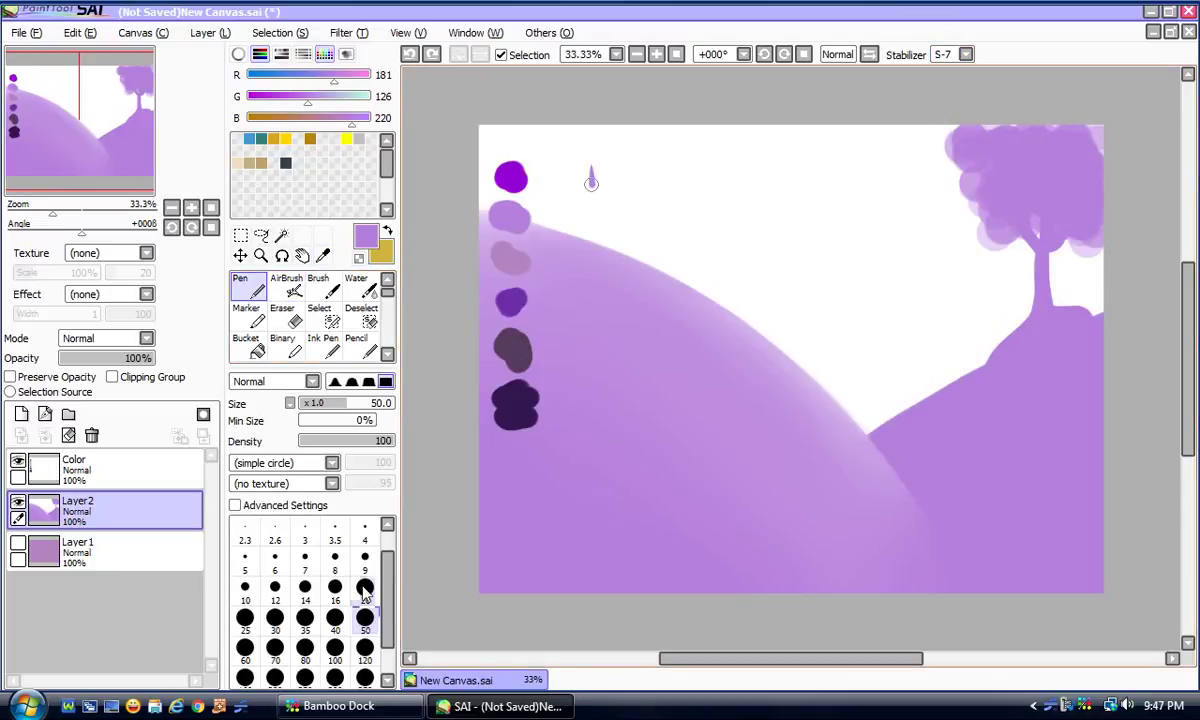
pyautogui.moveTo(591, 181); pyautogui.dragTo(620, 338)
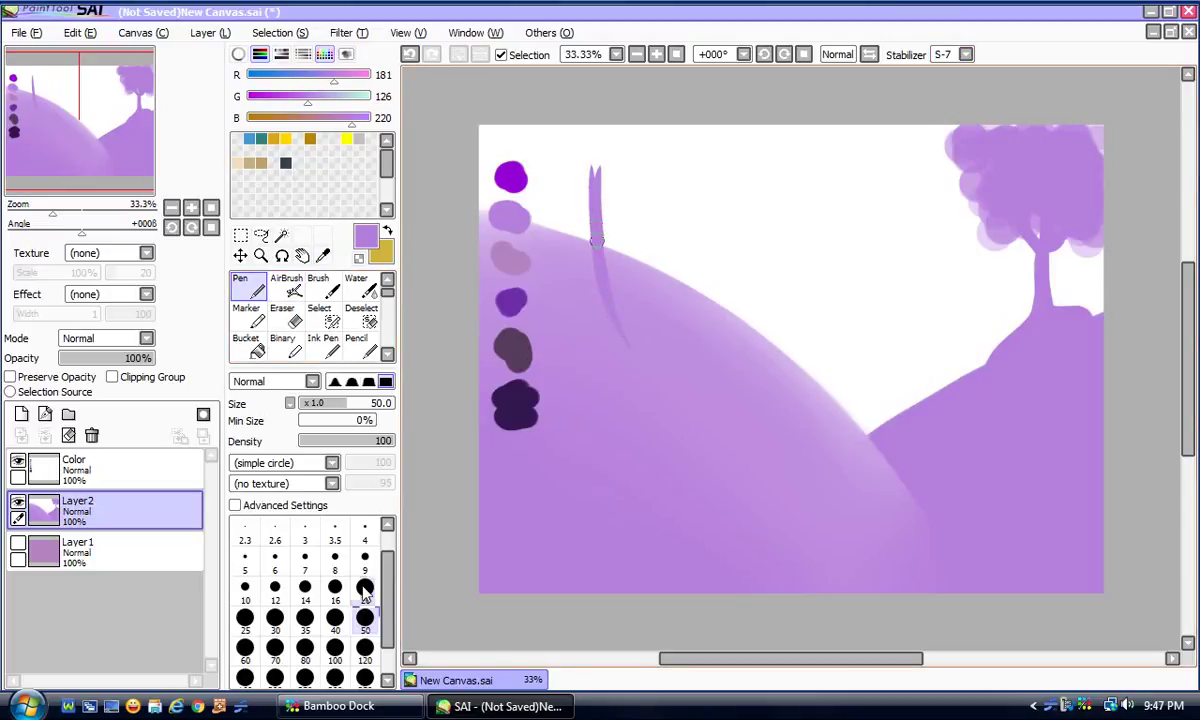
pyautogui.moveTo(589, 211); pyautogui.dragTo(607, 410)
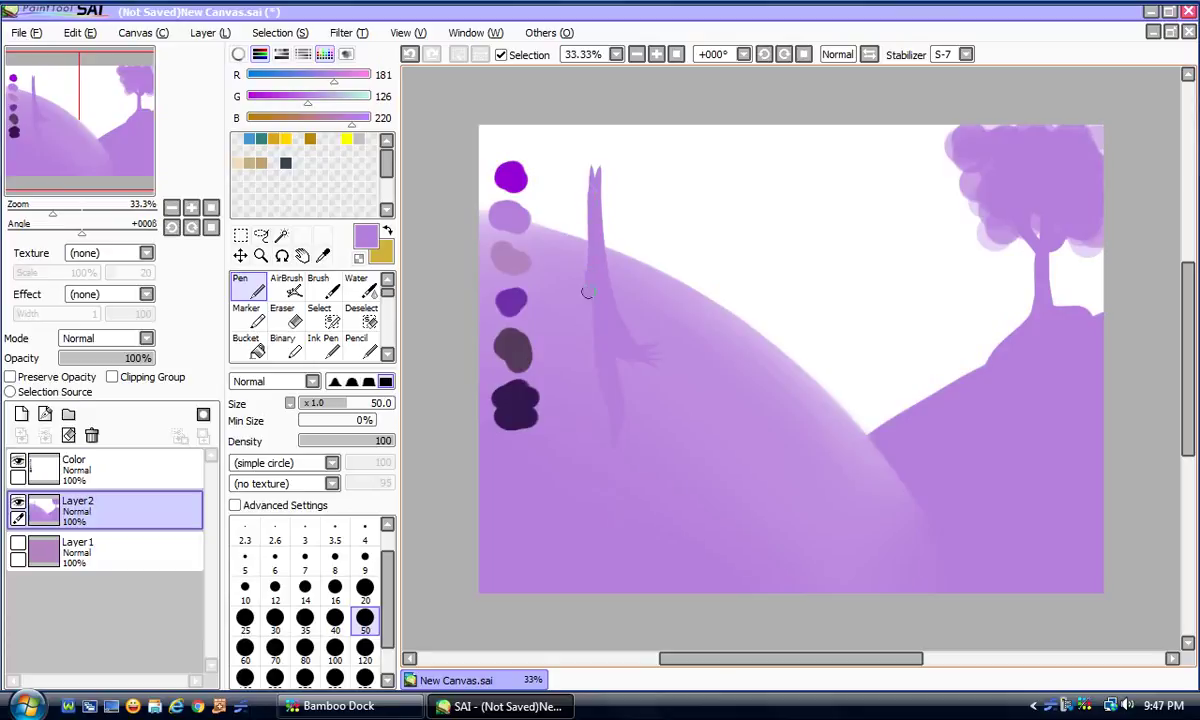
# Step: Add a left-hand root to the left hill's tree and extend its trunk upward with pointed branches
pyautogui.moveTo(587, 292); pyautogui.dragTo(562, 355)
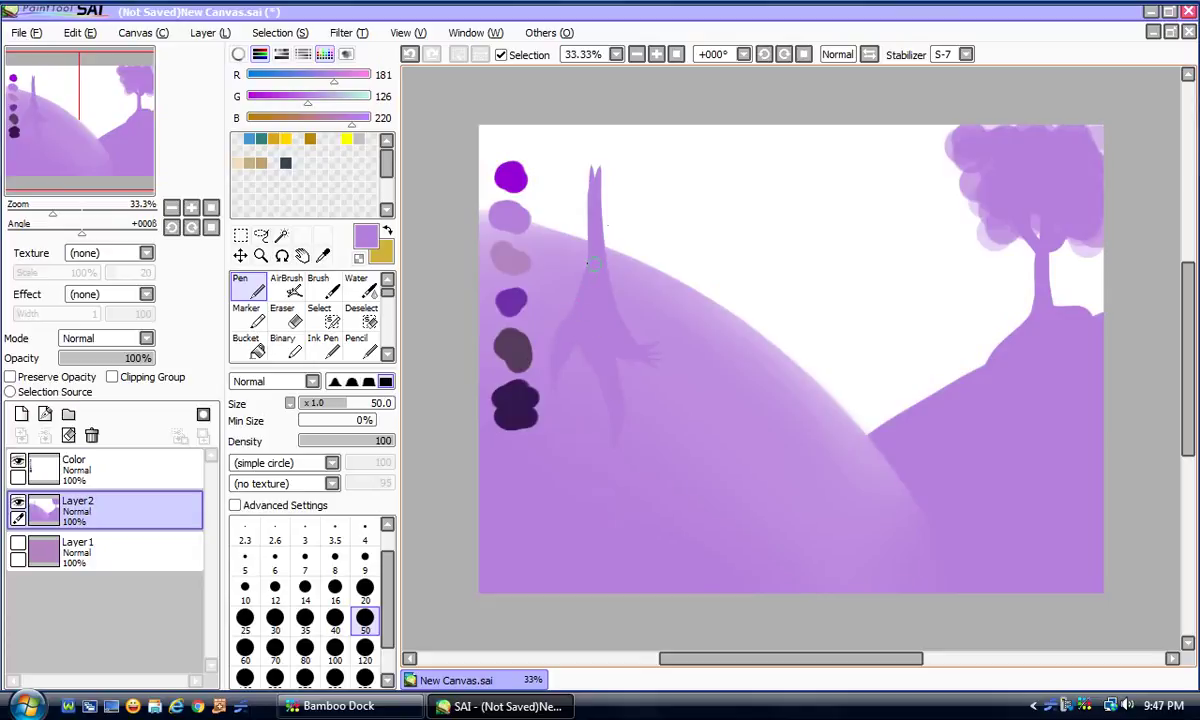
pyautogui.moveTo(593, 263)
pyautogui.mouseDown()
pyautogui.moveTo(601, 190)
pyautogui.moveTo(580, 186)
pyautogui.moveTo(609, 127)
pyautogui.mouseUp()
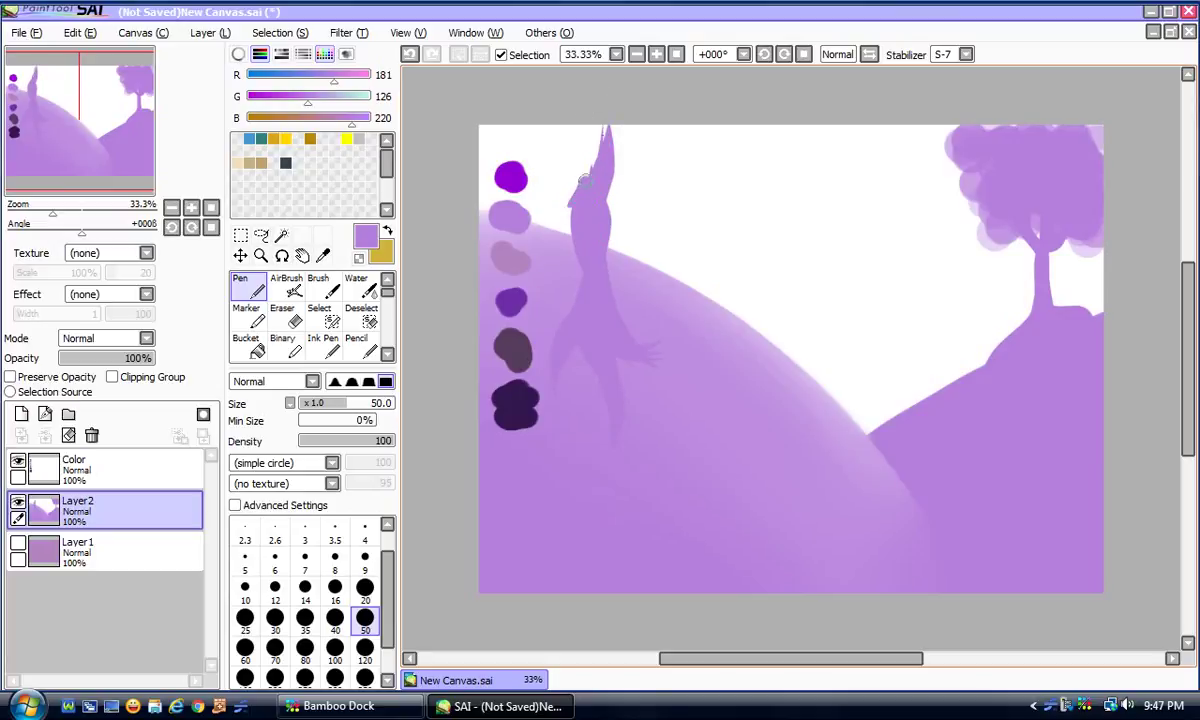
pyautogui.click(409, 55)
pyautogui.moveTo(587, 177)
pyautogui.mouseDown()
pyautogui.moveTo(603, 126)
pyautogui.moveTo(591, 180)
pyautogui.mouseUp()
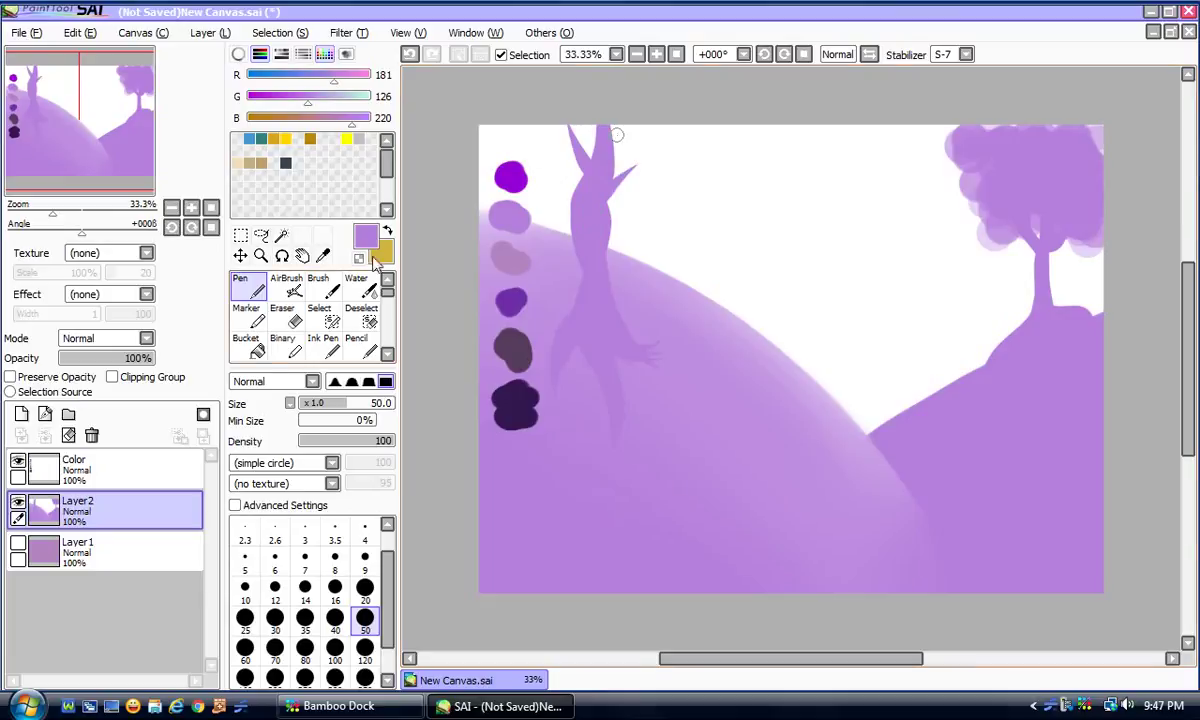
# Step: Add thin twigs to both trees and pointed side roots to the left tree using finer Pen sizes of 4, 9 and 20
pyautogui.click(364, 530)
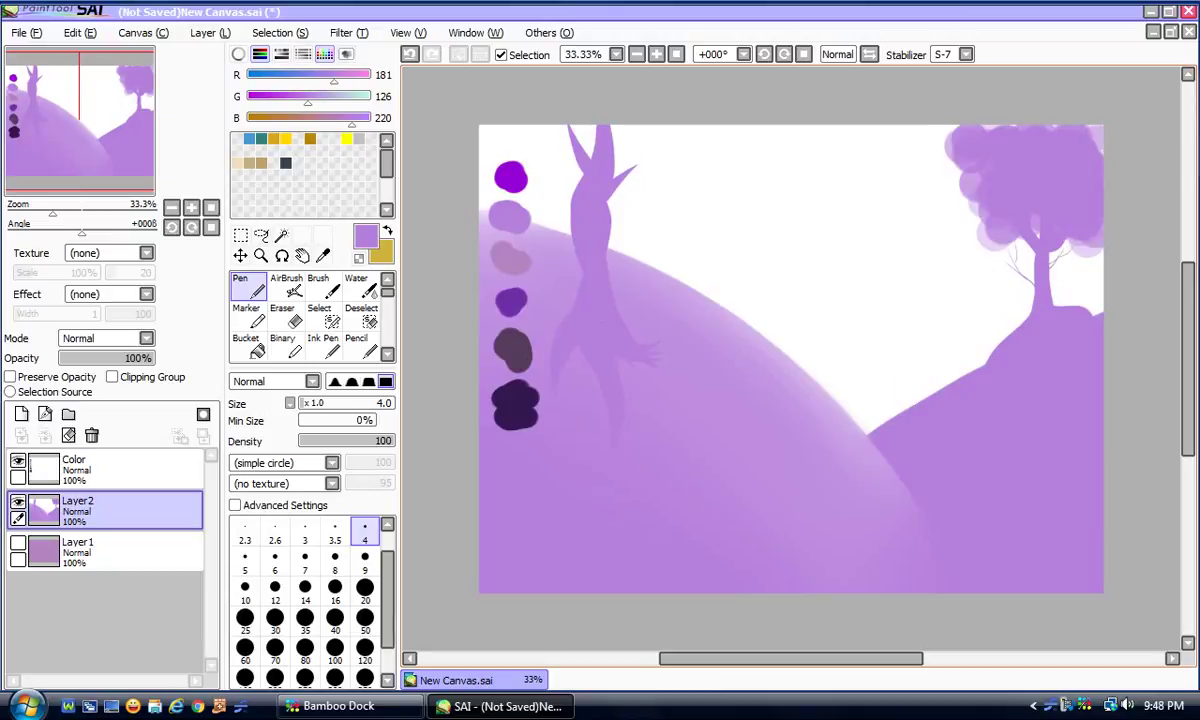
pyautogui.click(364, 561)
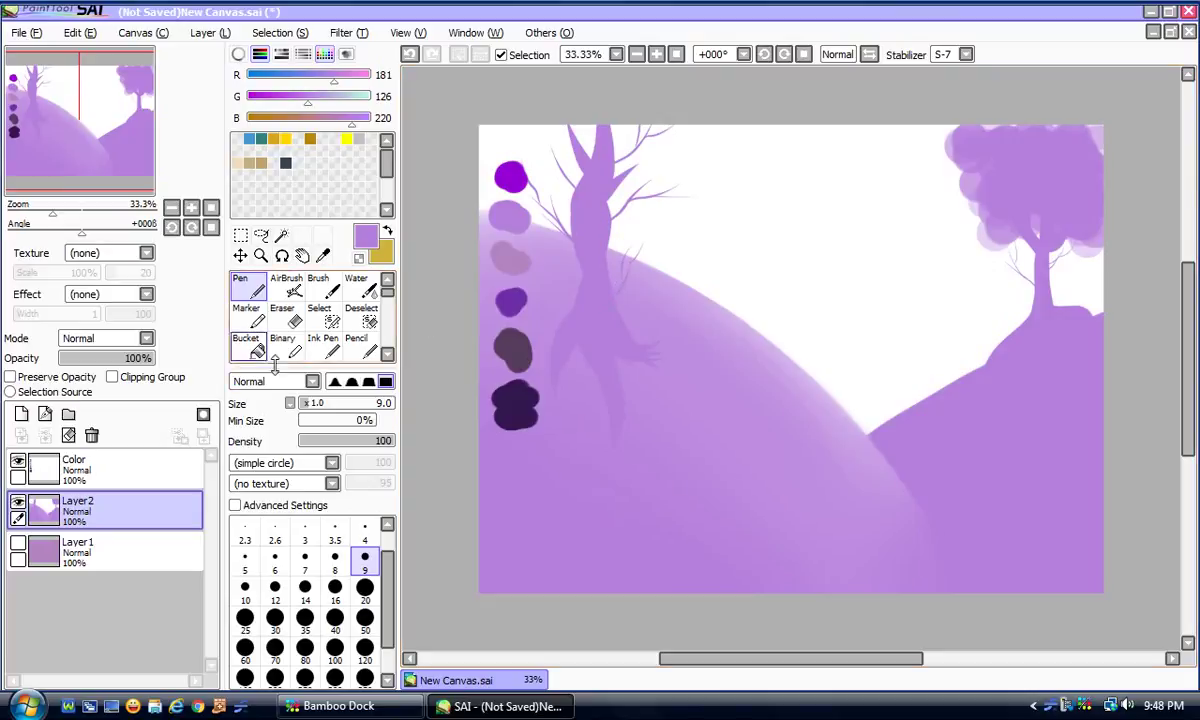
pyautogui.click(365, 590)
# Step: Paint clusters of rounded foliage over the left tree's branches using the Pen at size 120 with stabilizer 0
pyautogui.click(365, 620)
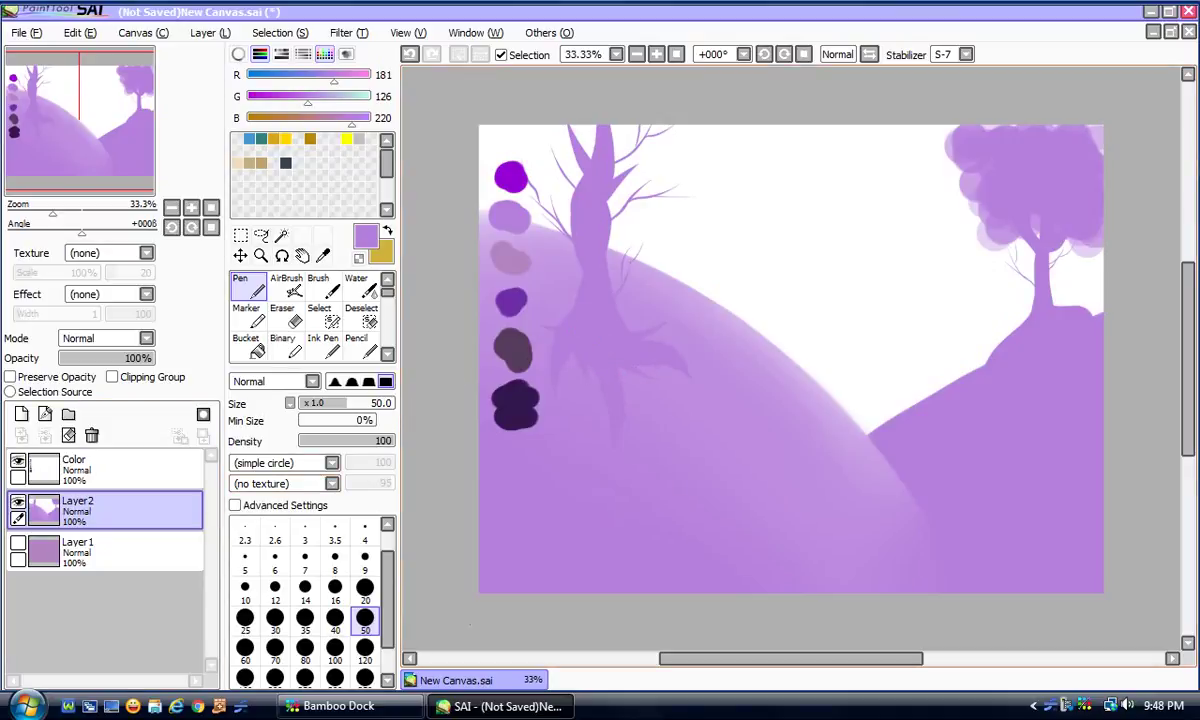
pyautogui.click(965, 54)
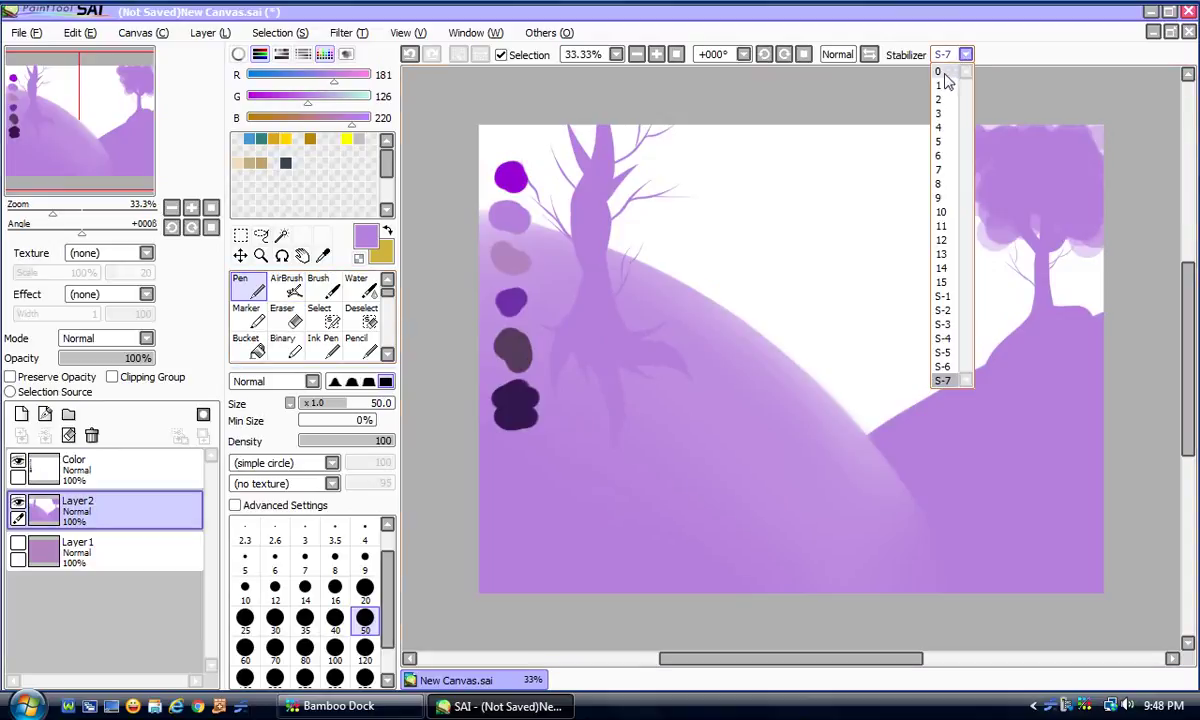
pyautogui.click(945, 73)
pyautogui.click(365, 648)
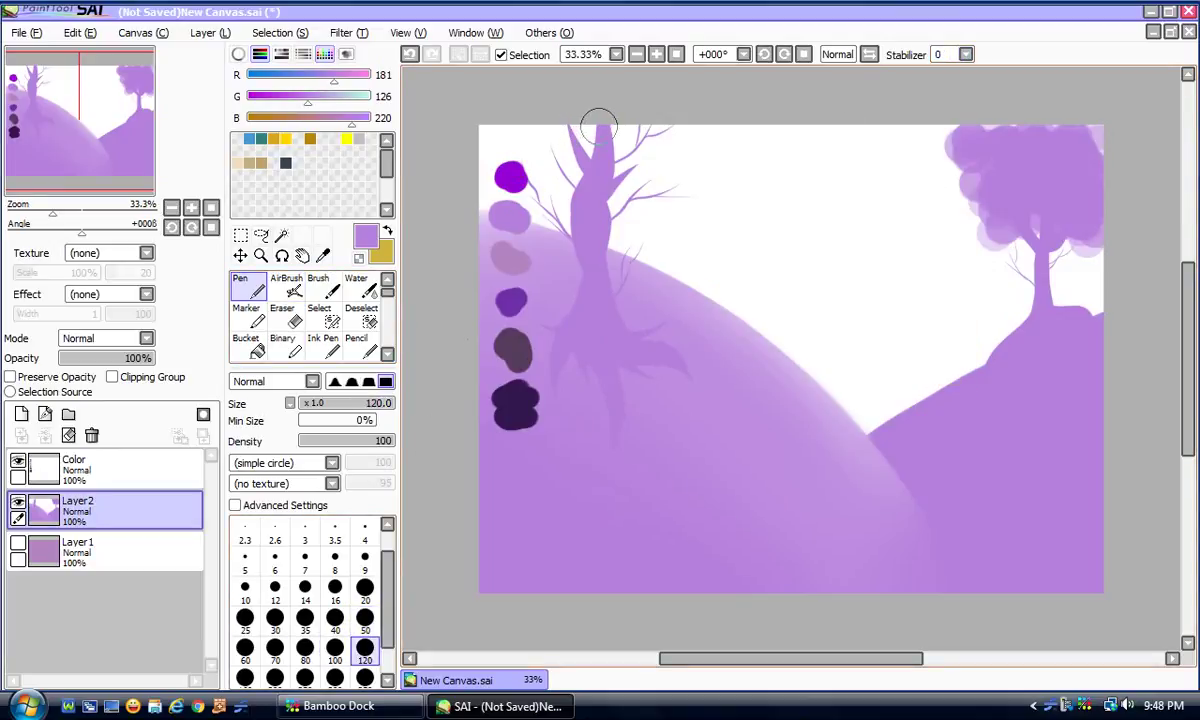
pyautogui.click(617, 128)
pyautogui.click(677, 133)
pyautogui.click(615, 138)
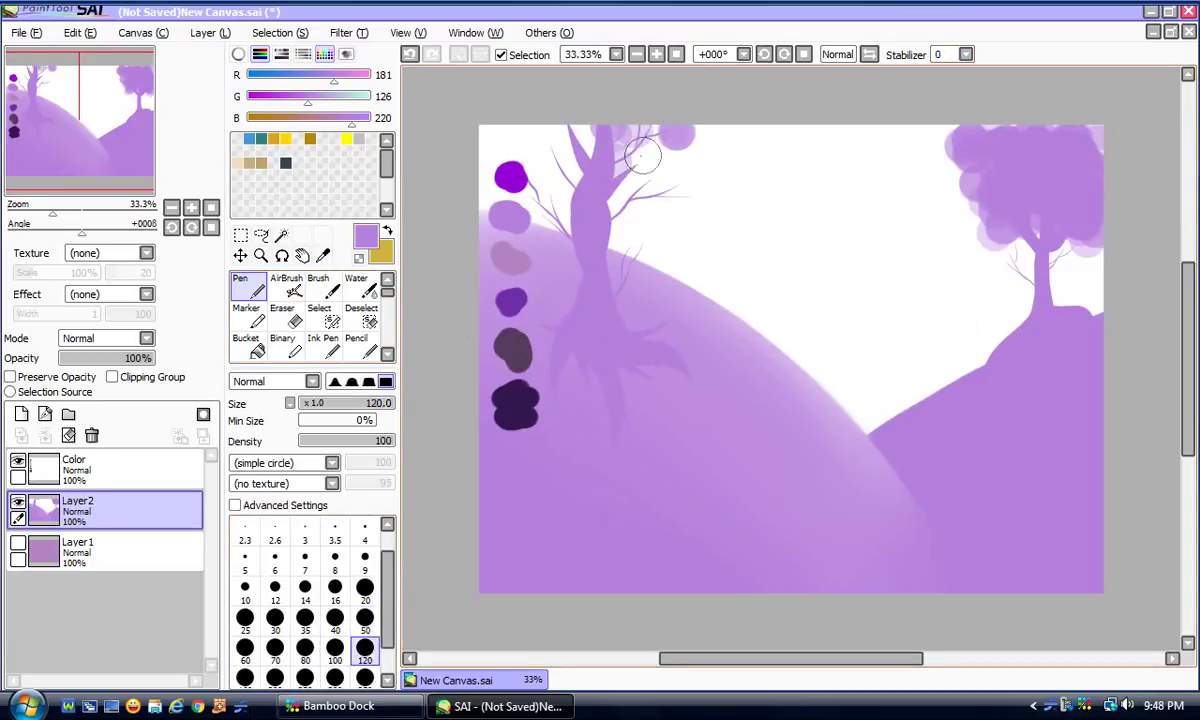
pyautogui.moveTo(643, 156)
pyautogui.mouseDown()
pyautogui.moveTo(673, 184)
pyautogui.moveTo(718, 153)
pyautogui.moveTo(707, 142)
pyautogui.moveTo(717, 187)
pyautogui.moveTo(683, 196)
pyautogui.moveTo(649, 176)
pyautogui.moveTo(655, 154)
pyautogui.moveTo(677, 146)
pyautogui.moveTo(660, 190)
pyautogui.moveTo(679, 172)
pyautogui.moveTo(631, 128)
pyautogui.moveTo(641, 130)
pyautogui.moveTo(602, 173)
pyautogui.moveTo(580, 134)
pyautogui.moveTo(546, 130)
pyautogui.moveTo(526, 172)
pyautogui.moveTo(555, 195)
pyautogui.moveTo(593, 186)
pyautogui.moveTo(558, 147)
pyautogui.moveTo(516, 146)
pyautogui.moveTo(506, 128)
pyautogui.moveTo(541, 118)
pyautogui.moveTo(593, 137)
pyautogui.moveTo(538, 171)
pyautogui.moveTo(571, 180)
pyautogui.moveTo(556, 203)
pyautogui.moveTo(594, 205)
pyautogui.moveTo(595, 173)
pyautogui.moveTo(624, 166)
pyautogui.moveTo(646, 179)
pyautogui.moveTo(602, 208)
pyautogui.moveTo(637, 242)
pyautogui.moveTo(603, 249)
pyautogui.moveTo(651, 265)
pyautogui.moveTo(605, 247)
pyautogui.mouseUp()
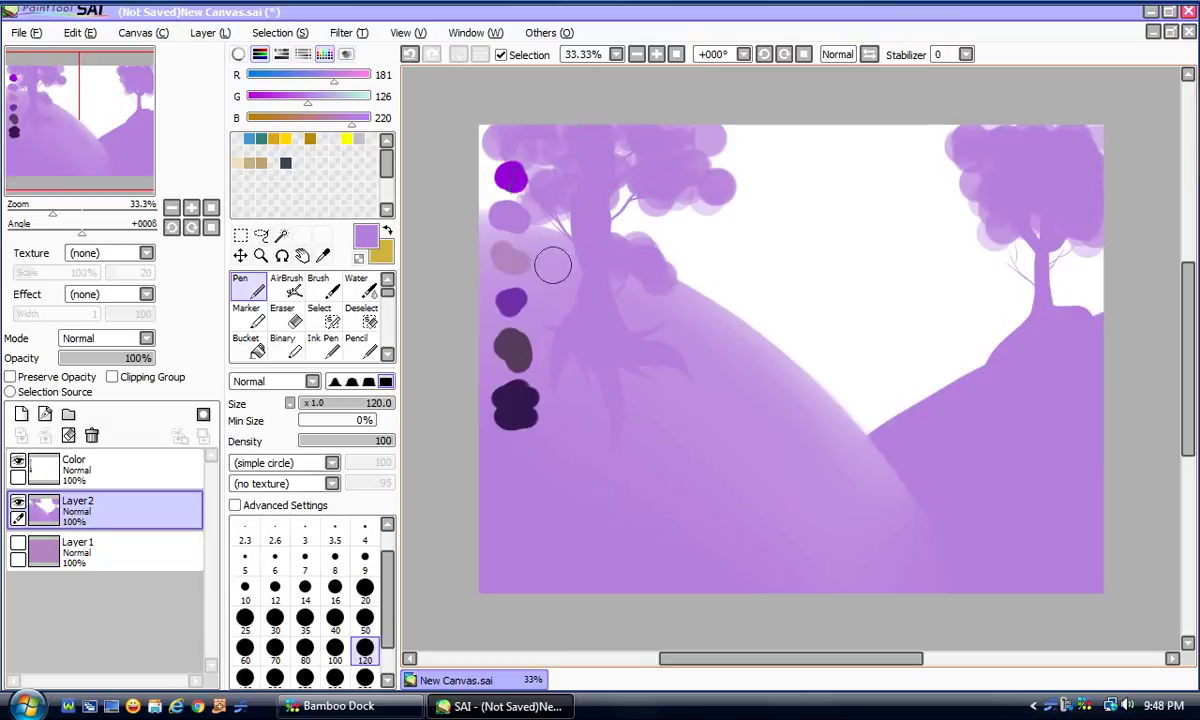
pyautogui.moveTo(674, 181)
pyautogui.mouseDown()
pyautogui.moveTo(712, 194)
pyautogui.moveTo(718, 204)
pyautogui.moveTo(676, 210)
pyautogui.moveTo(709, 230)
pyautogui.mouseUp()
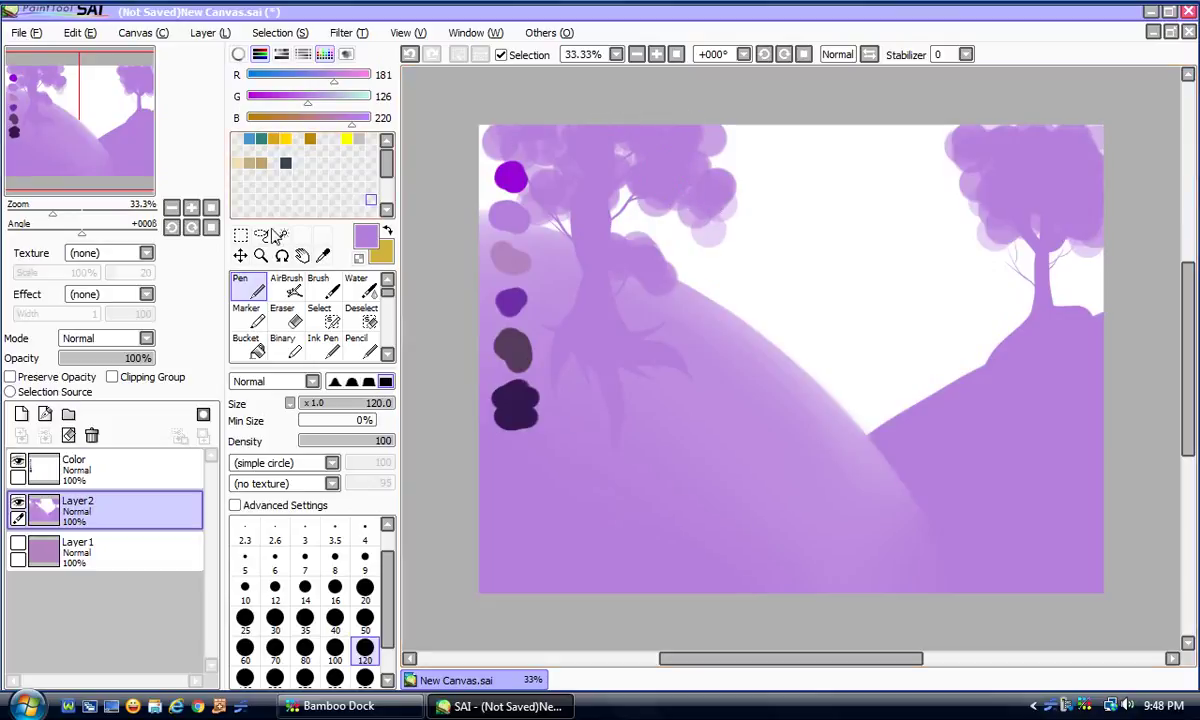
# Step: Preview Layer2 in Multiply mode over the visible Layer1, and restore Normal mode with Layer1 hidden
pyautogui.click(18, 546)
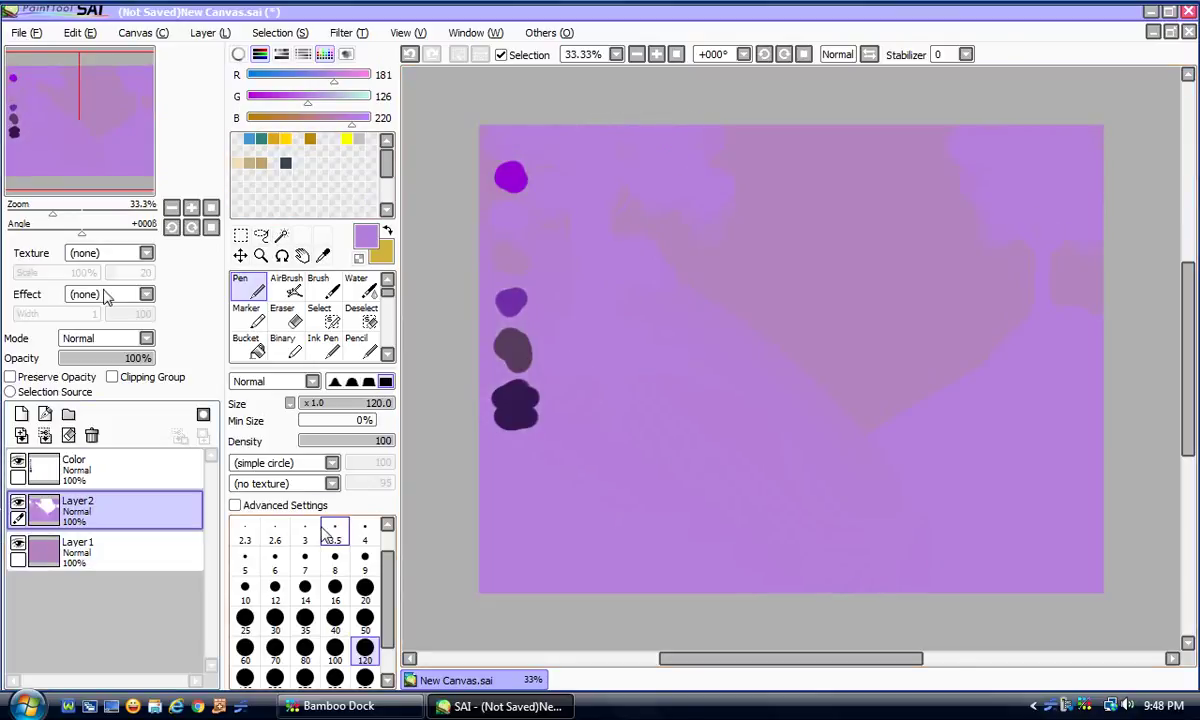
pyautogui.click(102, 338)
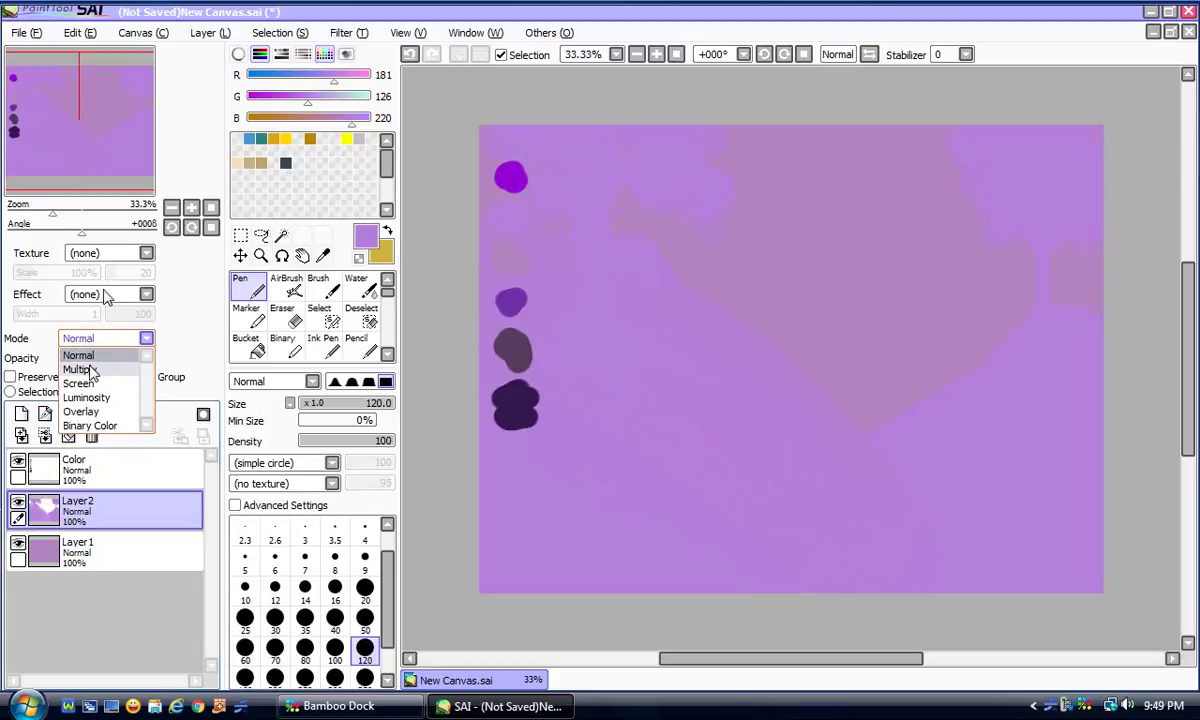
pyautogui.click(78, 370)
pyautogui.click(102, 338)
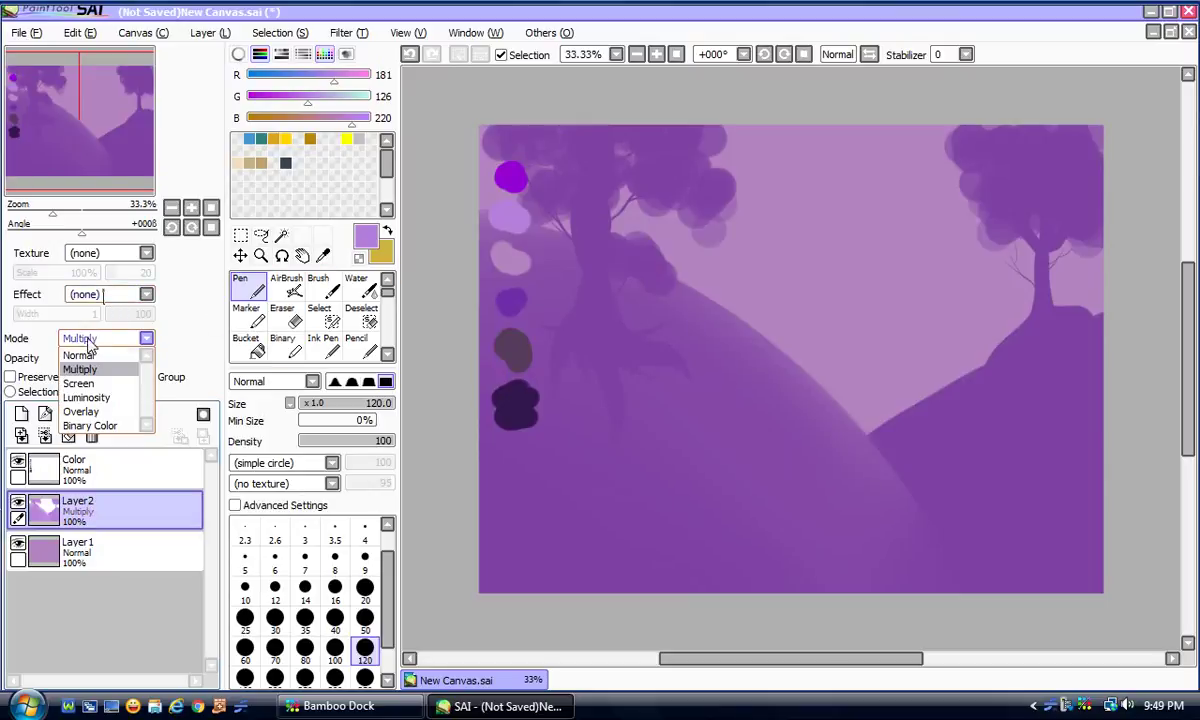
pyautogui.click(76, 348)
pyautogui.click(18, 546)
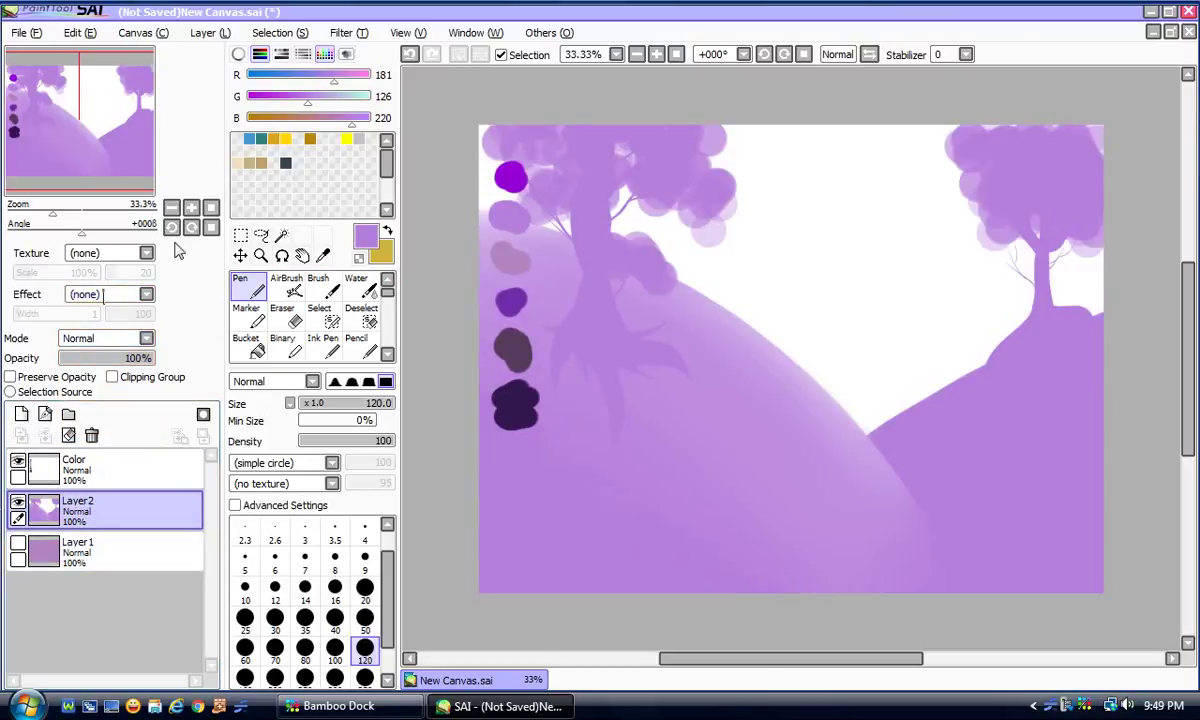
# Step: Create a new layer above Layer2 and sample the dark violet swatch from the palette as the painting color
pyautogui.click(21, 413)
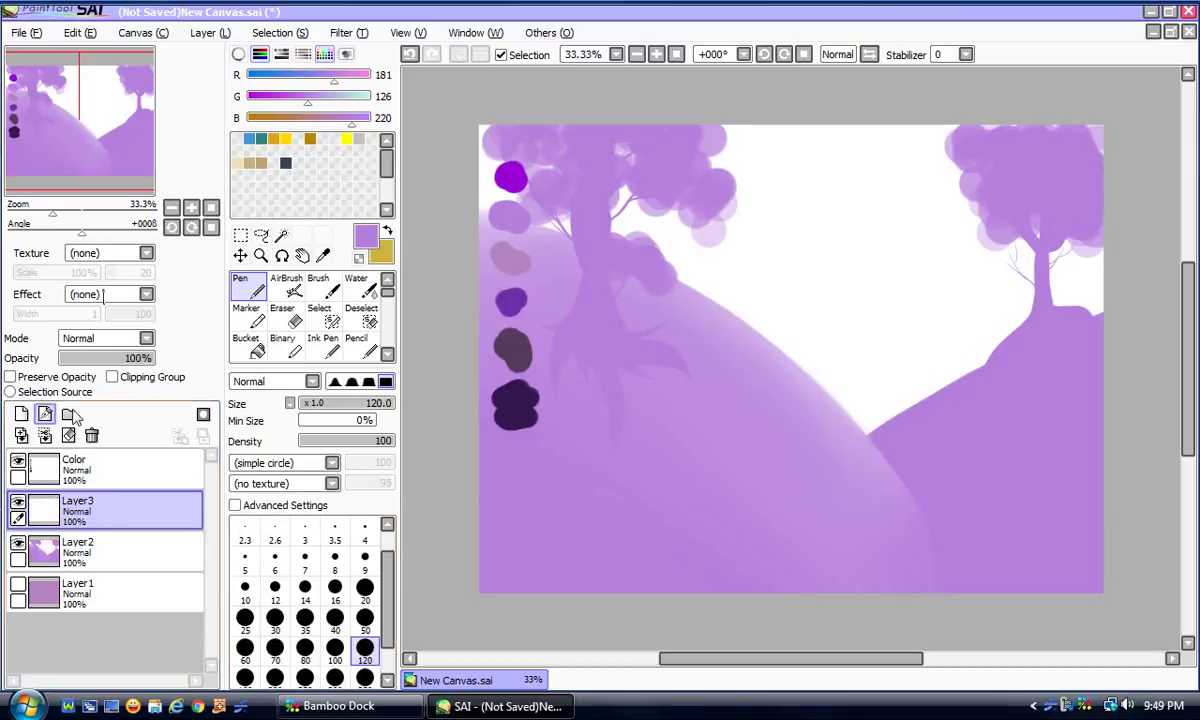
pyautogui.click(322, 256)
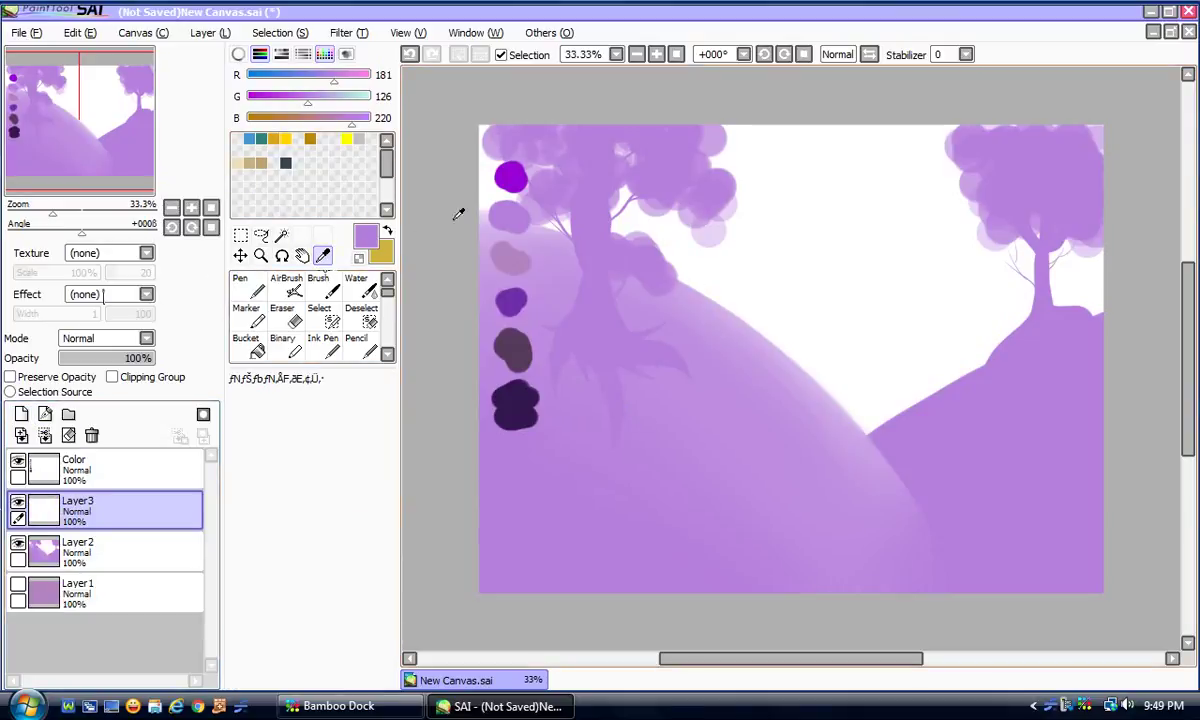
pyautogui.click(507, 297)
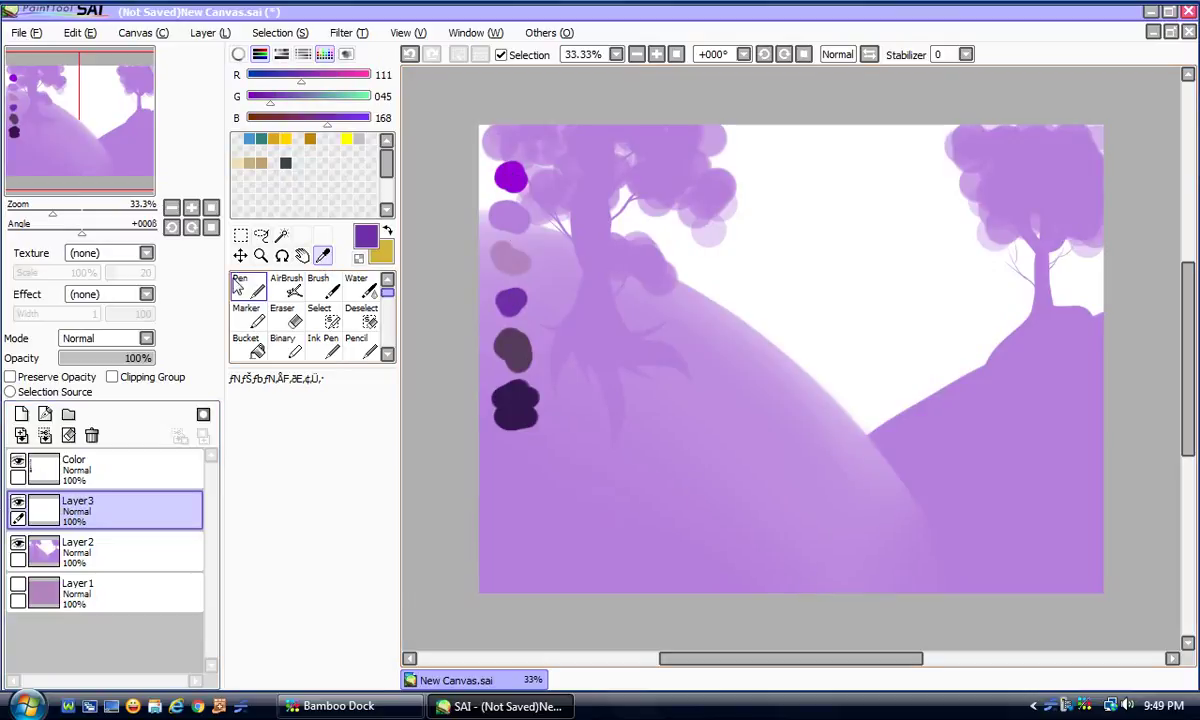
# Step: Try a violet Pen stroke at size 40 on the left tree's base, undo it, and set the stabilizer to S-7
pyautogui.click(240, 284)
pyautogui.click(364, 558)
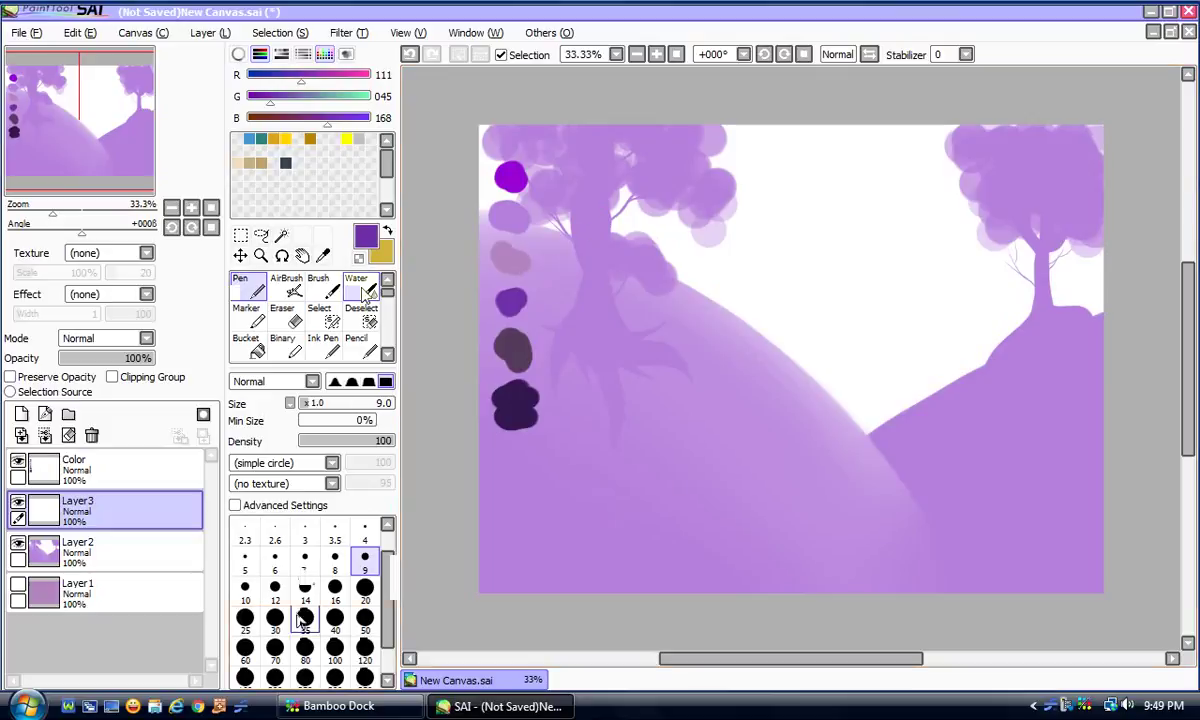
pyautogui.click(246, 618)
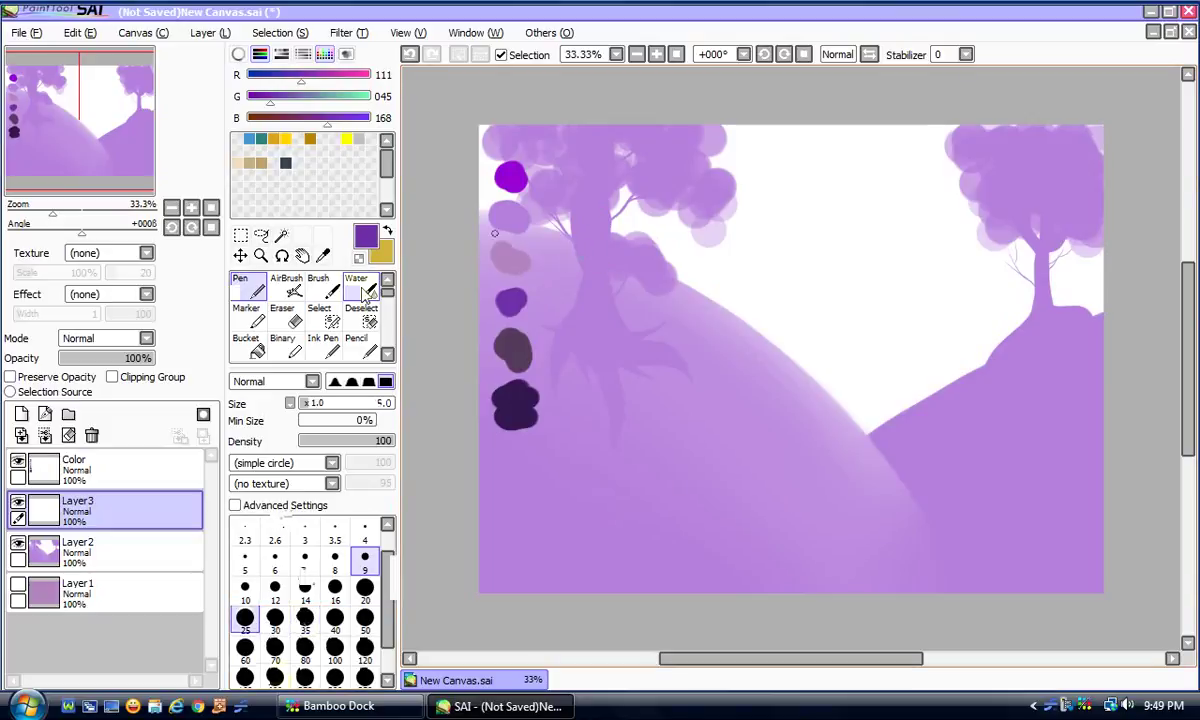
pyautogui.click(210, 207)
pyautogui.moveTo(820, 660); pyautogui.dragTo(656, 660)
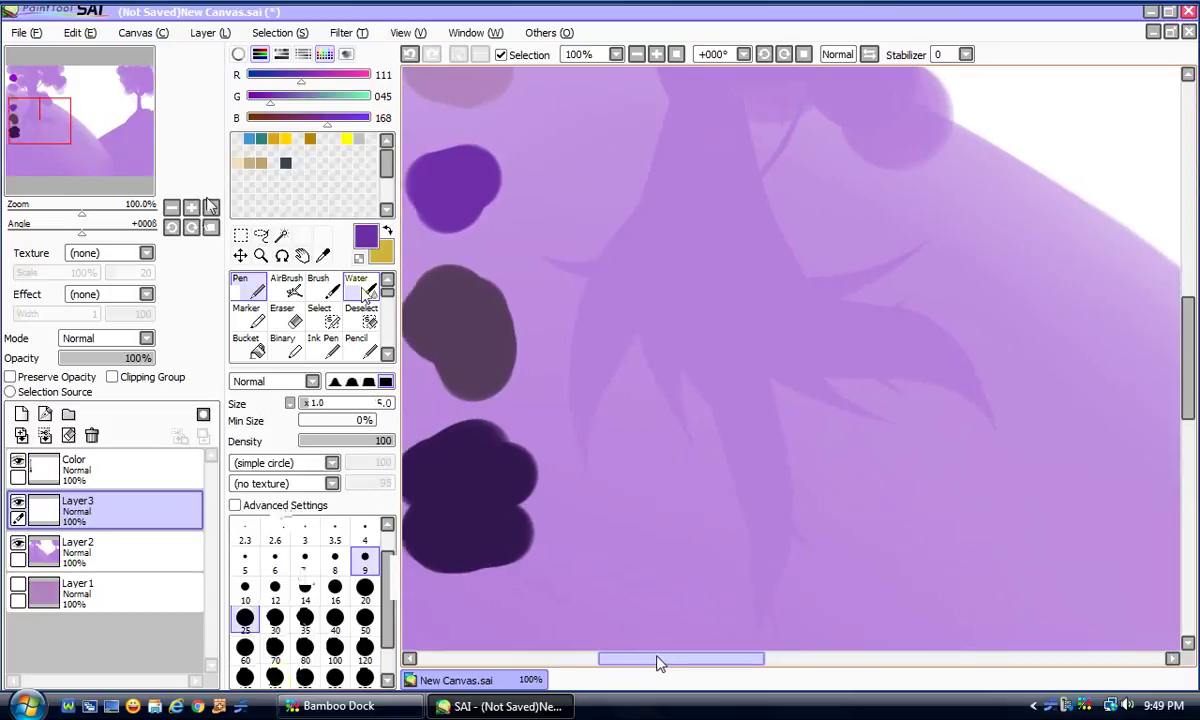
pyautogui.click(335, 618)
pyautogui.moveTo(682, 205); pyautogui.dragTo(682, 400)
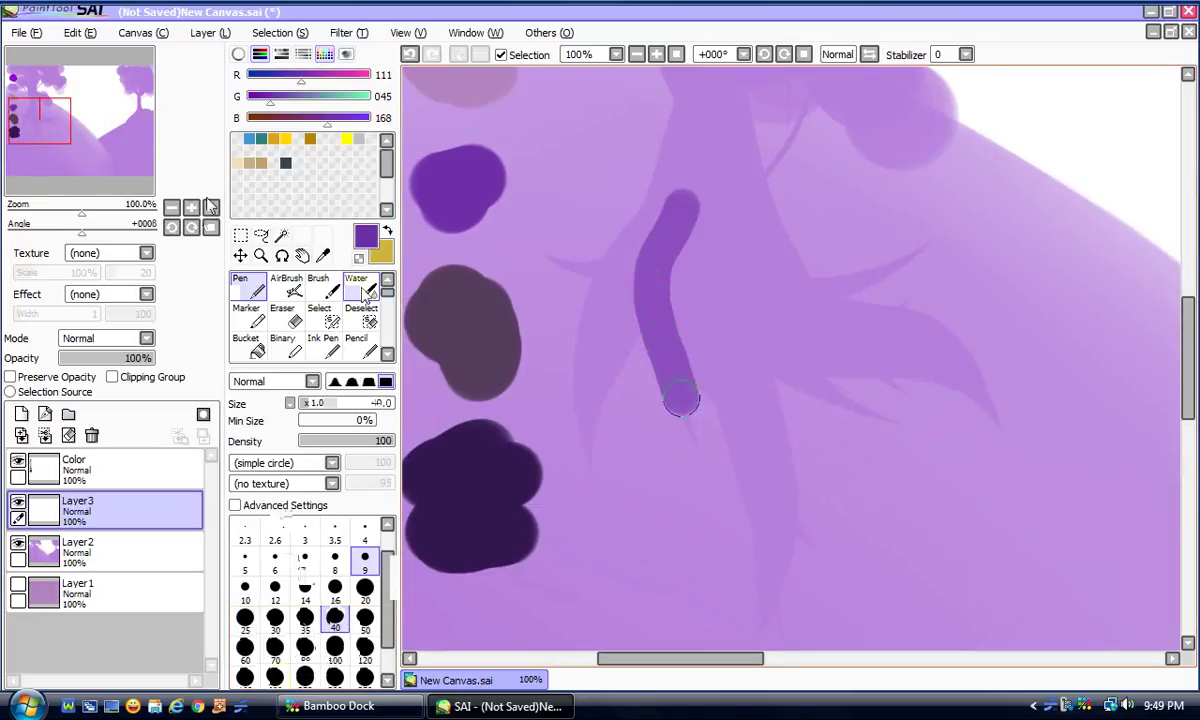
pyautogui.click(966, 54)
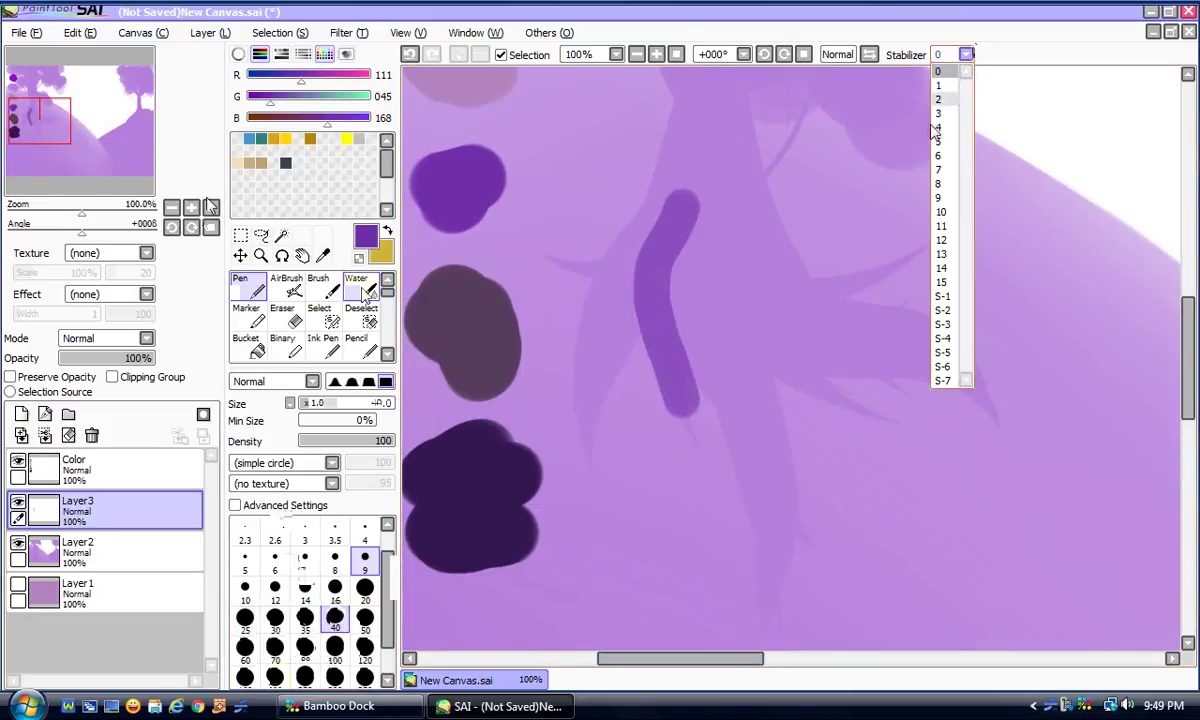
pyautogui.click(950, 383)
pyautogui.click(409, 54)
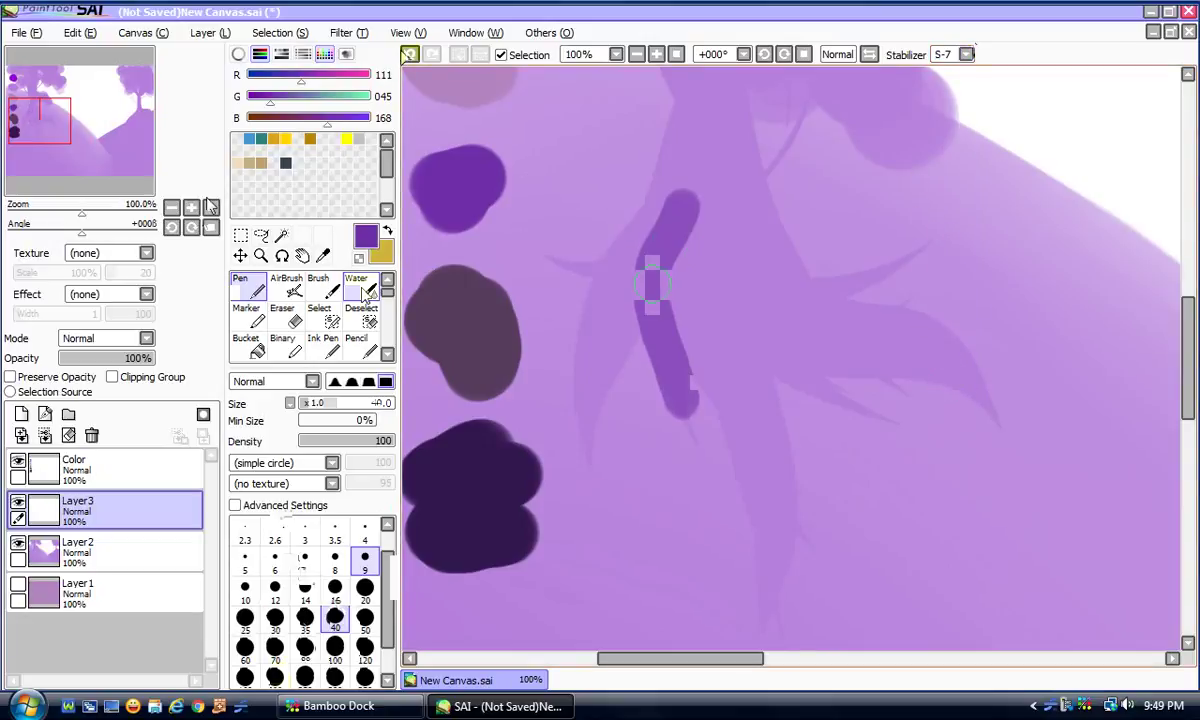
# Step: Shade the left tree's lower trunk and roots with soft violet strokes using the Water tool at size 40
pyautogui.moveTo(668, 236); pyautogui.dragTo(627, 345)
pyautogui.click(363, 290)
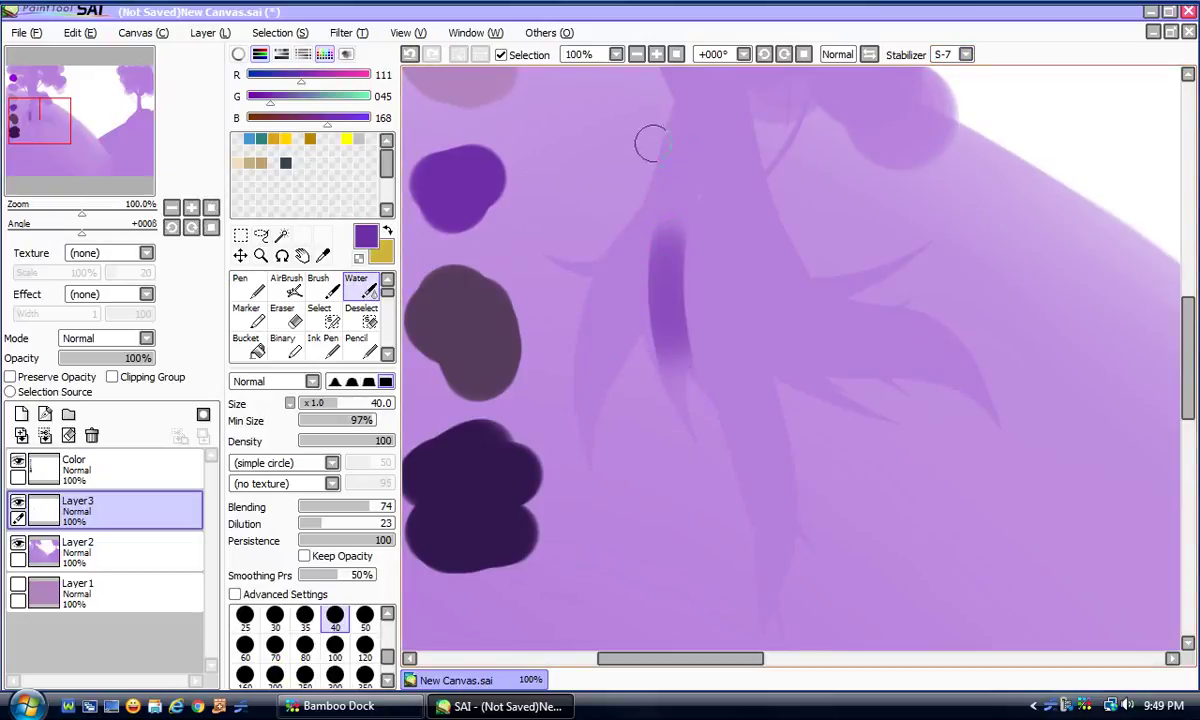
pyautogui.moveTo(682, 96)
pyautogui.mouseDown()
pyautogui.moveTo(577, 337)
pyautogui.moveTo(570, 450)
pyautogui.mouseUp()
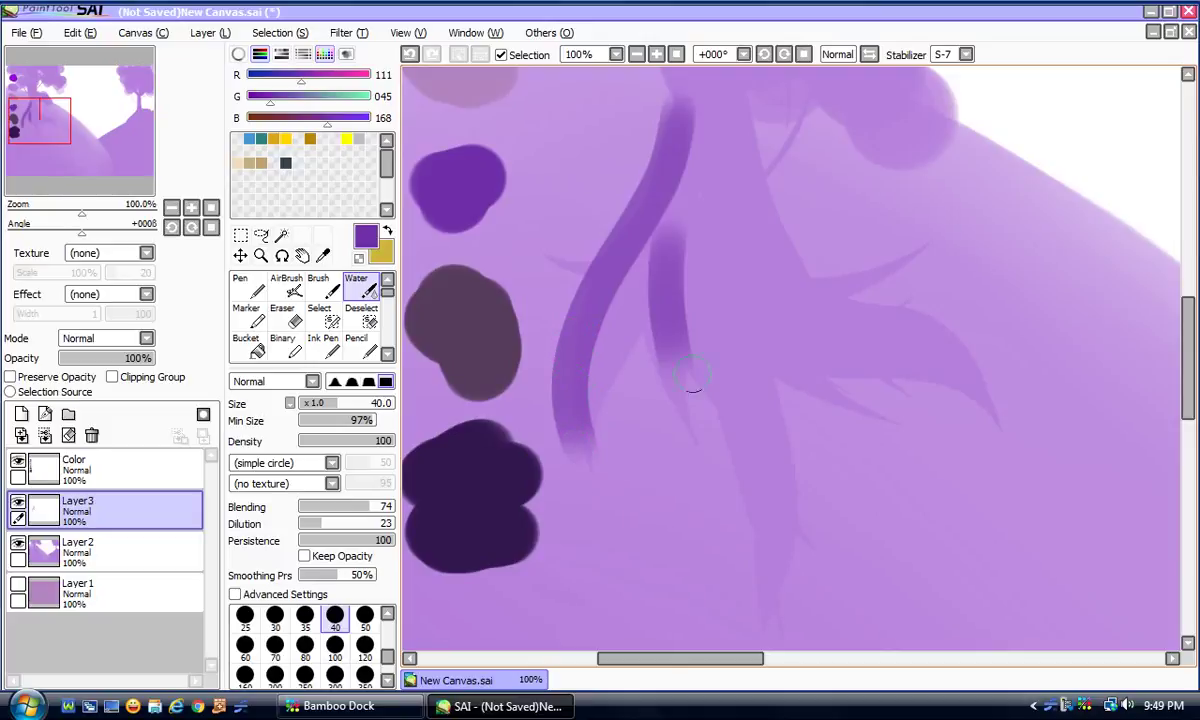
pyautogui.moveTo(676, 232); pyautogui.dragTo(755, 490)
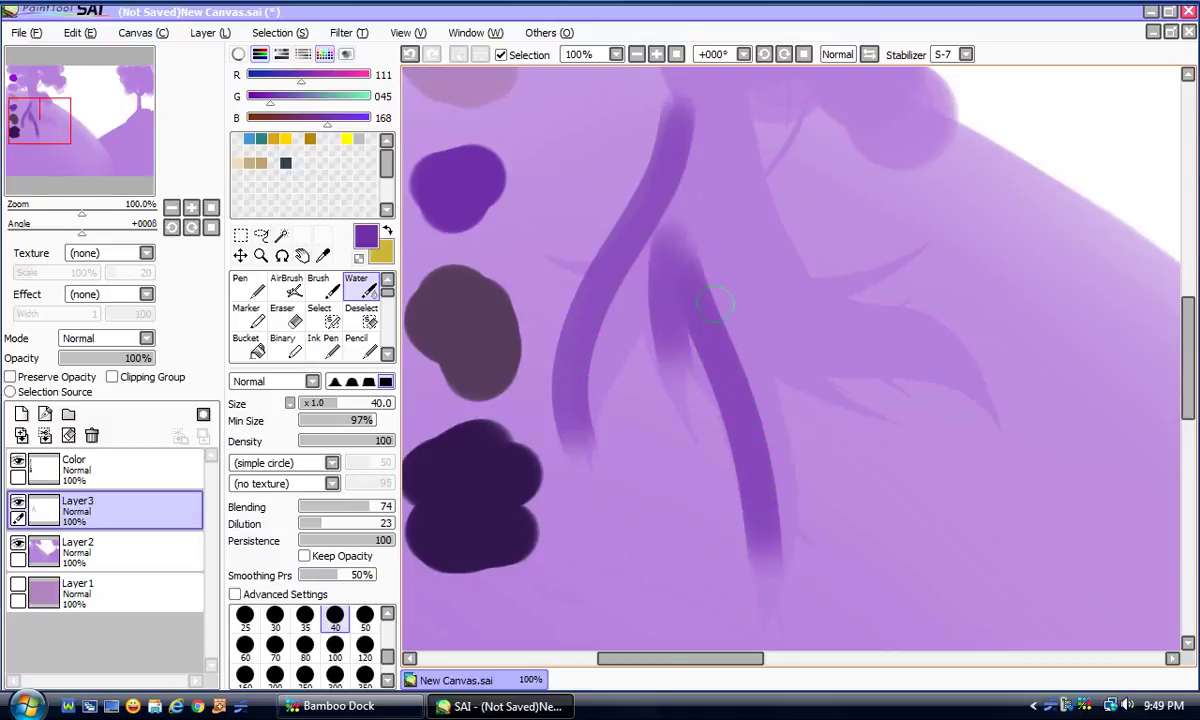
pyautogui.moveTo(716, 304); pyautogui.dragTo(787, 340)
pyautogui.moveTo(712, 283)
pyautogui.mouseDown()
pyautogui.moveTo(750, 318)
pyautogui.moveTo(960, 382)
pyautogui.mouseUp()
pyautogui.moveTo(755, 300); pyautogui.dragTo(922, 247)
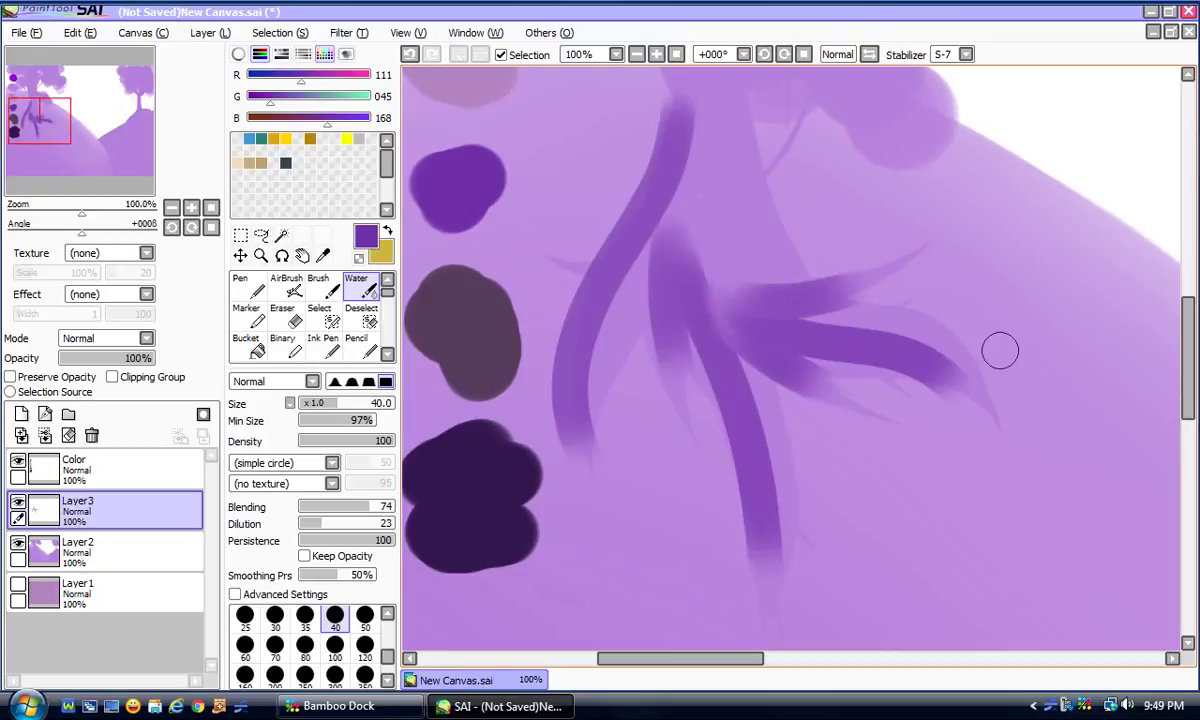
# Step: Shade the left tree trunk's right edge with violet at size 40, and blend the trunk base and roots with the Water tool at size 120
pyautogui.scroll(4, 1146, 340)
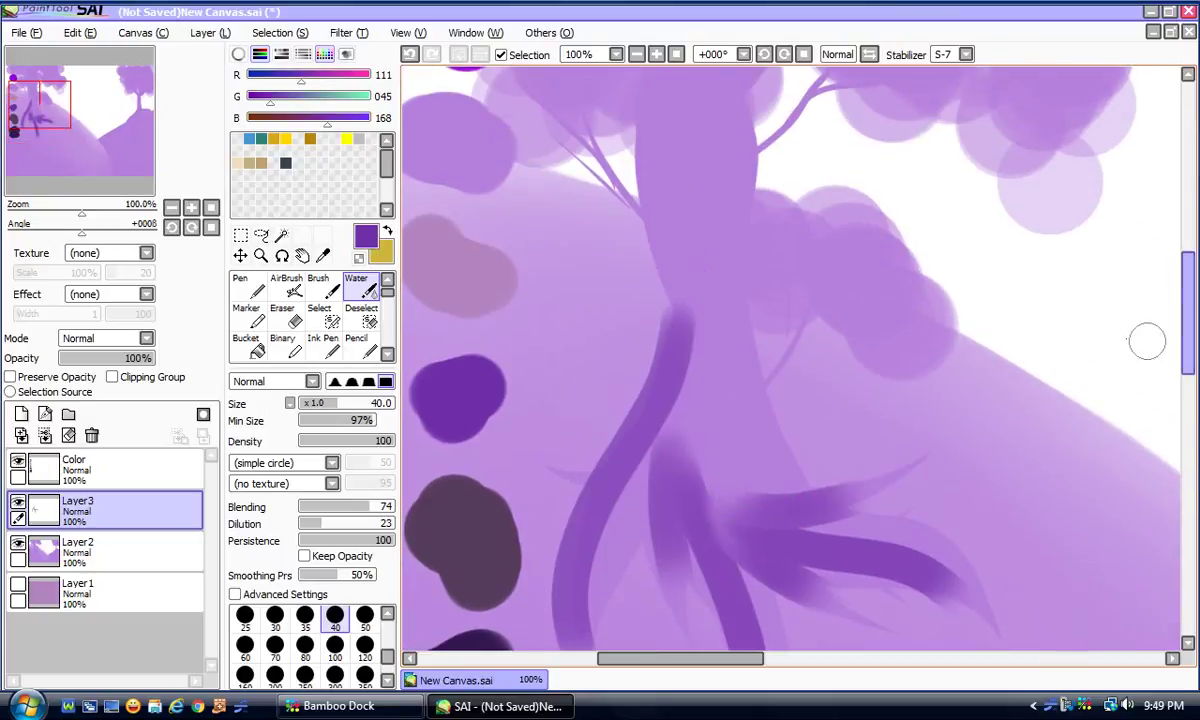
pyautogui.moveTo(812, 505)
pyautogui.mouseDown()
pyautogui.moveTo(787, 478)
pyautogui.moveTo(718, 290)
pyautogui.mouseUp()
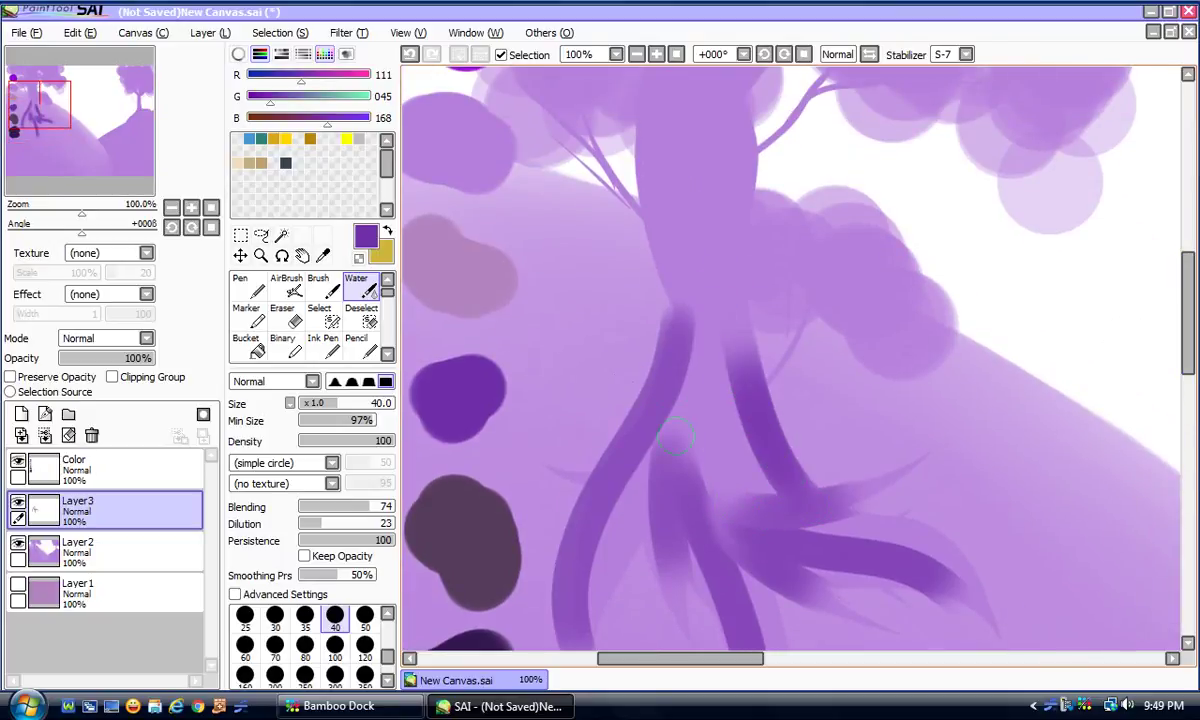
pyautogui.click(364, 616)
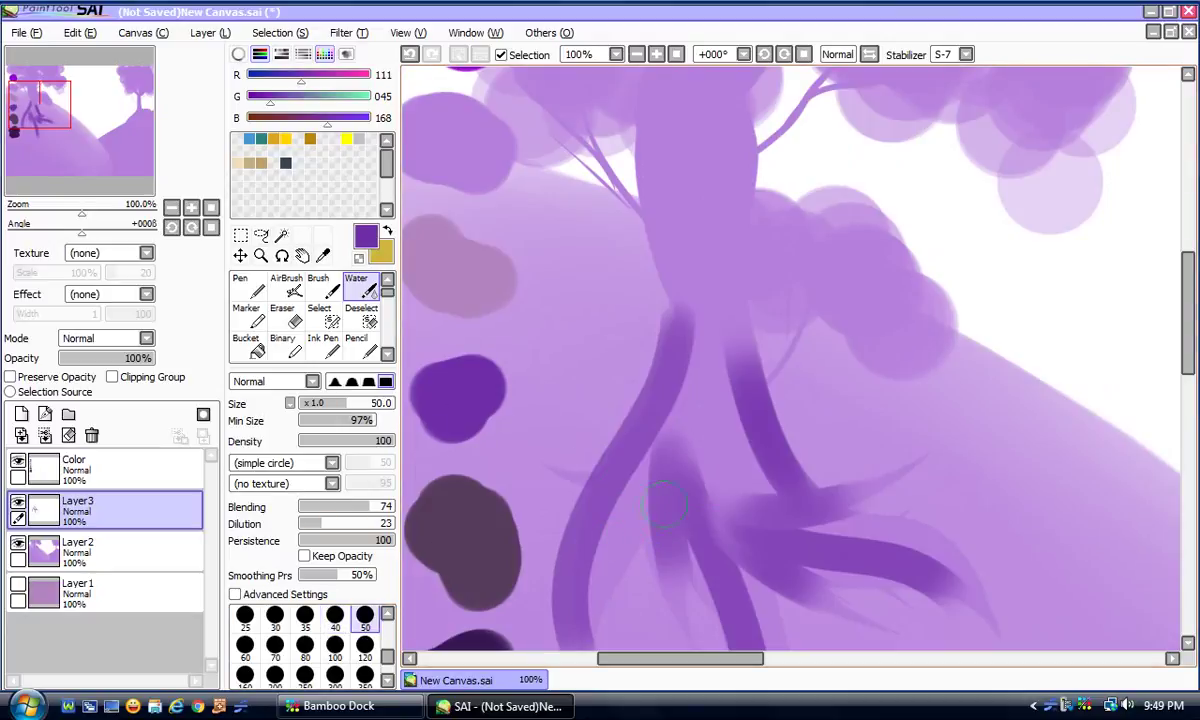
pyautogui.click(365, 674)
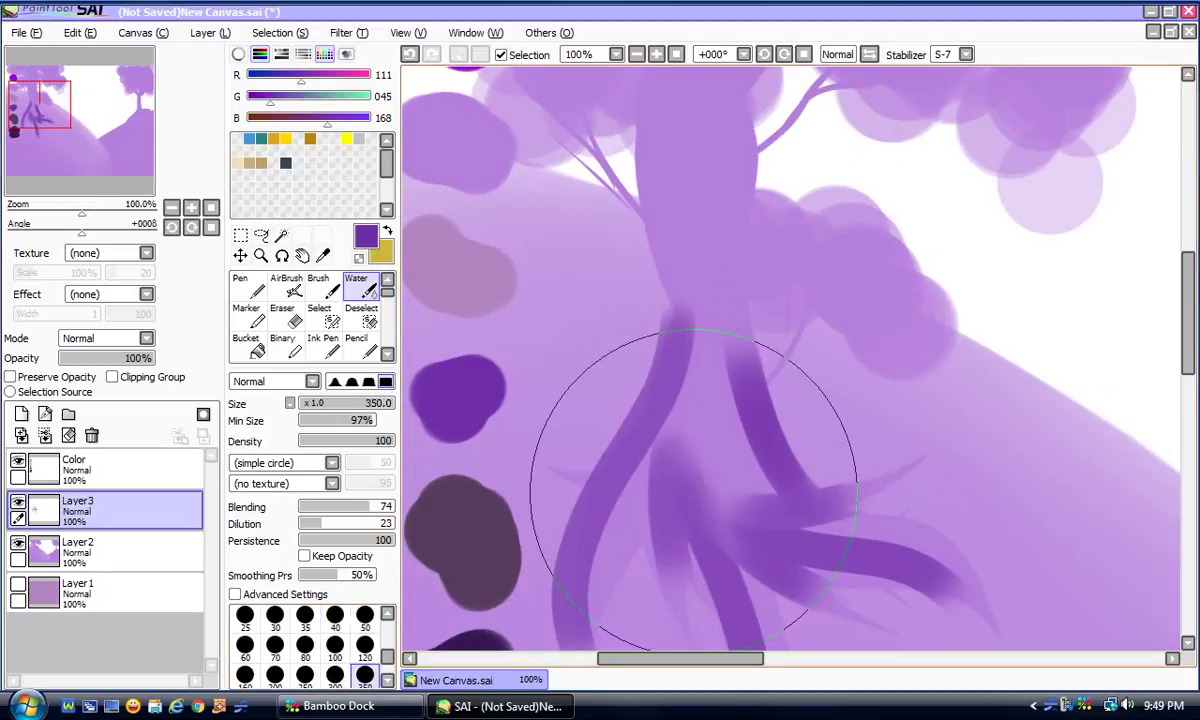
pyautogui.click(365, 645)
pyautogui.moveTo(668, 511)
pyautogui.mouseDown()
pyautogui.moveTo(703, 320)
pyautogui.moveTo(699, 513)
pyautogui.moveTo(726, 518)
pyautogui.moveTo(704, 306)
pyautogui.moveTo(737, 498)
pyautogui.moveTo(685, 352)
pyautogui.moveTo(653, 507)
pyautogui.mouseUp()
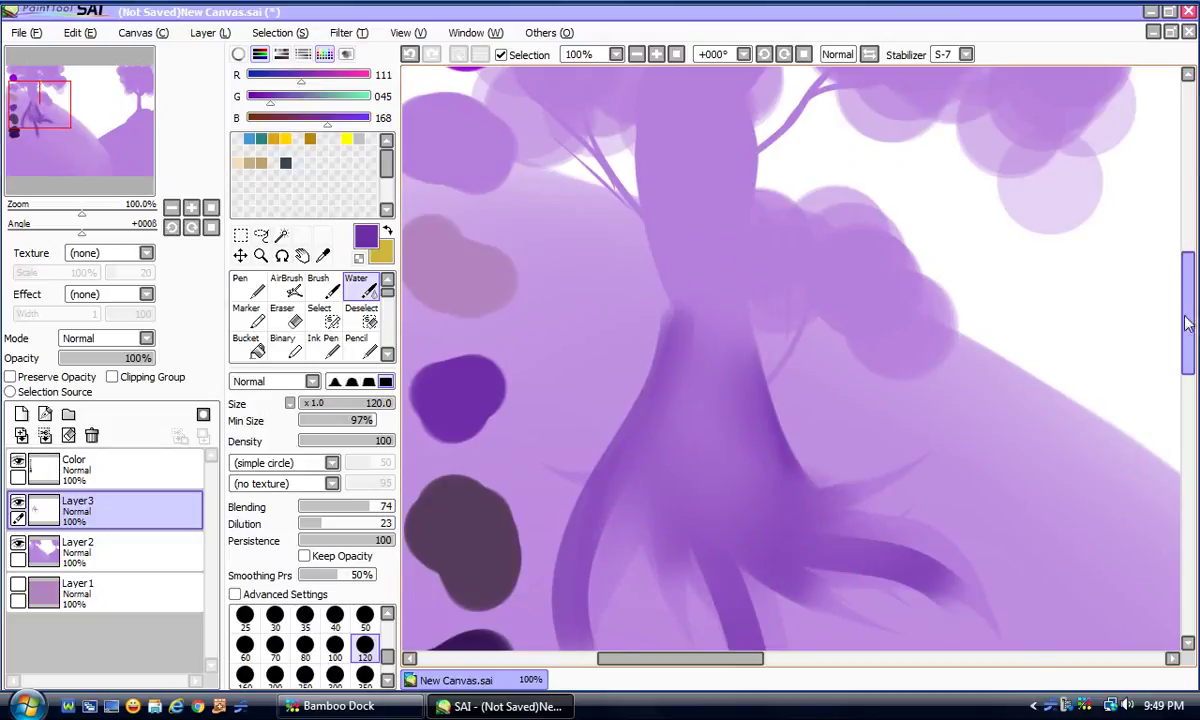
pyautogui.scroll(-3, 723, 441)
pyautogui.moveTo(704, 359)
pyautogui.mouseDown()
pyautogui.moveTo(734, 376)
pyautogui.moveTo(689, 334)
pyautogui.moveTo(746, 346)
pyautogui.moveTo(825, 410)
pyautogui.mouseUp()
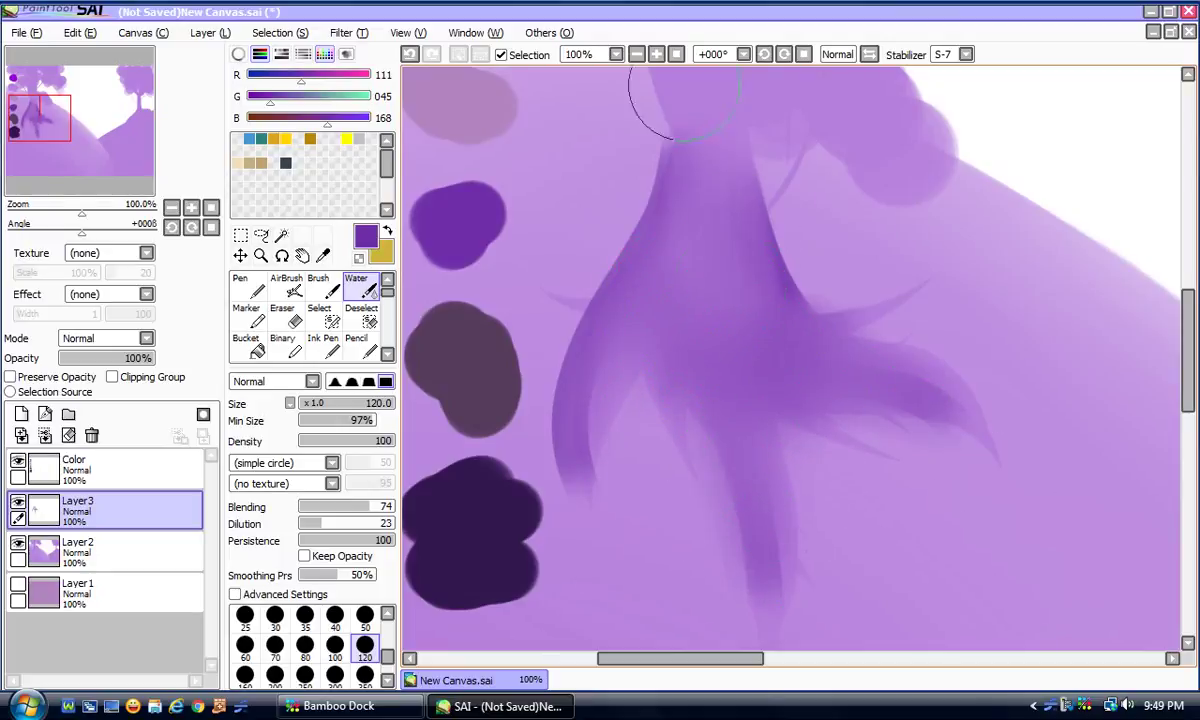
# Step: Paint long curved violet bark strokes down the left tree's trunk with the Water tool at size 20
pyautogui.scroll(3, 1108, 290)
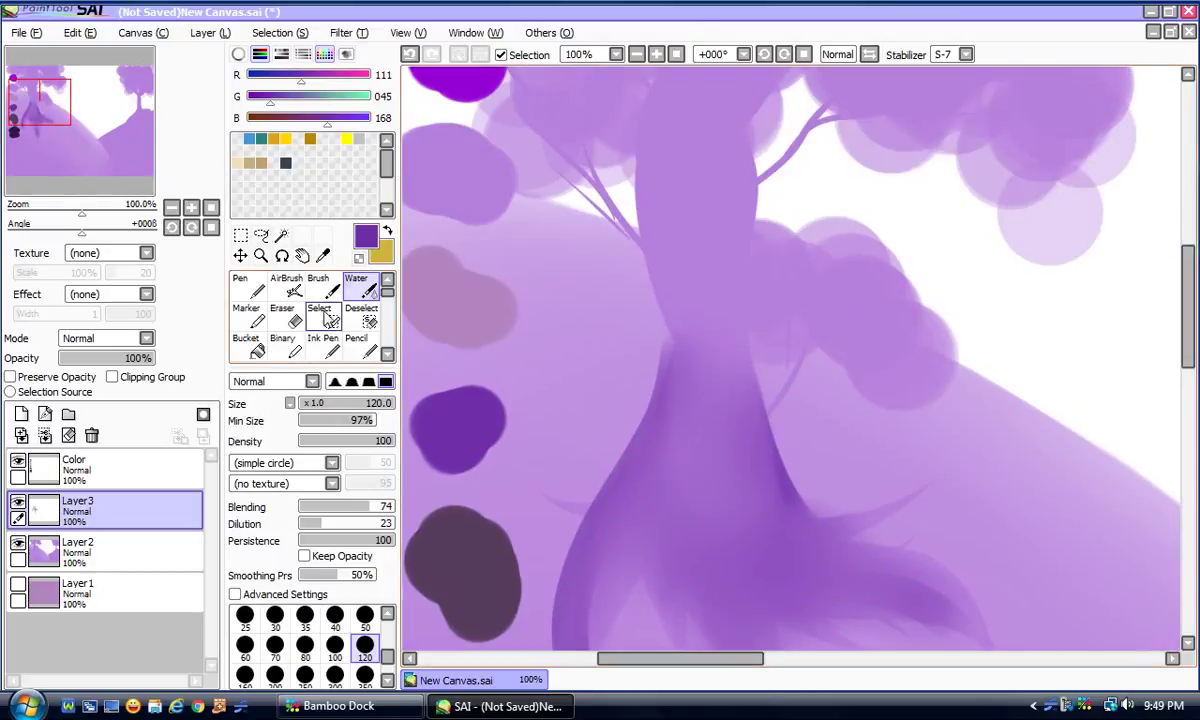
pyautogui.click(388, 614)
pyautogui.click(365, 616)
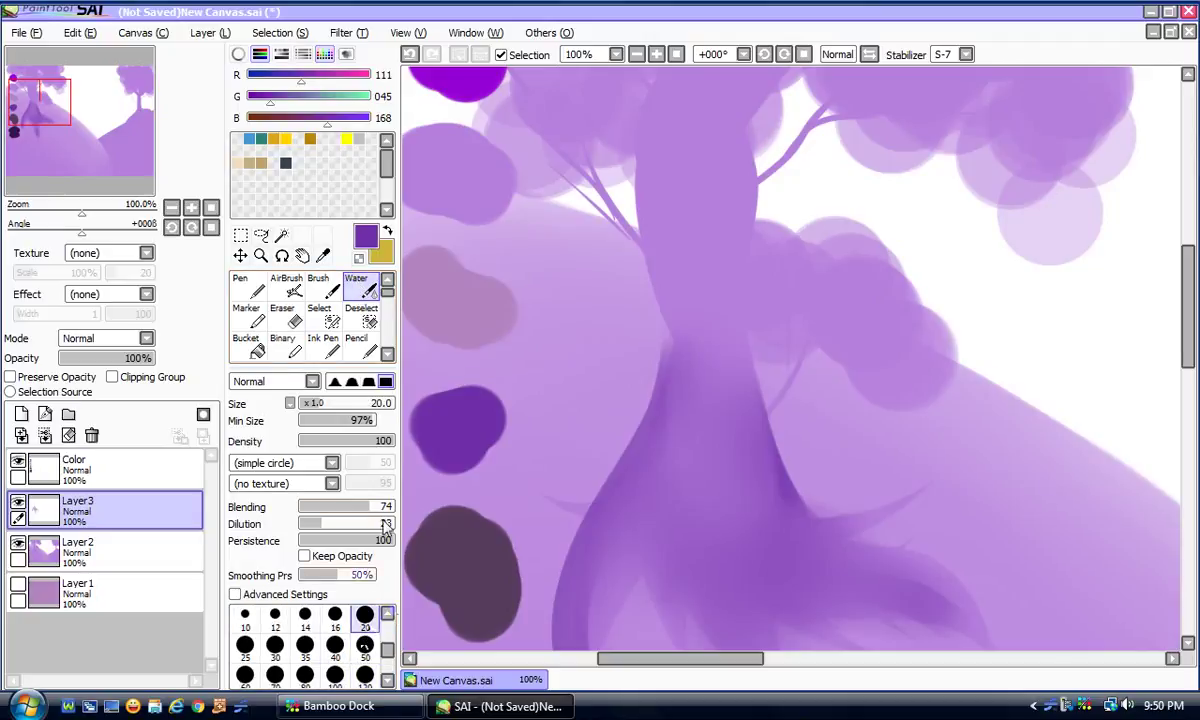
pyautogui.moveTo(646, 146)
pyautogui.mouseDown()
pyautogui.moveTo(655, 268)
pyautogui.moveTo(697, 386)
pyautogui.mouseUp()
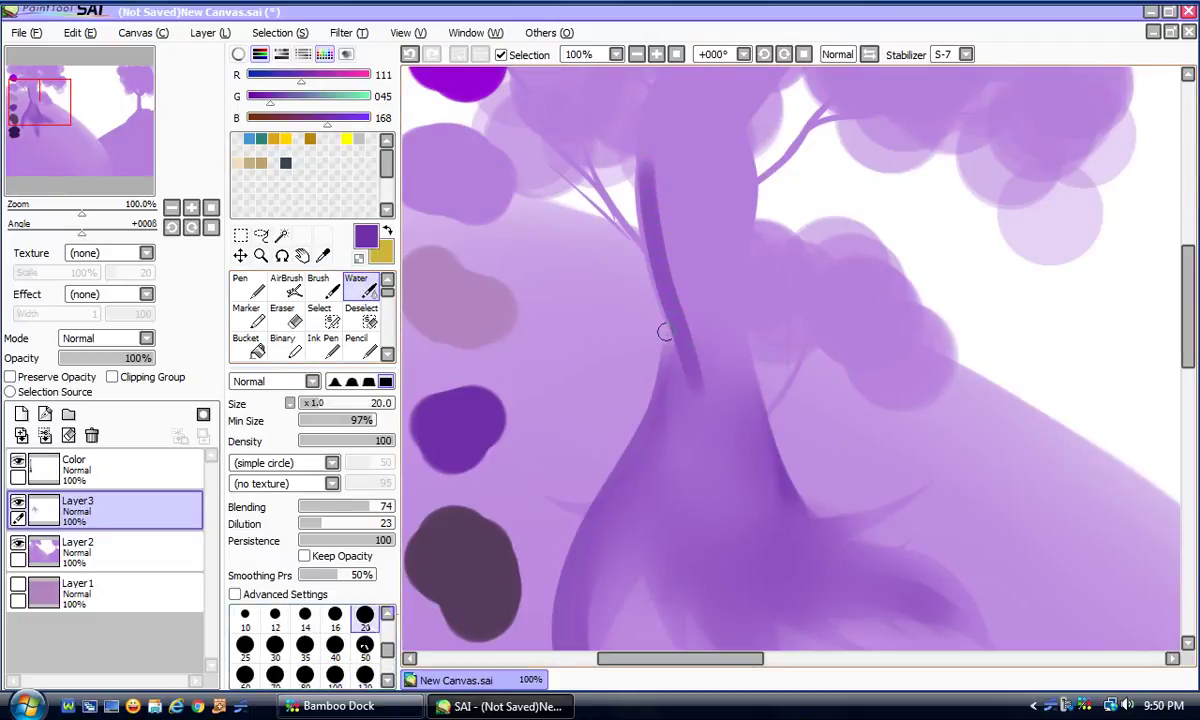
pyautogui.moveTo(673, 341)
pyautogui.mouseDown()
pyautogui.moveTo(652, 385)
pyautogui.moveTo(641, 469)
pyautogui.moveTo(655, 450)
pyautogui.mouseUp()
pyautogui.moveTo(731, 142)
pyautogui.mouseDown()
pyautogui.moveTo(732, 249)
pyautogui.moveTo(705, 298)
pyautogui.moveTo(684, 254)
pyautogui.moveTo(706, 153)
pyautogui.moveTo(705, 315)
pyautogui.mouseUp()
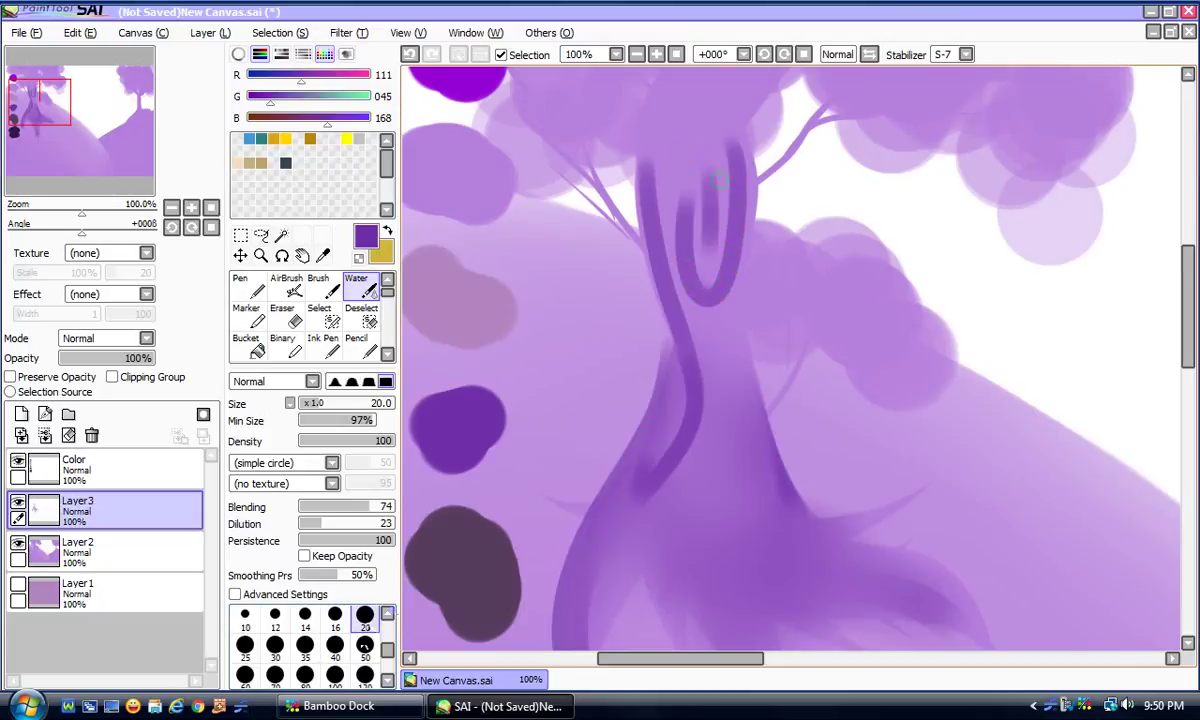
pyautogui.moveTo(731, 141)
pyautogui.mouseDown()
pyautogui.moveTo(706, 220)
pyautogui.moveTo(719, 457)
pyautogui.mouseUp()
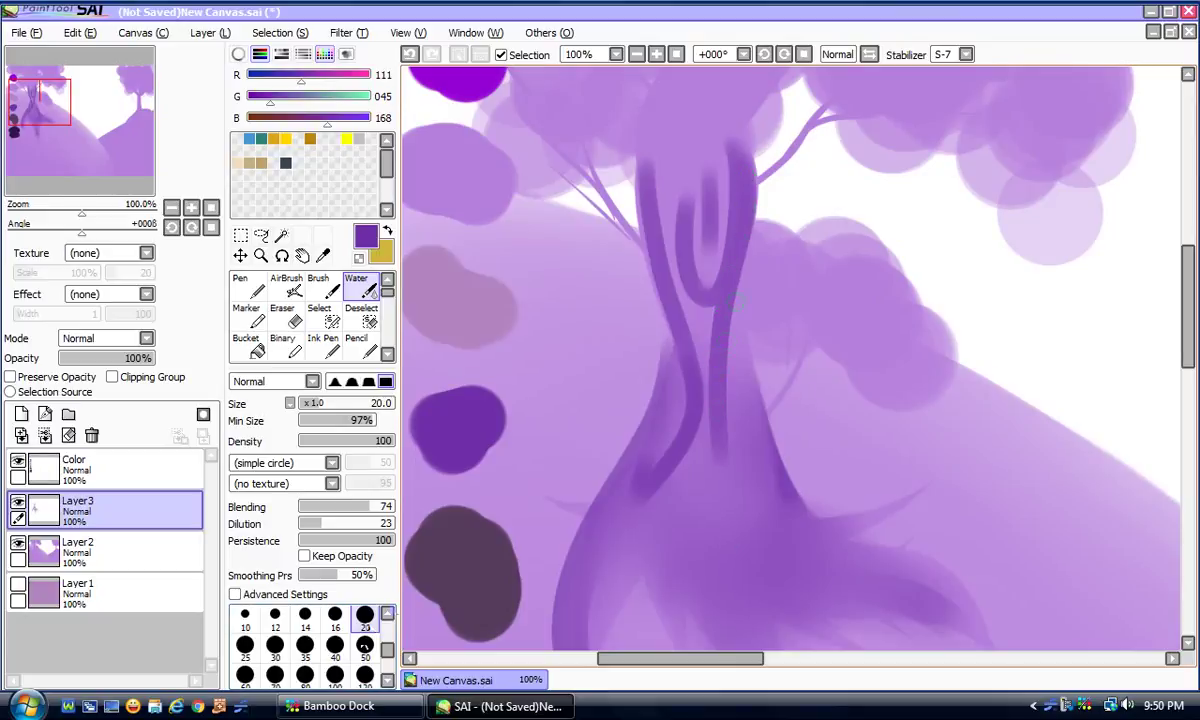
pyautogui.moveTo(742, 254); pyautogui.dragTo(796, 492)
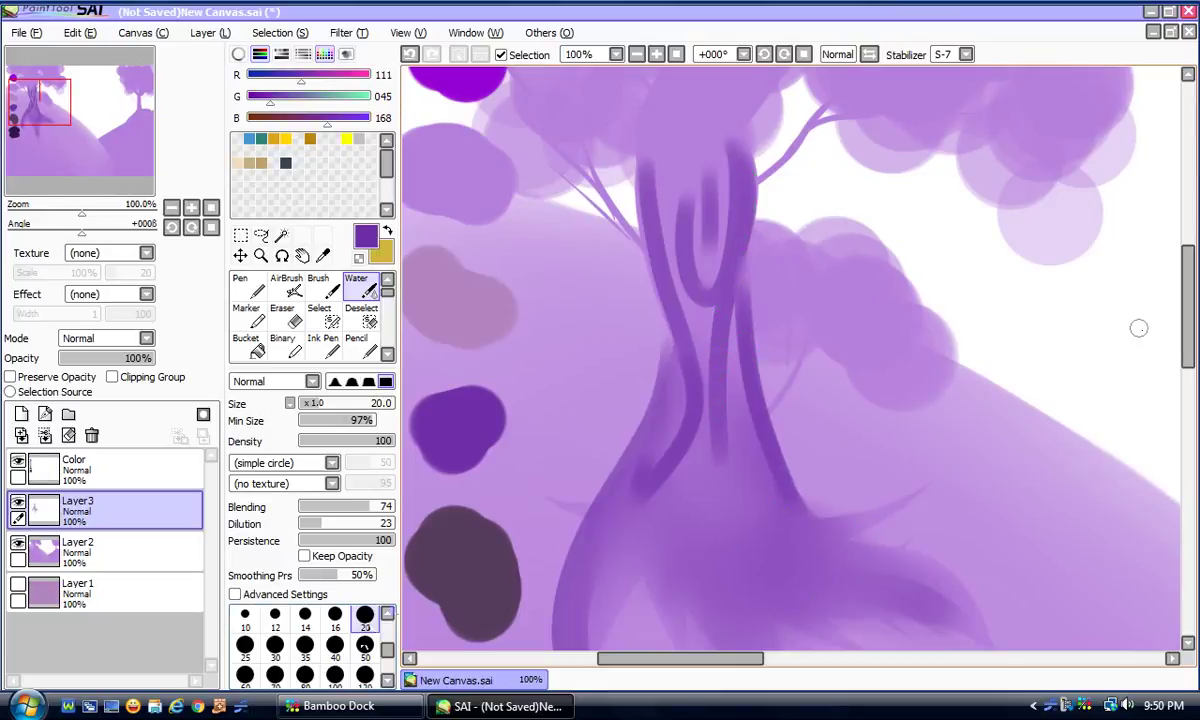
# Step: Paint violet contour strokes along the left tree's right-hand and lower roots with the size 20 Water brush
pyautogui.scroll(-2, 1100, 330)
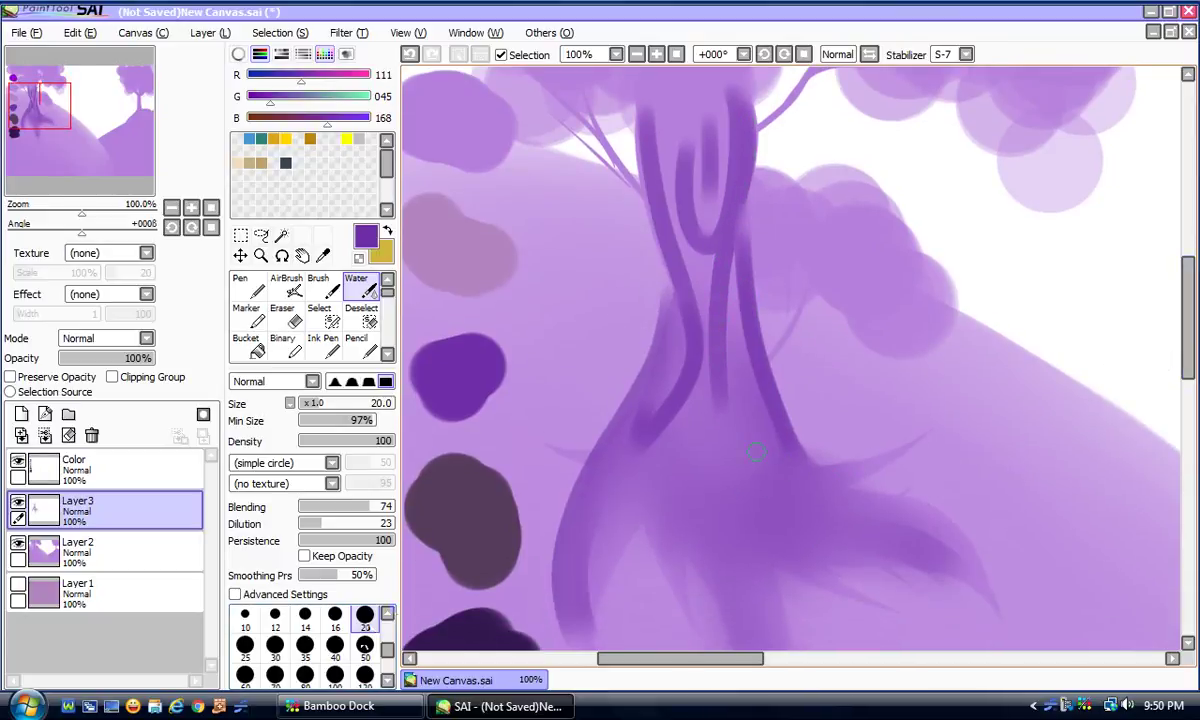
pyautogui.moveTo(756, 452)
pyautogui.mouseDown()
pyautogui.moveTo(785, 458)
pyautogui.moveTo(838, 420)
pyautogui.mouseUp()
pyautogui.scroll(-5, 1110, 320)
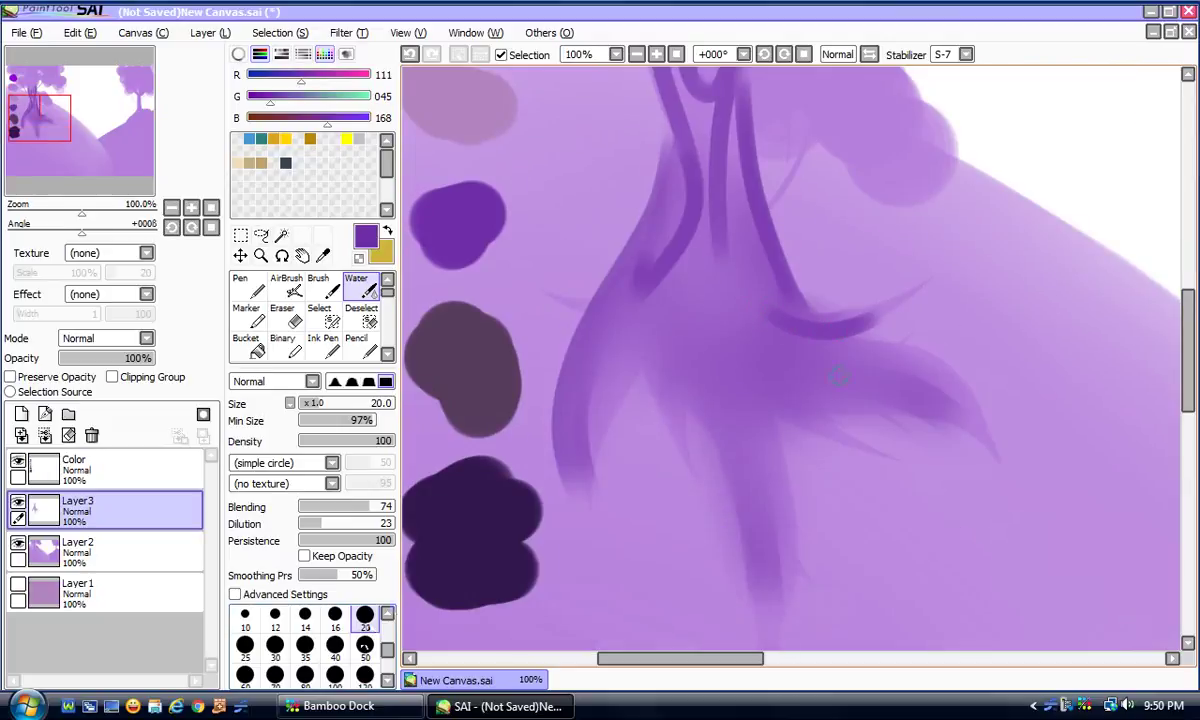
pyautogui.moveTo(742, 300); pyautogui.dragTo(948, 398)
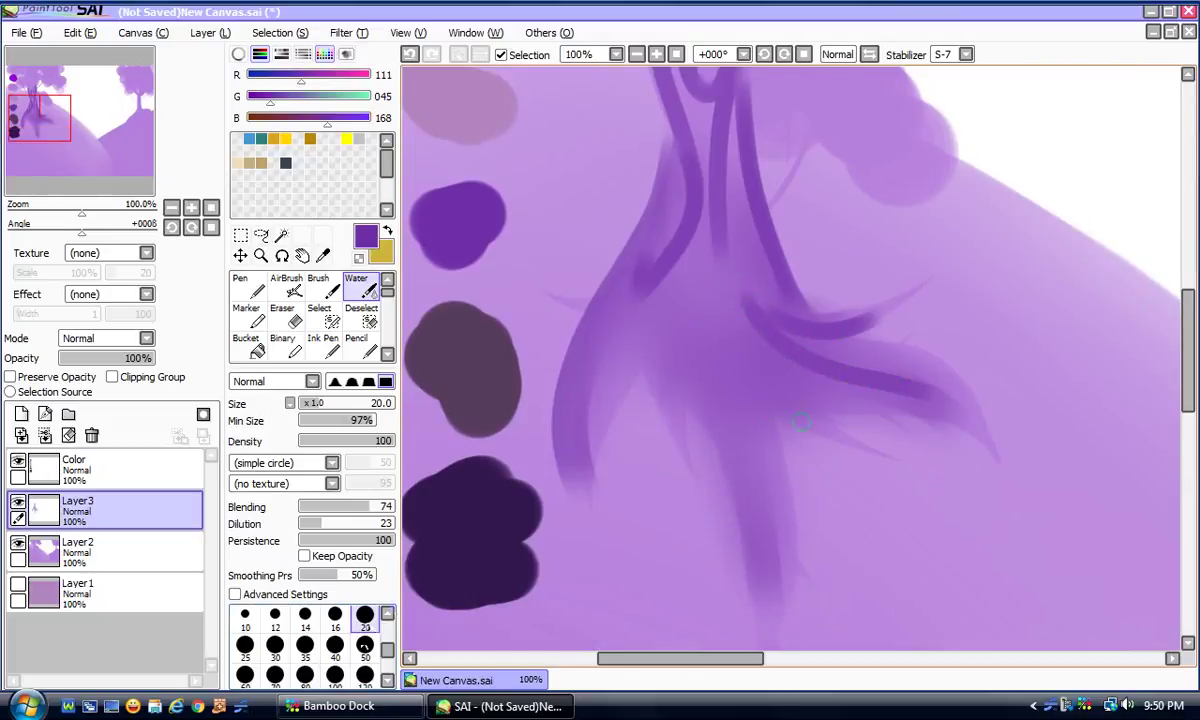
pyautogui.moveTo(900, 453)
pyautogui.mouseDown()
pyautogui.moveTo(686, 371)
pyautogui.moveTo(693, 529)
pyautogui.mouseUp()
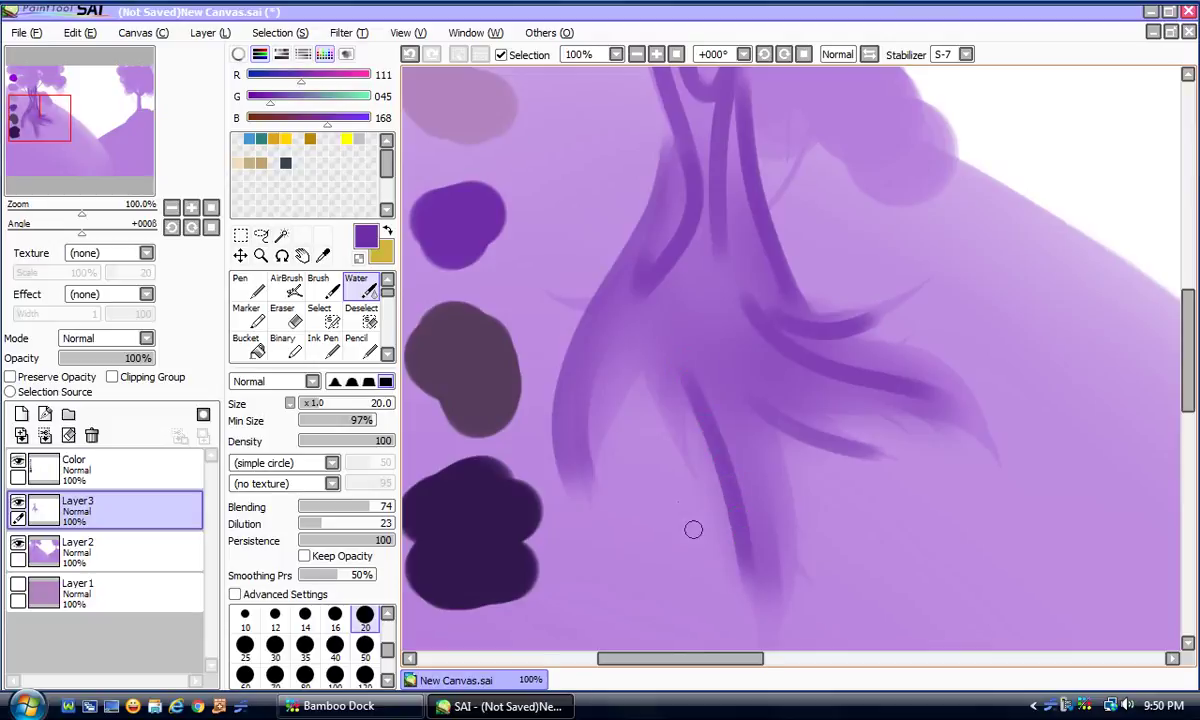
pyautogui.moveTo(656, 372); pyautogui.dragTo(670, 410)
# Step: Add thin violet grain lines from the lower trunk into the left tree's roots with the Water tool at size 9
pyautogui.click(388, 614)
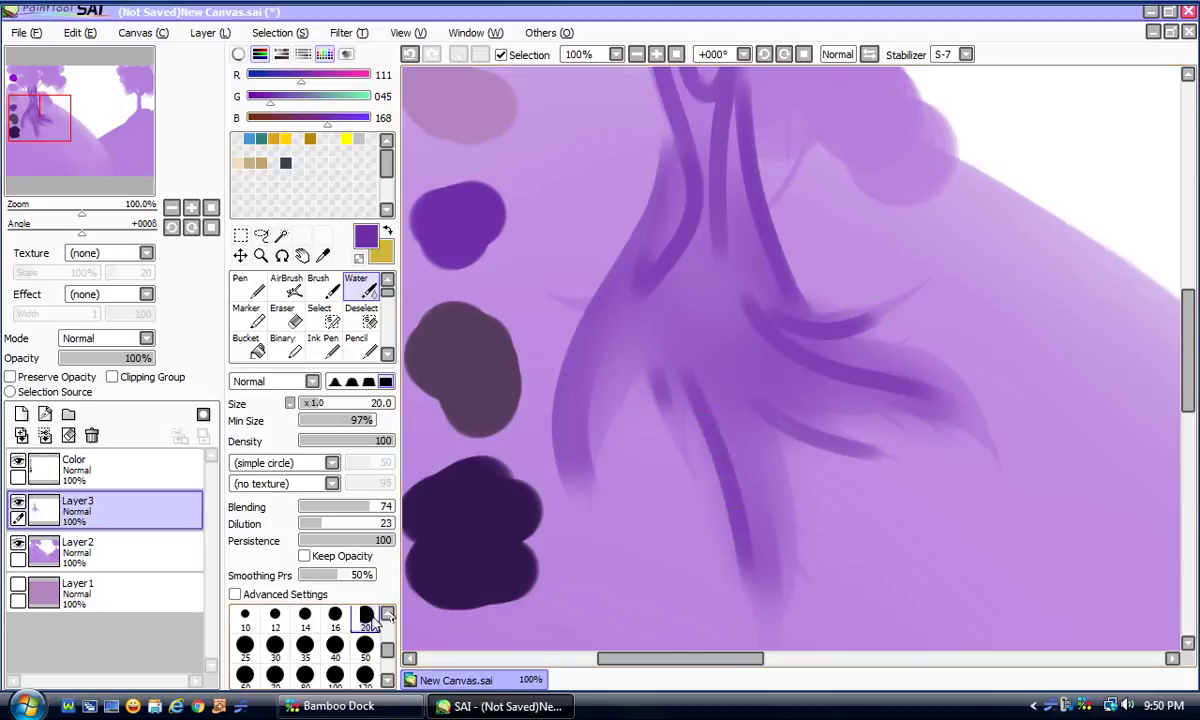
pyautogui.click(365, 618)
pyautogui.moveTo(729, 108)
pyautogui.mouseDown()
pyautogui.moveTo(728, 297)
pyautogui.moveTo(906, 366)
pyautogui.mouseUp()
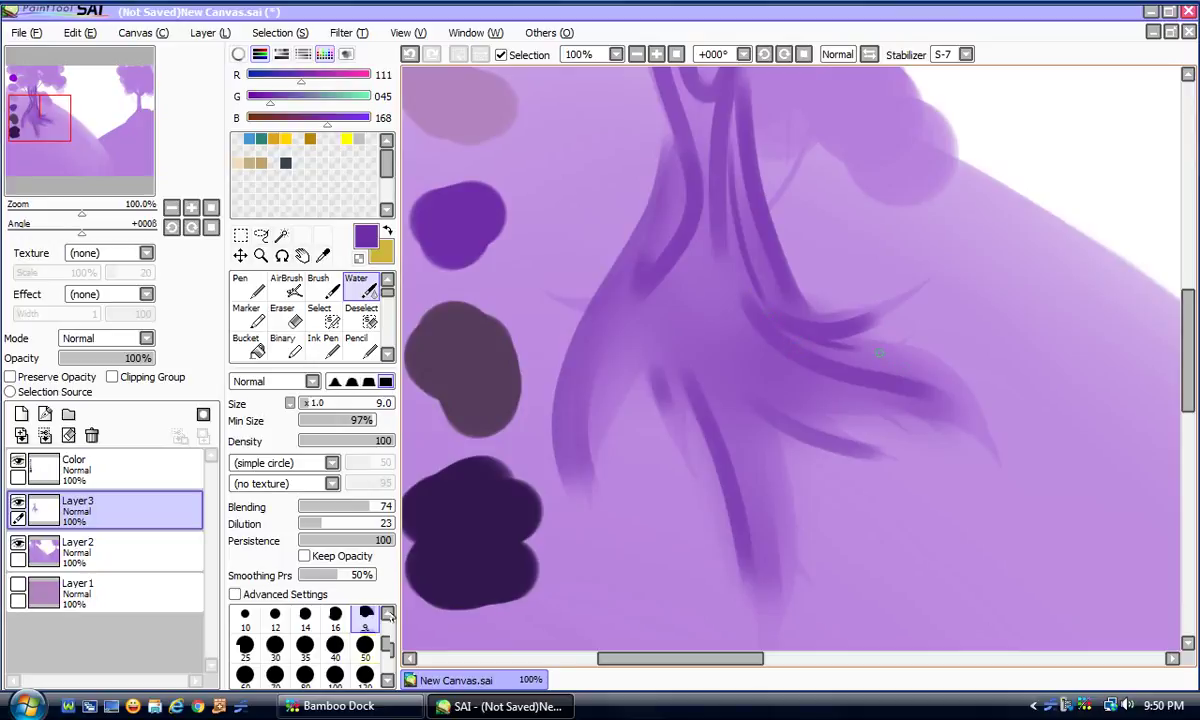
pyautogui.moveTo(702, 240)
pyautogui.mouseDown()
pyautogui.moveTo(689, 293)
pyautogui.moveTo(697, 343)
pyautogui.moveTo(734, 392)
pyautogui.moveTo(790, 405)
pyautogui.mouseUp()
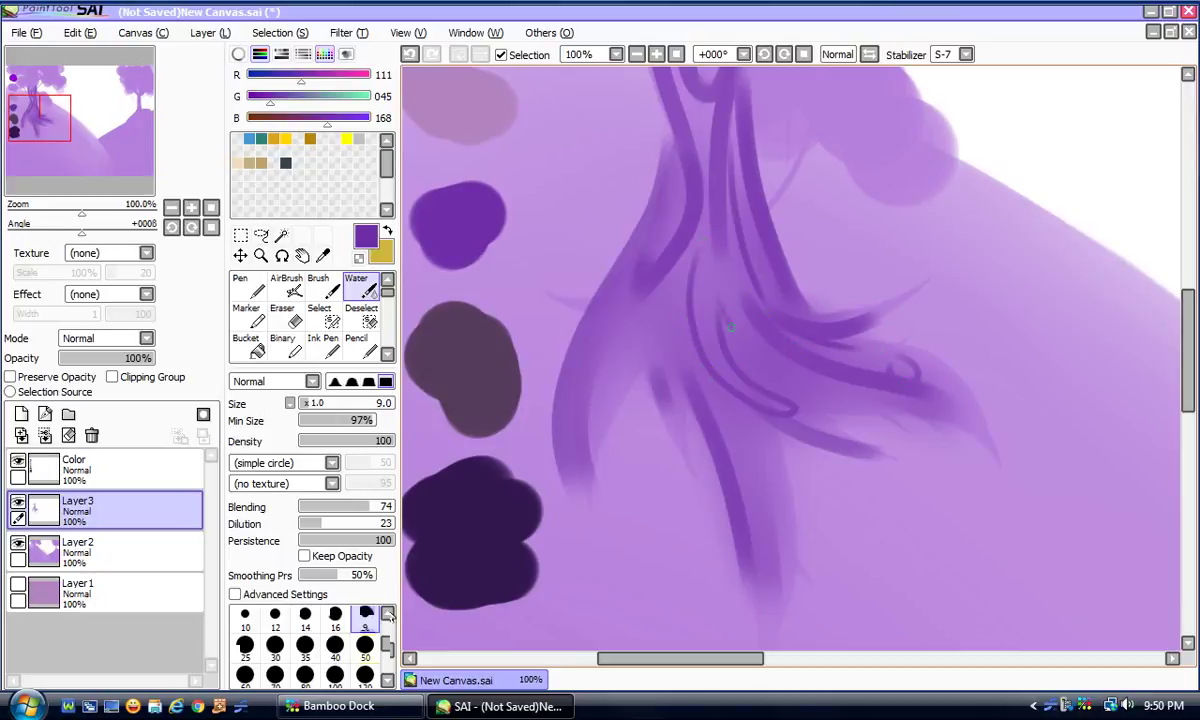
pyautogui.moveTo(728, 327); pyautogui.dragTo(870, 398)
pyautogui.moveTo(672, 254)
pyautogui.mouseDown()
pyautogui.moveTo(723, 404)
pyautogui.moveTo(751, 450)
pyautogui.moveTo(775, 601)
pyautogui.mouseUp()
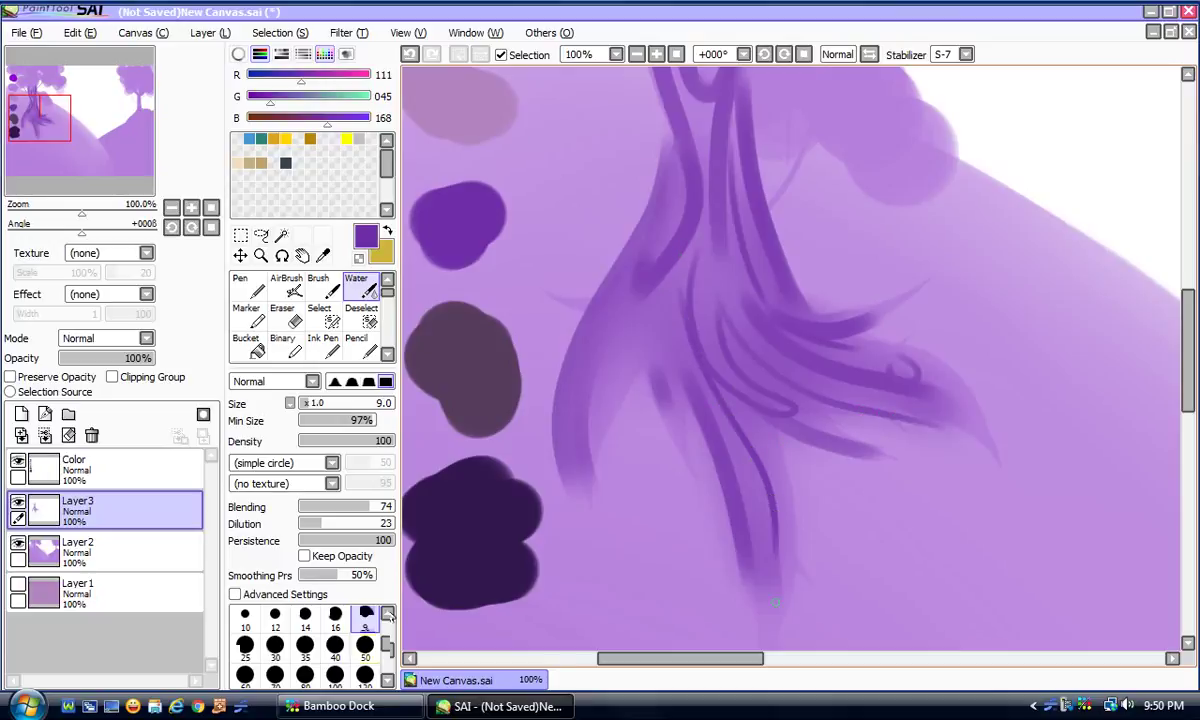
pyautogui.moveTo(694, 251); pyautogui.dragTo(576, 378)
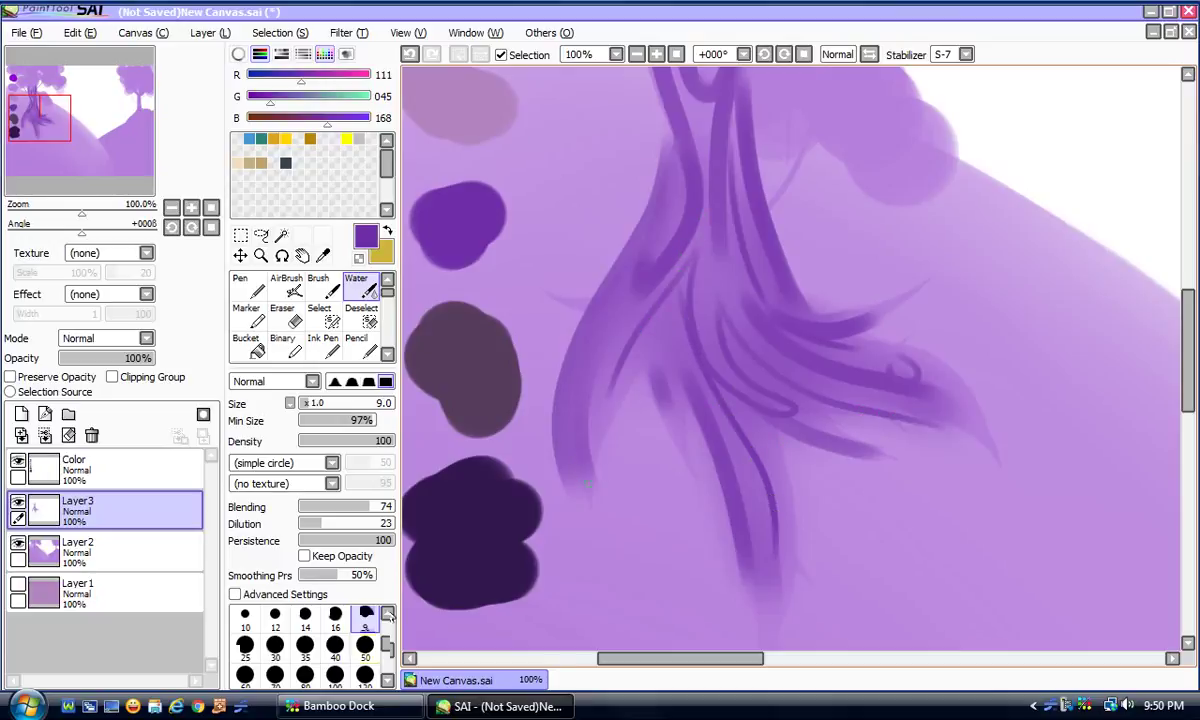
# Step: Add thin violet bark lines around the knot and down the middle of the left tree's trunk at size 9
pyautogui.scroll(5, 1163, 387)
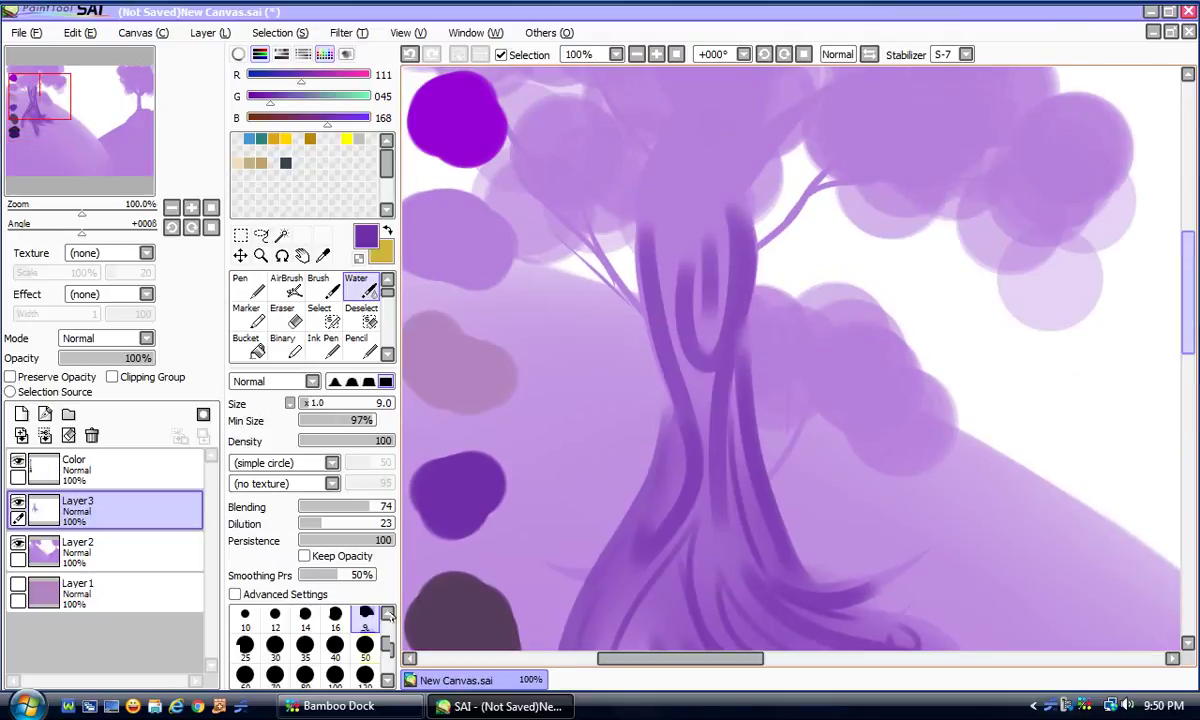
pyautogui.moveTo(717, 235); pyautogui.dragTo(713, 354)
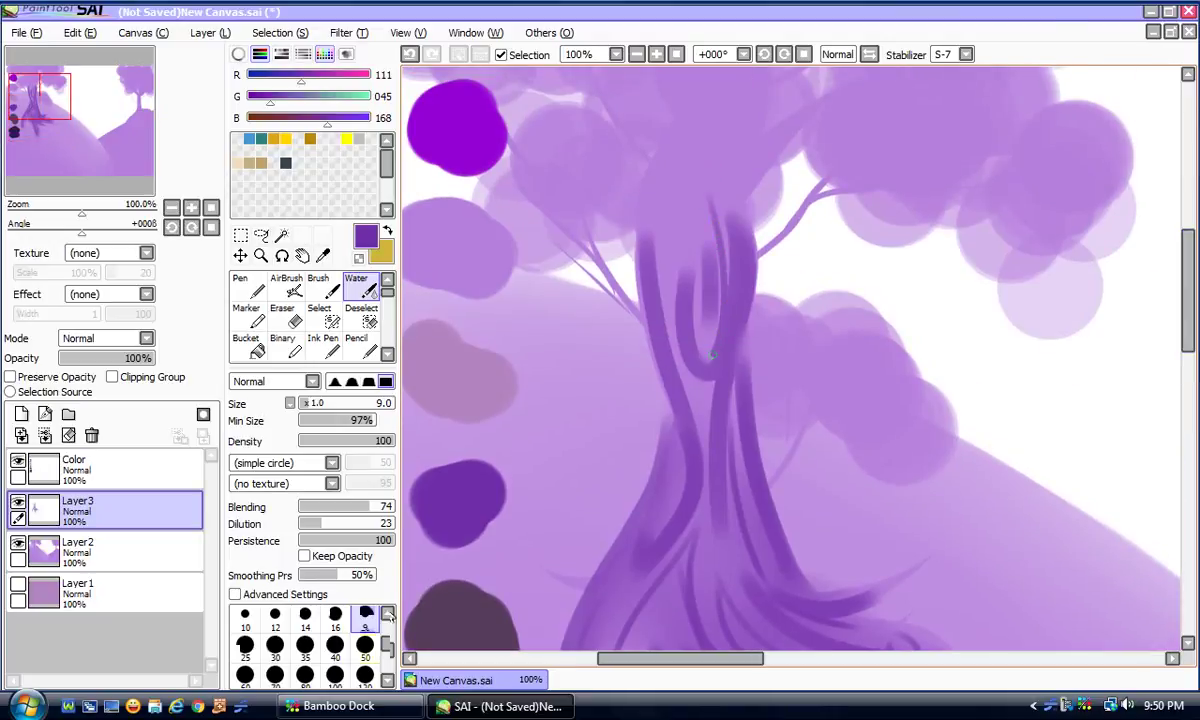
pyautogui.moveTo(672, 215)
pyautogui.mouseDown()
pyautogui.moveTo(672, 283)
pyautogui.moveTo(724, 480)
pyautogui.mouseUp()
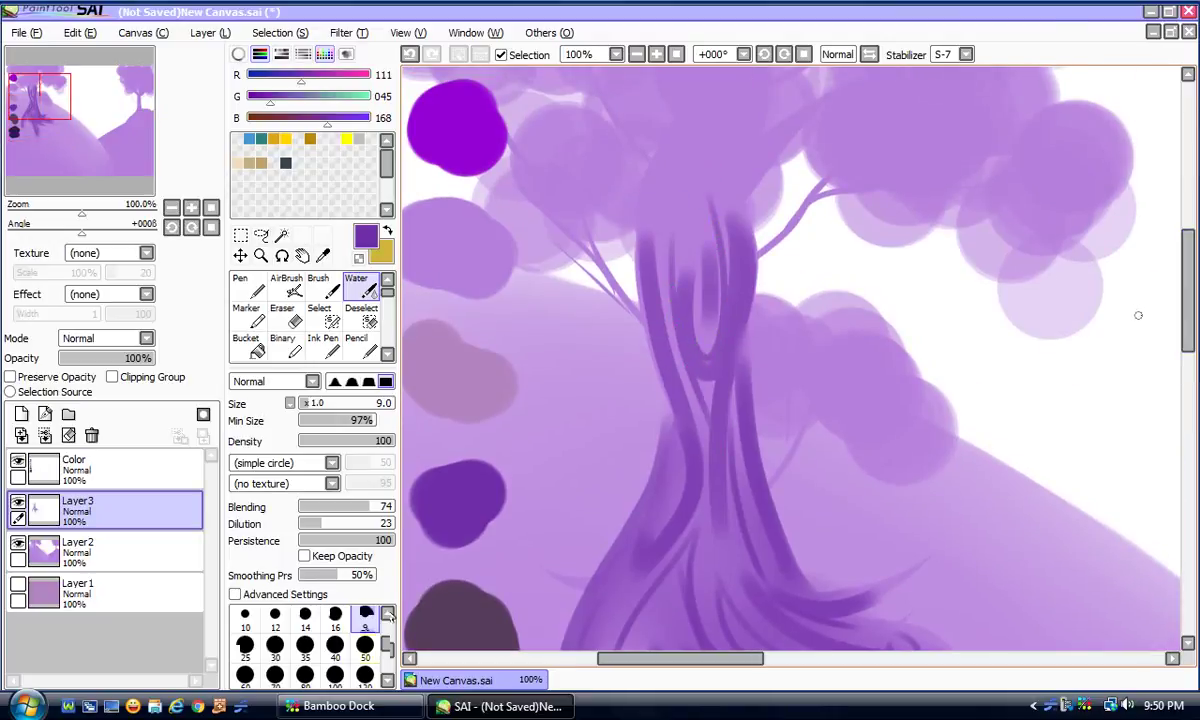
# Step: Draw thin violet lines at size 9 along the left tree's upper trunk and side branches, and check the whole tree
pyautogui.scroll(4, 1110, 290)
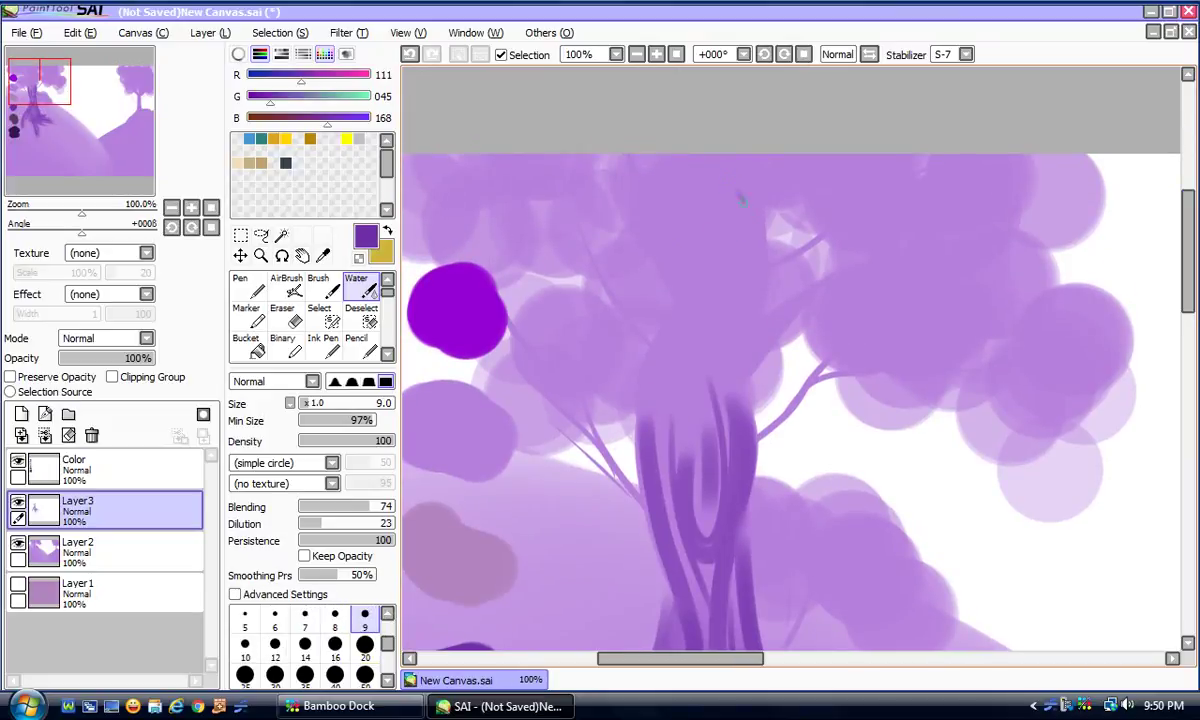
pyautogui.moveTo(740, 197)
pyautogui.mouseDown()
pyautogui.moveTo(748, 268)
pyautogui.moveTo(709, 358)
pyautogui.moveTo(786, 279)
pyautogui.mouseUp()
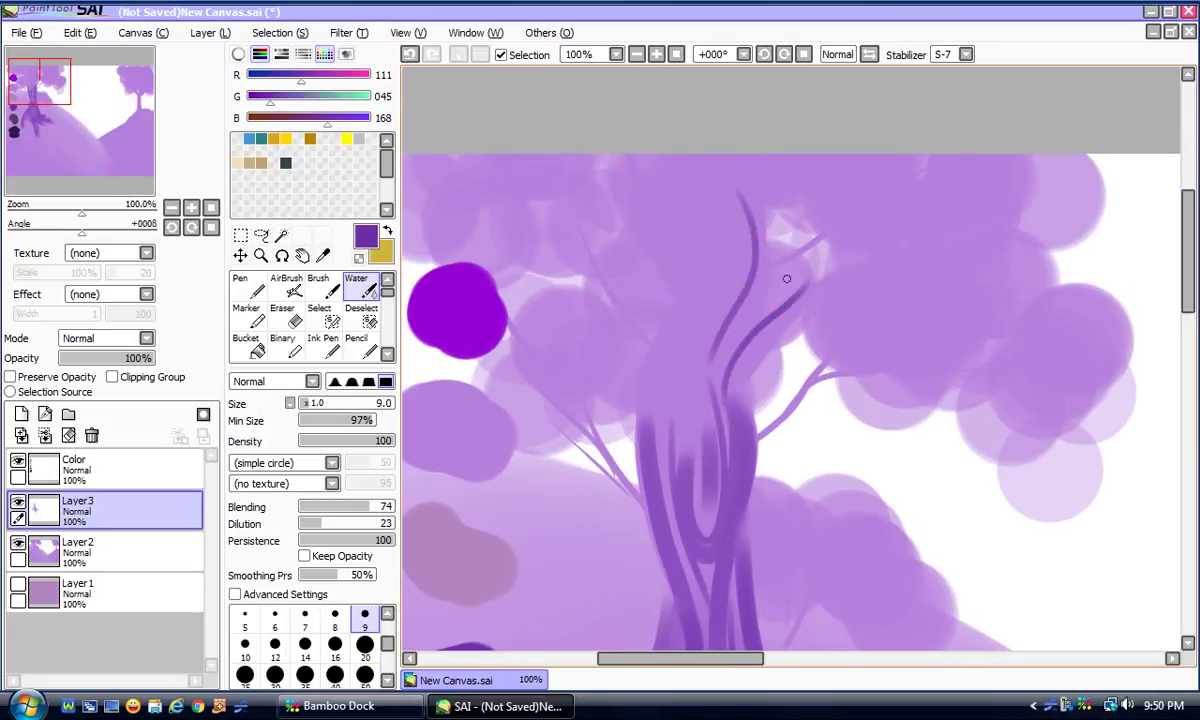
pyautogui.moveTo(761, 440); pyautogui.dragTo(834, 345)
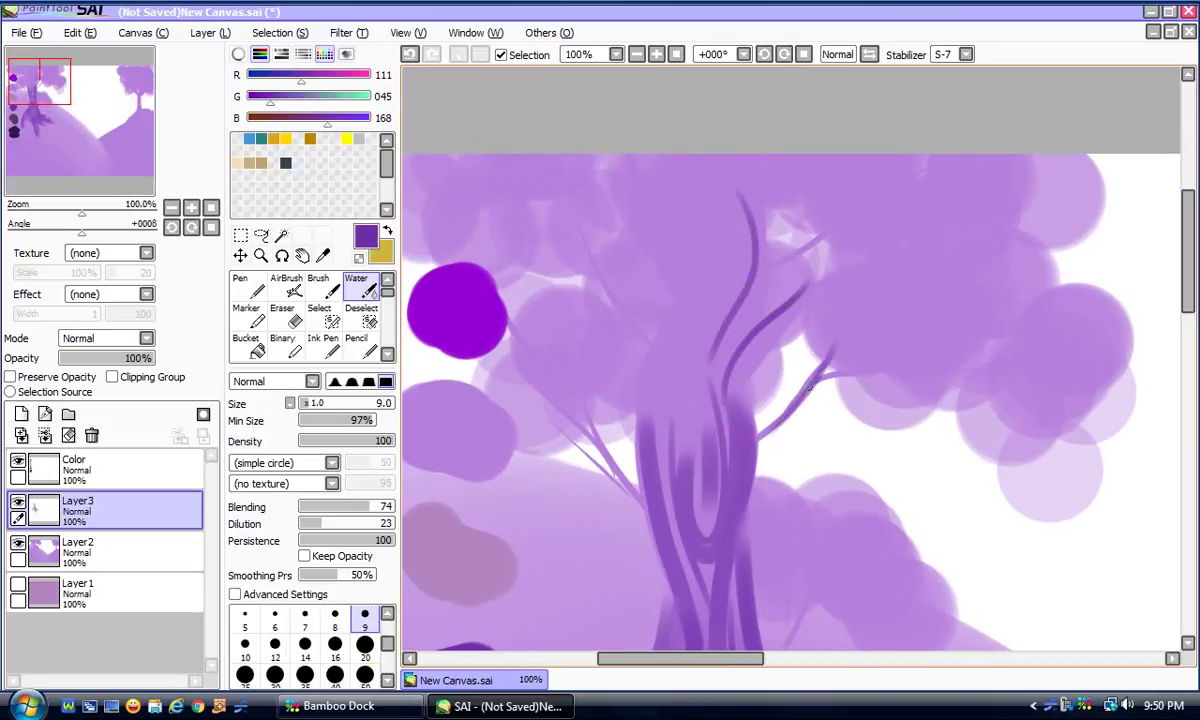
pyautogui.moveTo(655, 513); pyautogui.dragTo(543, 400)
pyautogui.moveTo(650, 454)
pyautogui.mouseDown()
pyautogui.moveTo(699, 186)
pyautogui.moveTo(700, 265)
pyautogui.moveTo(718, 310)
pyautogui.mouseUp()
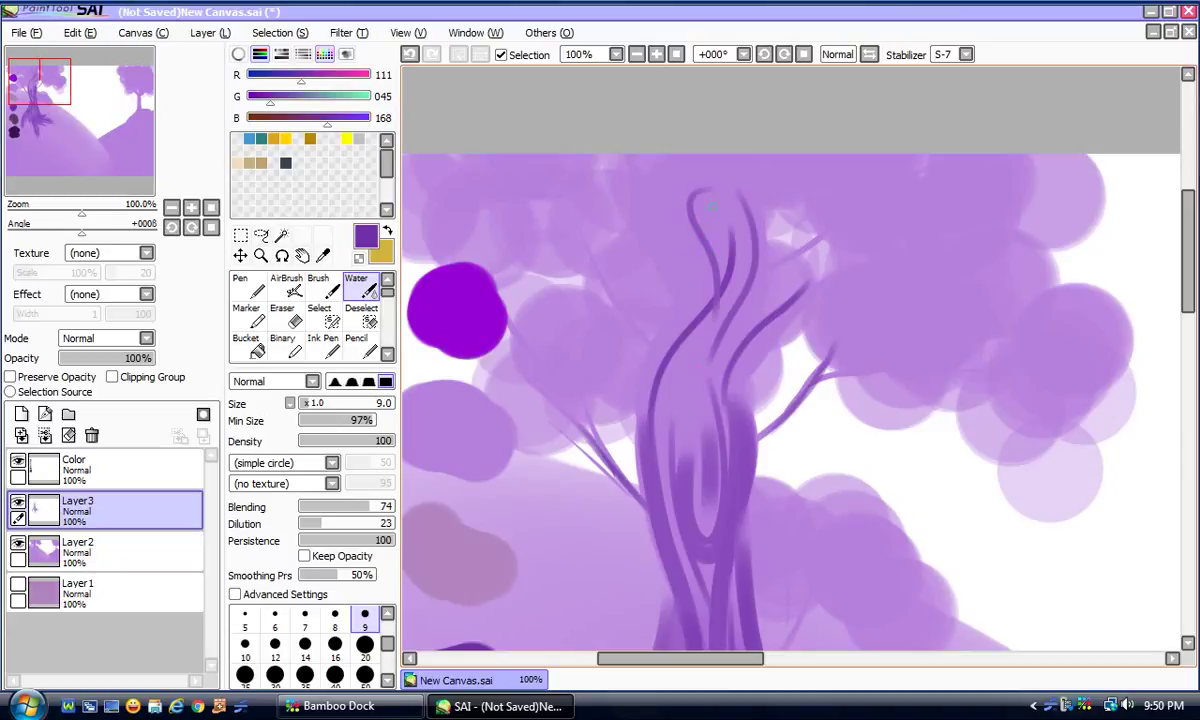
pyautogui.moveTo(738, 237)
pyautogui.mouseDown()
pyautogui.moveTo(729, 298)
pyautogui.moveTo(696, 346)
pyautogui.mouseUp()
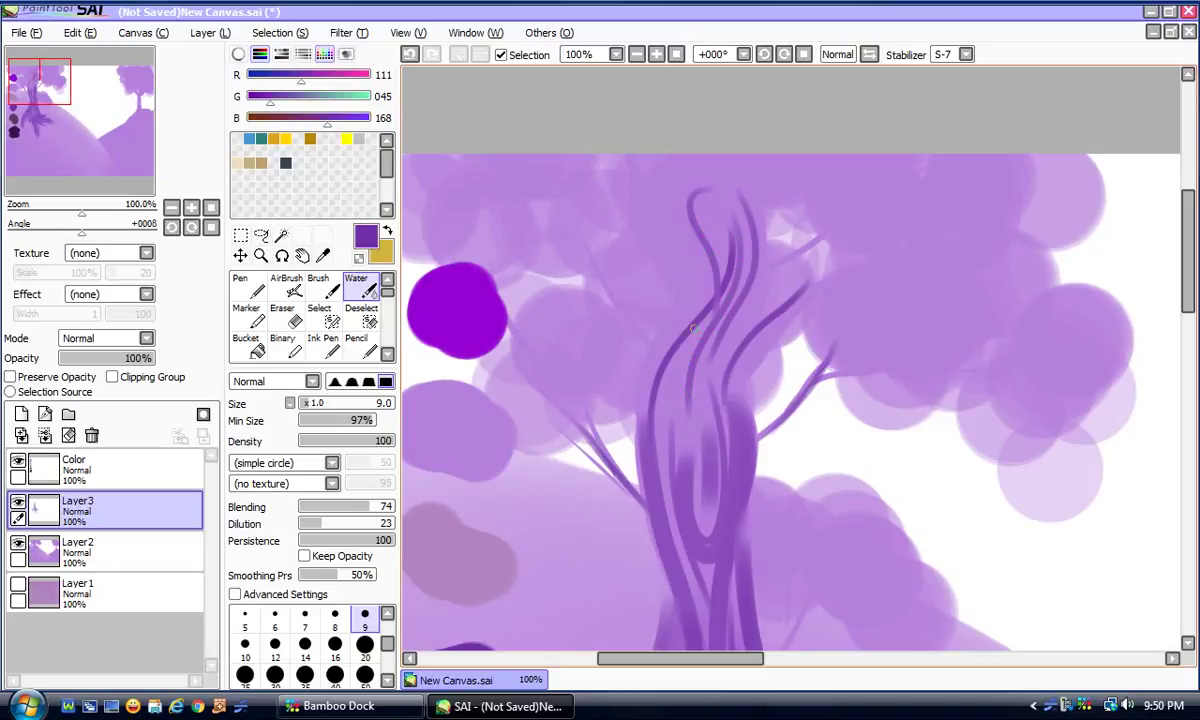
pyautogui.click(172, 207)
pyautogui.click(172, 207)
pyautogui.click(172, 207)
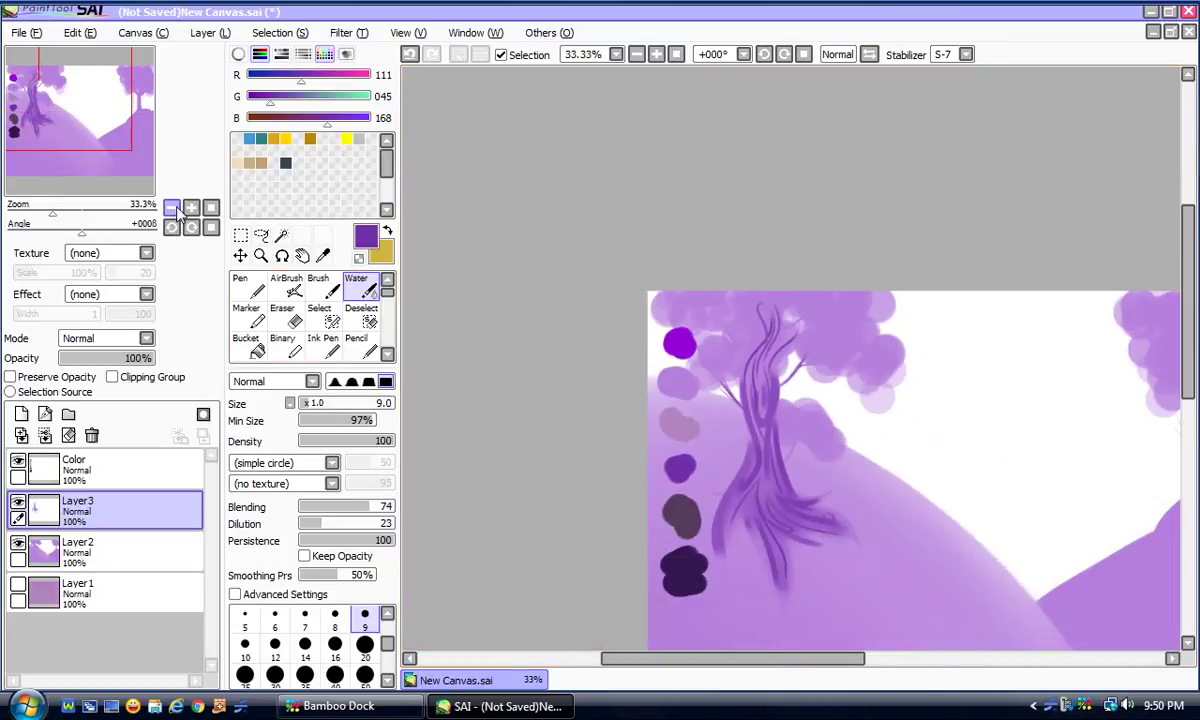
pyautogui.click(191, 208)
pyautogui.click(191, 208)
pyautogui.click(191, 208)
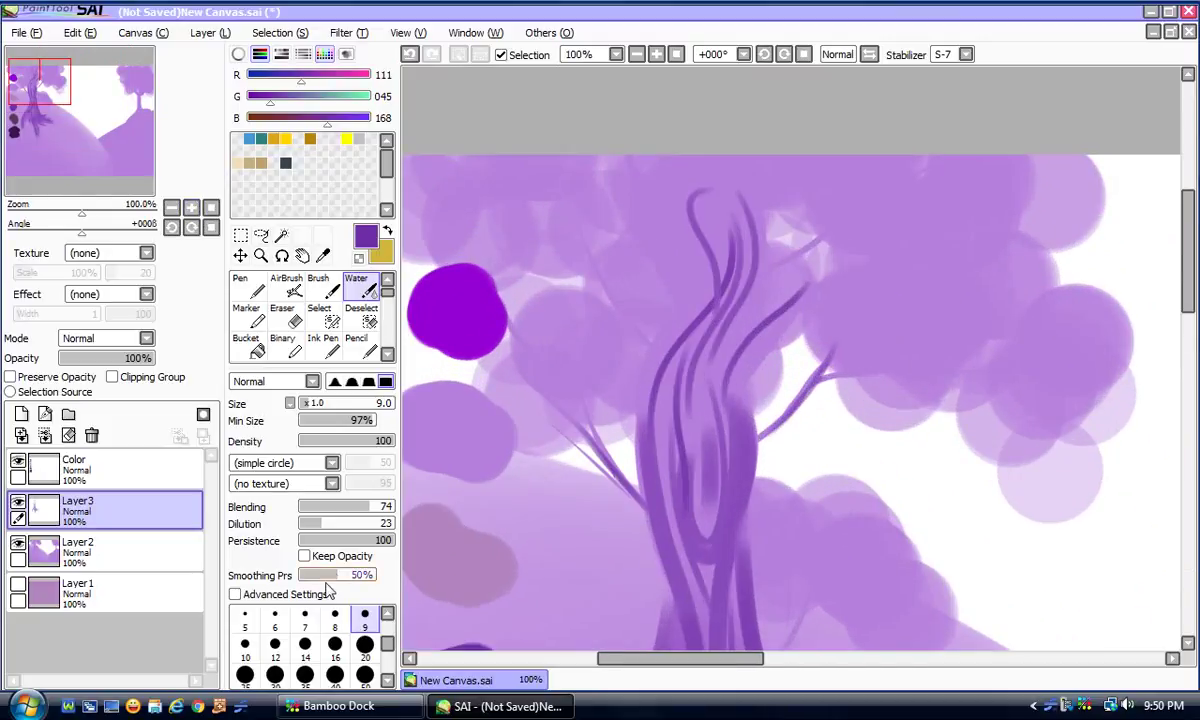
# Step: With the stabilizer at 0 and the Water brush at size 120, dab violet shading over the left tree's upper-right foliage
pyautogui.click(365, 675)
pyautogui.click(945, 54)
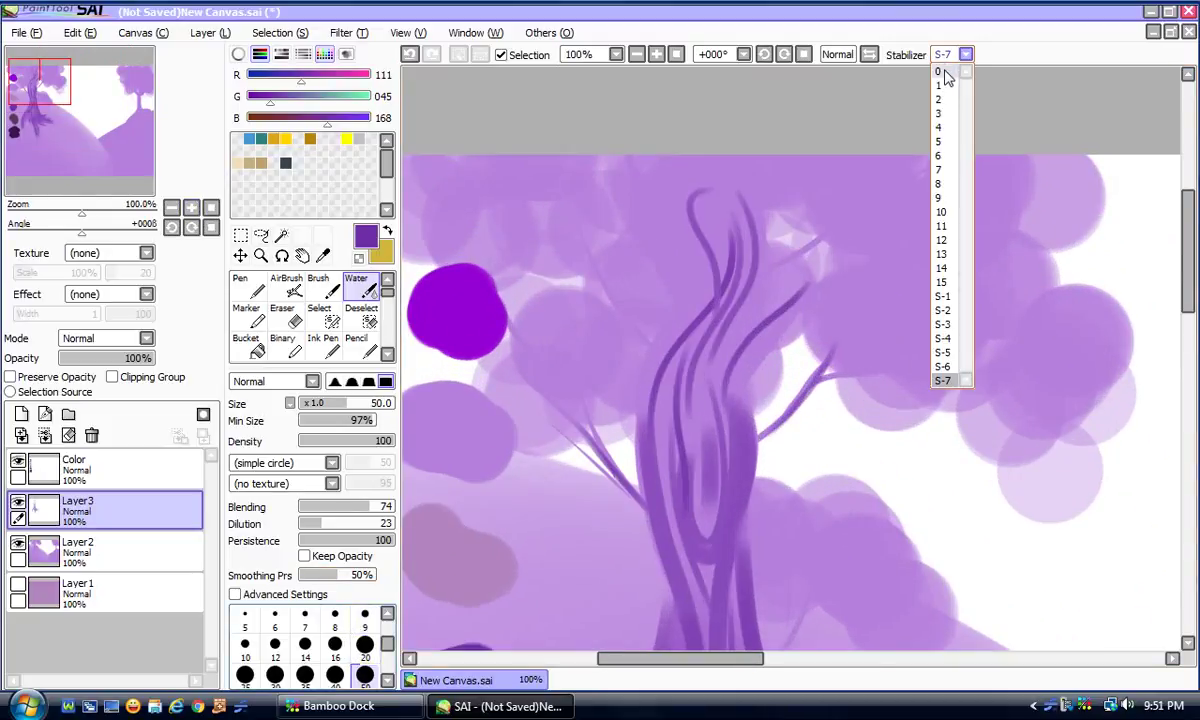
pyautogui.click(945, 73)
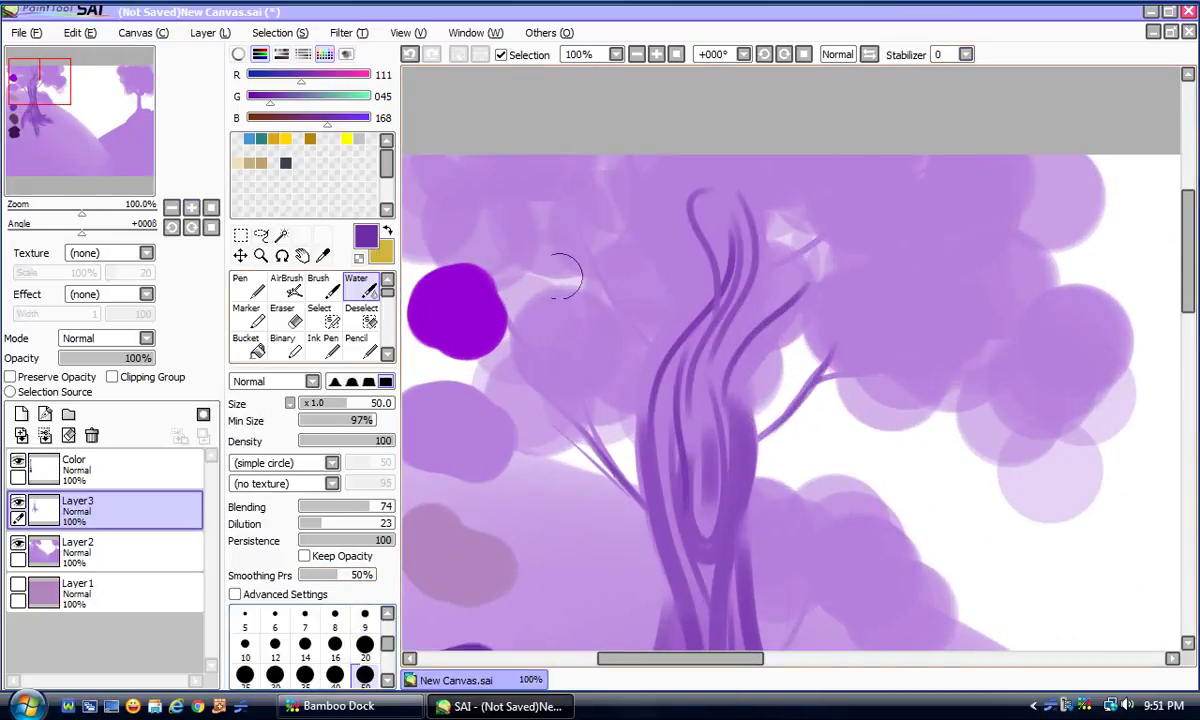
pyautogui.click(388, 680)
pyautogui.click(365, 675)
pyautogui.click(866, 310)
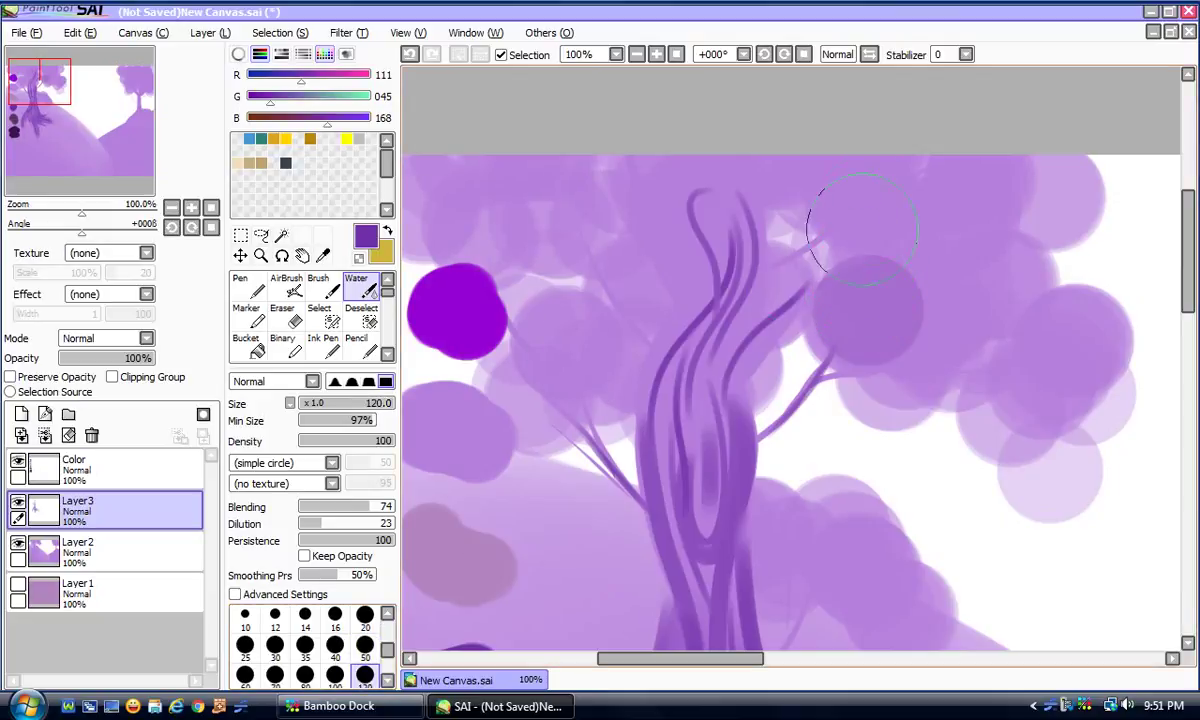
pyautogui.click(862, 194)
pyautogui.click(873, 246)
pyautogui.click(922, 247)
pyautogui.click(932, 192)
pyautogui.click(963, 187)
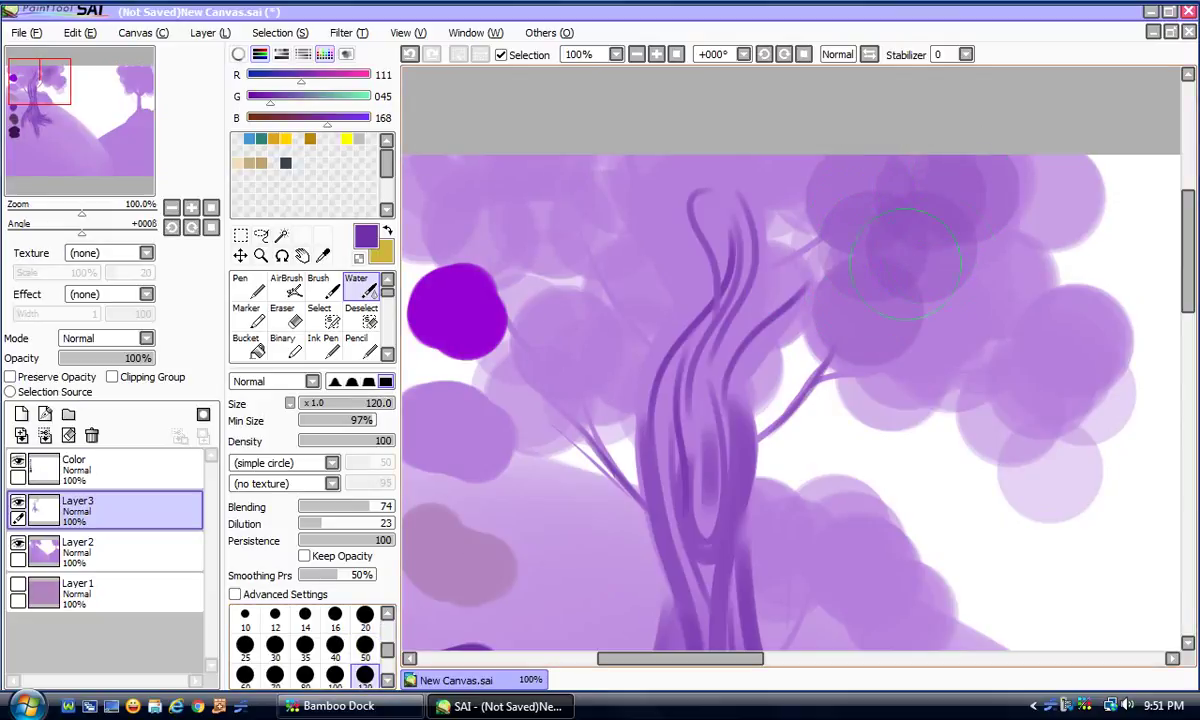
pyautogui.click(938, 225)
pyautogui.click(1030, 213)
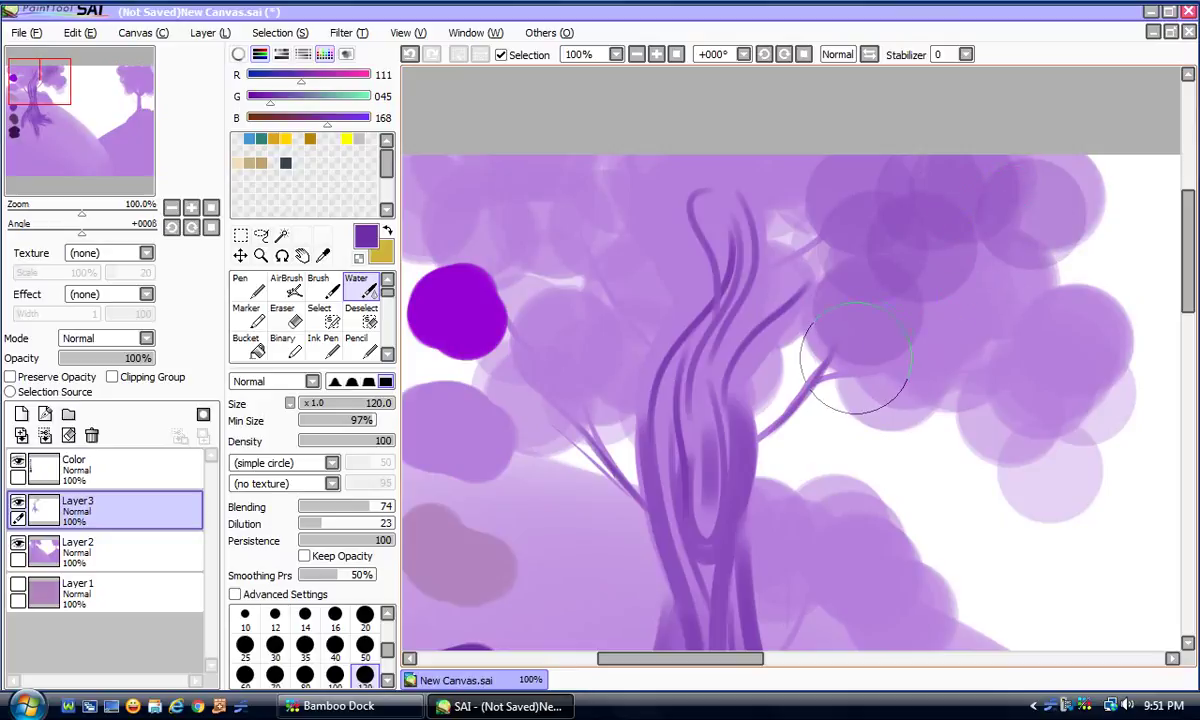
# Step: Dab overlapping size 120 violet circles along the underside of the left tree's right-hand foliage
pyautogui.click(859, 359)
pyautogui.click(879, 377)
pyautogui.click(890, 387)
pyautogui.click(935, 390)
pyautogui.click(905, 346)
pyautogui.click(966, 391)
pyautogui.moveTo(996, 398)
pyautogui.mouseDown()
pyautogui.moveTo(1053, 460)
pyautogui.moveTo(978, 418)
pyautogui.mouseUp()
# Step: Shade the left tree's central and left-hand foliage with overlapping violet dabs at size 120
pyautogui.moveTo(745, 295)
pyautogui.mouseDown()
pyautogui.moveTo(774, 208)
pyautogui.moveTo(745, 193)
pyautogui.moveTo(645, 210)
pyautogui.mouseUp()
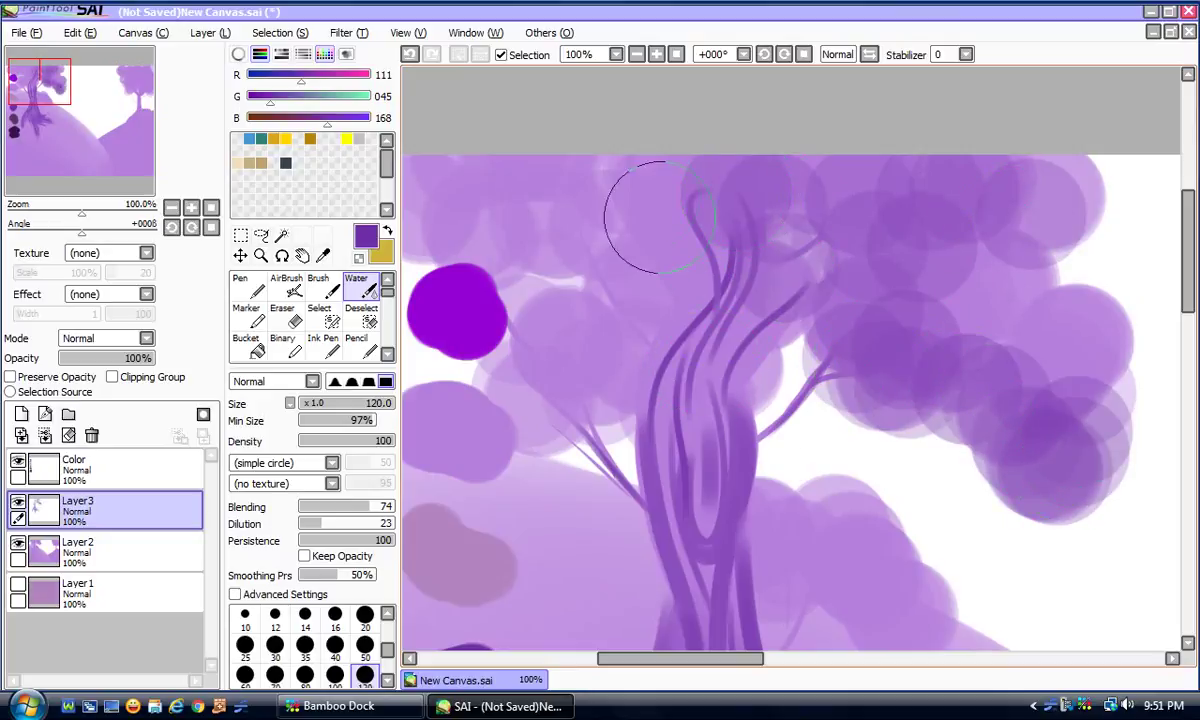
pyautogui.moveTo(683, 659); pyautogui.dragTo(662, 659)
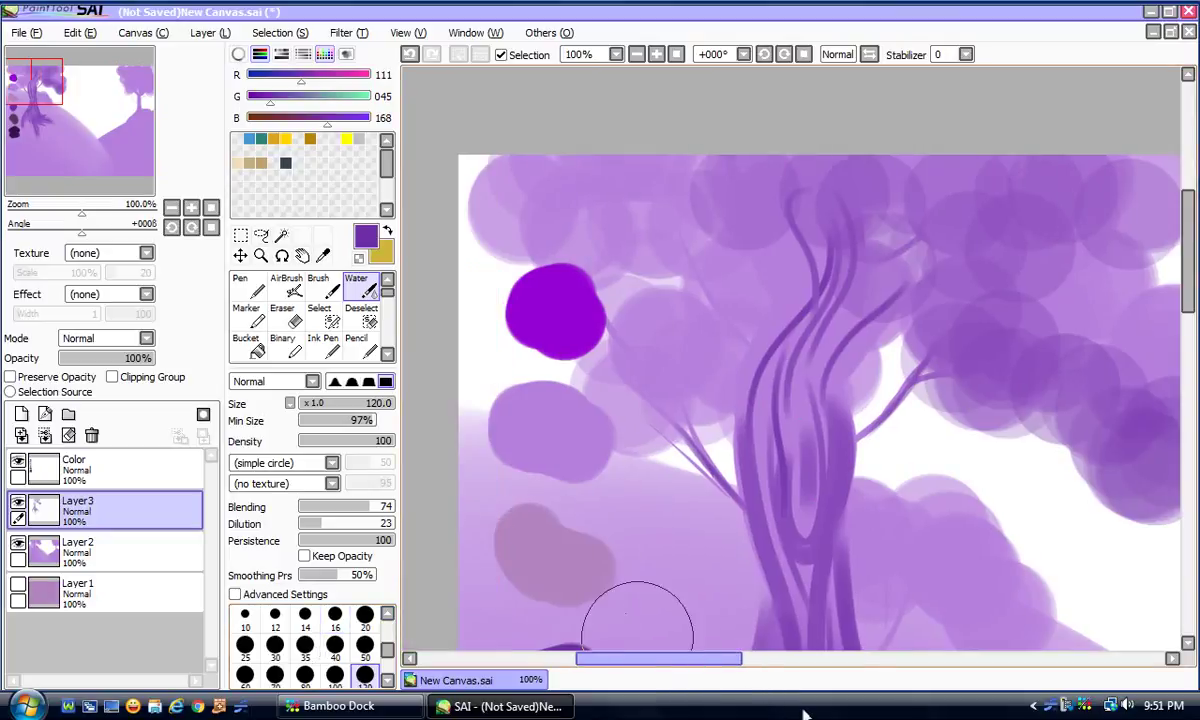
pyautogui.click(762, 167)
pyautogui.click(688, 181)
pyautogui.moveTo(565, 183)
pyautogui.mouseDown()
pyautogui.moveTo(738, 238)
pyautogui.moveTo(826, 330)
pyautogui.moveTo(641, 415)
pyautogui.moveTo(720, 330)
pyautogui.mouseUp()
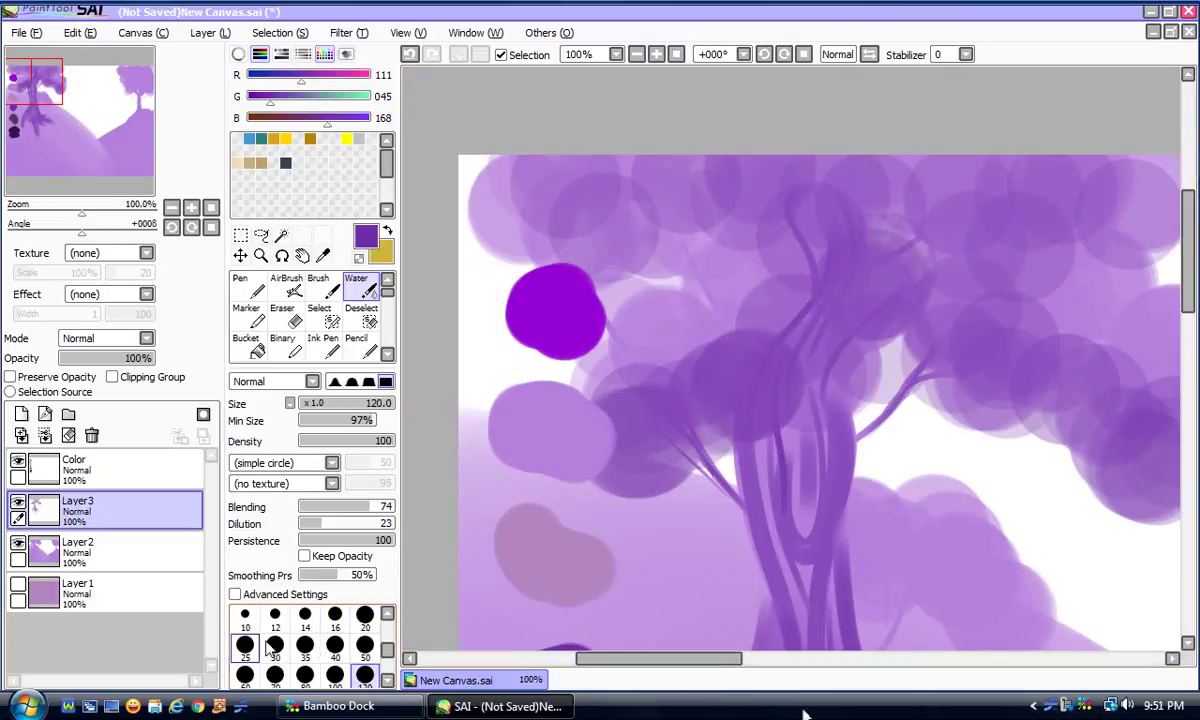
# Step: Add darker violet leaf clusters at size 50 through the left and middle of the left tree's foliage
pyautogui.click(365, 645)
pyautogui.moveTo(495, 225)
pyautogui.mouseDown()
pyautogui.moveTo(560, 262)
pyautogui.moveTo(600, 261)
pyautogui.moveTo(645, 238)
pyautogui.moveTo(621, 258)
pyautogui.moveTo(575, 258)
pyautogui.moveTo(572, 245)
pyautogui.moveTo(720, 248)
pyautogui.mouseUp()
pyautogui.moveTo(755, 325)
pyautogui.mouseDown()
pyautogui.moveTo(723, 447)
pyautogui.moveTo(620, 476)
pyautogui.moveTo(612, 466)
pyautogui.mouseUp()
pyautogui.moveTo(752, 231)
pyautogui.mouseDown()
pyautogui.moveTo(728, 182)
pyautogui.moveTo(716, 207)
pyautogui.moveTo(750, 231)
pyautogui.mouseUp()
pyautogui.moveTo(779, 369)
pyautogui.mouseDown()
pyautogui.moveTo(770, 345)
pyautogui.moveTo(805, 335)
pyautogui.moveTo(810, 395)
pyautogui.mouseUp()
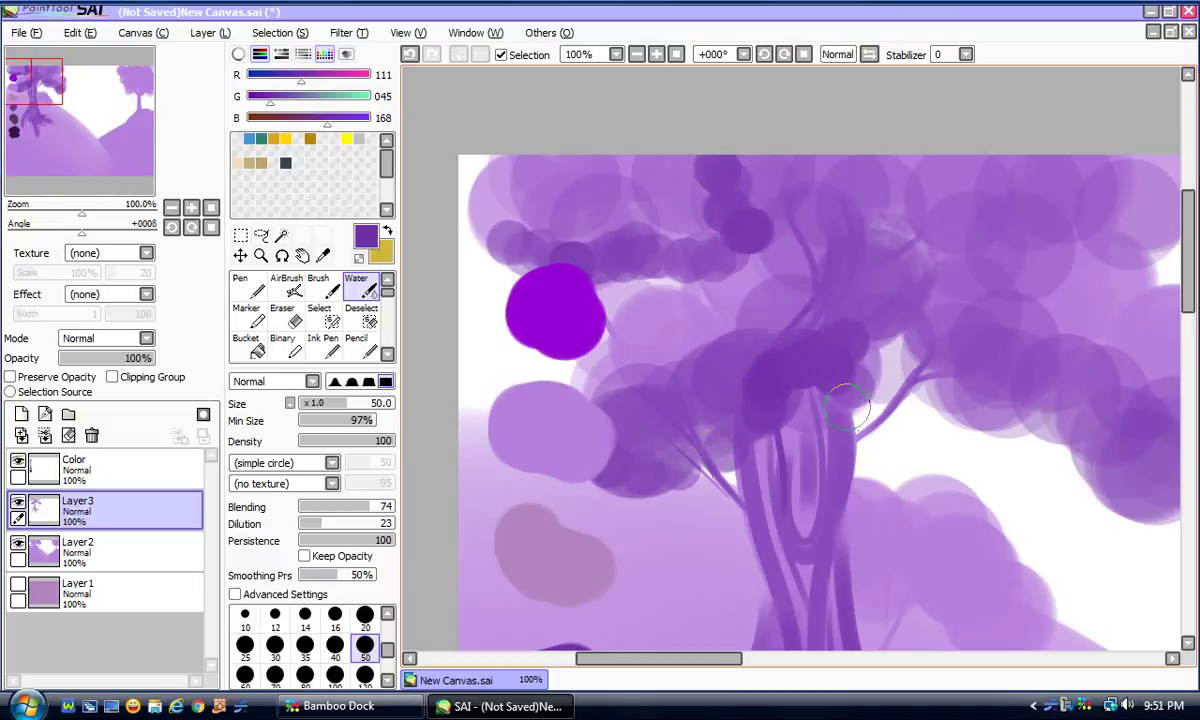
# Step: Paint darker size 50 violet clusters along the right-hand foliage masses of the left tree
pyautogui.moveTo(714, 661); pyautogui.dragTo(747, 661)
pyautogui.moveTo(1016, 206)
pyautogui.mouseDown()
pyautogui.moveTo(979, 246)
pyautogui.moveTo(1001, 200)
pyautogui.moveTo(982, 226)
pyautogui.moveTo(933, 226)
pyautogui.moveTo(962, 246)
pyautogui.moveTo(931, 247)
pyautogui.moveTo(890, 204)
pyautogui.moveTo(835, 253)
pyautogui.moveTo(790, 229)
pyautogui.moveTo(760, 367)
pyautogui.moveTo(733, 333)
pyautogui.moveTo(765, 350)
pyautogui.moveTo(797, 405)
pyautogui.moveTo(875, 395)
pyautogui.moveTo(867, 407)
pyautogui.moveTo(880, 418)
pyautogui.moveTo(907, 403)
pyautogui.moveTo(914, 433)
pyautogui.moveTo(946, 460)
pyautogui.moveTo(1017, 492)
pyautogui.moveTo(1043, 462)
pyautogui.moveTo(1008, 470)
pyautogui.mouseUp()
pyautogui.click(1008, 468)
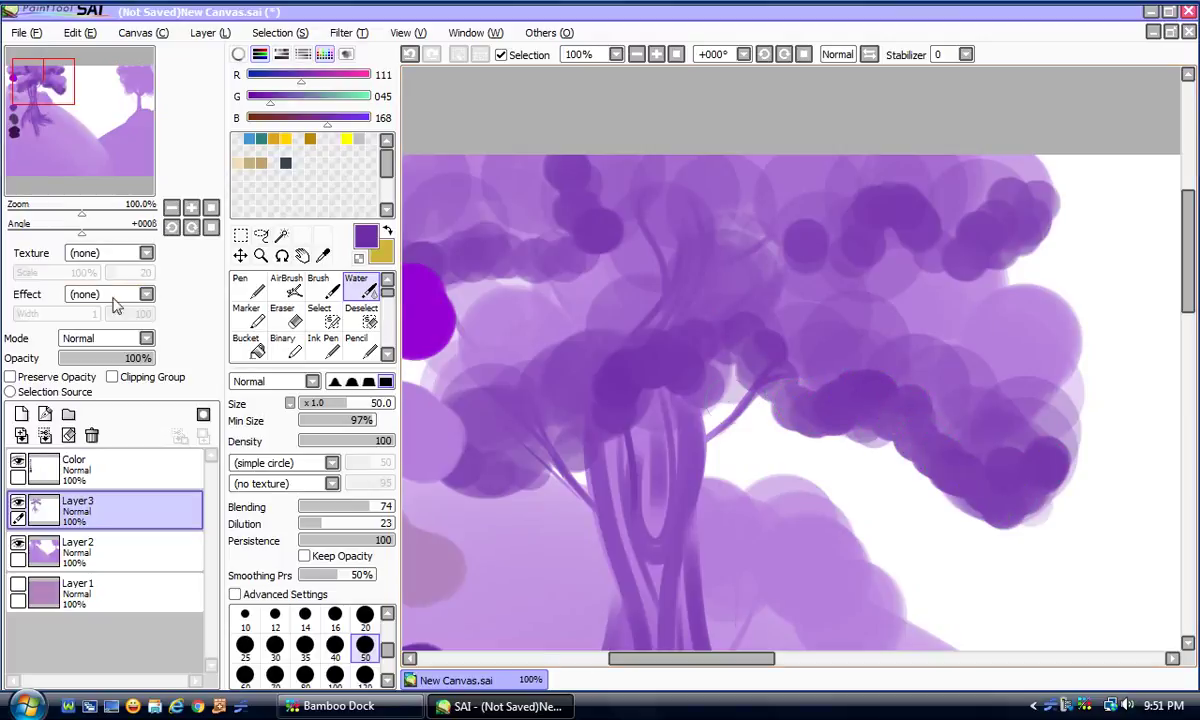
# Step: Show Layer1 and try the Multiply blending mode on Layer3 before restoring it to Normal
pyautogui.click(171, 207)
pyautogui.click(171, 207)
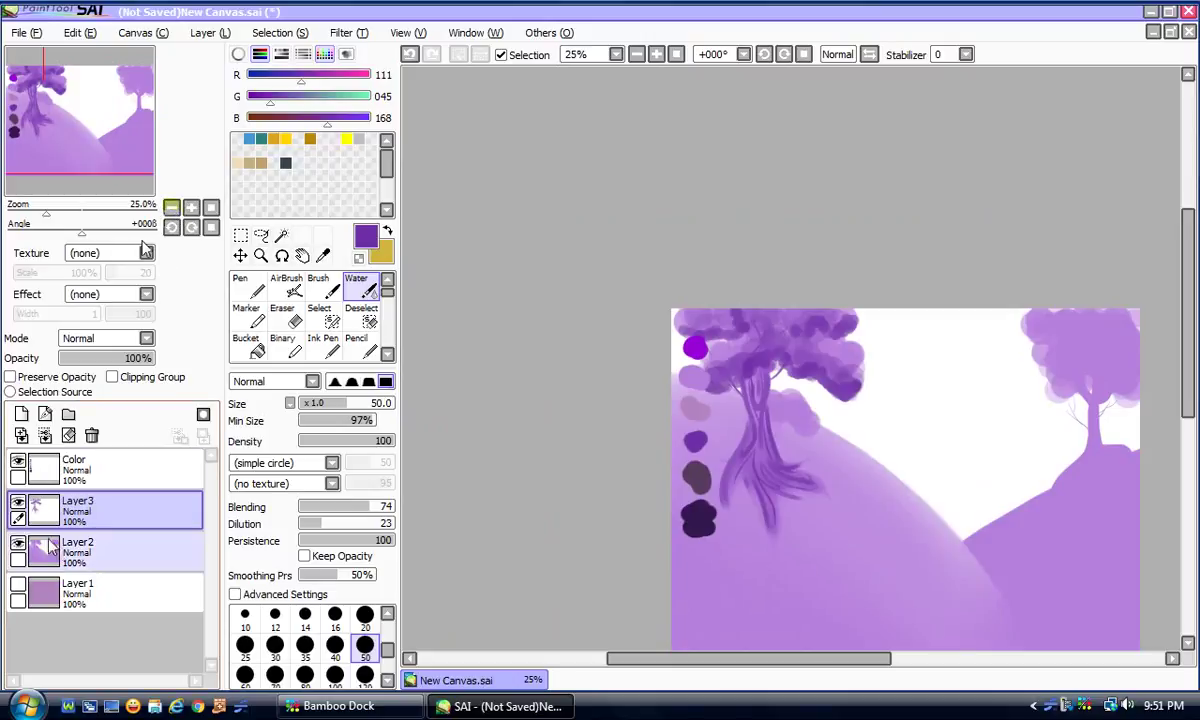
pyautogui.click(18, 583)
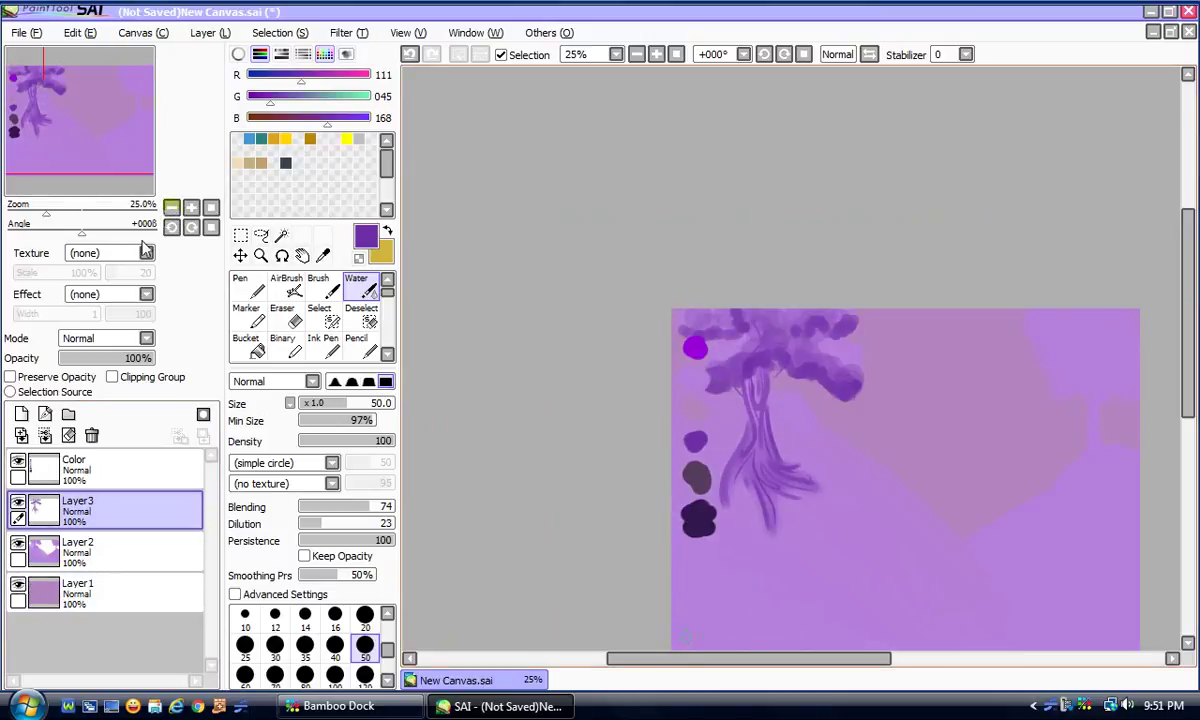
pyautogui.moveTo(691, 661); pyautogui.dragTo(729, 661)
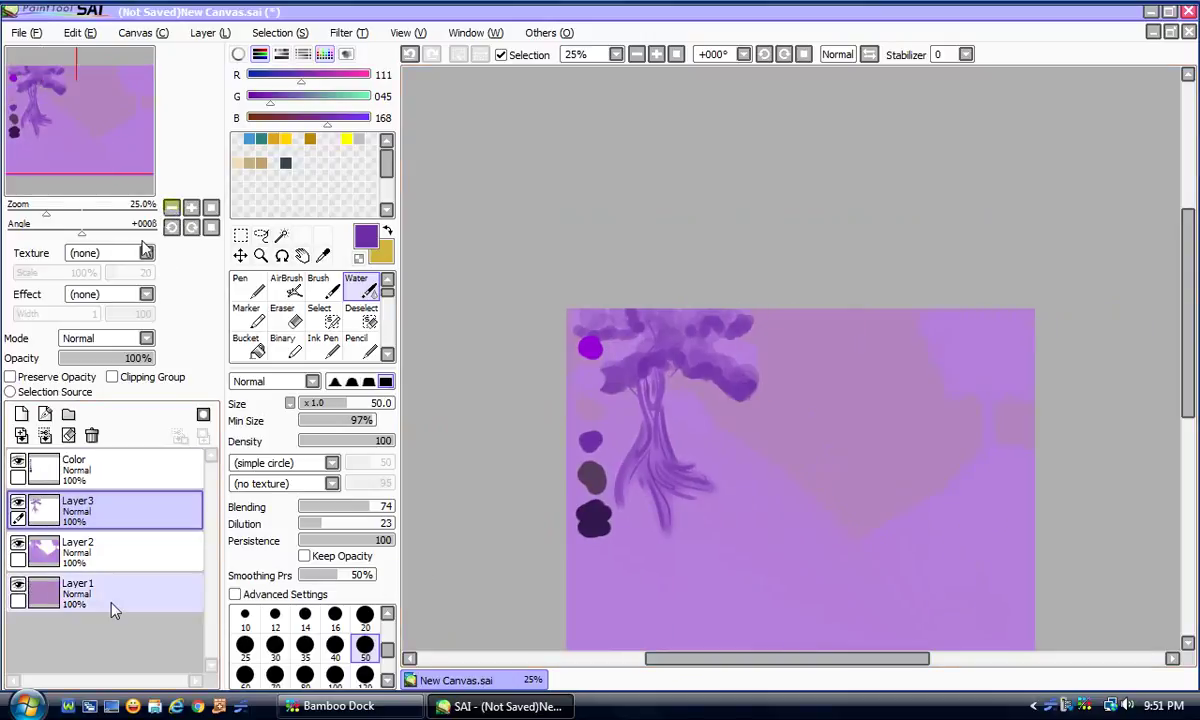
pyautogui.click(84, 338)
pyautogui.click(72, 354)
pyautogui.click(72, 338)
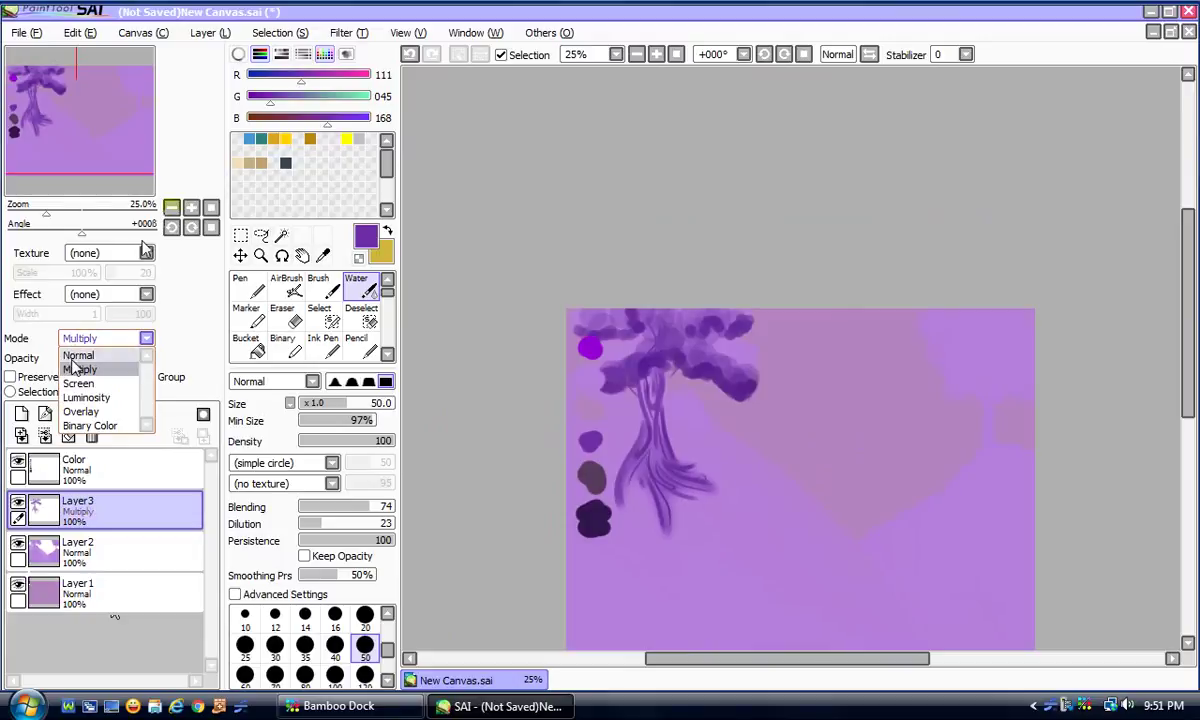
pyautogui.click(75, 355)
# Step: Try Multiply on Layer2 over Layer1, restore Normal, hide Layer1 and reselect Layer3
pyautogui.click(75, 560)
pyautogui.click(82, 338)
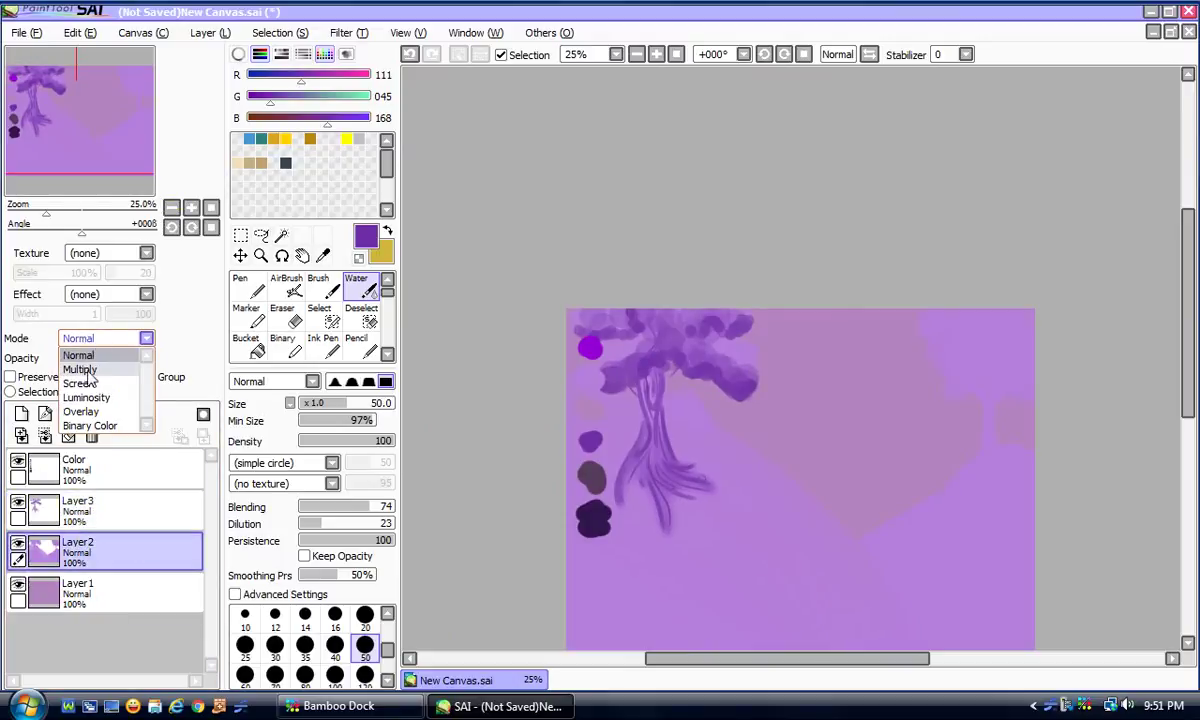
pyautogui.click(80, 370)
pyautogui.click(191, 207)
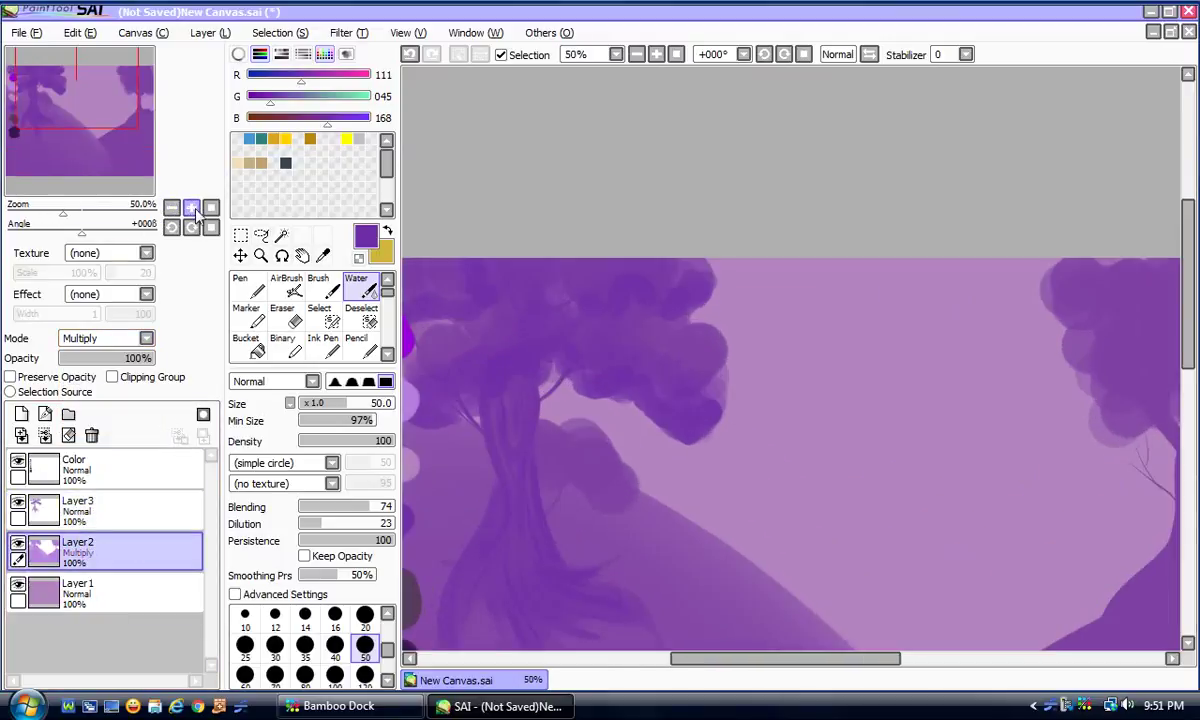
pyautogui.click(68, 340)
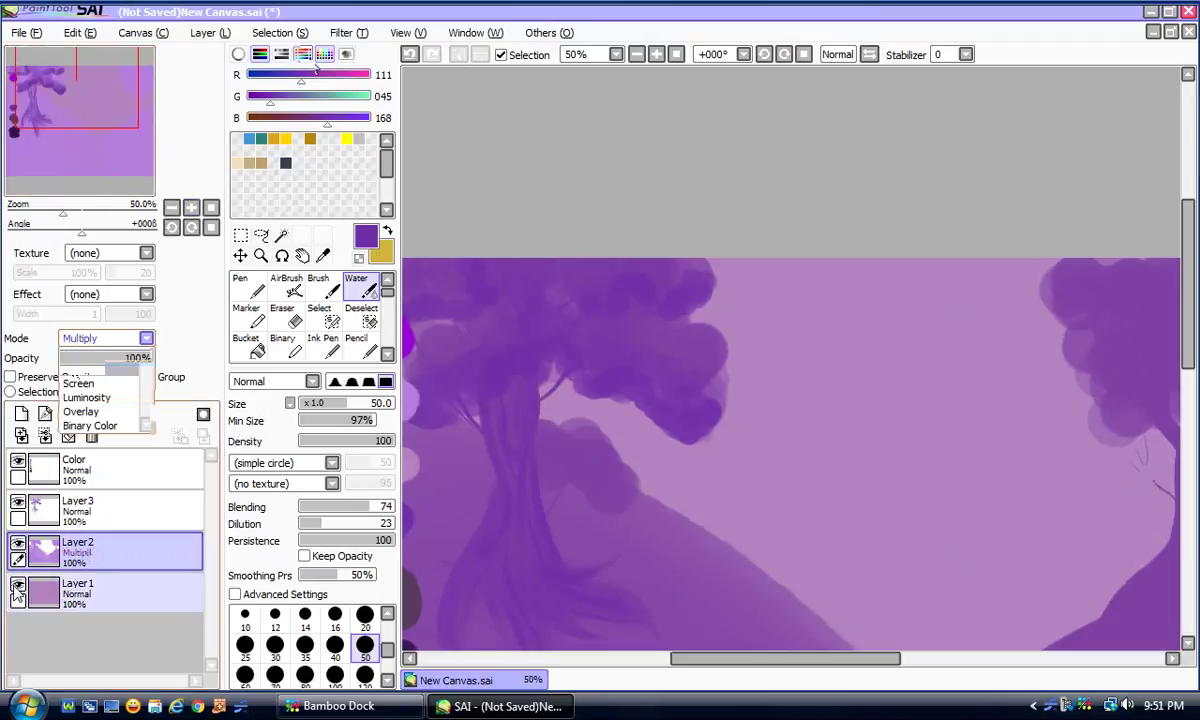
pyautogui.click(17, 588)
pyautogui.click(178, 522)
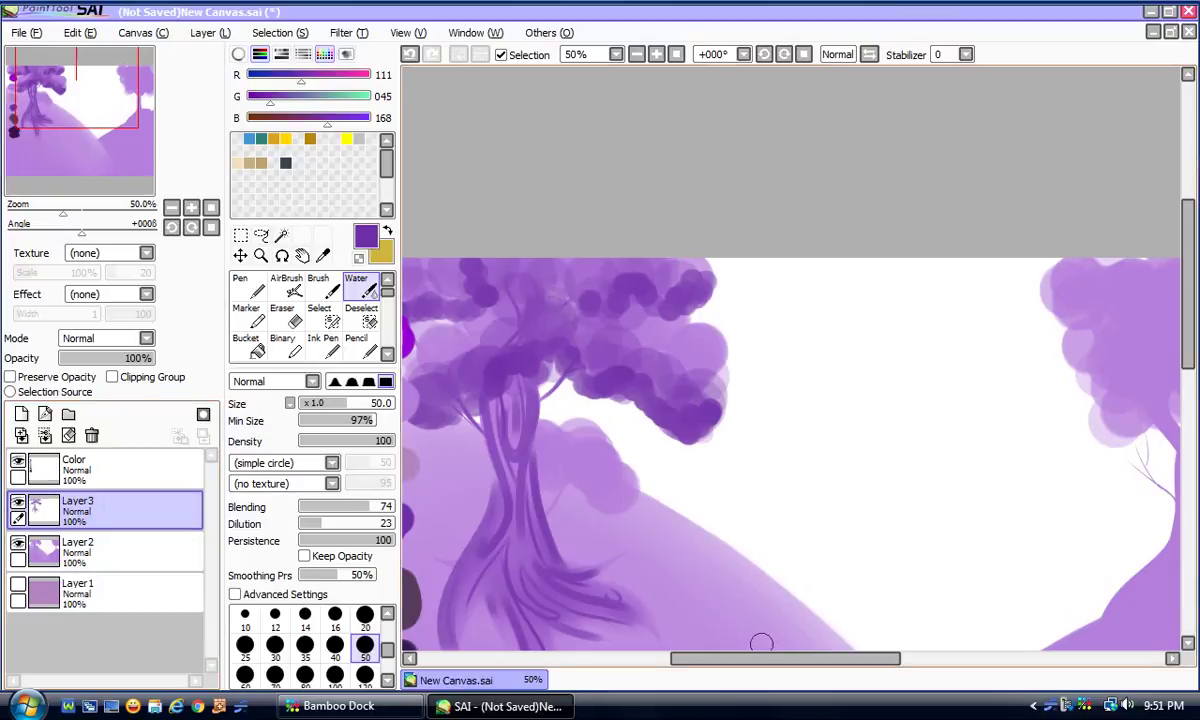
# Step: Paint size 50 violet clusters along the right tree's left-hand foliage edge and the underside of its canopy
pyautogui.moveTo(804, 659); pyautogui.dragTo(930, 661)
pyautogui.click(194, 208)
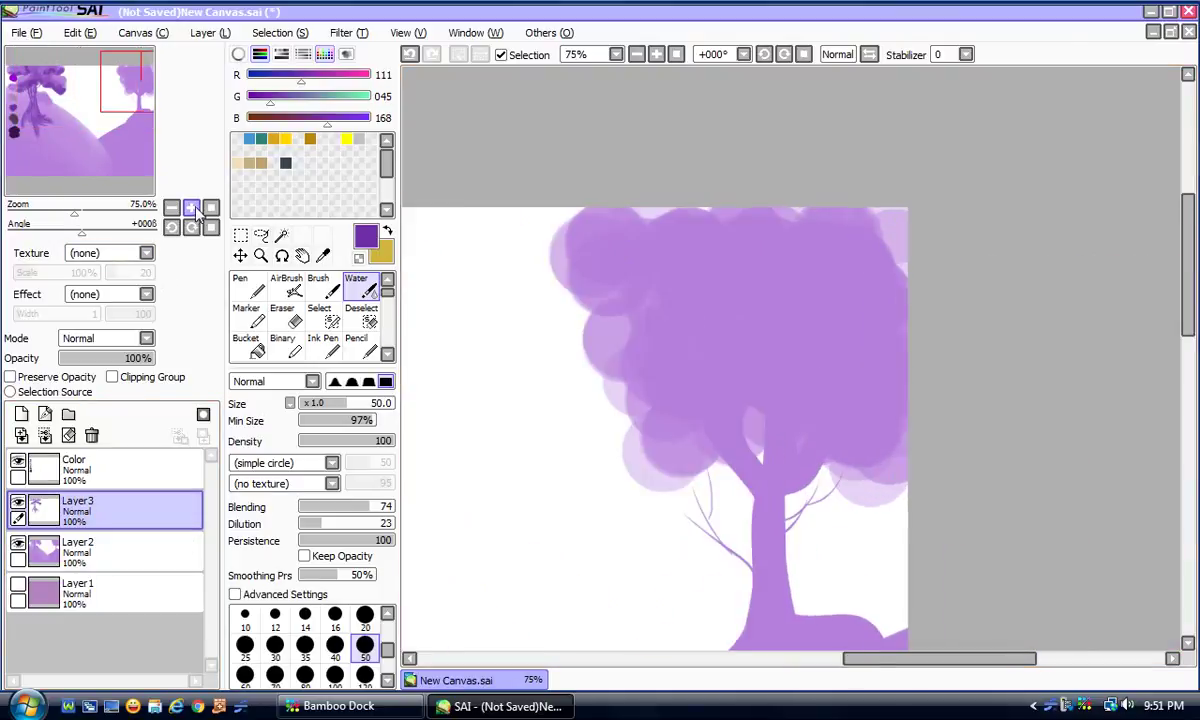
pyautogui.click(194, 208)
pyautogui.click(194, 208)
pyautogui.click(172, 209)
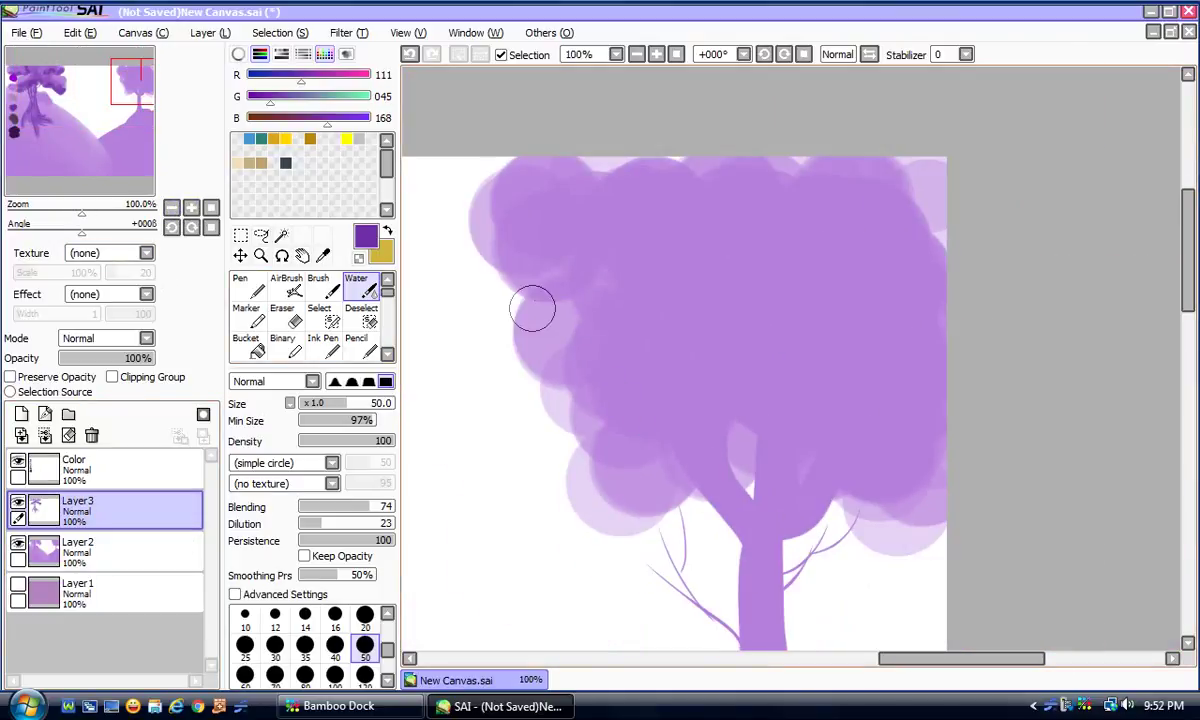
pyautogui.moveTo(532, 310)
pyautogui.mouseDown()
pyautogui.moveTo(514, 268)
pyautogui.moveTo(548, 288)
pyautogui.moveTo(589, 266)
pyautogui.moveTo(615, 285)
pyautogui.mouseUp()
pyautogui.moveTo(546, 365)
pyautogui.mouseDown()
pyautogui.moveTo(595, 363)
pyautogui.moveTo(635, 324)
pyautogui.moveTo(647, 348)
pyautogui.moveTo(639, 369)
pyautogui.moveTo(593, 414)
pyautogui.moveTo(654, 505)
pyautogui.moveTo(696, 438)
pyautogui.moveTo(743, 413)
pyautogui.moveTo(684, 460)
pyautogui.moveTo(768, 454)
pyautogui.moveTo(783, 491)
pyautogui.moveTo(816, 468)
pyautogui.moveTo(817, 448)
pyautogui.moveTo(867, 504)
pyautogui.moveTo(937, 503)
pyautogui.moveTo(862, 455)
pyautogui.mouseUp()
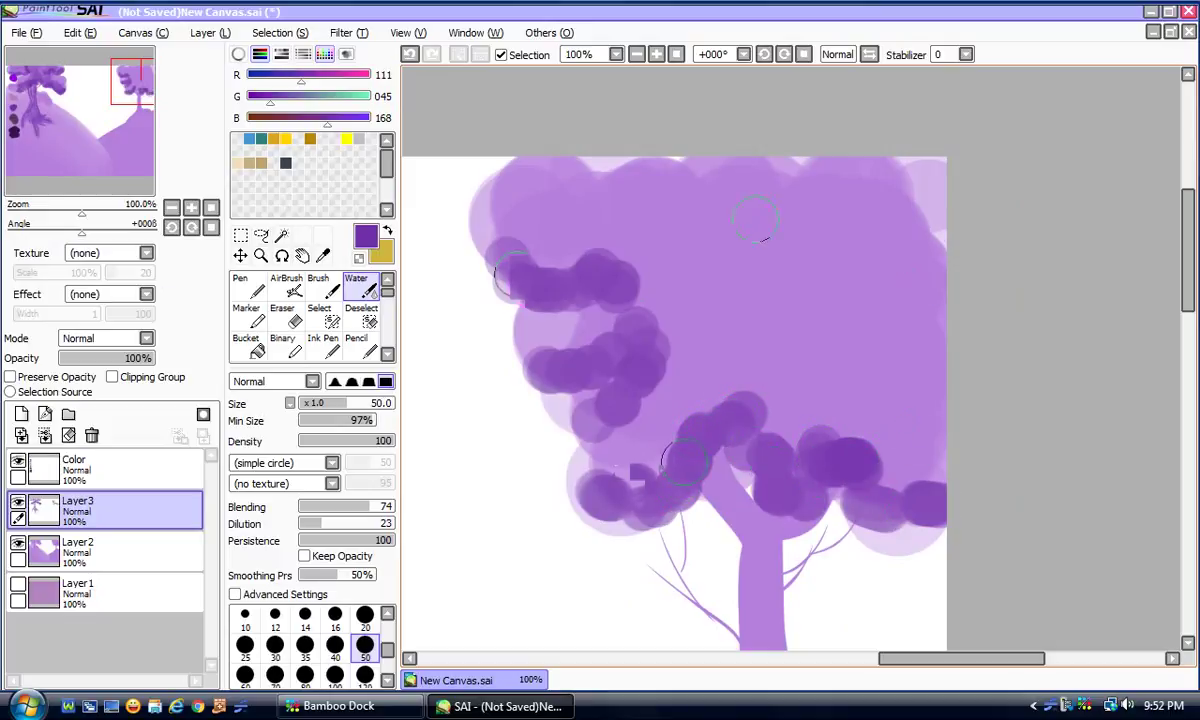
# Step: Paint size 50 violet bands and dabs across the top, middle and right side of the right tree's foliage
pyautogui.moveTo(680, 182)
pyautogui.mouseDown()
pyautogui.moveTo(723, 213)
pyautogui.moveTo(770, 223)
pyautogui.moveTo(852, 207)
pyautogui.moveTo(840, 232)
pyautogui.moveTo(856, 253)
pyautogui.moveTo(928, 262)
pyautogui.moveTo(949, 235)
pyautogui.moveTo(915, 198)
pyautogui.mouseUp()
pyautogui.click(917, 386)
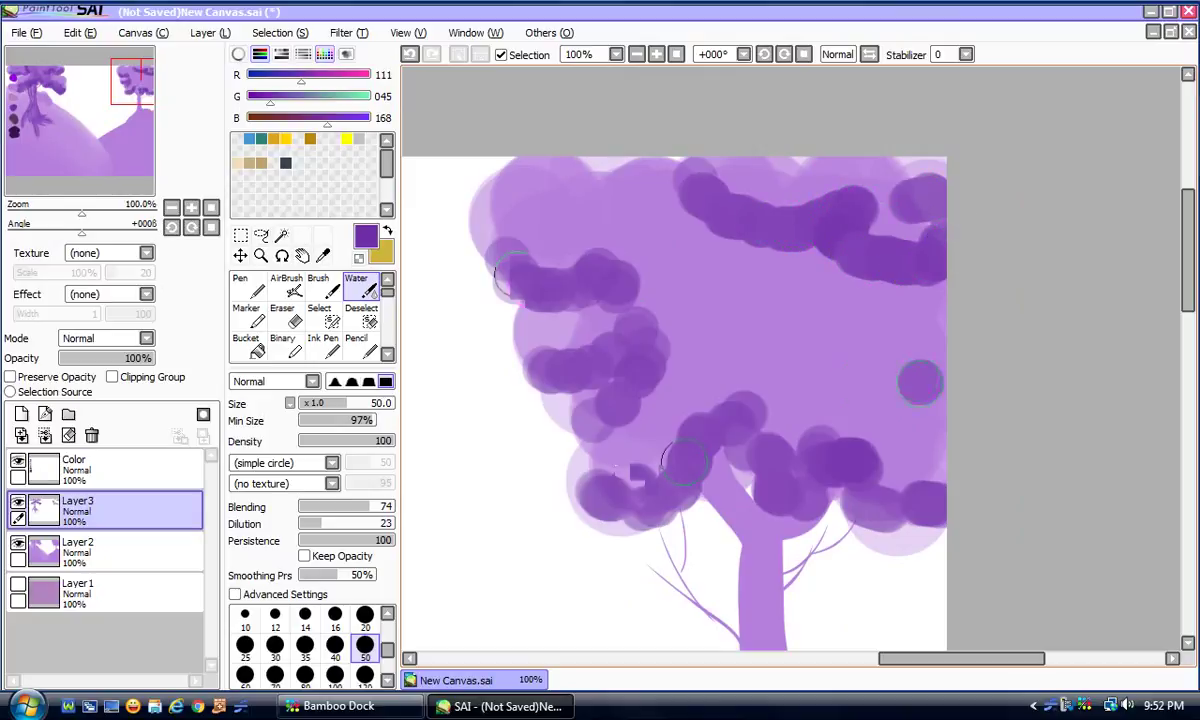
pyautogui.click(843, 390)
pyautogui.click(792, 402)
pyautogui.moveTo(683, 462)
pyautogui.mouseDown()
pyautogui.moveTo(880, 355)
pyautogui.moveTo(924, 362)
pyautogui.moveTo(785, 351)
pyautogui.moveTo(780, 330)
pyautogui.moveTo(860, 280)
pyautogui.moveTo(804, 296)
pyautogui.mouseUp()
pyautogui.click(699, 275)
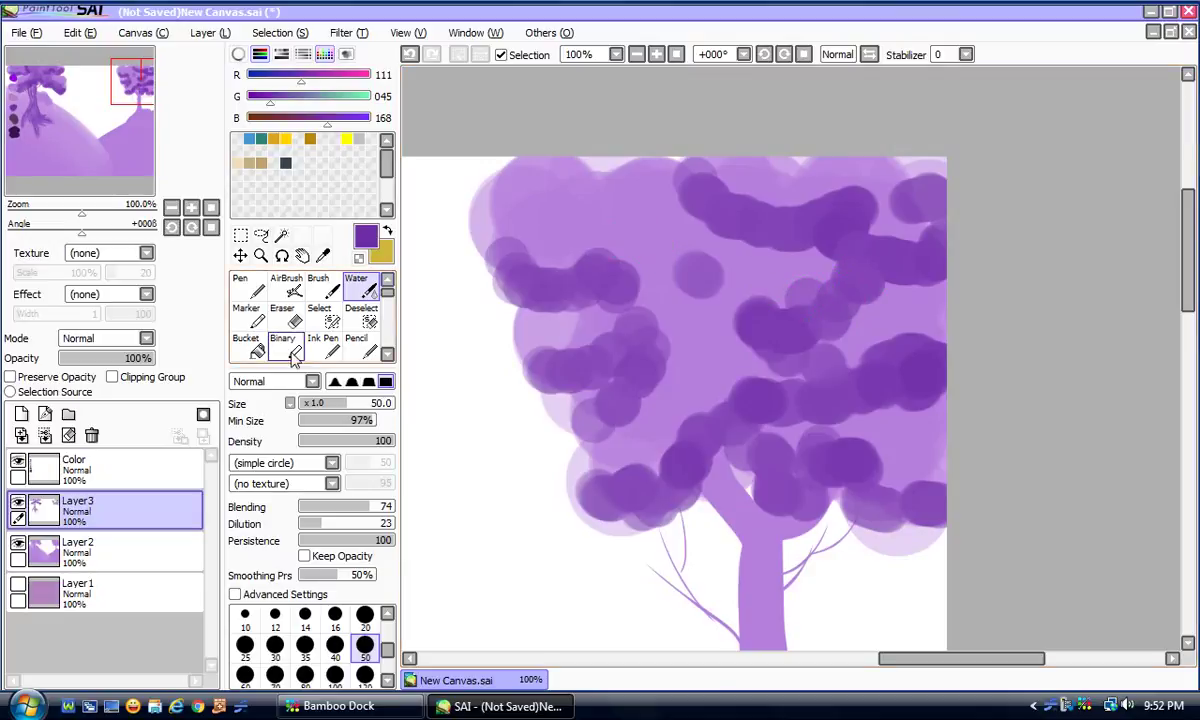
# Step: Cover the right tree's foliage with violet dabs at size 120 and undo the last stray dabs beyond its left edge
pyautogui.click(364, 675)
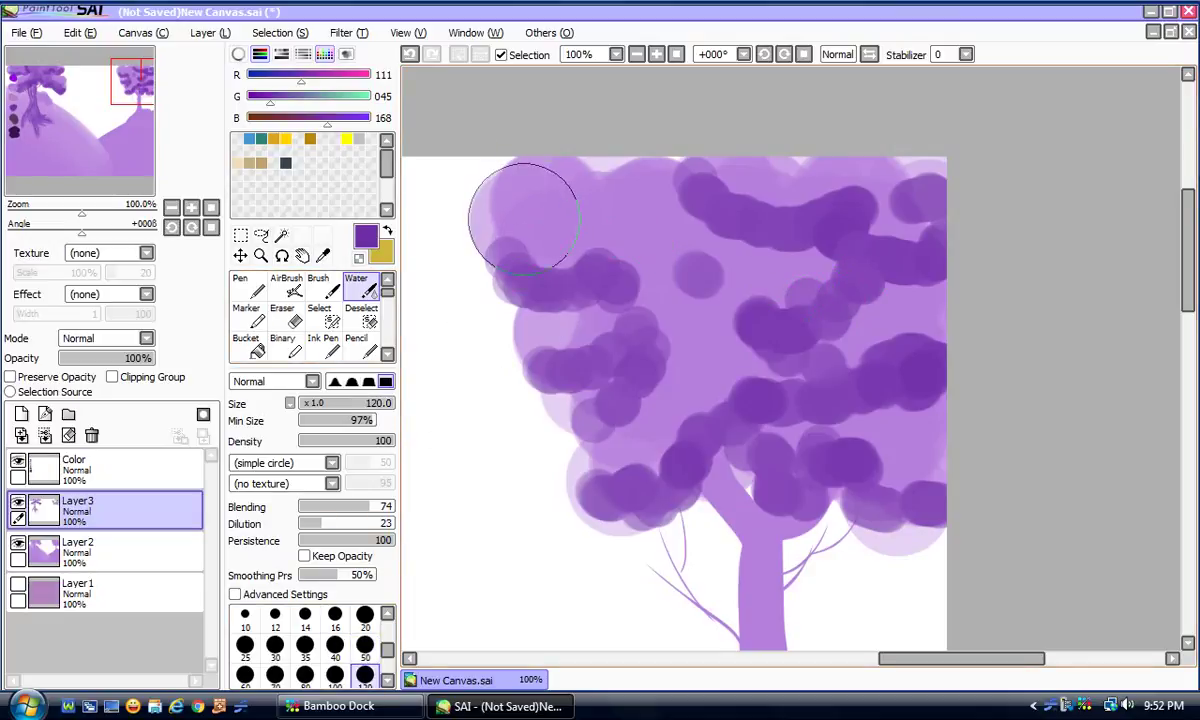
pyautogui.moveTo(517, 209)
pyautogui.mouseDown()
pyautogui.moveTo(554, 257)
pyautogui.moveTo(655, 290)
pyautogui.moveTo(607, 220)
pyautogui.moveTo(629, 210)
pyautogui.moveTo(747, 238)
pyautogui.moveTo(760, 270)
pyautogui.moveTo(843, 243)
pyautogui.moveTo(883, 250)
pyautogui.moveTo(874, 292)
pyautogui.moveTo(713, 325)
pyautogui.moveTo(677, 385)
pyautogui.moveTo(590, 324)
pyautogui.moveTo(653, 425)
pyautogui.moveTo(730, 432)
pyautogui.moveTo(822, 415)
pyautogui.moveTo(887, 435)
pyautogui.moveTo(915, 370)
pyautogui.moveTo(871, 328)
pyautogui.moveTo(721, 362)
pyautogui.moveTo(591, 526)
pyautogui.moveTo(570, 430)
pyautogui.mouseUp()
pyautogui.click(539, 402)
pyautogui.click(499, 322)
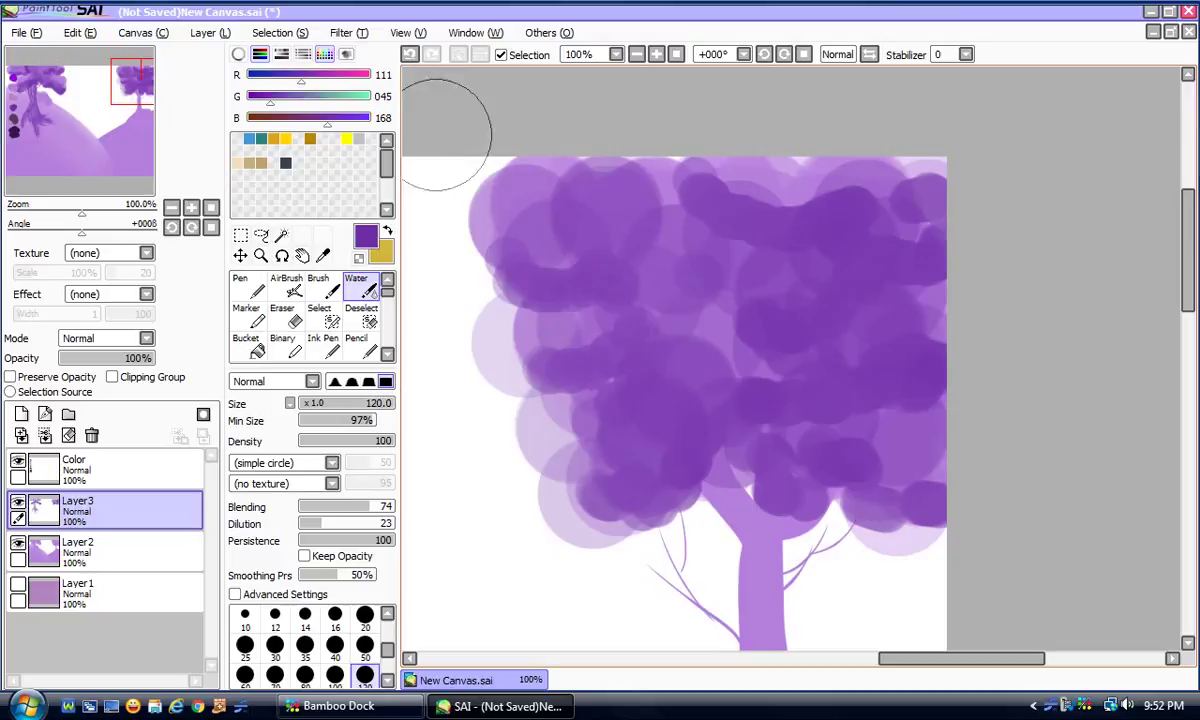
pyautogui.click(409, 55)
pyautogui.click(409, 55)
pyautogui.click(411, 58)
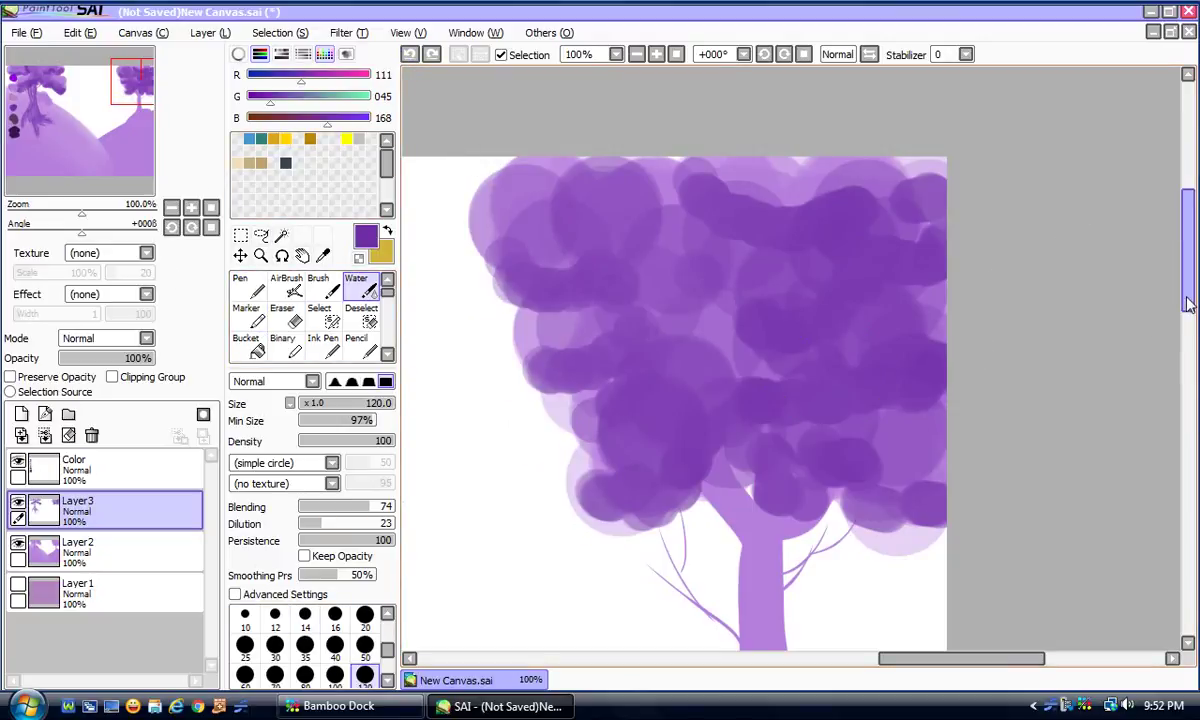
# Step: Using the size 20 Water brush with stabilizer S-7, paint violet shading down the right tree's main branches and upper trunk
pyautogui.moveTo(1187, 300); pyautogui.dragTo(1182, 362)
pyautogui.click(365, 614)
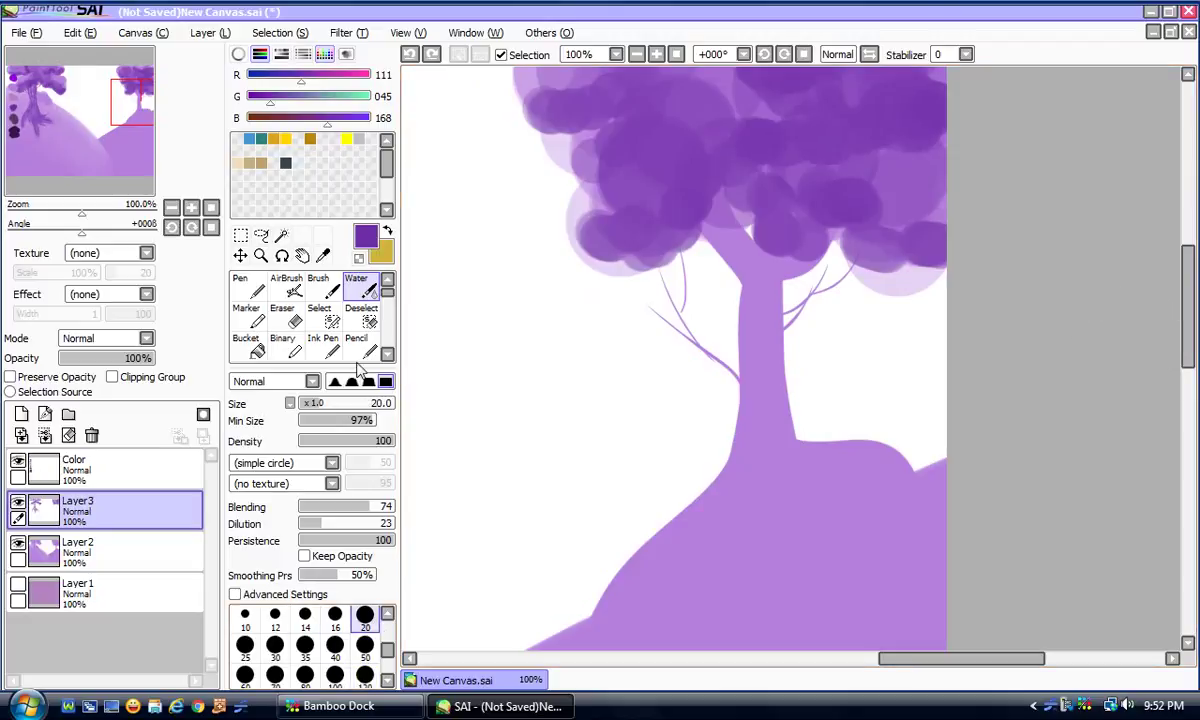
pyautogui.click(950, 54)
pyautogui.click(942, 380)
pyautogui.scroll(2, 926, 362)
pyautogui.scroll(2, 926, 362)
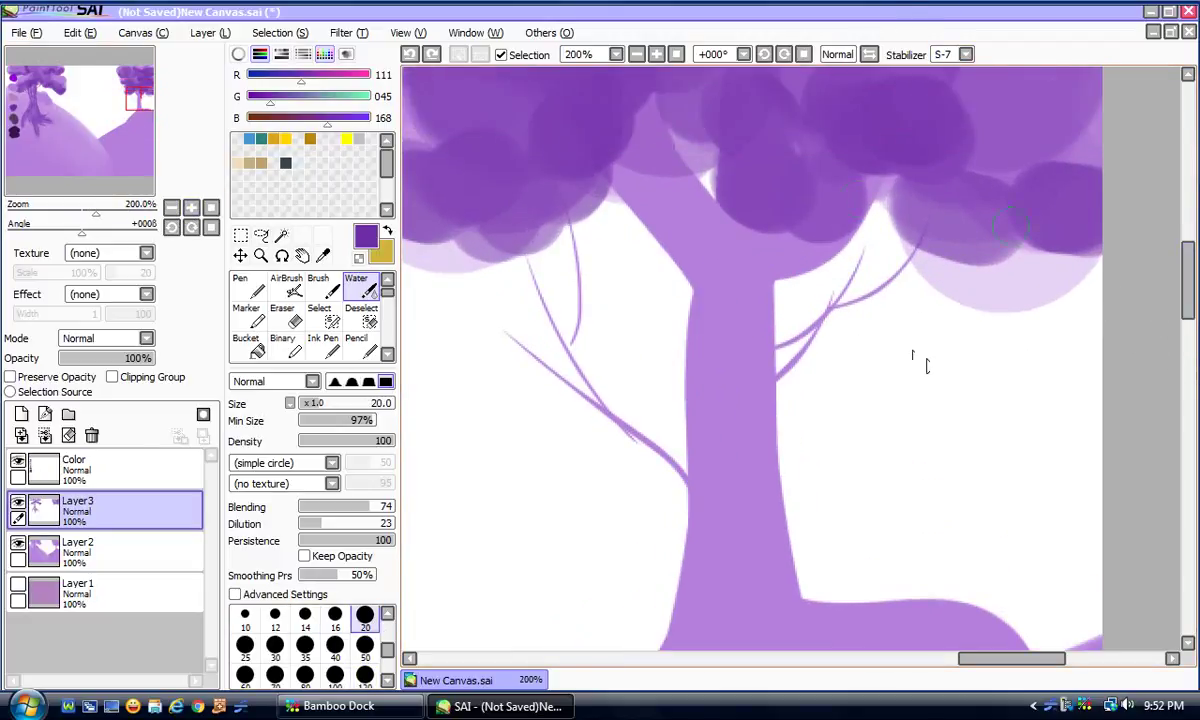
pyautogui.moveTo(645, 95); pyautogui.dragTo(735, 262)
pyautogui.moveTo(638, 105); pyautogui.dragTo(765, 385)
pyautogui.moveTo(850, 165)
pyautogui.mouseDown()
pyautogui.moveTo(865, 174)
pyautogui.moveTo(793, 262)
pyautogui.moveTo(738, 275)
pyautogui.moveTo(758, 405)
pyautogui.mouseUp()
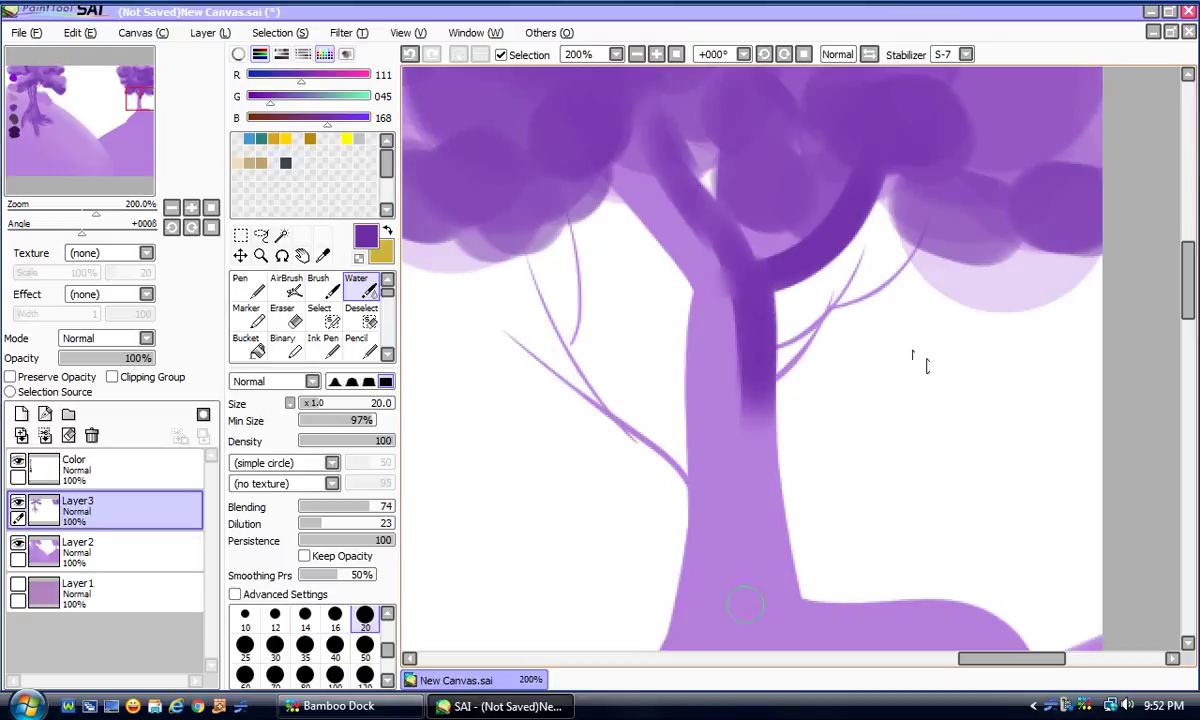
# Step: Paint size 20 violet strokes from the right tree's lower trunk into its middle, right-hand and left-hand roots
pyautogui.scroll(-3, 1193, 287)
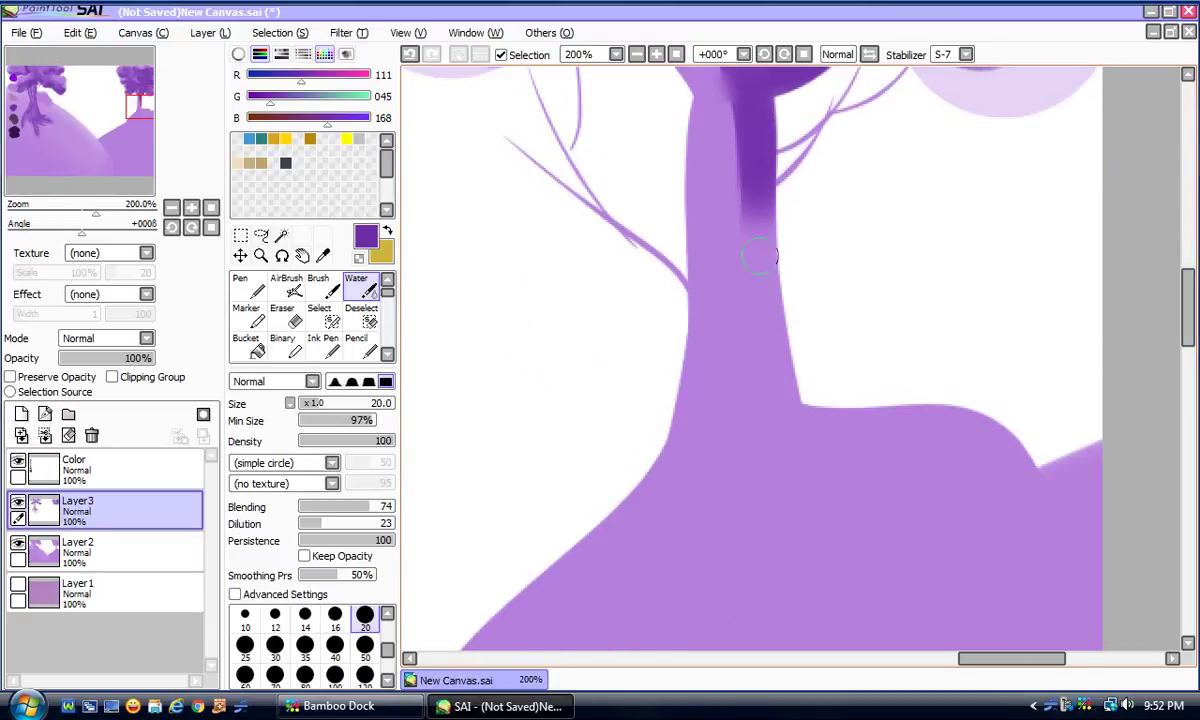
pyautogui.moveTo(760, 258); pyautogui.dragTo(792, 470)
pyautogui.scroll(-4, 1192, 360)
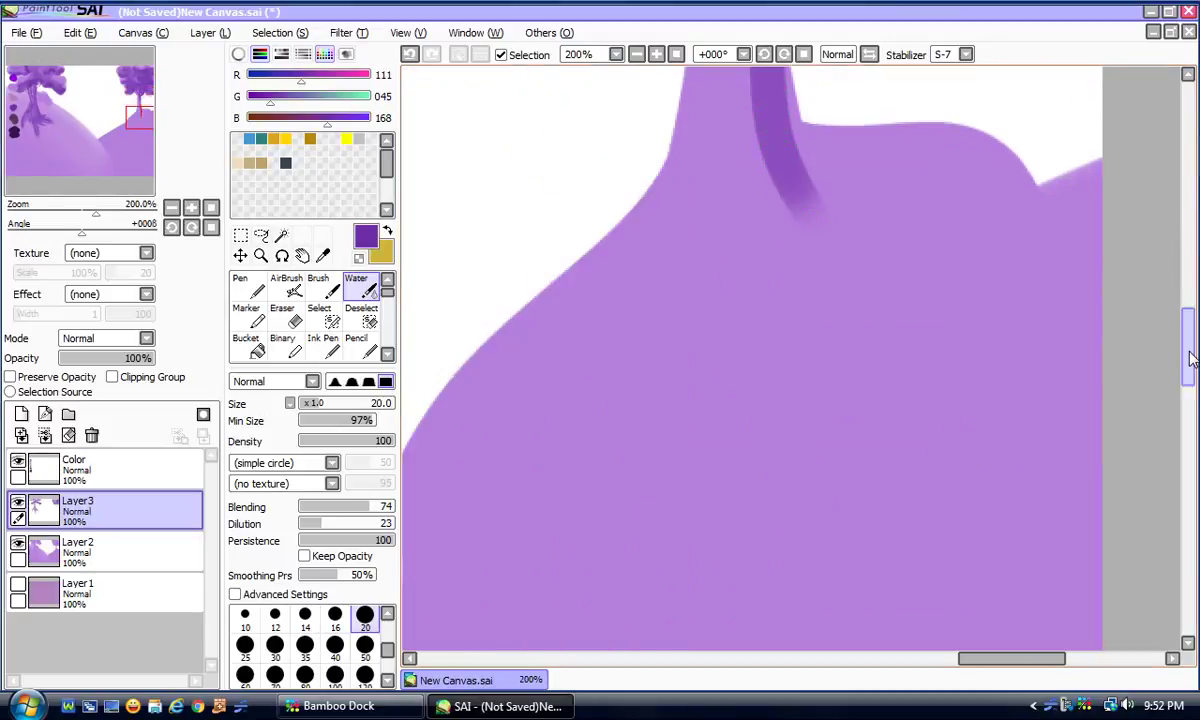
pyautogui.scroll(2, 1192, 360)
pyautogui.moveTo(758, 250)
pyautogui.mouseDown()
pyautogui.moveTo(795, 266)
pyautogui.moveTo(900, 262)
pyautogui.moveTo(1040, 315)
pyautogui.mouseUp()
pyautogui.moveTo(742, 165); pyautogui.dragTo(815, 280)
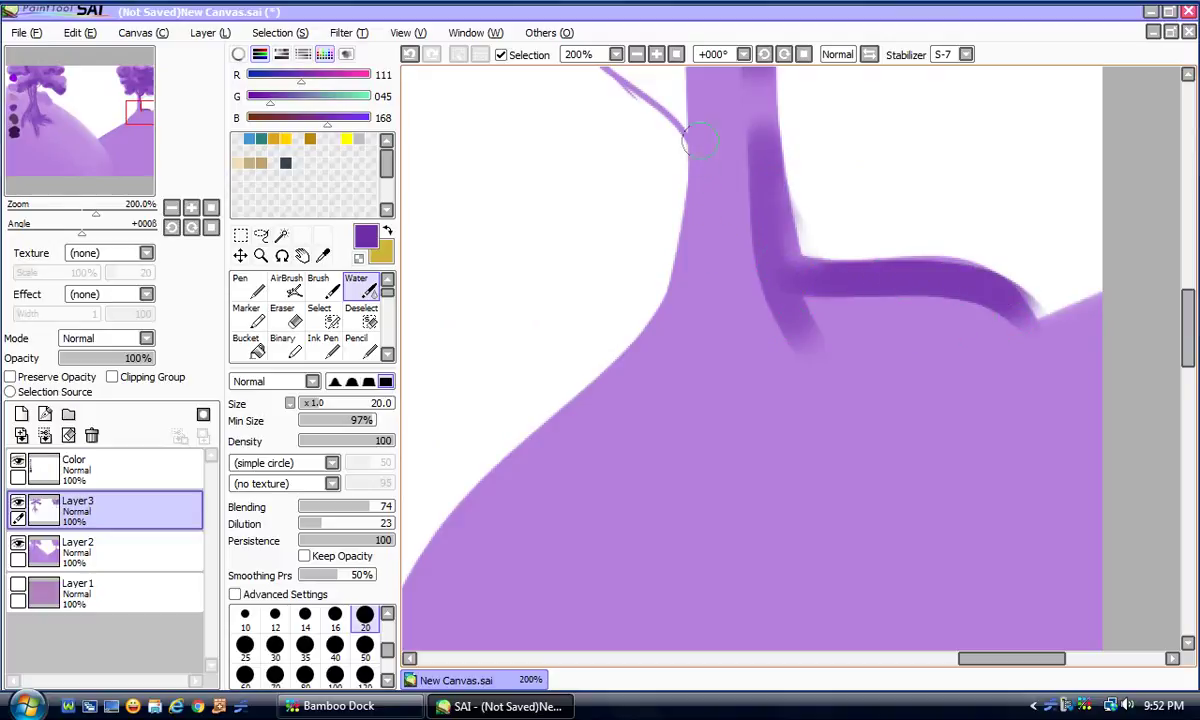
pyautogui.moveTo(766, 152)
pyautogui.mouseDown()
pyautogui.moveTo(773, 221)
pyautogui.moveTo(845, 223)
pyautogui.moveTo(791, 256)
pyautogui.moveTo(792, 224)
pyautogui.moveTo(771, 227)
pyautogui.moveTo(892, 276)
pyautogui.mouseUp()
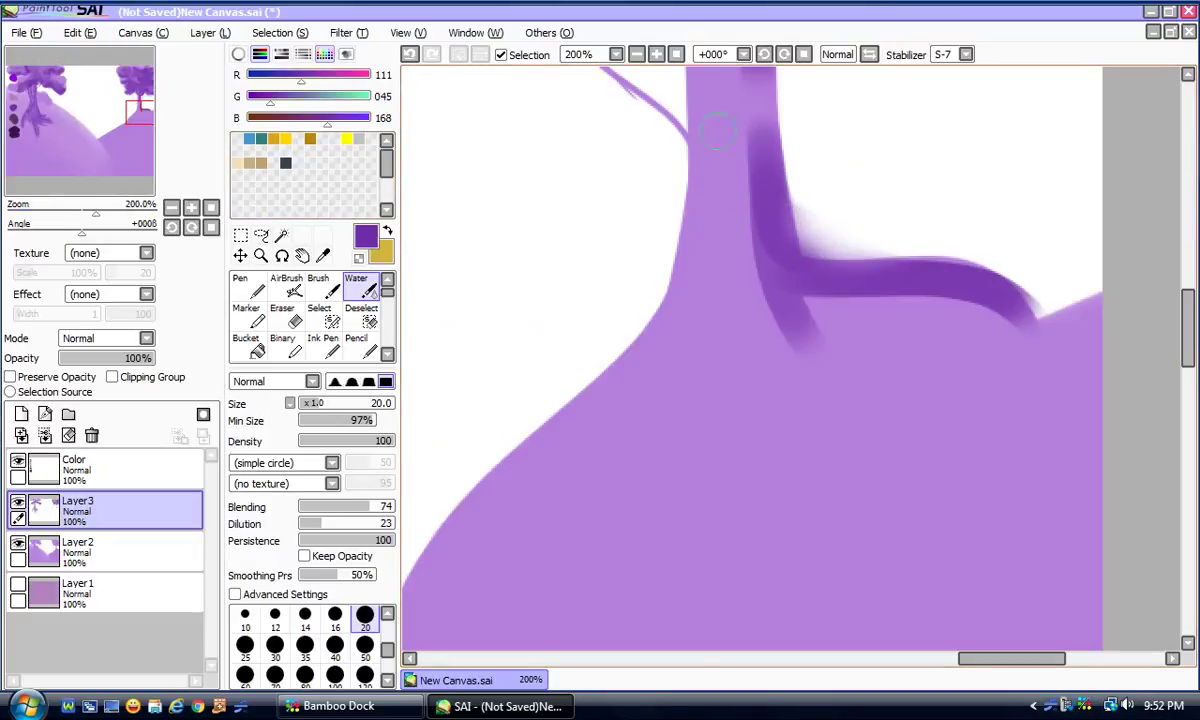
pyautogui.moveTo(730, 108)
pyautogui.mouseDown()
pyautogui.moveTo(735, 170)
pyautogui.moveTo(590, 438)
pyautogui.mouseUp()
# Step: With the Water brush at size 4, draw violet curls and bark lines on the right tree's trunk and thin left-hand branch, undoing the stray branch stroke
pyautogui.click(387, 613)
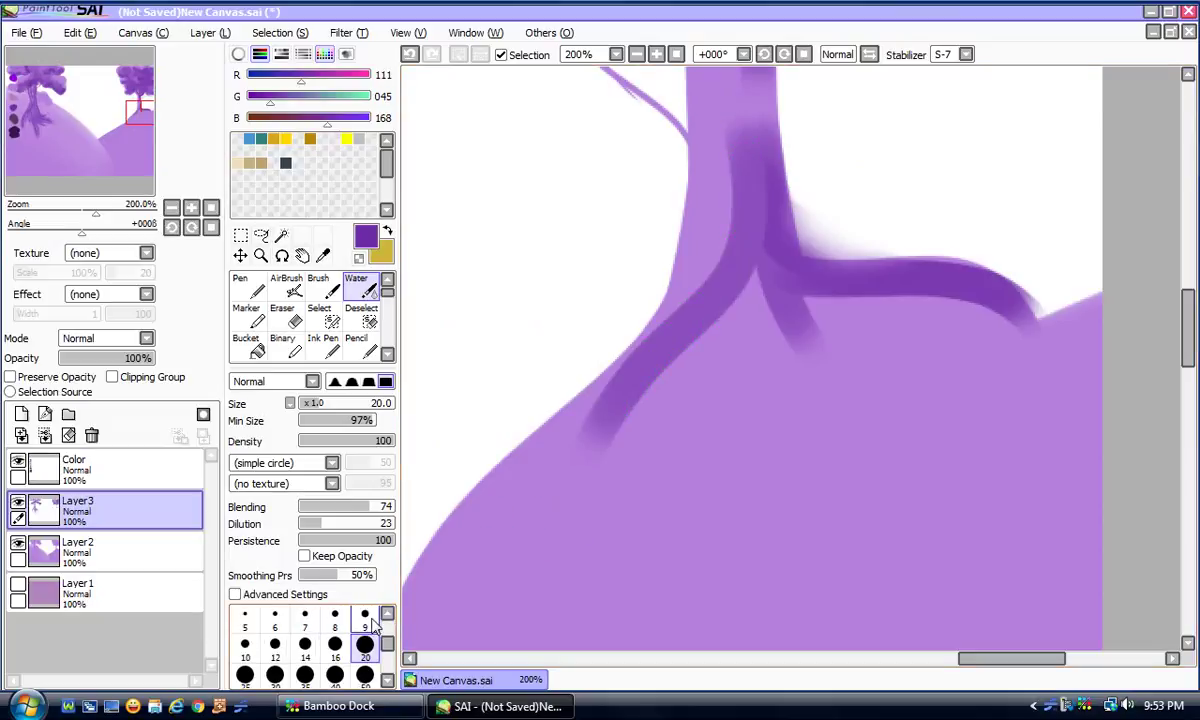
pyautogui.click(364, 617)
pyautogui.scroll(5, 1188, 358)
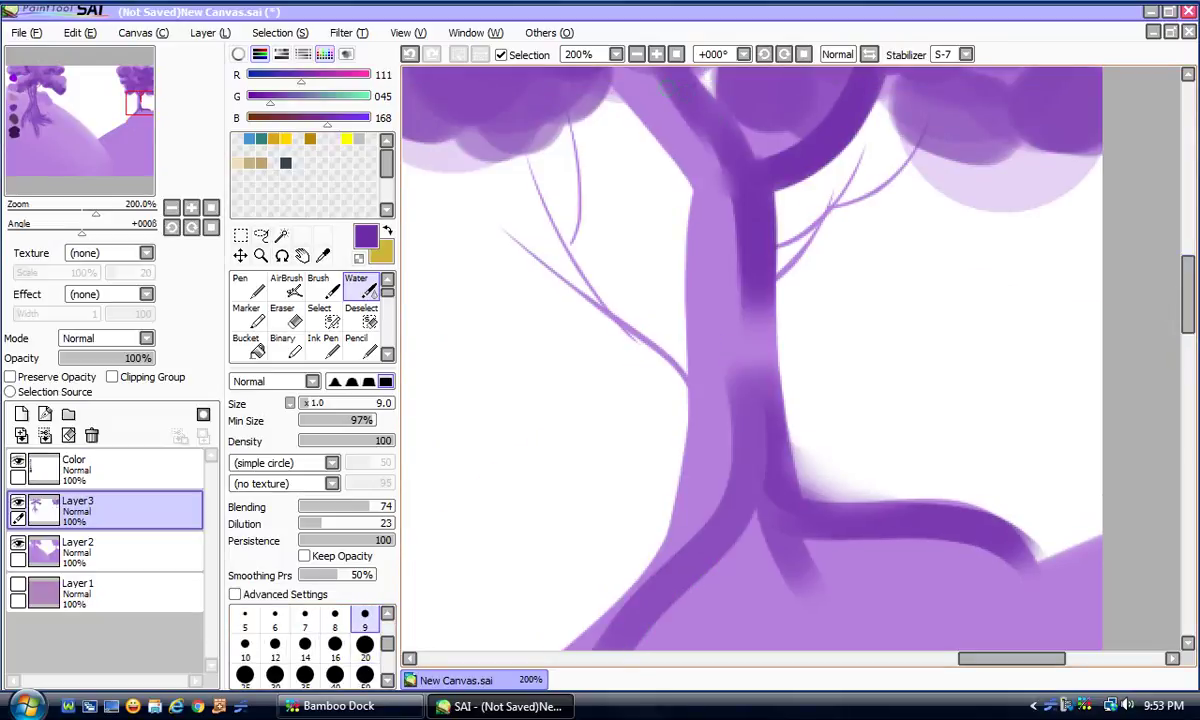
pyautogui.click(387, 613)
pyautogui.click(364, 617)
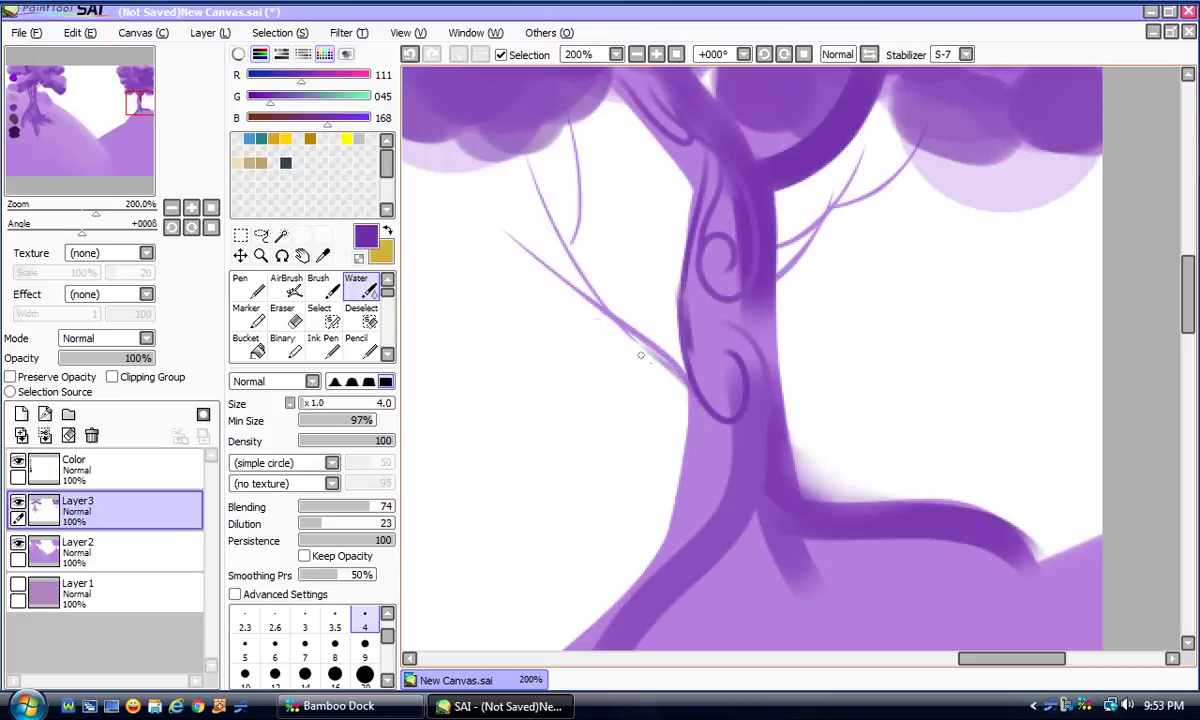
pyautogui.click(409, 54)
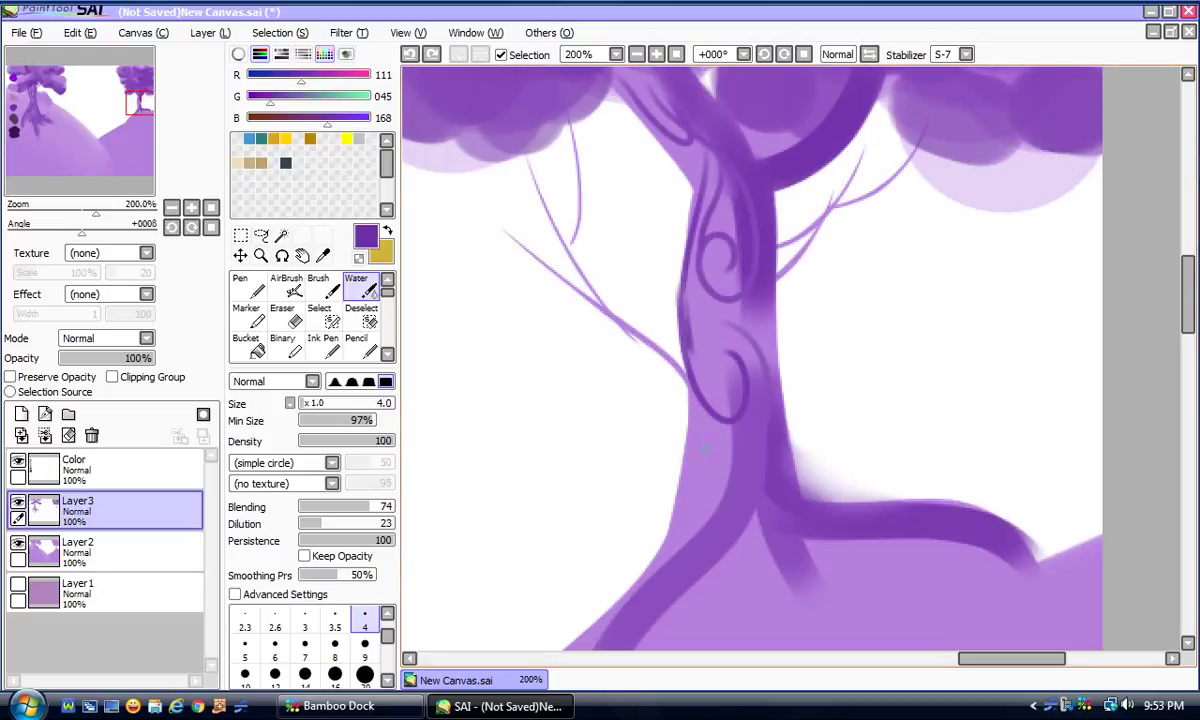
pyautogui.moveTo(643, 341); pyautogui.dragTo(555, 286)
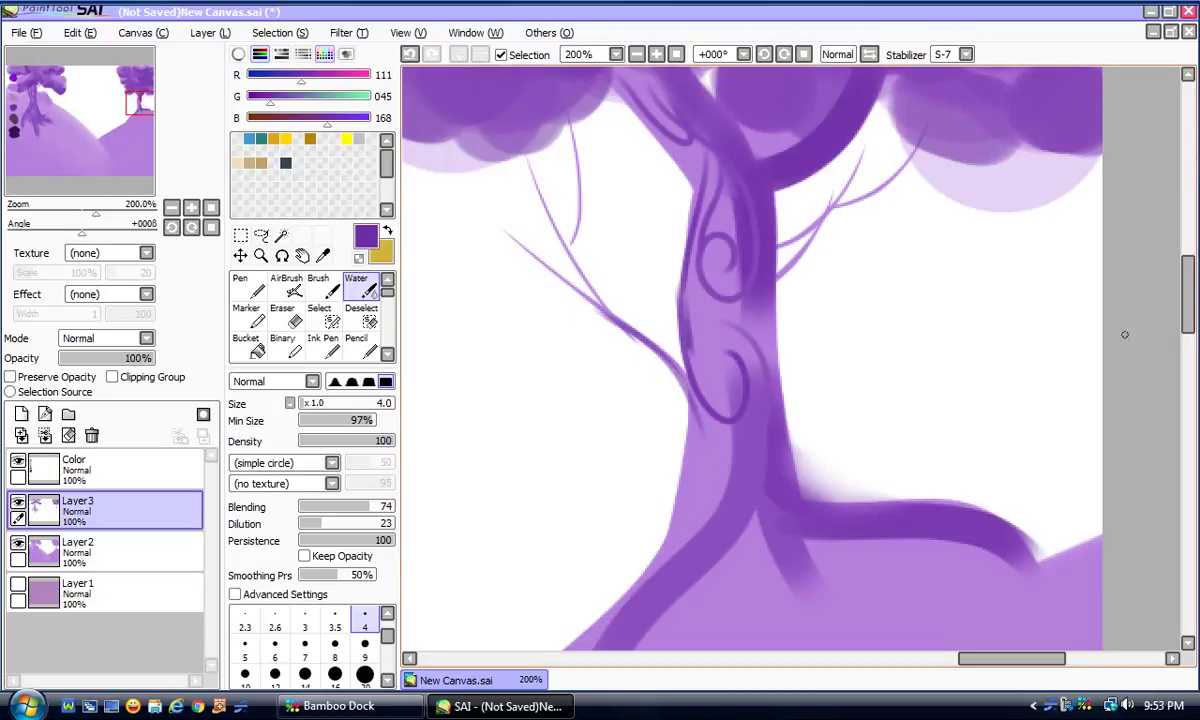
# Step: Draw size 4 violet contour lines over the right tree's lower trunk and roots, undoing the misplaced strokes
pyautogui.scroll(-5, 1174, 306)
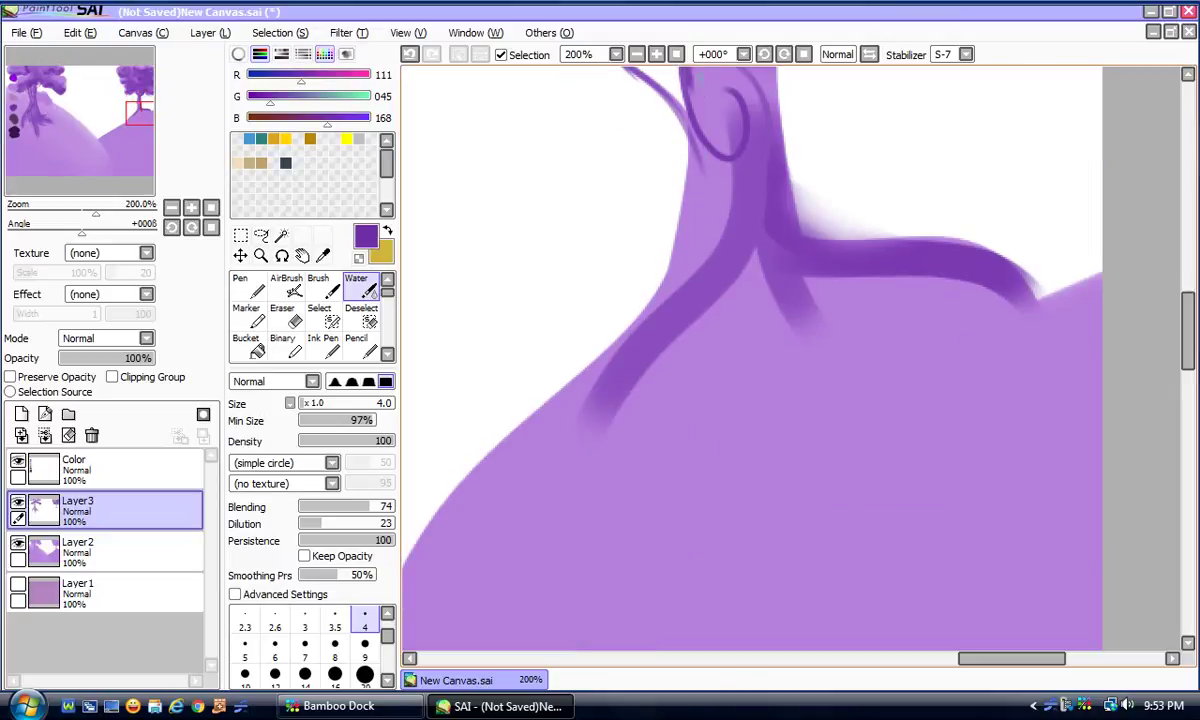
pyautogui.click(412, 57)
pyautogui.moveTo(665, 188); pyautogui.dragTo(642, 265)
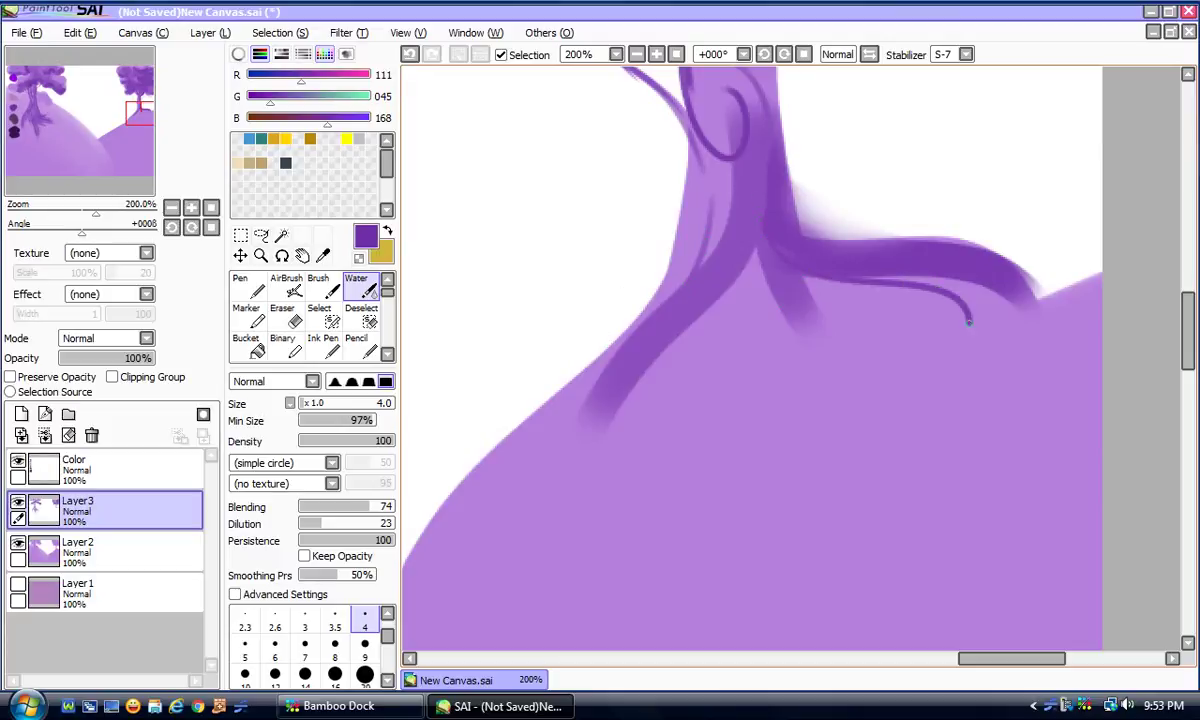
pyautogui.click(412, 57)
pyautogui.moveTo(788, 269)
pyautogui.mouseDown()
pyautogui.moveTo(812, 291)
pyautogui.moveTo(895, 297)
pyautogui.mouseUp()
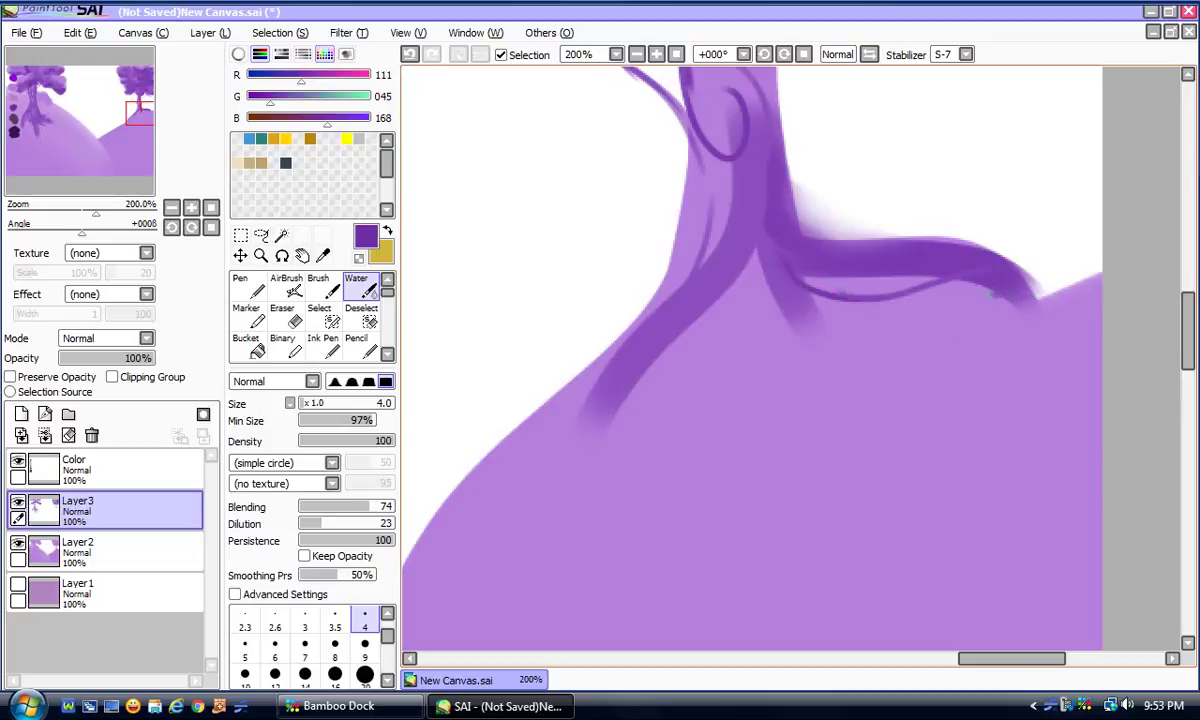
pyautogui.moveTo(993, 294); pyautogui.dragTo(850, 277)
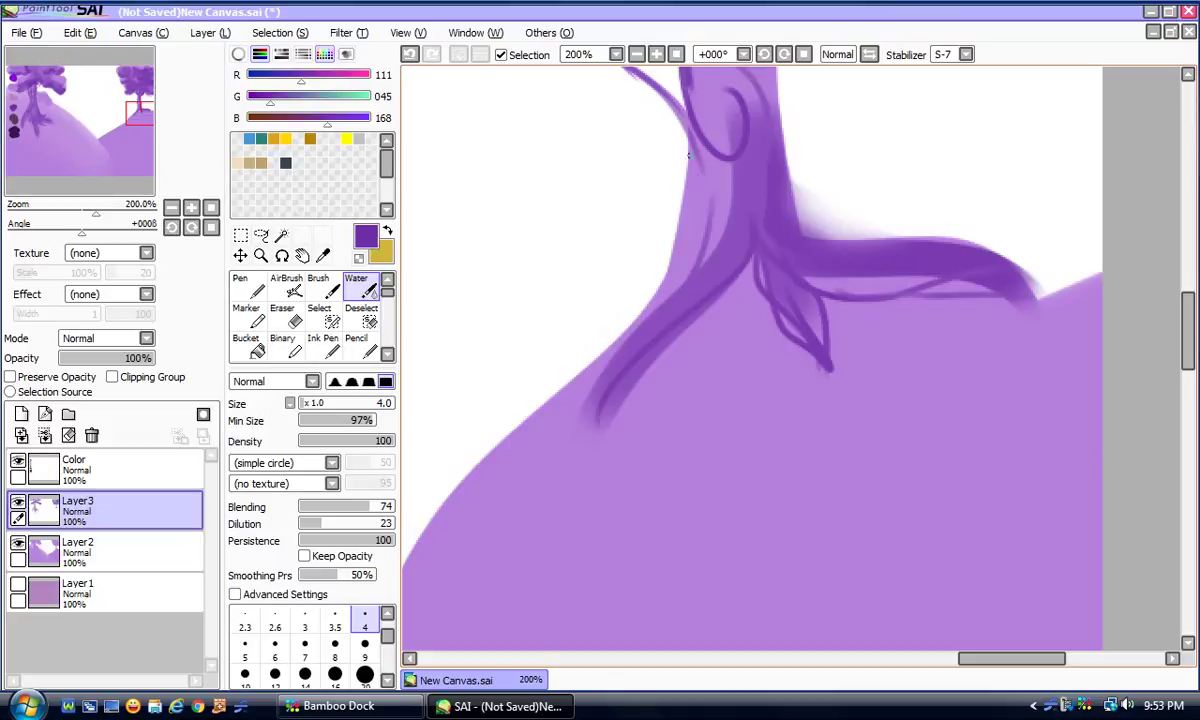
pyautogui.moveTo(615, 333); pyautogui.dragTo(586, 405)
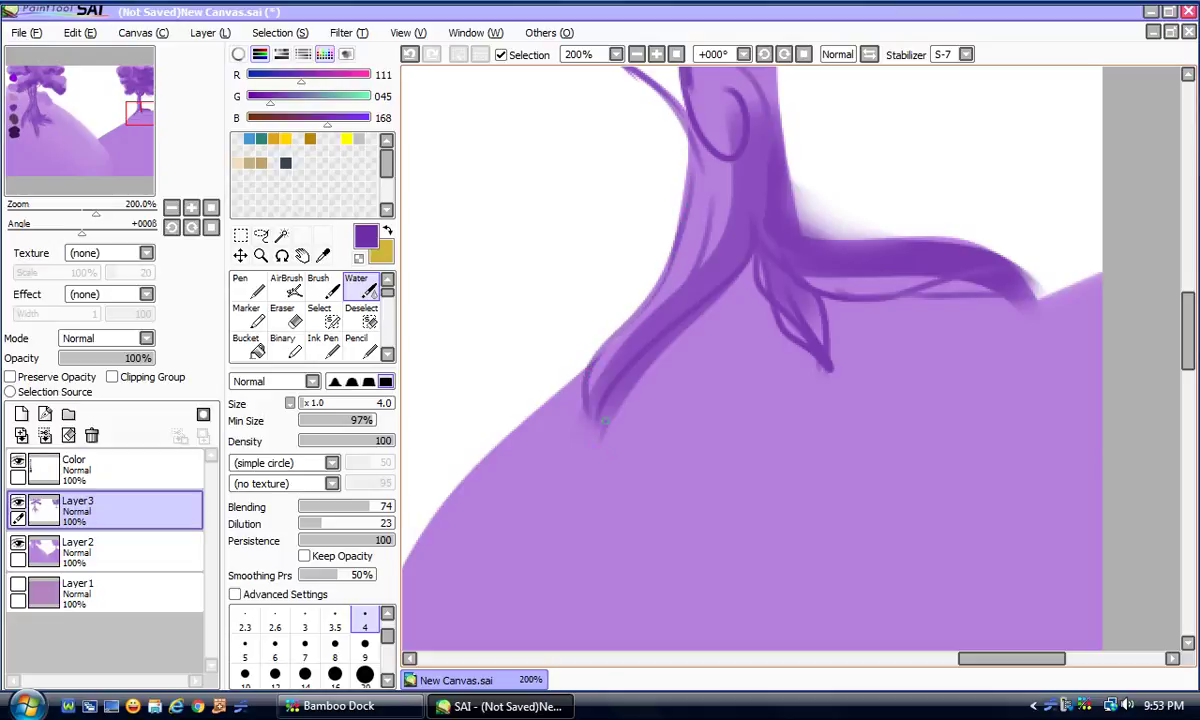
# Step: Show Layer1 to check both trees against the mauve background, and hide it again
pyautogui.click(171, 208)
pyautogui.click(171, 208)
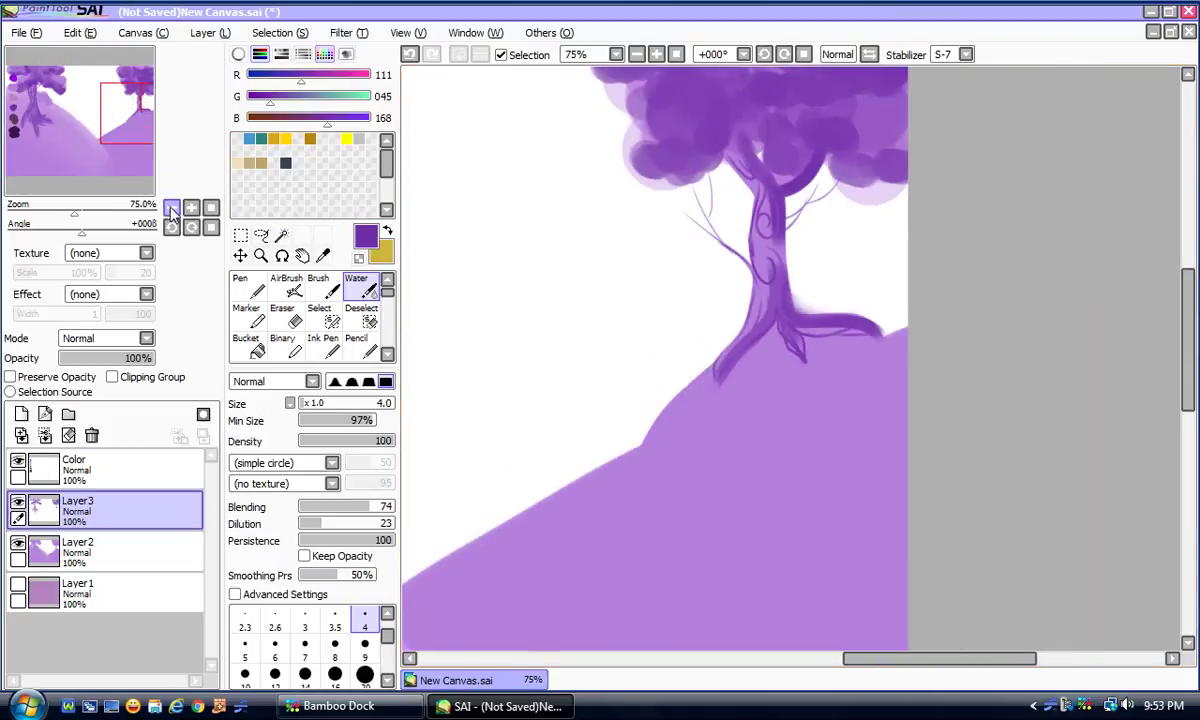
pyautogui.click(176, 209)
pyautogui.click(18, 545)
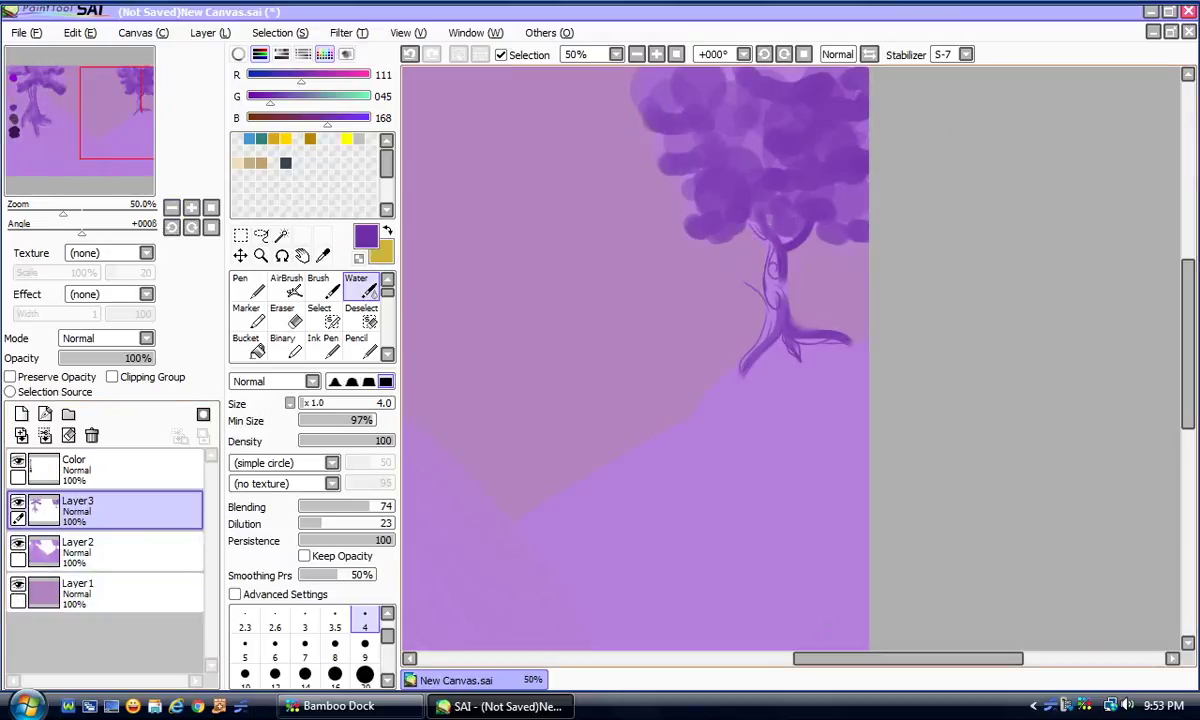
pyautogui.moveTo(805, 658); pyautogui.dragTo(725, 658)
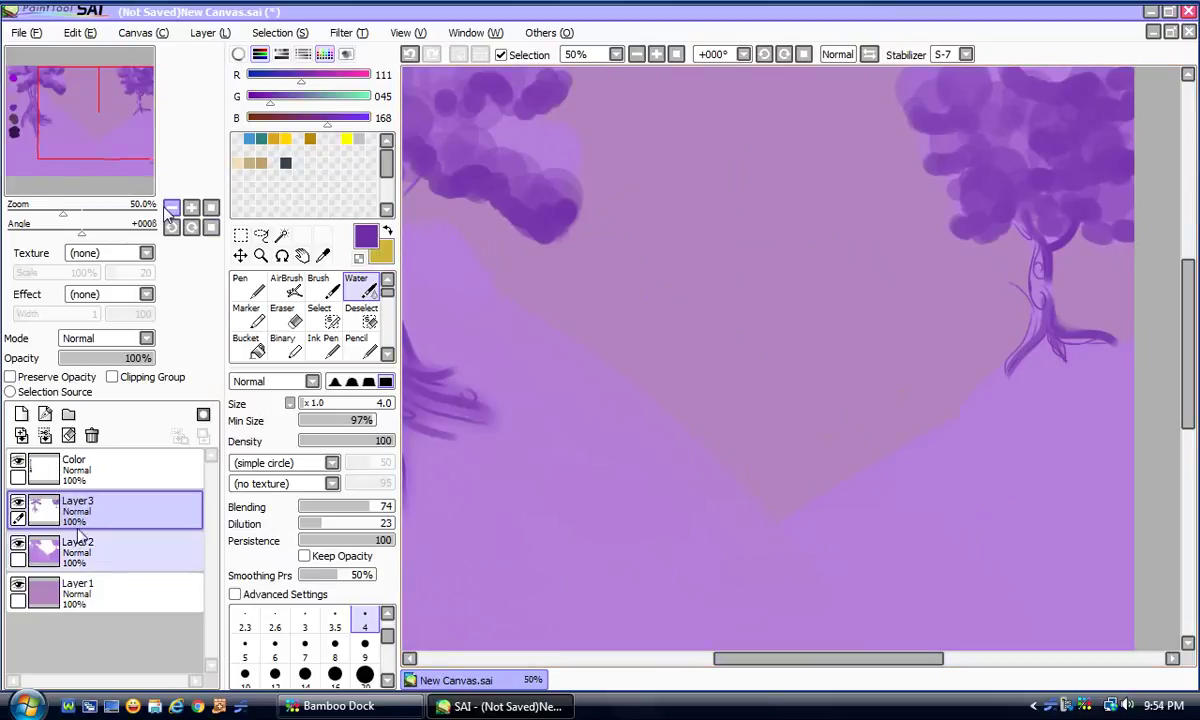
pyautogui.click(17, 586)
# Step: Add a new empty layer directly above Layer2
pyautogui.click(74, 549)
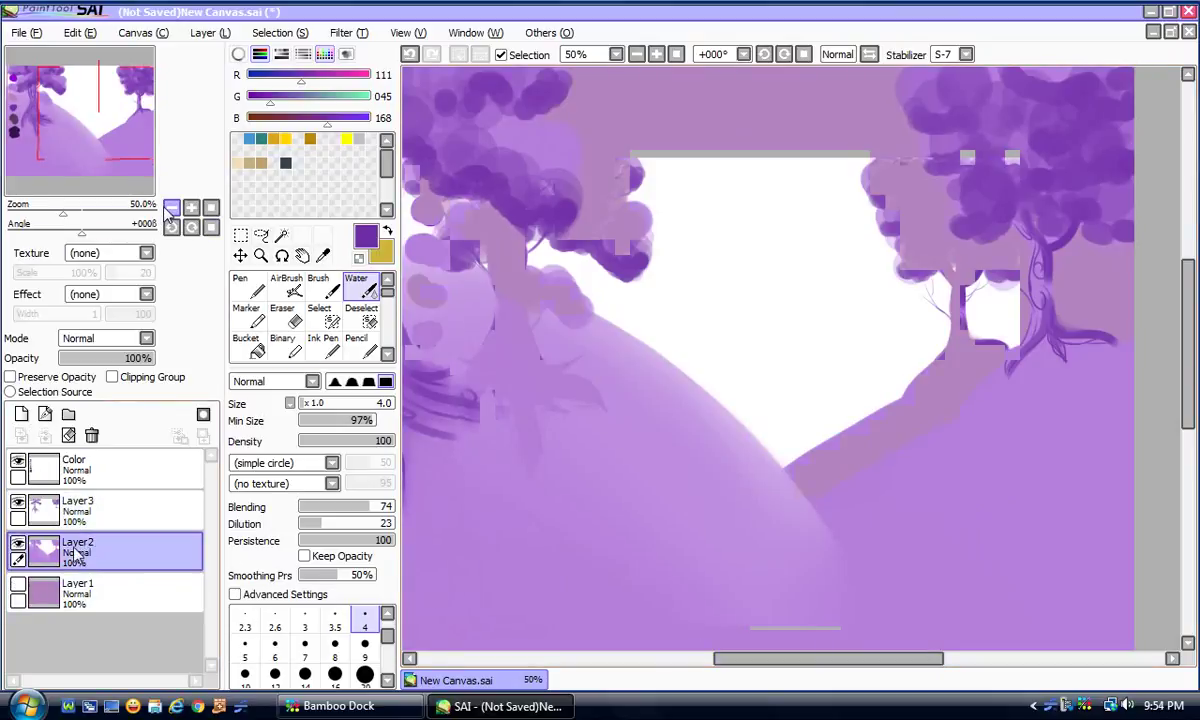
pyautogui.click(21, 414)
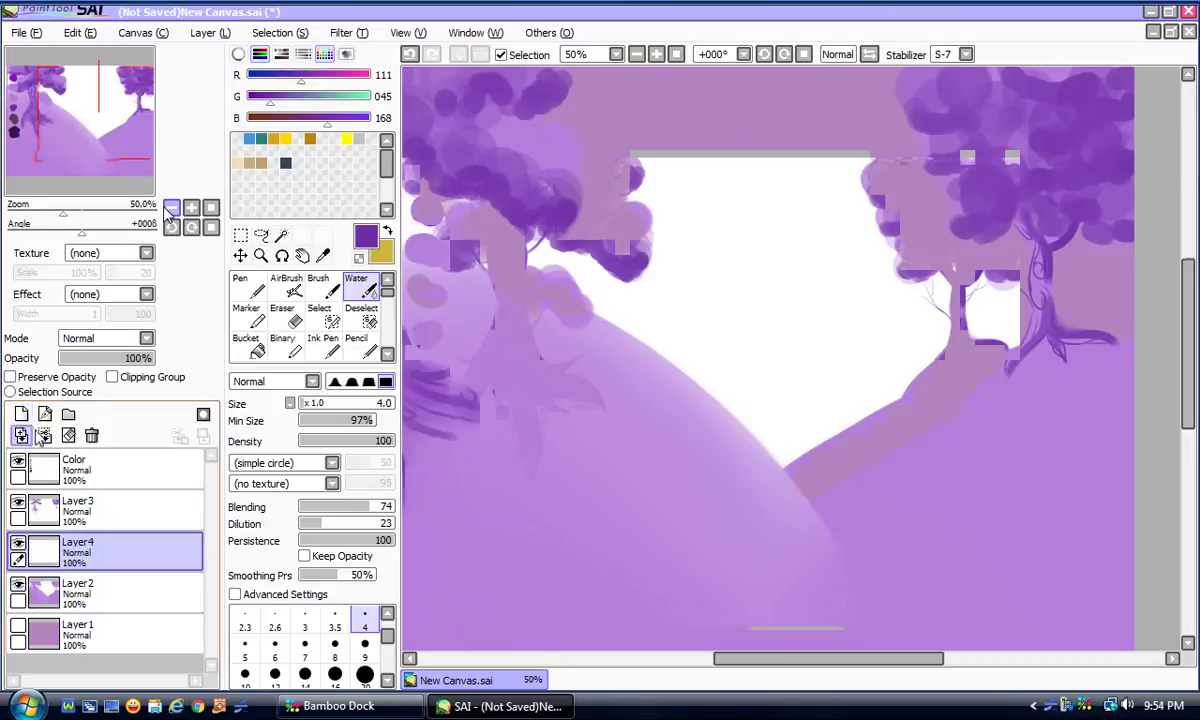
pyautogui.click(169, 208)
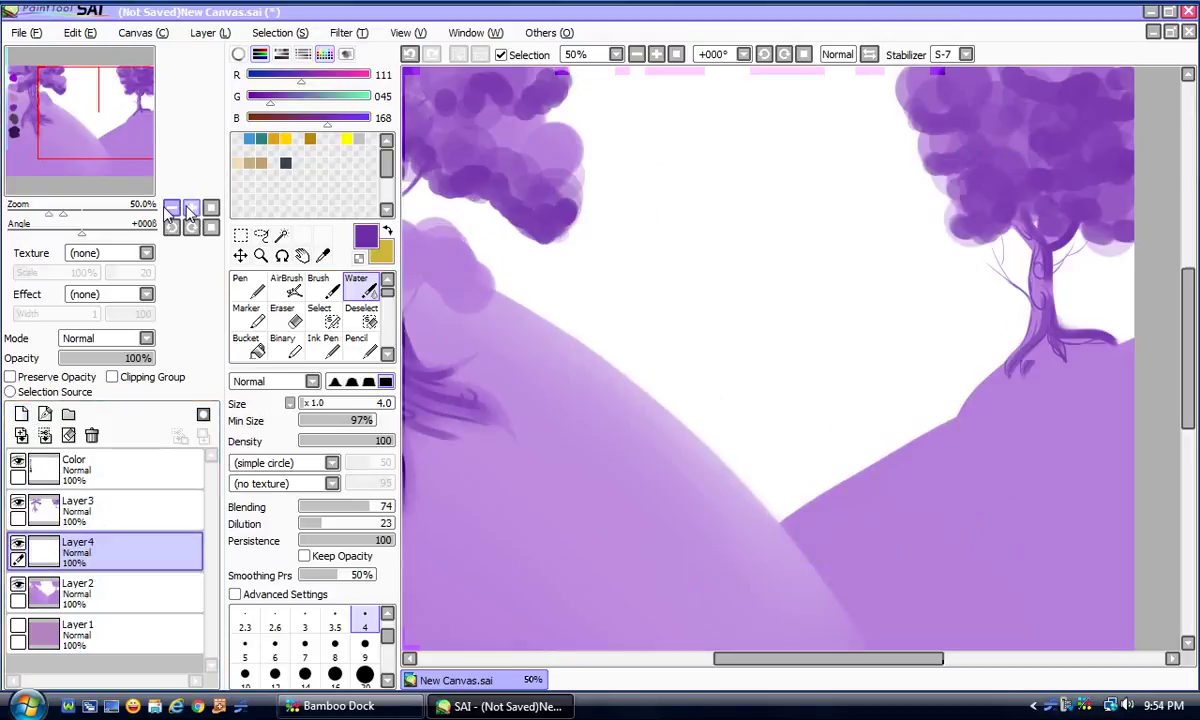
# Step: Sample the dark greyish purple (R 86, G 60, B 92) from the colour swatches beside the left tree
pyautogui.click(323, 256)
pyautogui.moveTo(842, 659); pyautogui.dragTo(618, 659)
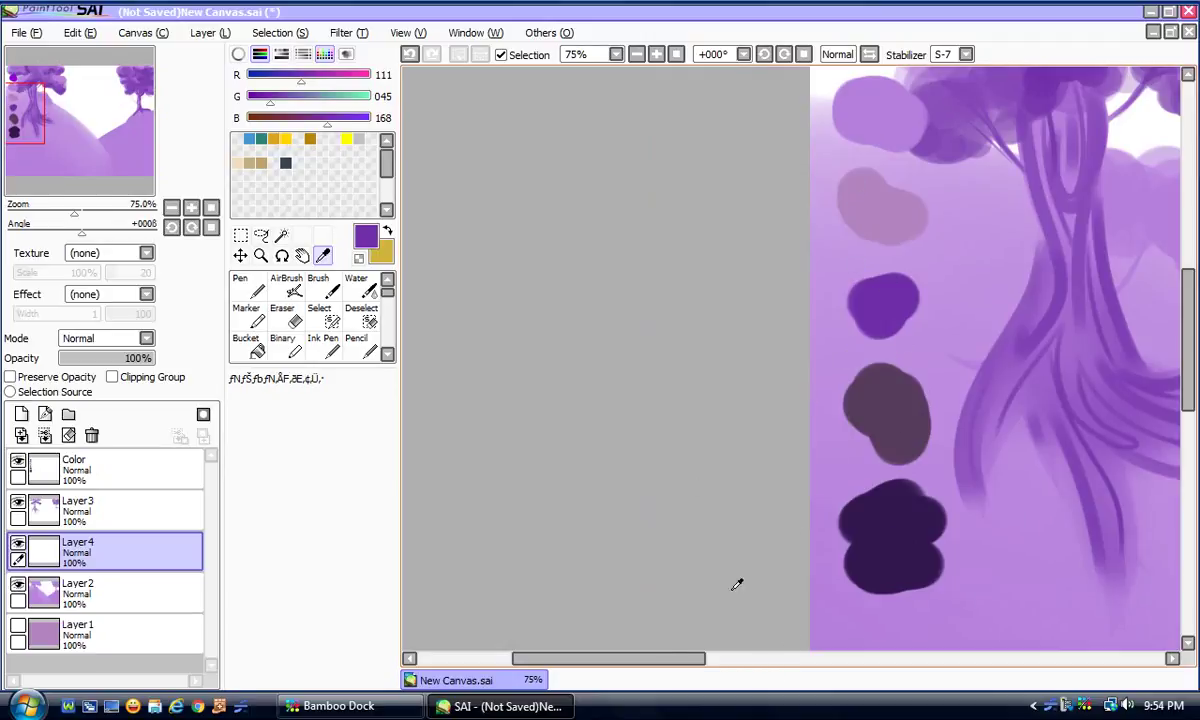
pyautogui.moveTo(630, 660); pyautogui.dragTo(700, 660)
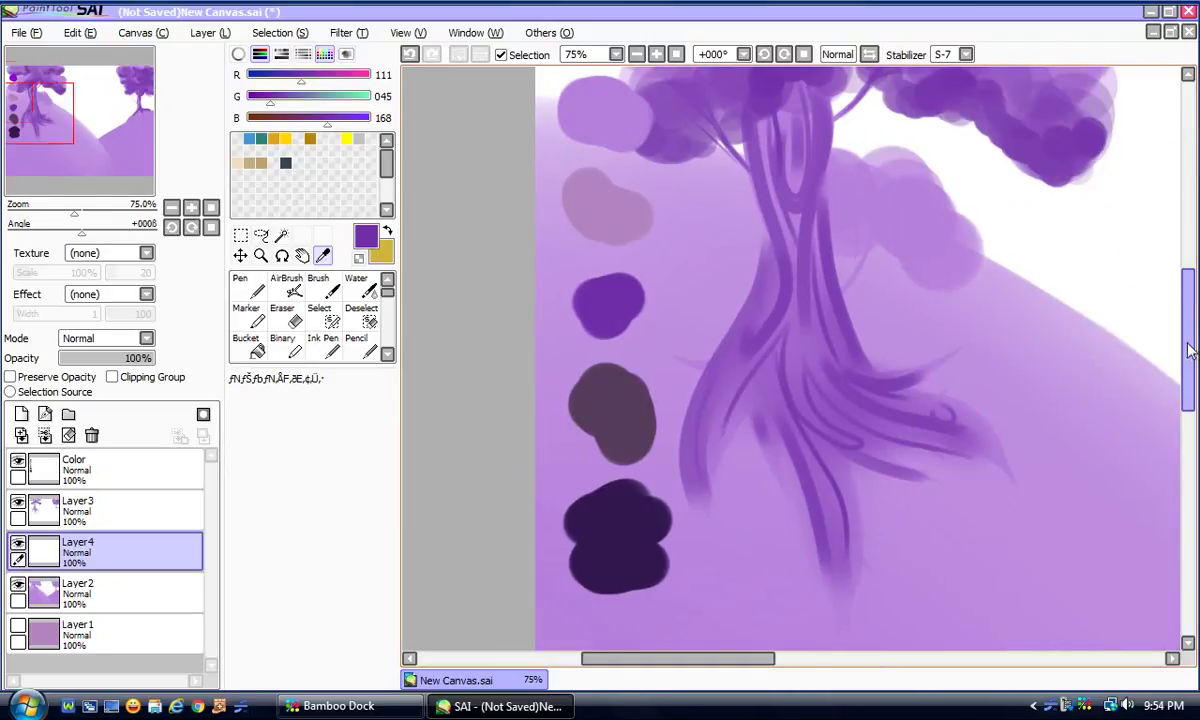
pyautogui.scroll(5, 601, 216)
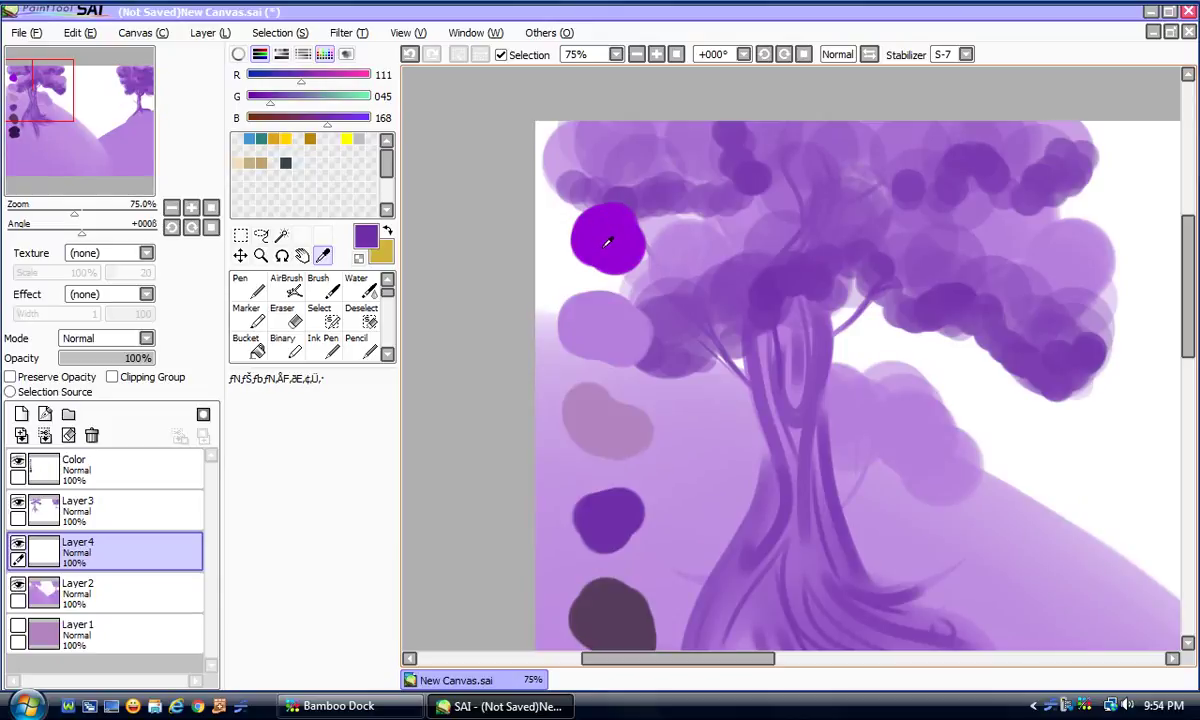
pyautogui.click(606, 240)
pyautogui.click(614, 479)
pyautogui.click(610, 604)
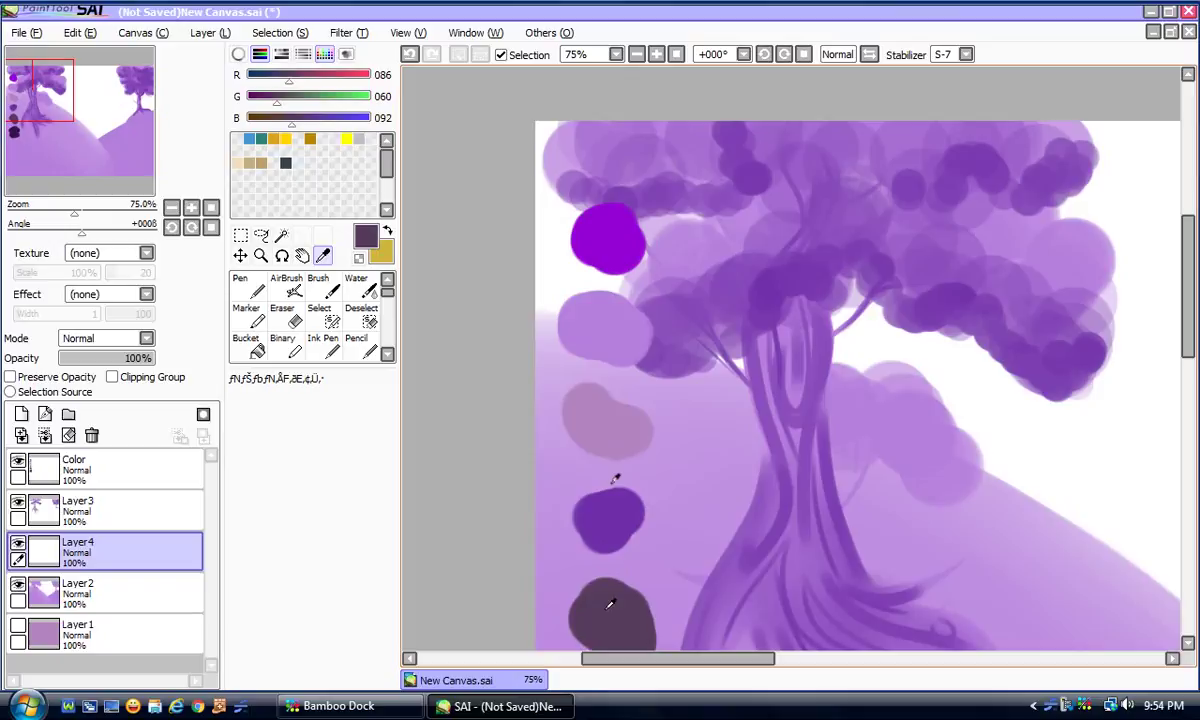
# Step: Choose the Water brush and set its size to 350
pyautogui.click(243, 279)
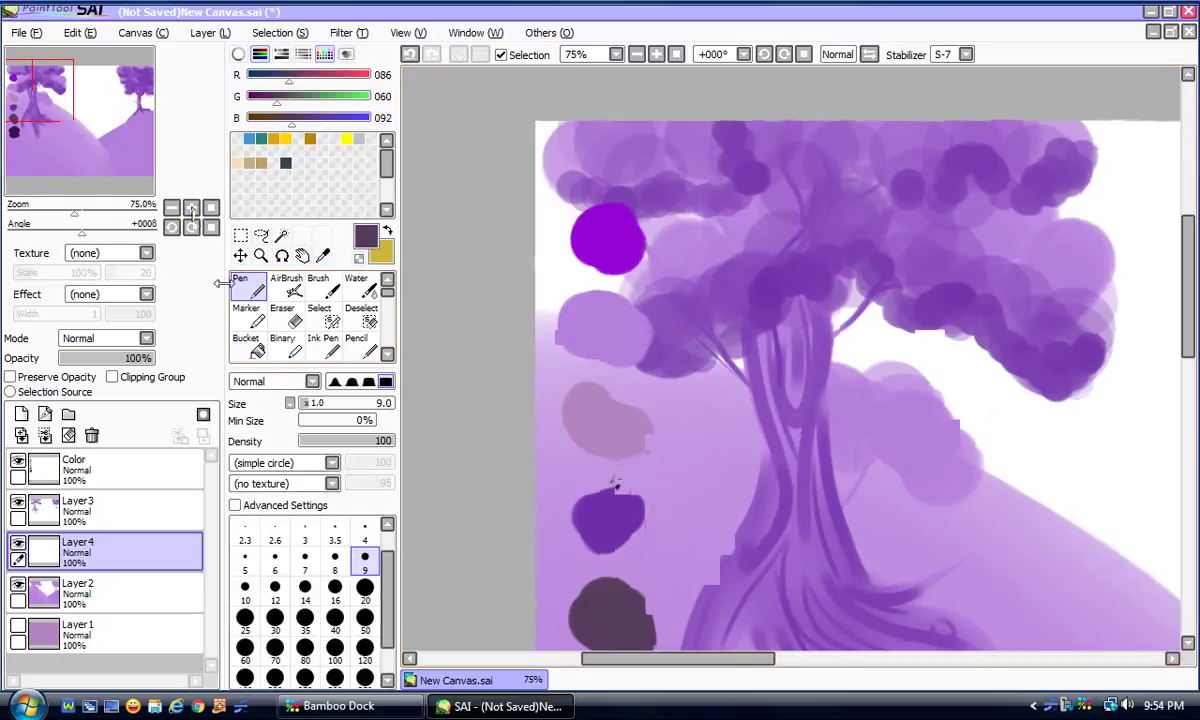
pyautogui.click(359, 287)
pyautogui.click(177, 228)
pyautogui.click(177, 228)
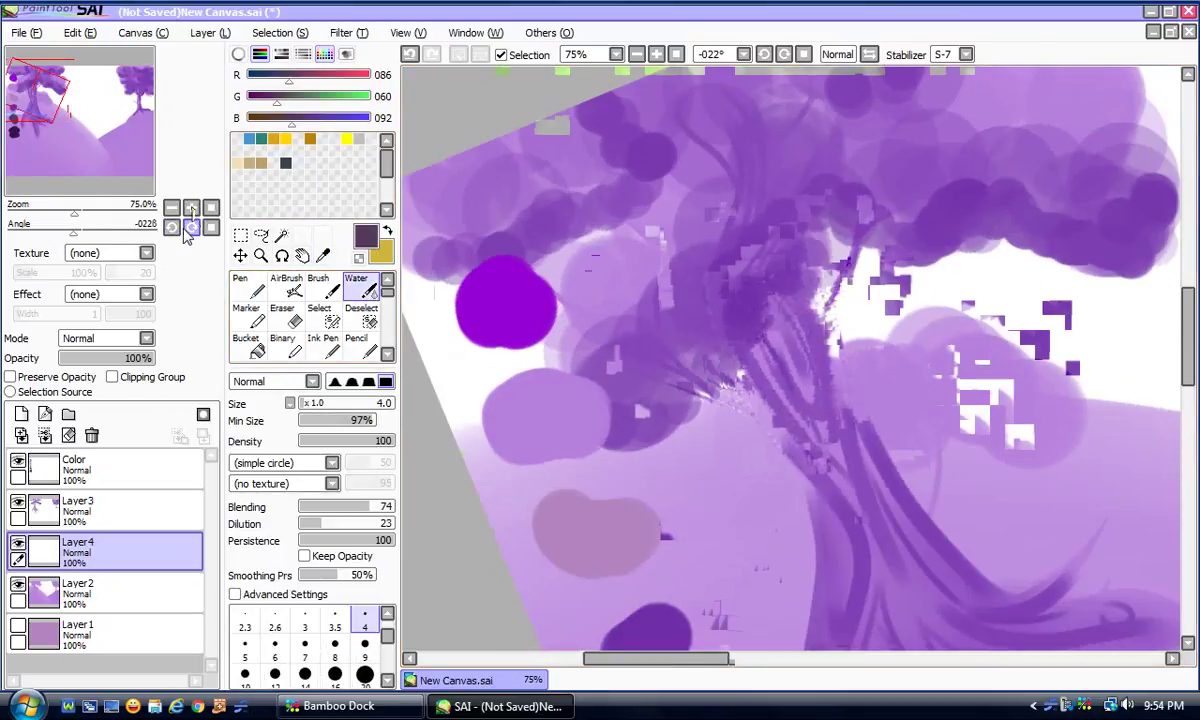
pyautogui.click(193, 228)
pyautogui.click(193, 228)
pyautogui.click(211, 208)
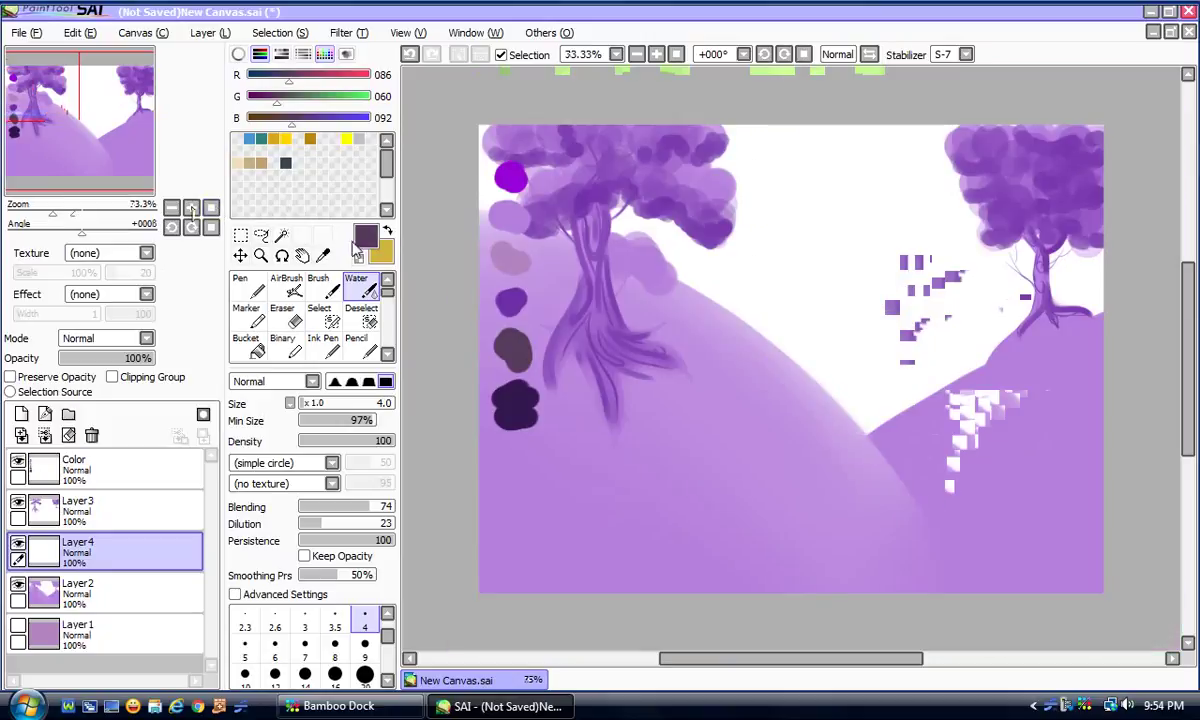
pyautogui.click(365, 676)
pyautogui.scroll(-5, 365, 665)
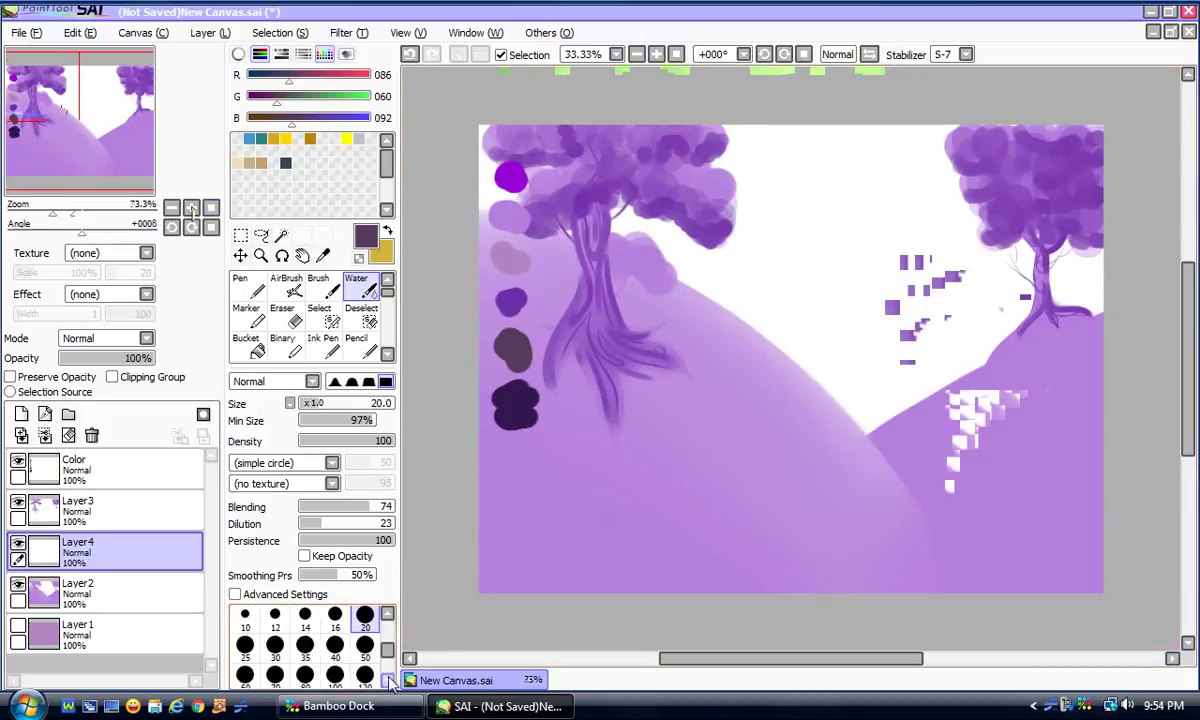
pyautogui.click(365, 675)
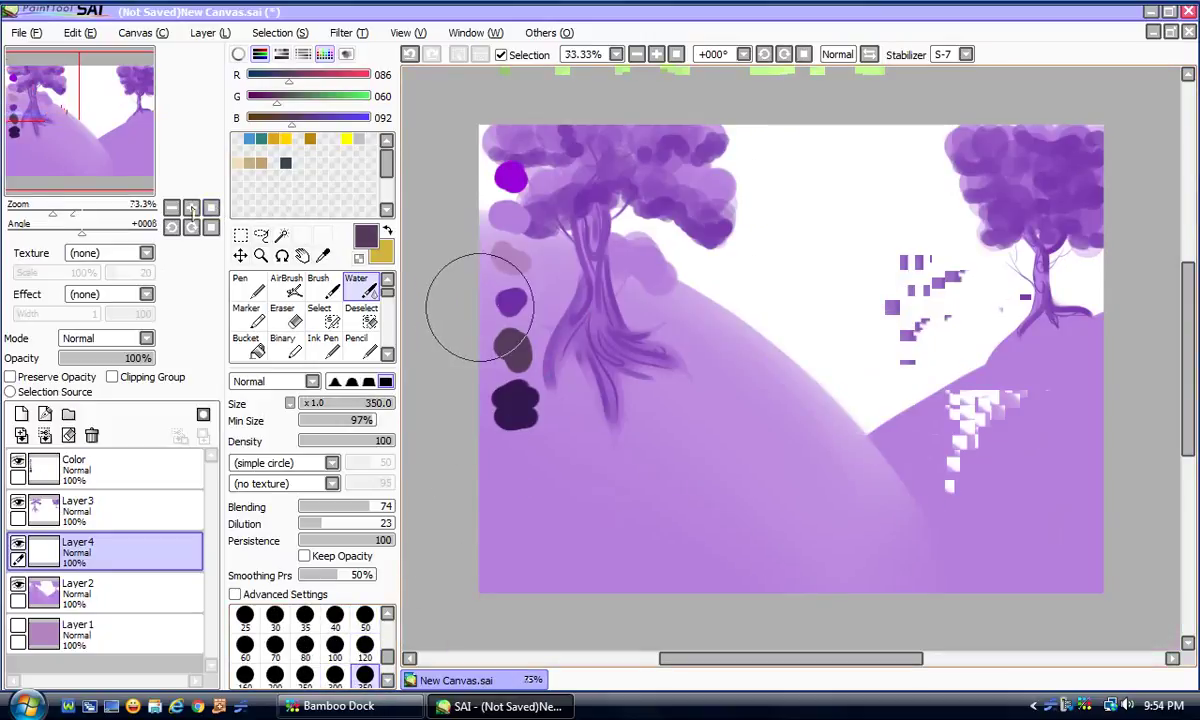
# Step: Try shading the left hill behind the tree on Layer4 with broad dark purple strokes, undoing and repainting them
pyautogui.moveTo(482, 303); pyautogui.dragTo(600, 320)
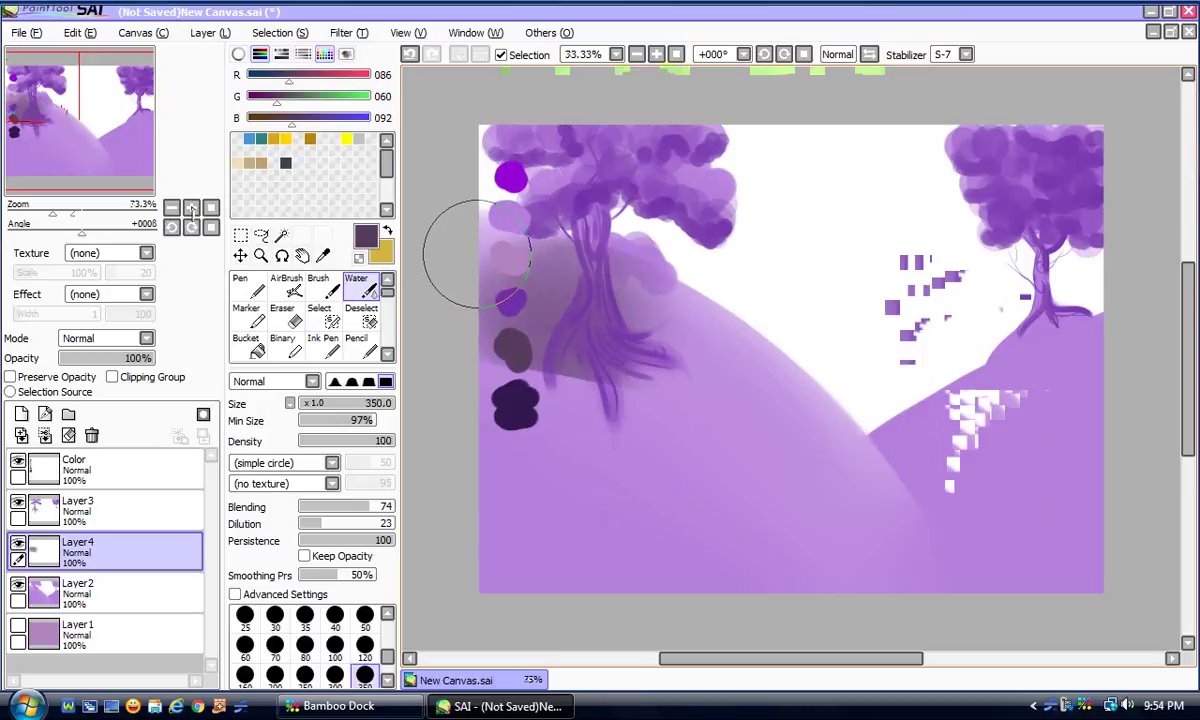
pyautogui.click(409, 55)
pyautogui.click(409, 55)
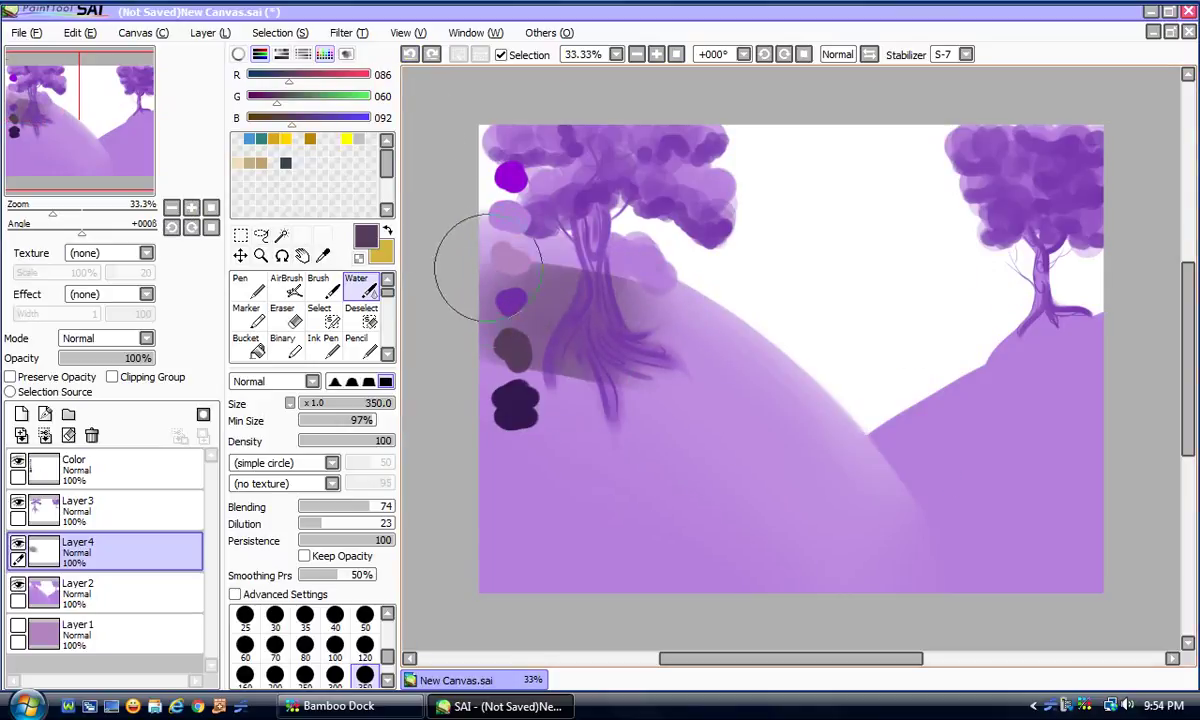
pyautogui.moveTo(460, 287)
pyautogui.mouseDown()
pyautogui.moveTo(515, 286)
pyautogui.moveTo(546, 262)
pyautogui.mouseUp()
pyautogui.moveTo(489, 256); pyautogui.dragTo(625, 285)
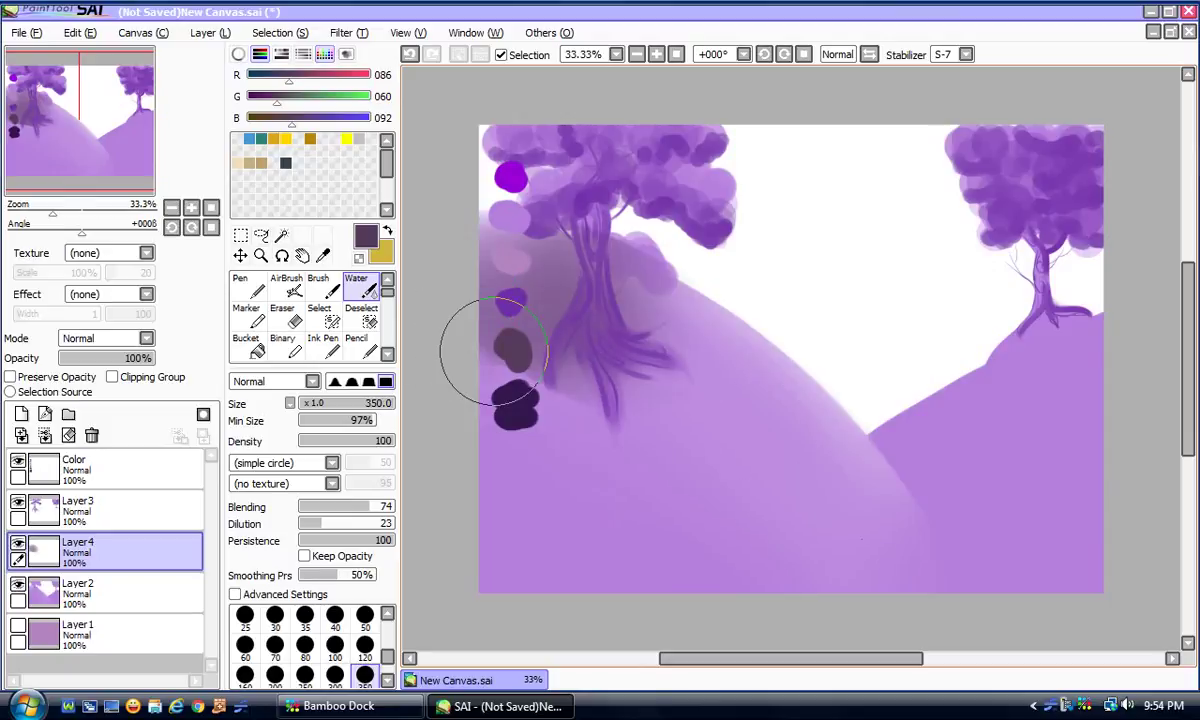
pyautogui.moveTo(430, 282)
pyautogui.mouseDown()
pyautogui.moveTo(750, 388)
pyautogui.moveTo(850, 458)
pyautogui.mouseUp()
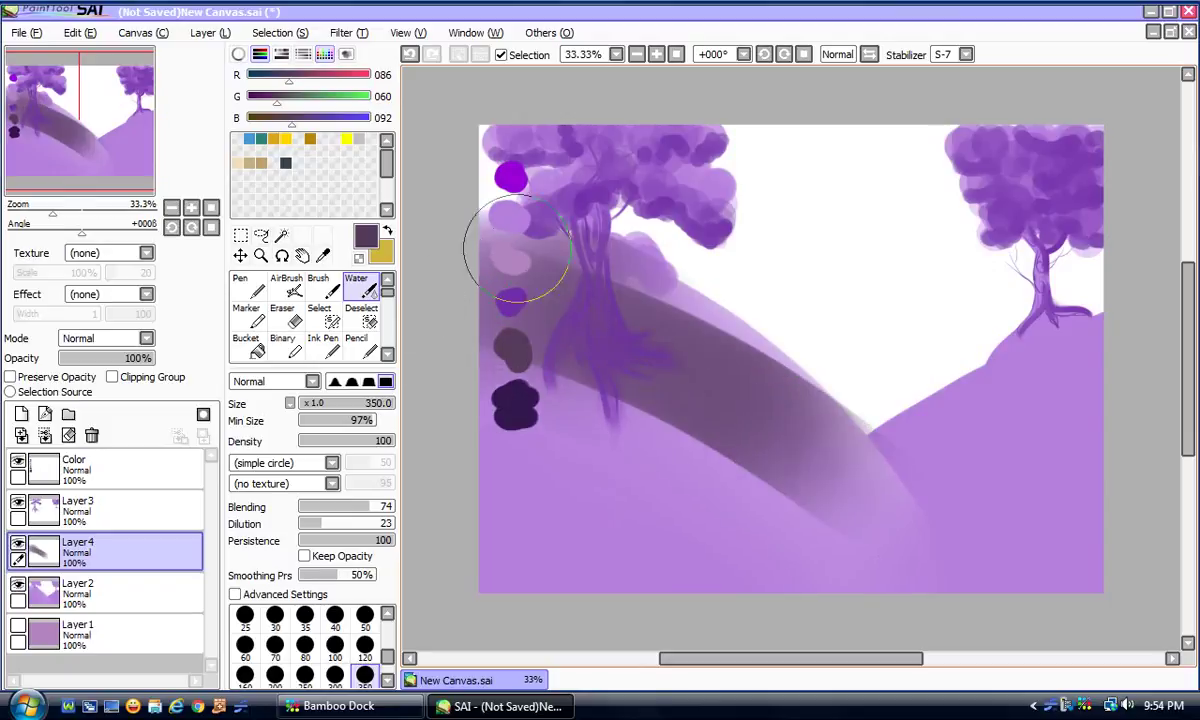
# Step: Undo the dark strokes on the left hill and remove Layer4
pyautogui.click(409, 55)
pyautogui.click(409, 55)
pyautogui.click(412, 57)
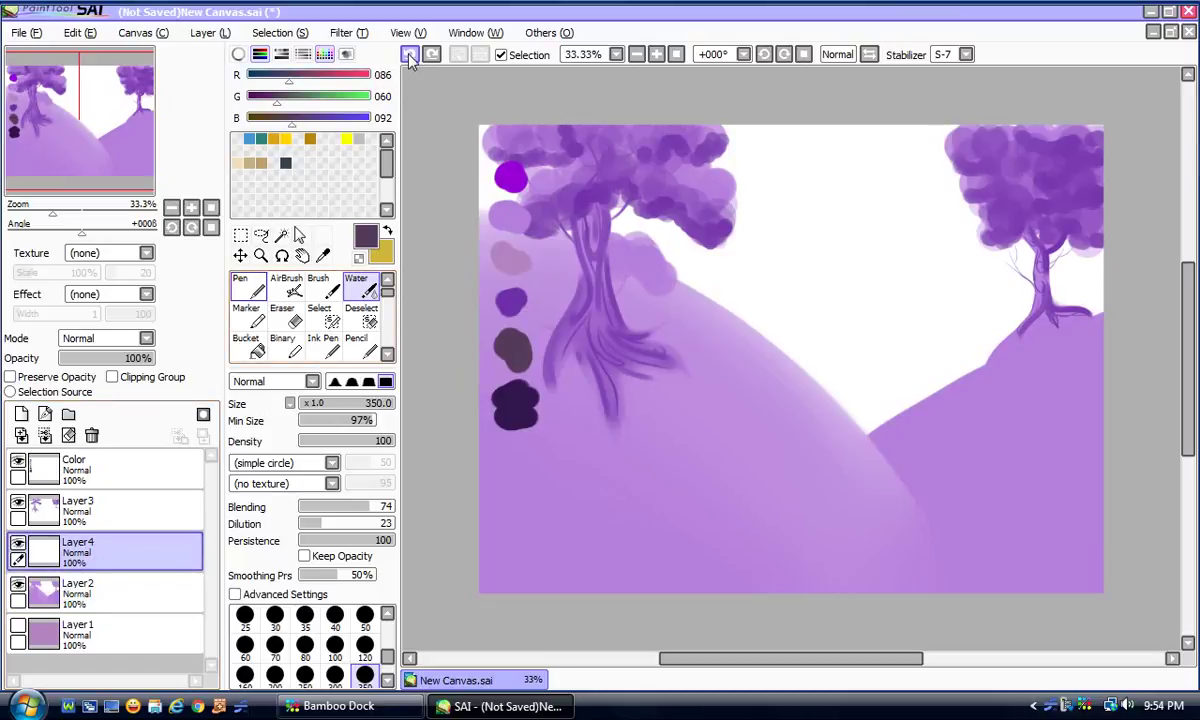
pyautogui.click(411, 55)
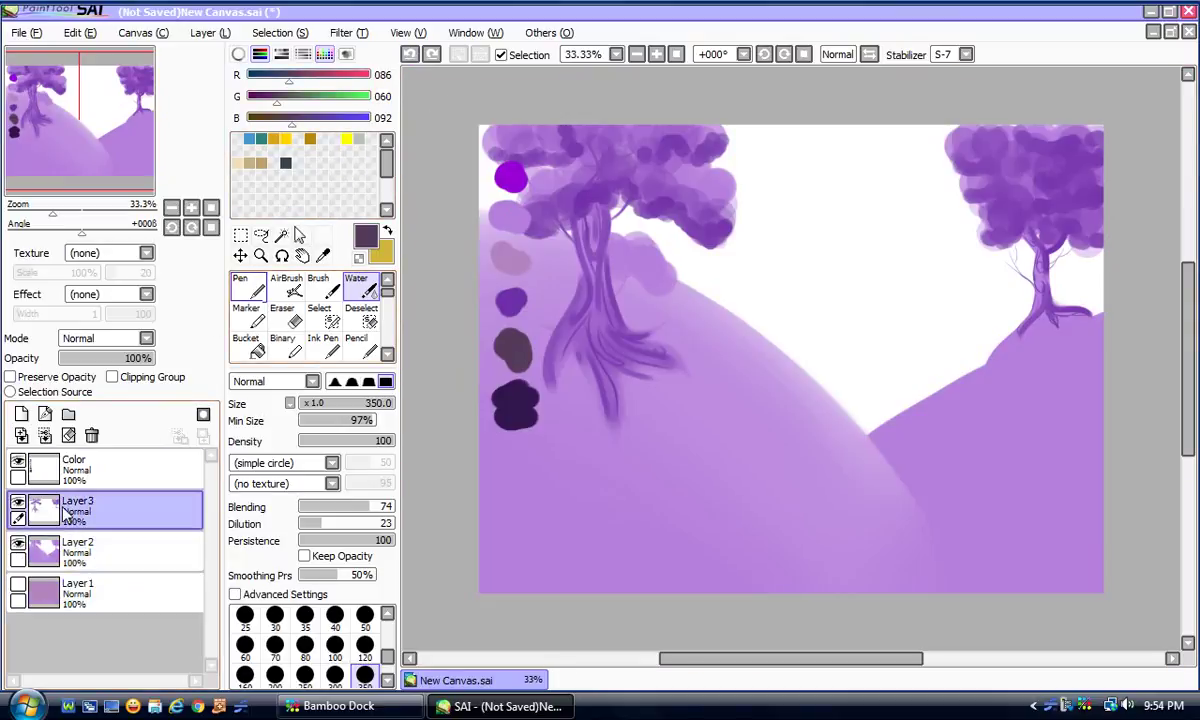
# Step: Show Layer1 and set Layer2's blending mode to Multiply
pyautogui.click(82, 338)
pyautogui.click(82, 357)
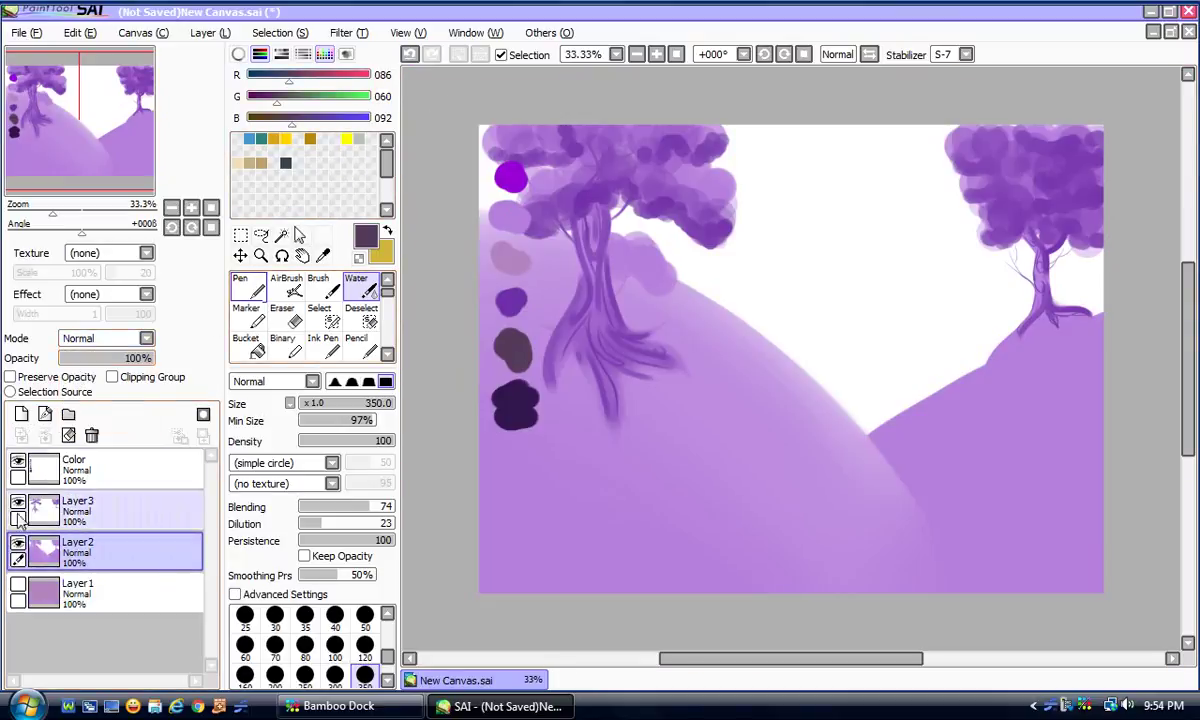
pyautogui.click(18, 585)
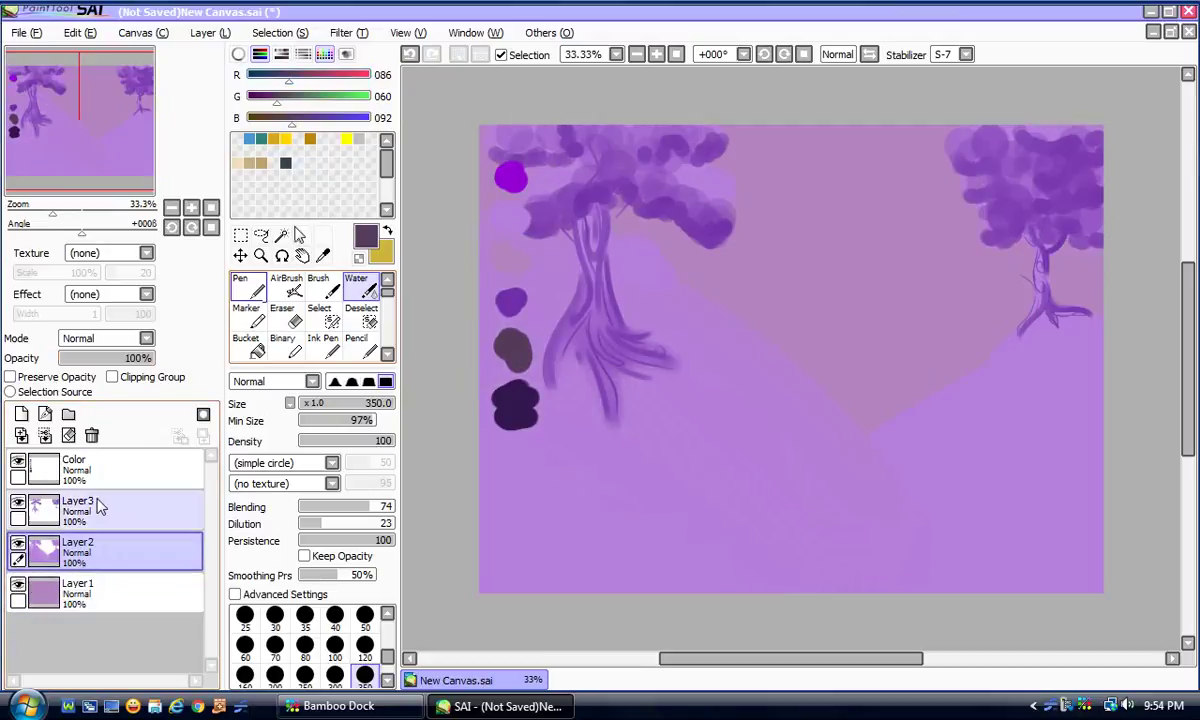
pyautogui.click(100, 338)
pyautogui.click(80, 369)
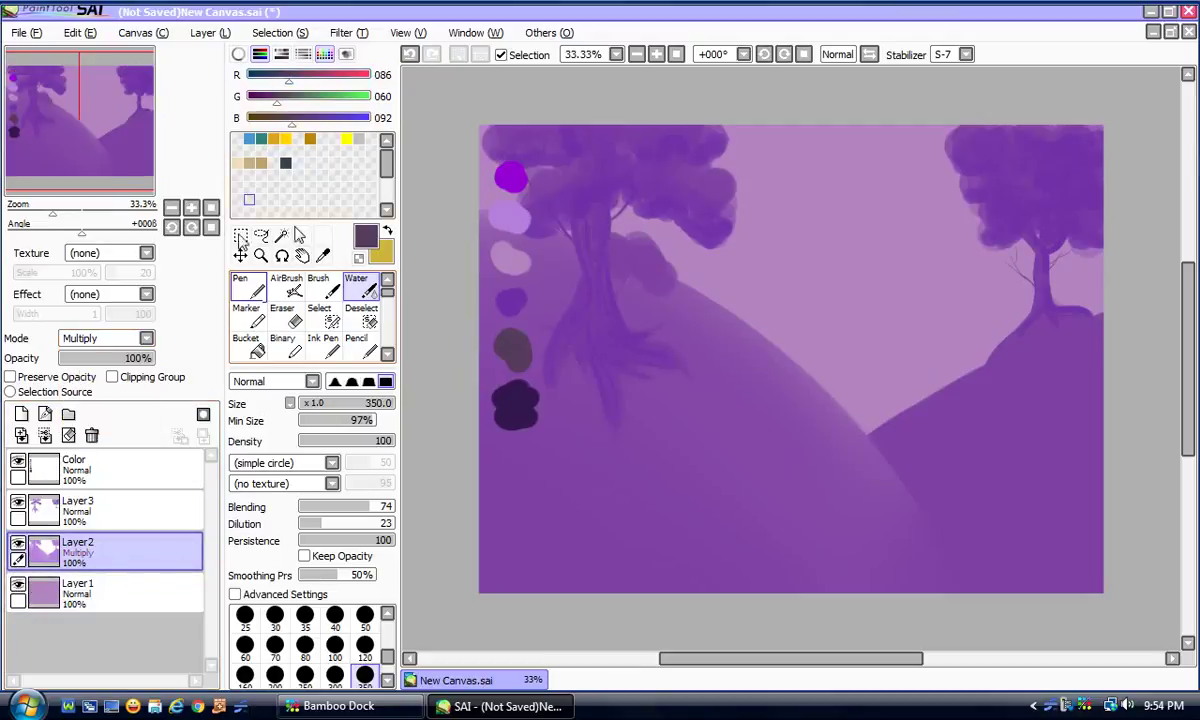
# Step: Set Layer3's blending mode to Multiply
pyautogui.click(85, 508)
pyautogui.click(100, 338)
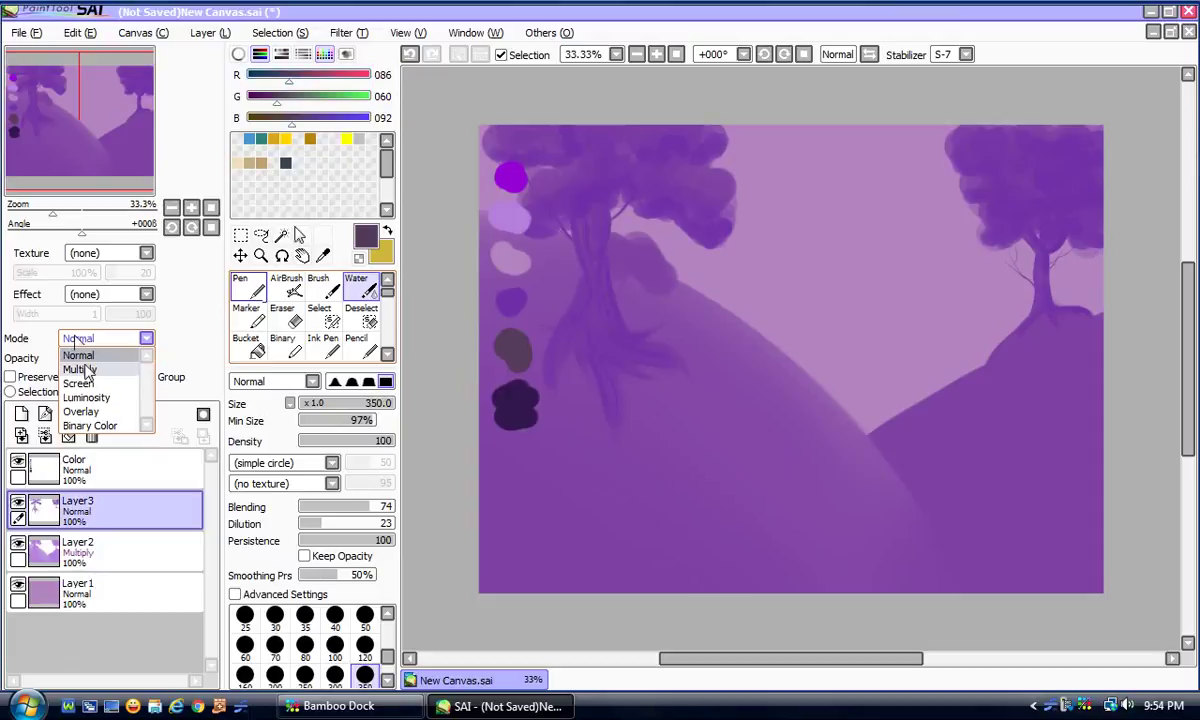
pyautogui.click(86, 366)
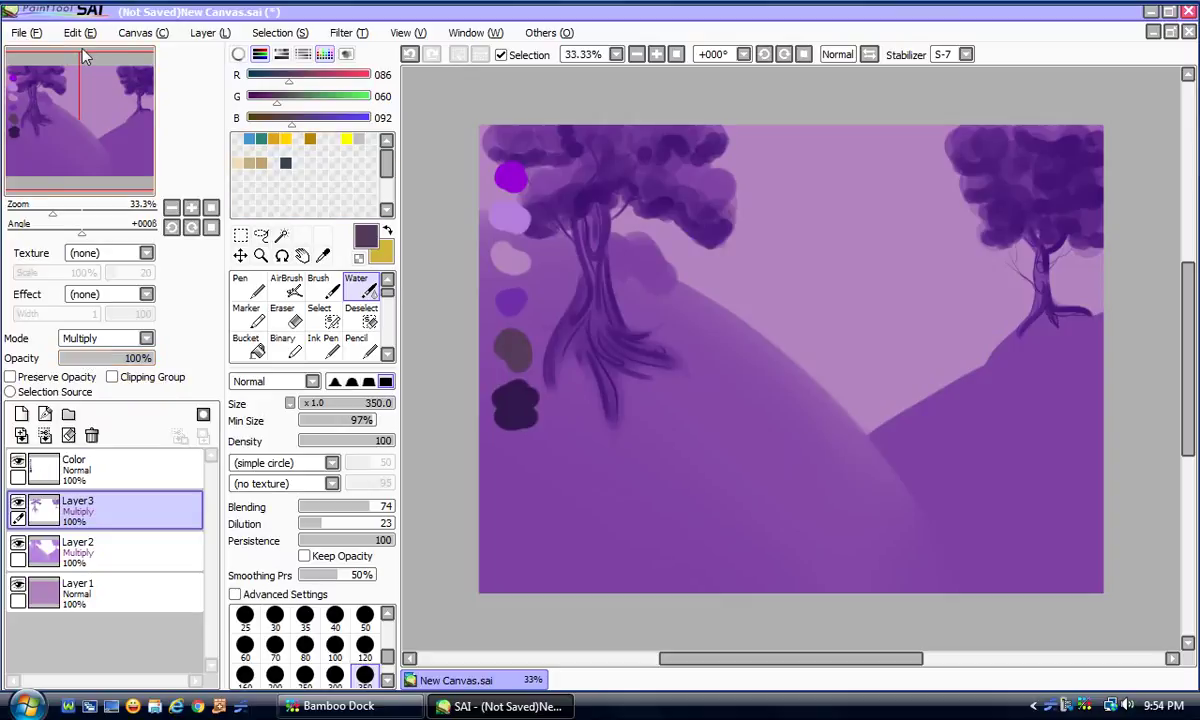
# Step: Save the painting as New Canvas.sai in the Stories folder, overwriting the existing file
pyautogui.click(19, 33)
pyautogui.click(45, 145)
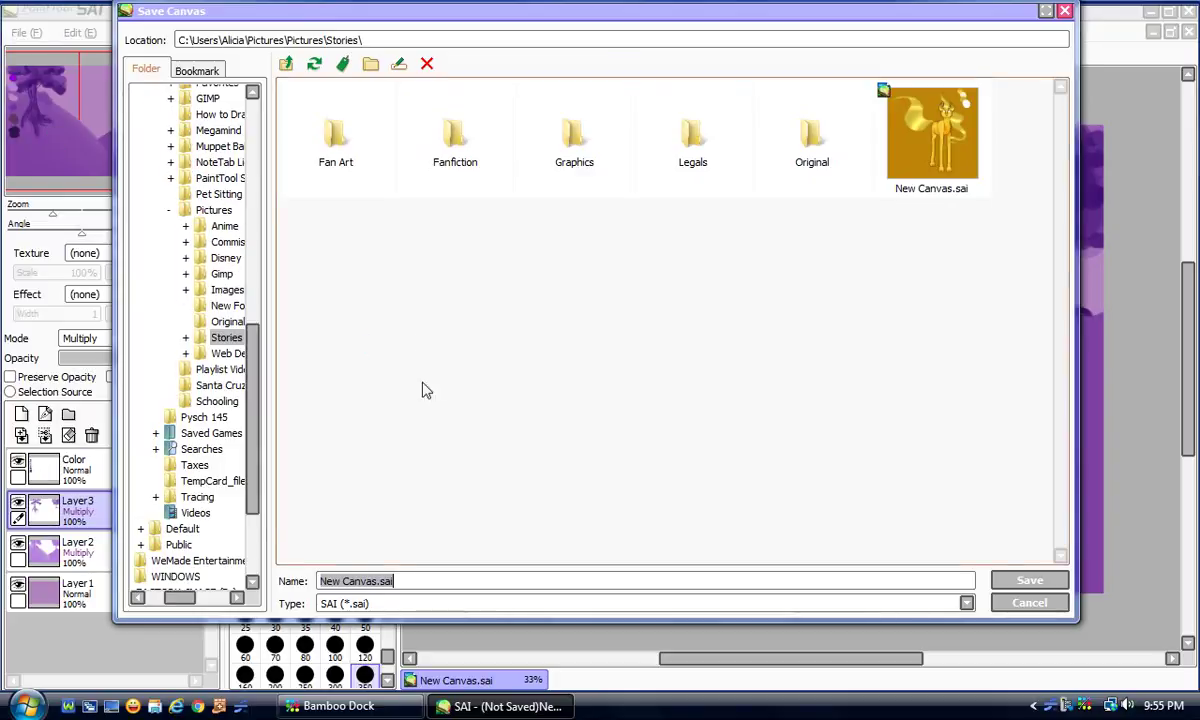
pyautogui.click(1022, 579)
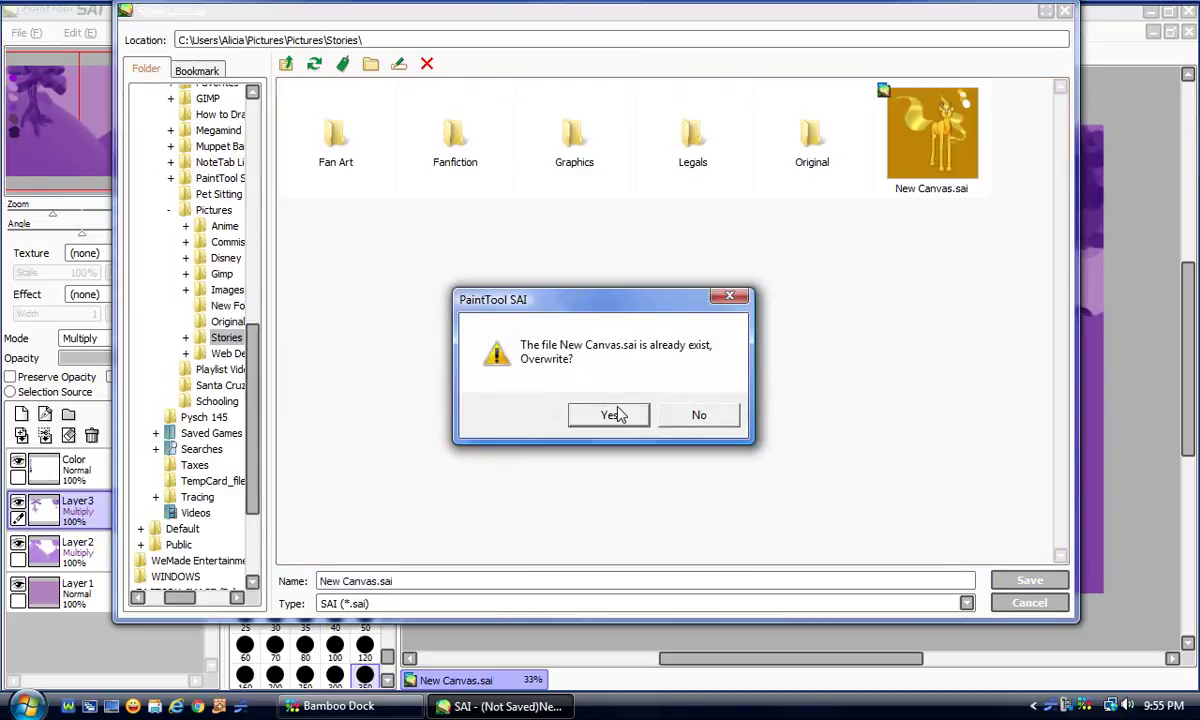
pyautogui.click(618, 410)
pyautogui.click(190, 208)
pyautogui.click(170, 208)
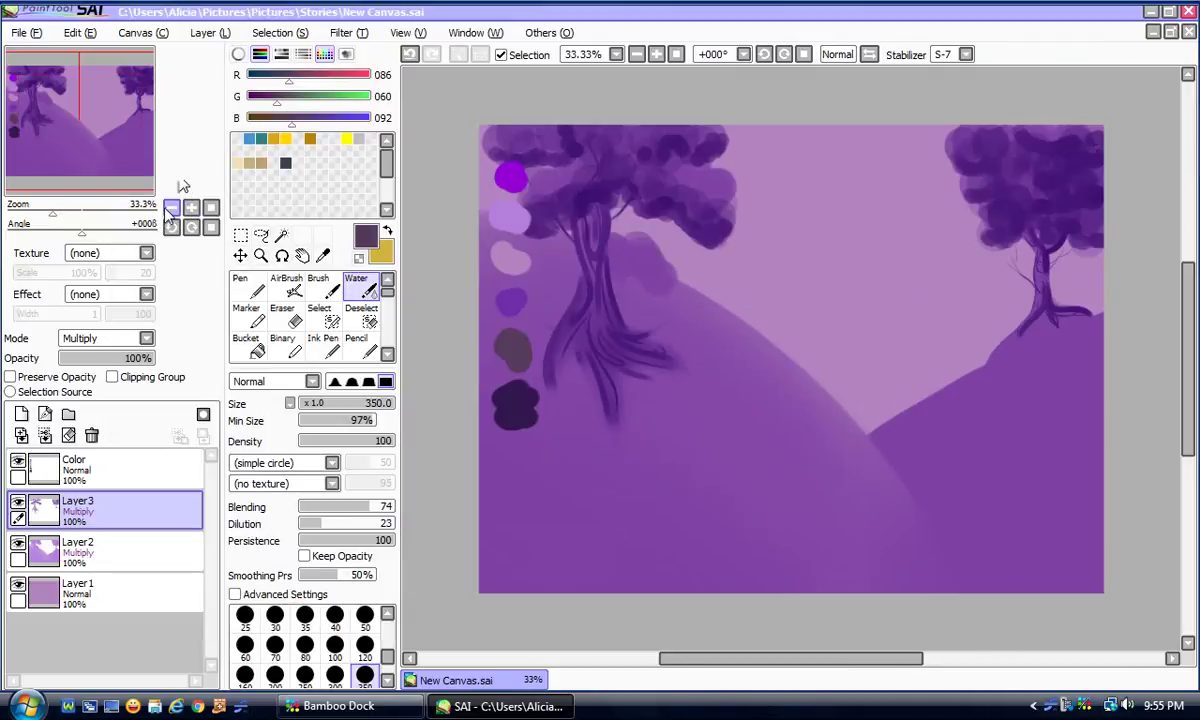
# Step: Make Layer1 the active layer and hide Layer2, Layer3 and the Color layer so only the background shows
pyautogui.click(95, 595)
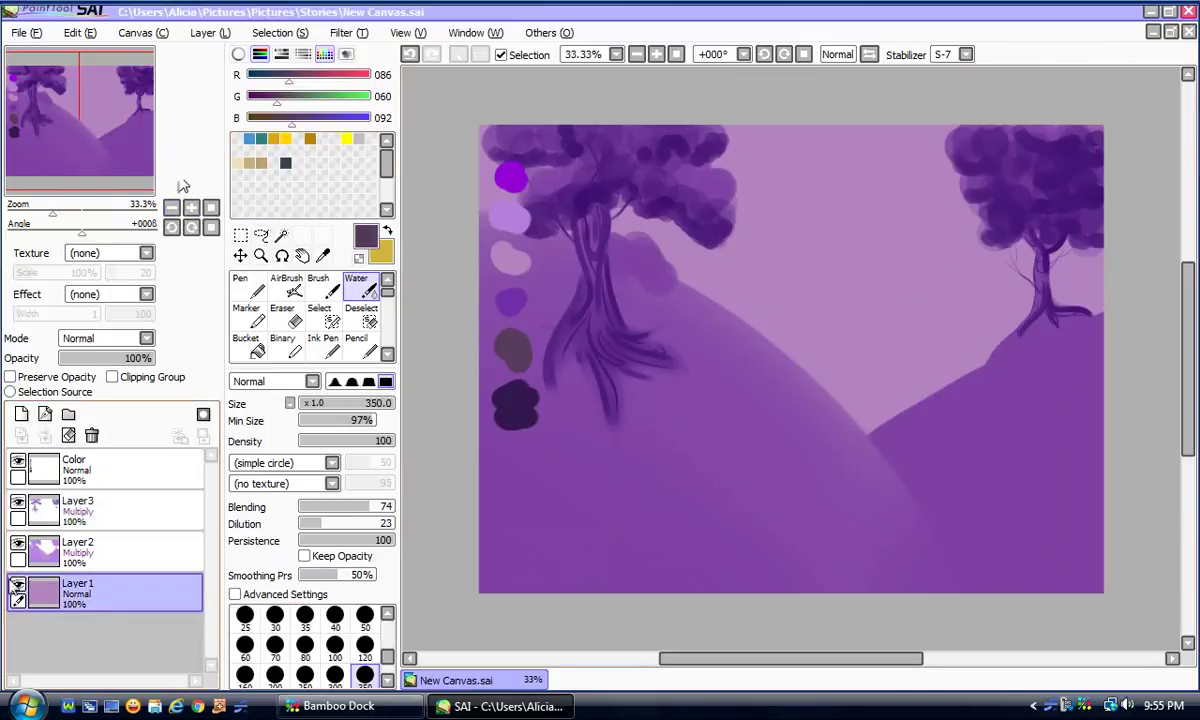
pyautogui.click(18, 586)
pyautogui.click(18, 586)
pyautogui.click(18, 545)
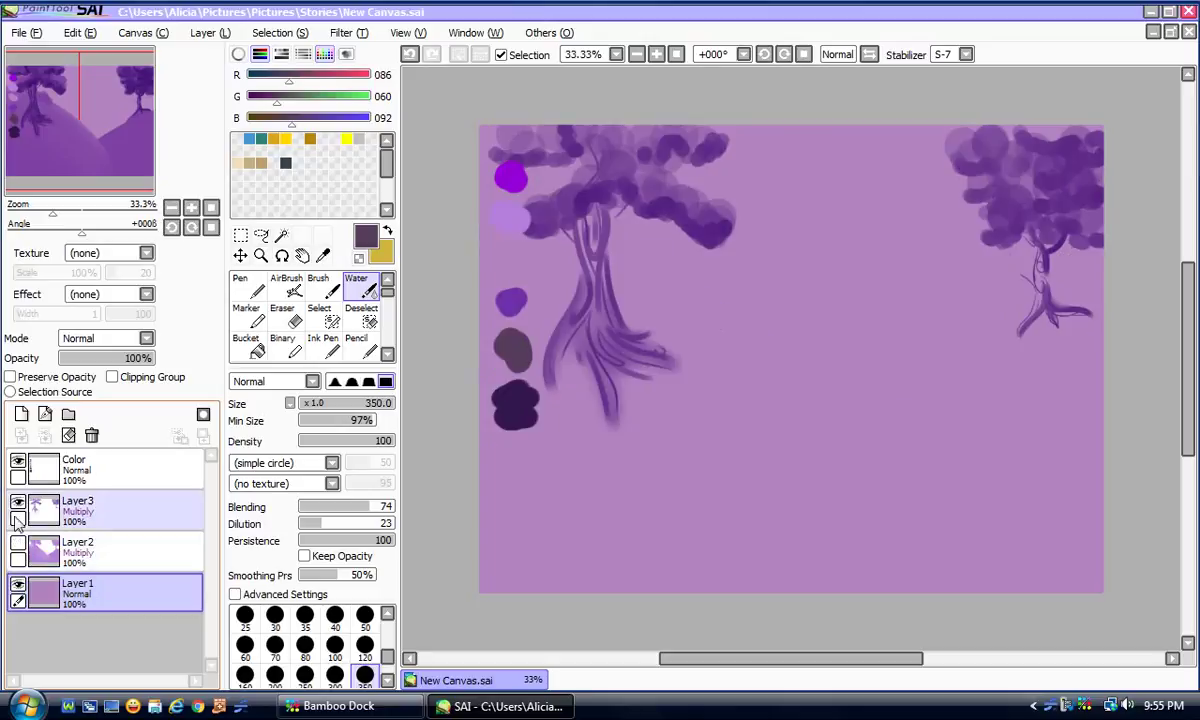
pyautogui.click(18, 503)
pyautogui.click(18, 462)
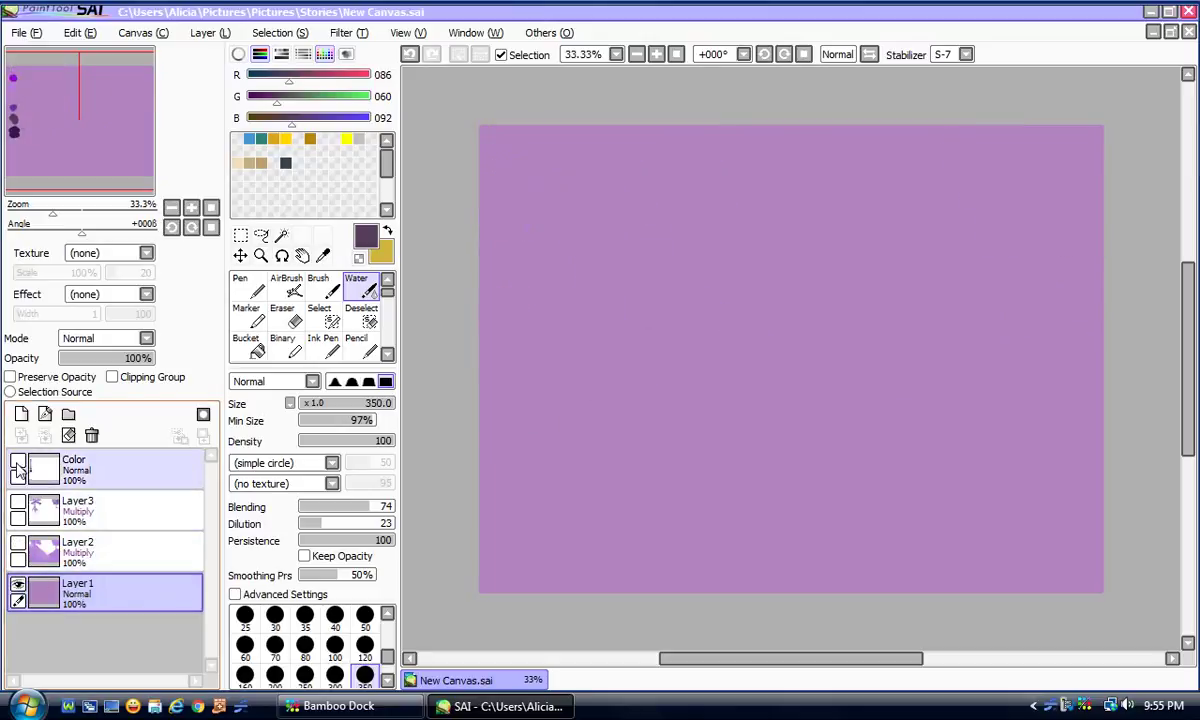
pyautogui.click(18, 462)
pyautogui.click(18, 462)
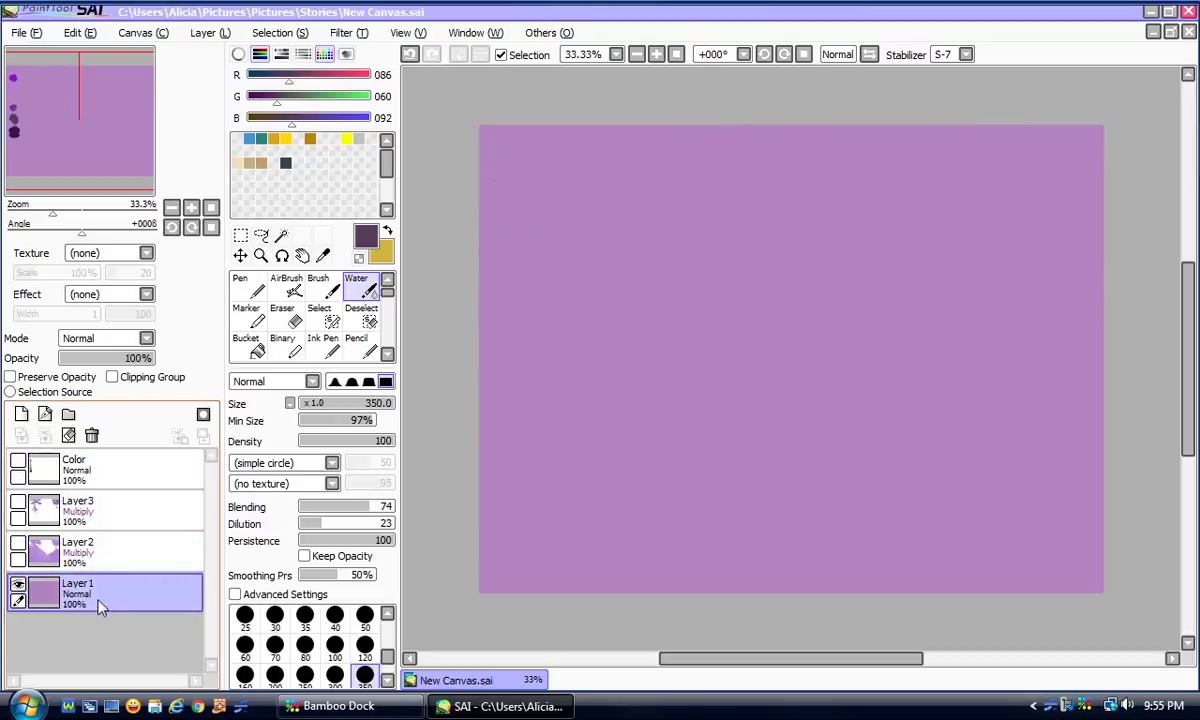
# Step: Erase three large clouds out of Layer1's mauve sky using the Eraser with the Bark2 shape at size 350
pyautogui.click(288, 316)
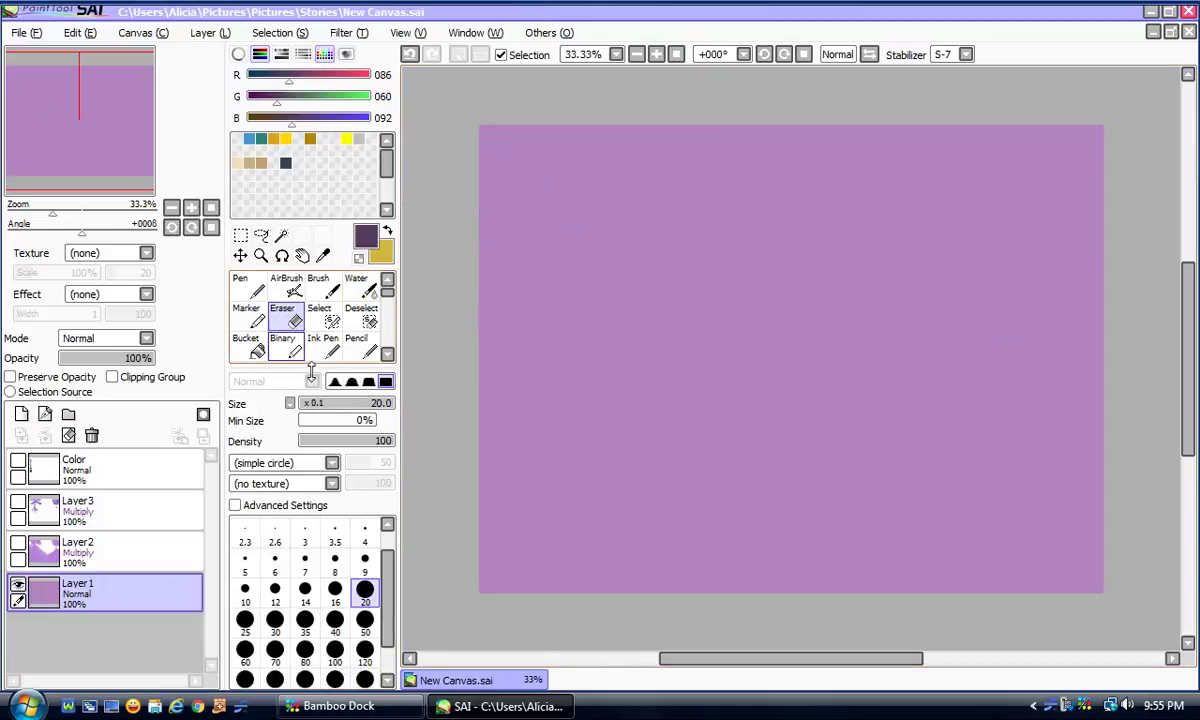
pyautogui.click(245, 463)
pyautogui.click(260, 494)
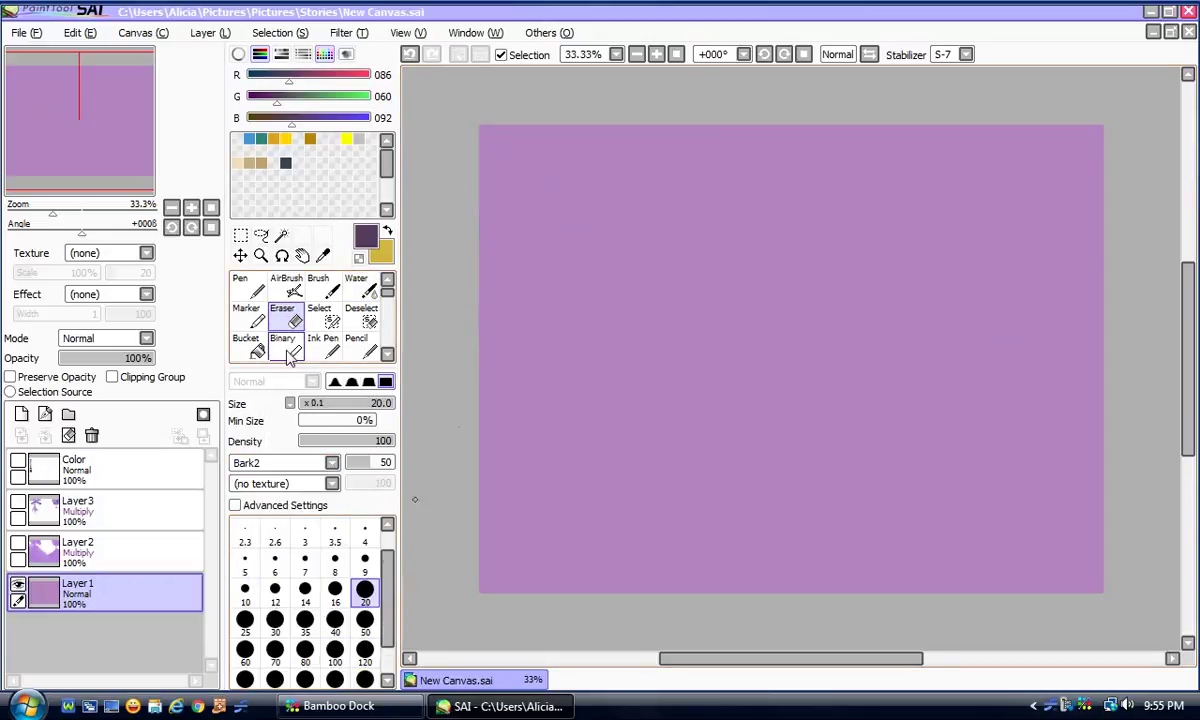
pyautogui.click(365, 678)
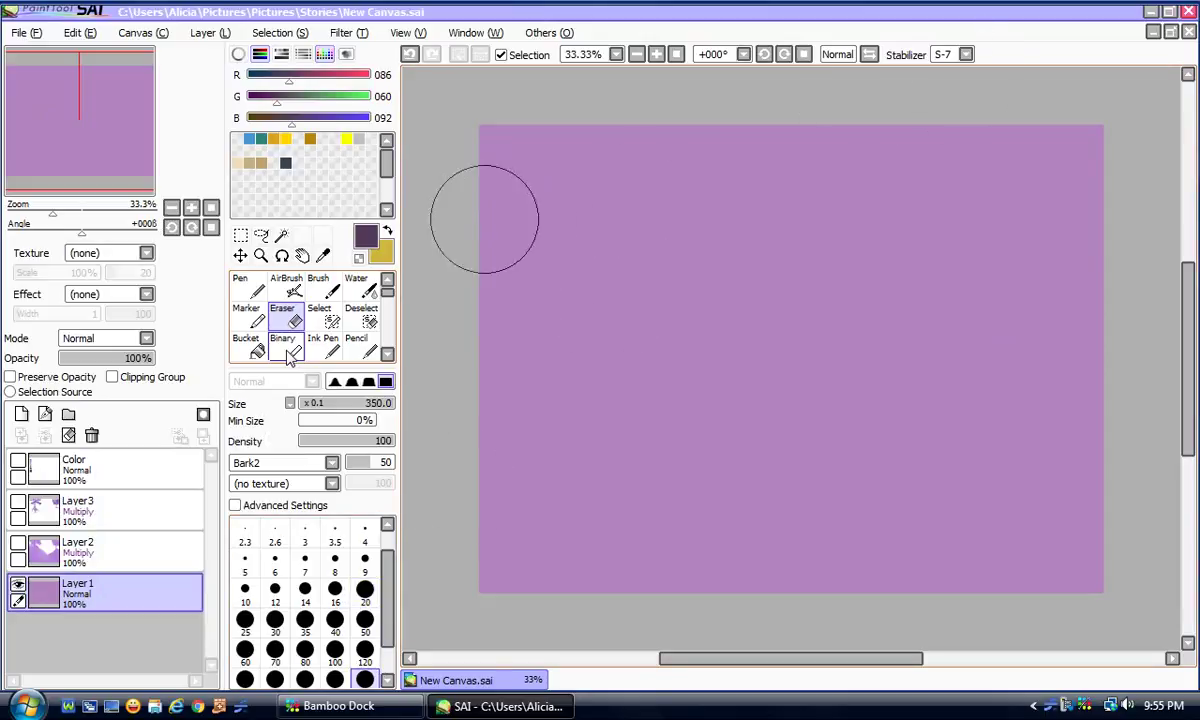
pyautogui.moveTo(450, 180)
pyautogui.mouseDown()
pyautogui.moveTo(522, 222)
pyautogui.moveTo(460, 179)
pyautogui.moveTo(475, 197)
pyautogui.moveTo(535, 211)
pyautogui.moveTo(638, 195)
pyautogui.moveTo(558, 204)
pyautogui.moveTo(463, 192)
pyautogui.mouseUp()
pyautogui.moveTo(546, 192)
pyautogui.mouseDown()
pyautogui.moveTo(600, 204)
pyautogui.moveTo(565, 199)
pyautogui.moveTo(621, 181)
pyautogui.moveTo(662, 185)
pyautogui.moveTo(632, 182)
pyautogui.mouseUp()
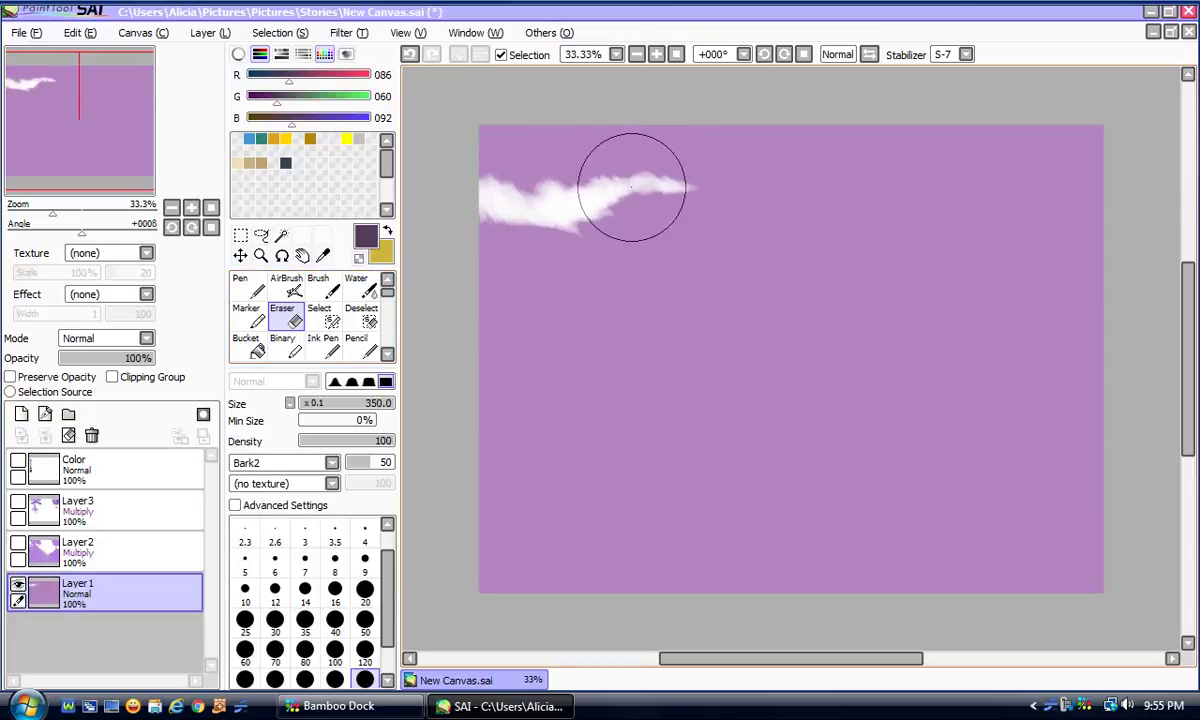
pyautogui.moveTo(1106, 228)
pyautogui.mouseDown()
pyautogui.moveTo(1042, 202)
pyautogui.moveTo(1020, 222)
pyautogui.moveTo(956, 234)
pyautogui.moveTo(1017, 220)
pyautogui.moveTo(975, 224)
pyautogui.moveTo(984, 275)
pyautogui.moveTo(977, 249)
pyautogui.moveTo(921, 240)
pyautogui.moveTo(928, 250)
pyautogui.moveTo(871, 227)
pyautogui.moveTo(960, 245)
pyautogui.moveTo(913, 248)
pyautogui.mouseUp()
pyautogui.moveTo(675, 327)
pyautogui.mouseDown()
pyautogui.moveTo(735, 323)
pyautogui.moveTo(681, 332)
pyautogui.moveTo(820, 337)
pyautogui.mouseUp()
pyautogui.moveTo(718, 316)
pyautogui.mouseDown()
pyautogui.moveTo(817, 303)
pyautogui.moveTo(868, 318)
pyautogui.mouseUp()
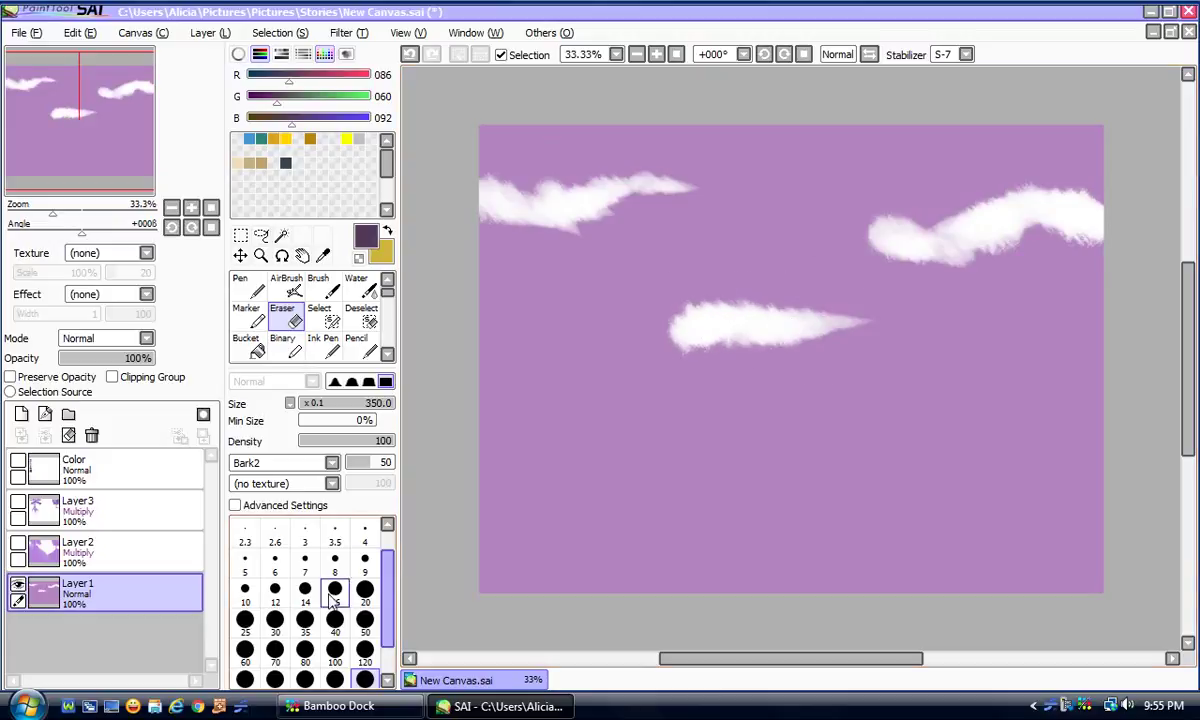
# Step: Erase several smaller clouds across Layer1's sky at Eraser size 50, and show Layer2 and Layer3 again
pyautogui.click(364, 590)
pyautogui.click(364, 620)
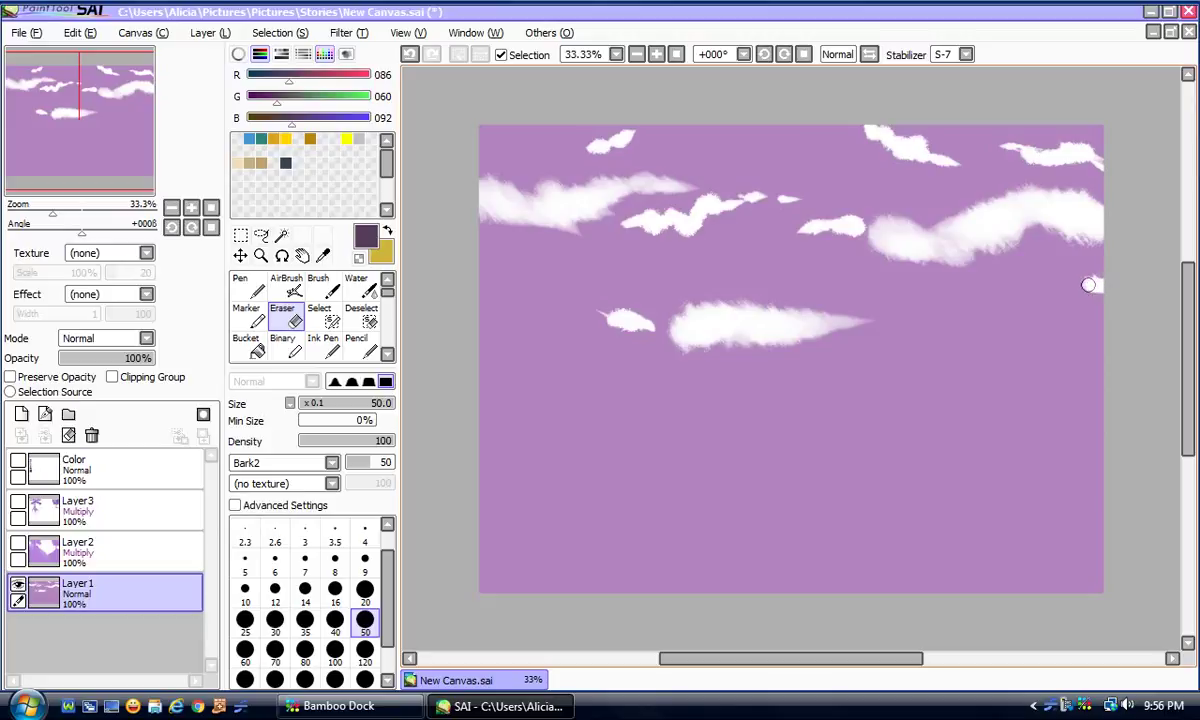
pyautogui.click(18, 542)
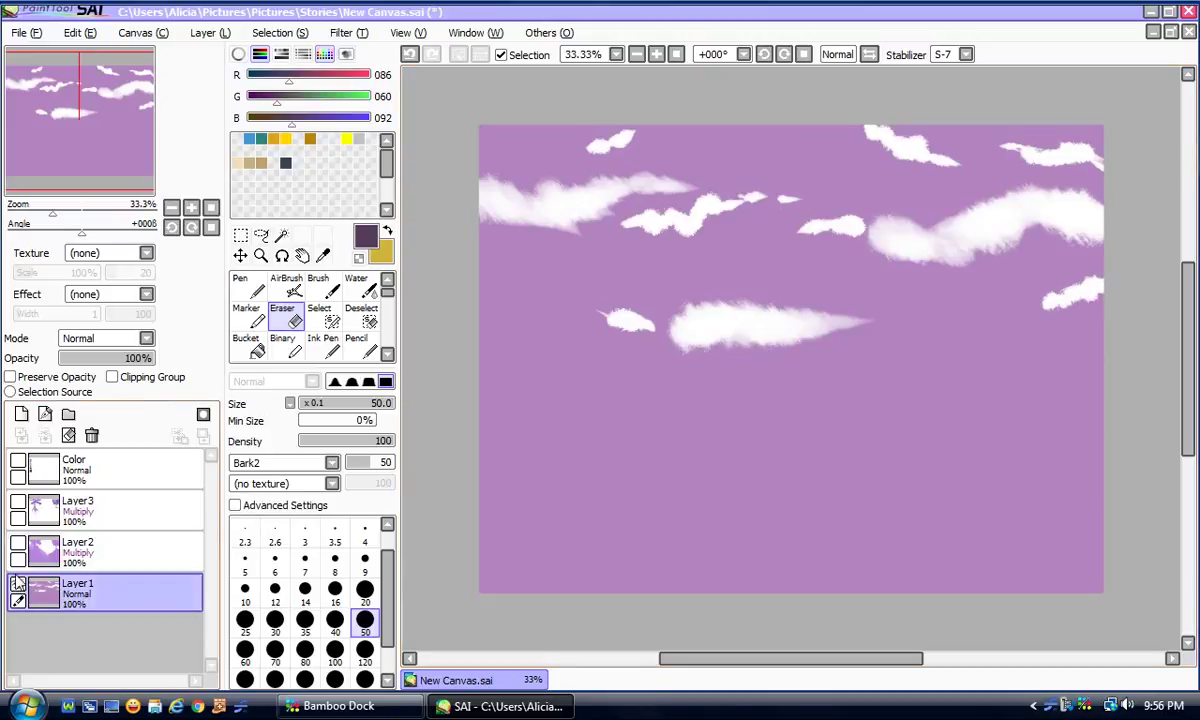
pyautogui.click(18, 501)
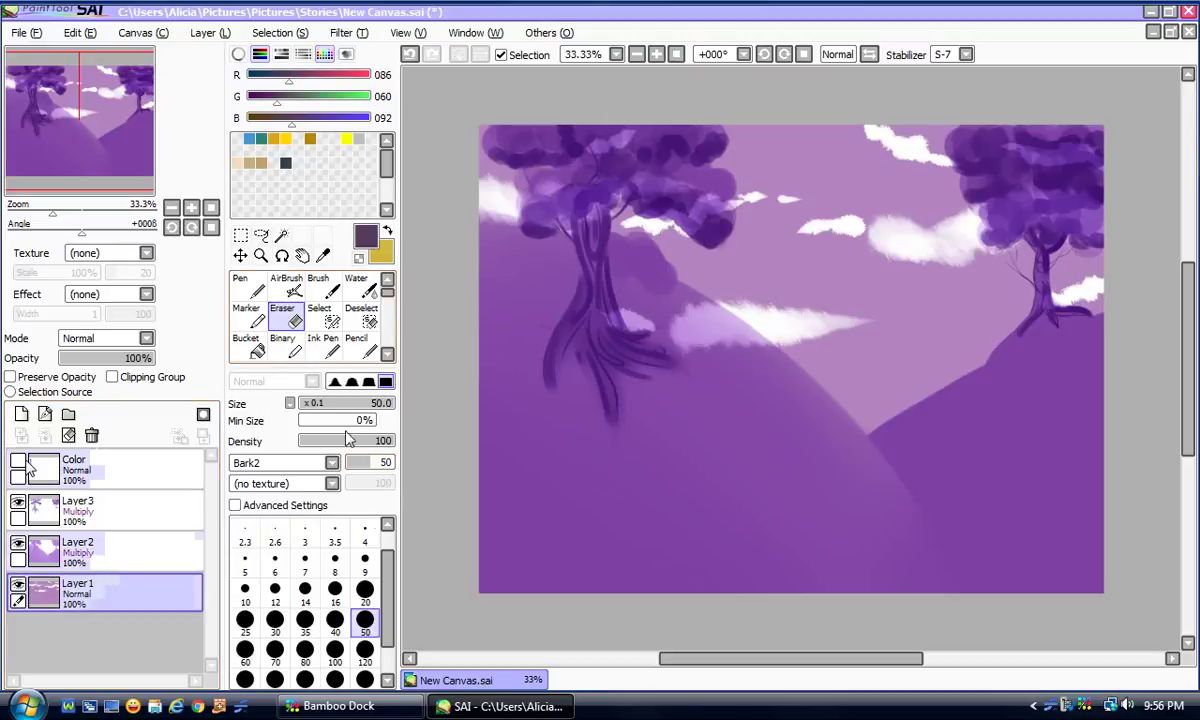
# Step: Try erasing another cloud behind the left tree with the Eraser at size 120 and the stabilizer at 1
pyautogui.click(365, 650)
pyautogui.click(955, 55)
pyautogui.click(938, 85)
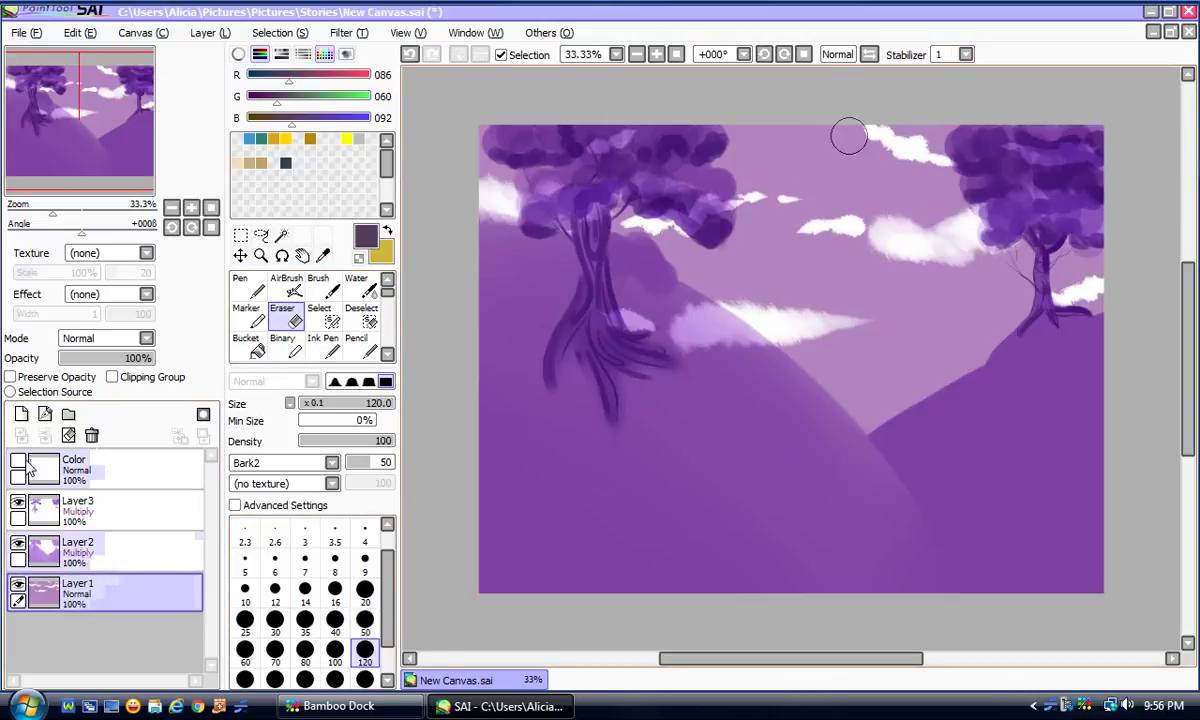
pyautogui.moveTo(469, 238)
pyautogui.mouseDown()
pyautogui.moveTo(640, 299)
pyautogui.moveTo(663, 343)
pyautogui.mouseUp()
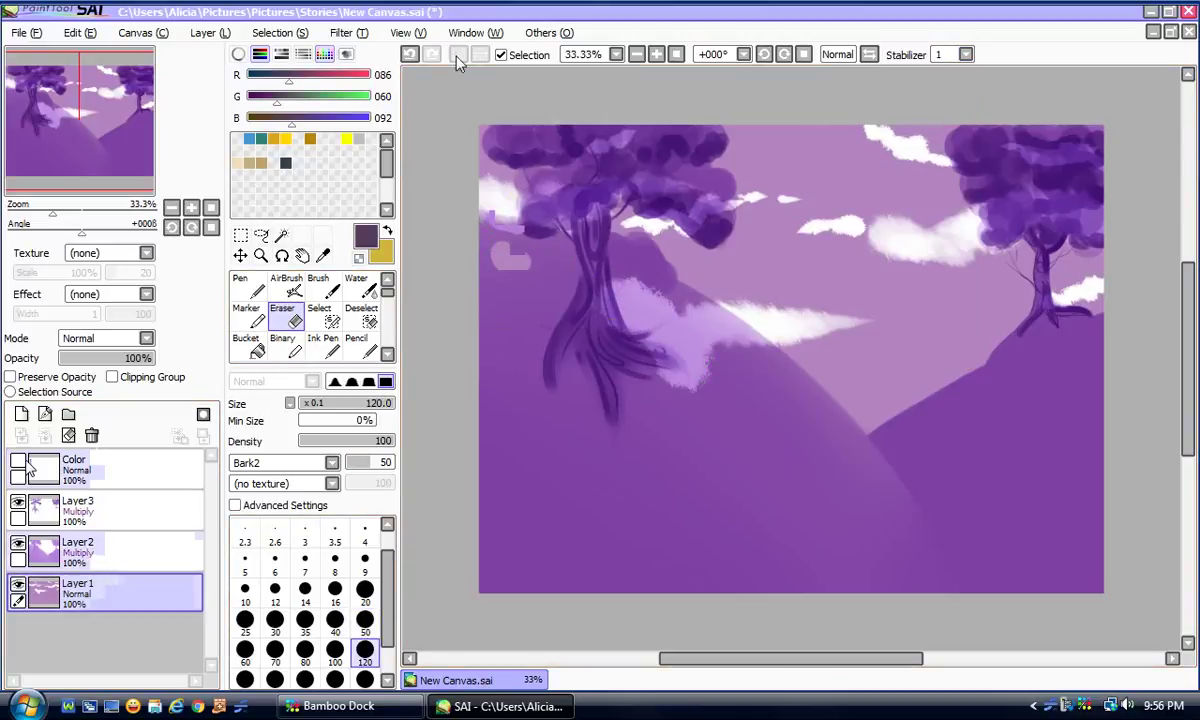
# Step: Show the Color layer and undo the last eraser stroke behind the left tree
pyautogui.click(18, 461)
pyautogui.hotkey('ctrl', 'z')
pyautogui.click(18, 584)
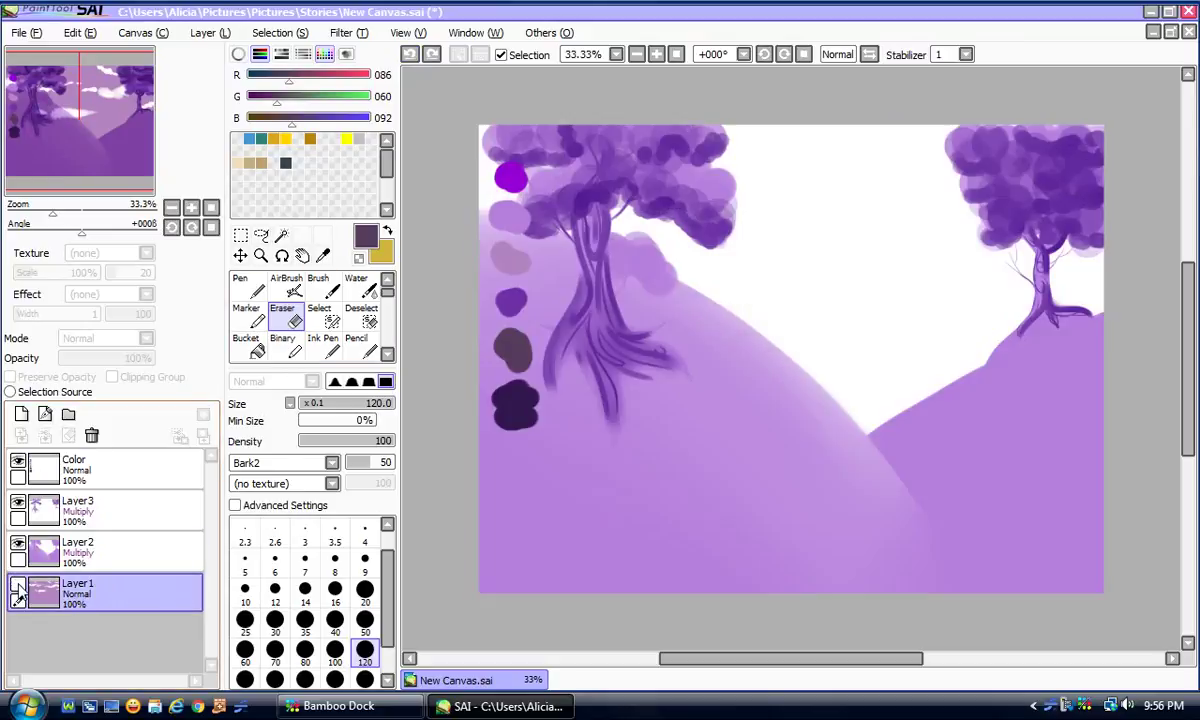
pyautogui.click(18, 584)
# Step: Cover the cloud overlapping the left hill with the Water brush at size 350, and set the stabilizer to S-7
pyautogui.click(322, 256)
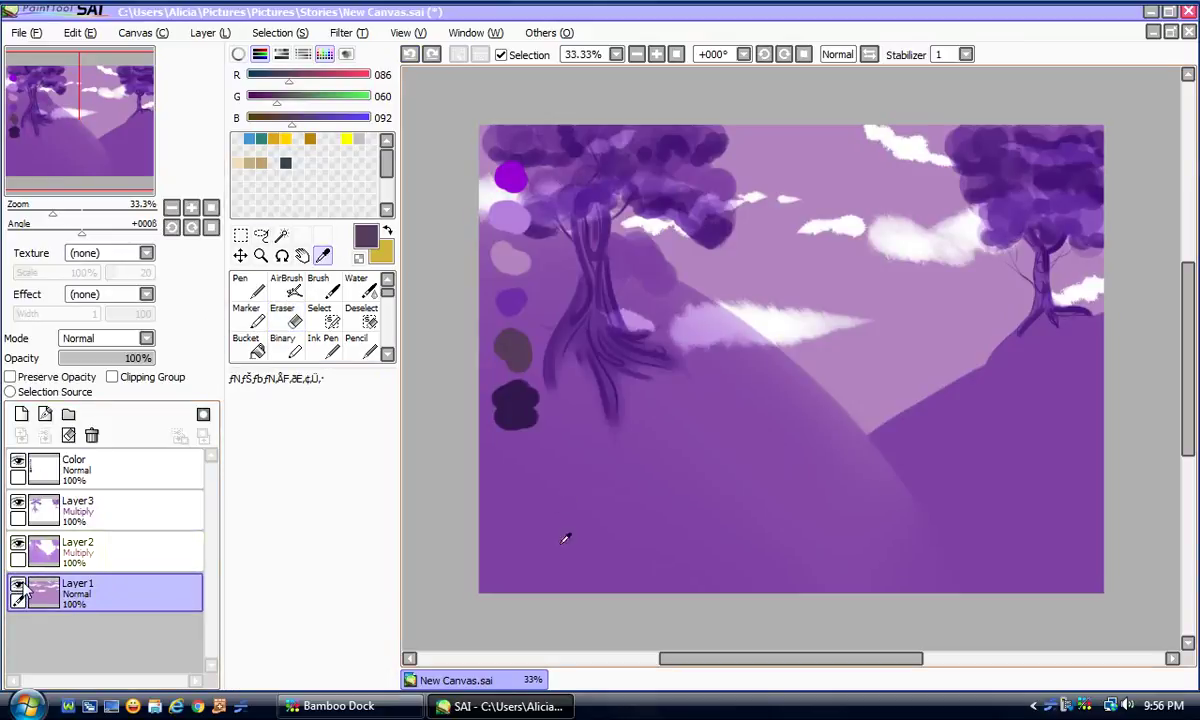
pyautogui.click(356, 289)
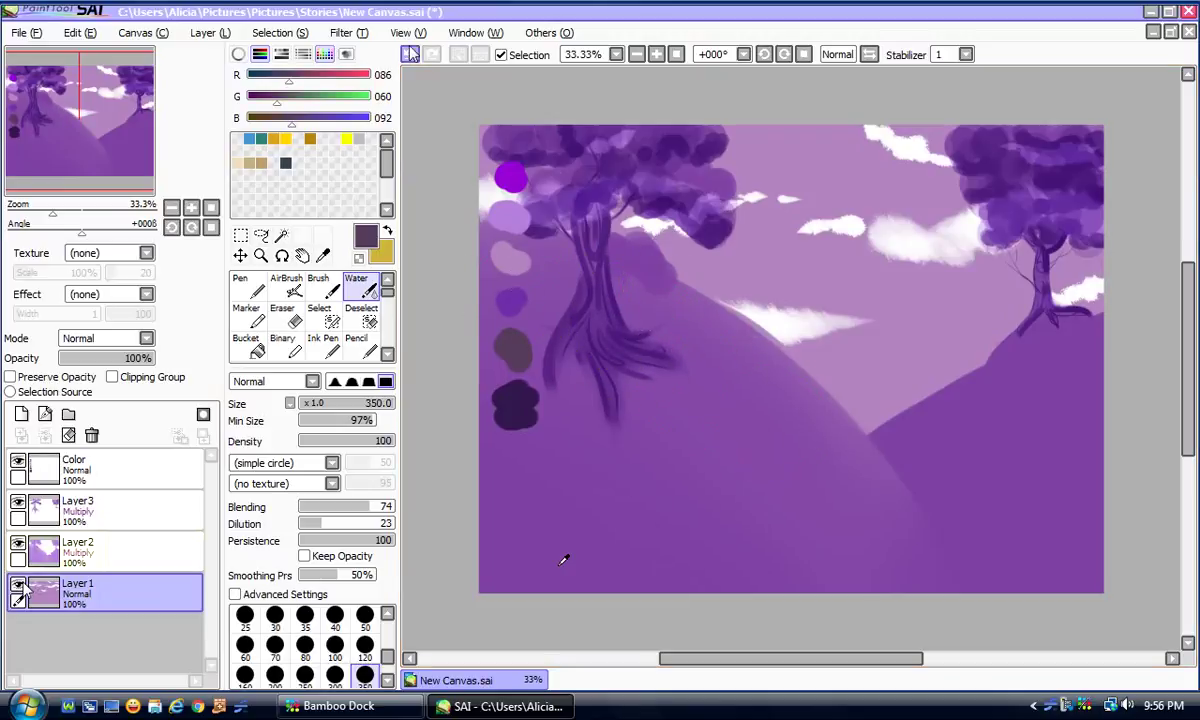
pyautogui.click(940, 54)
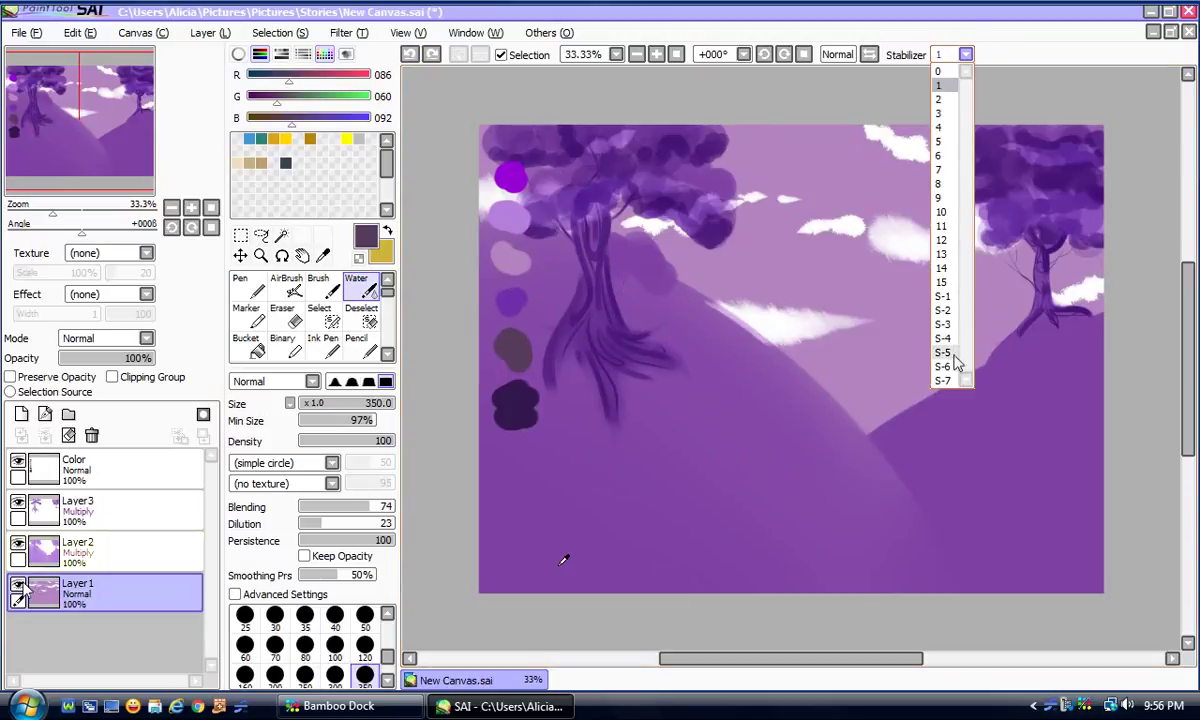
pyautogui.click(945, 378)
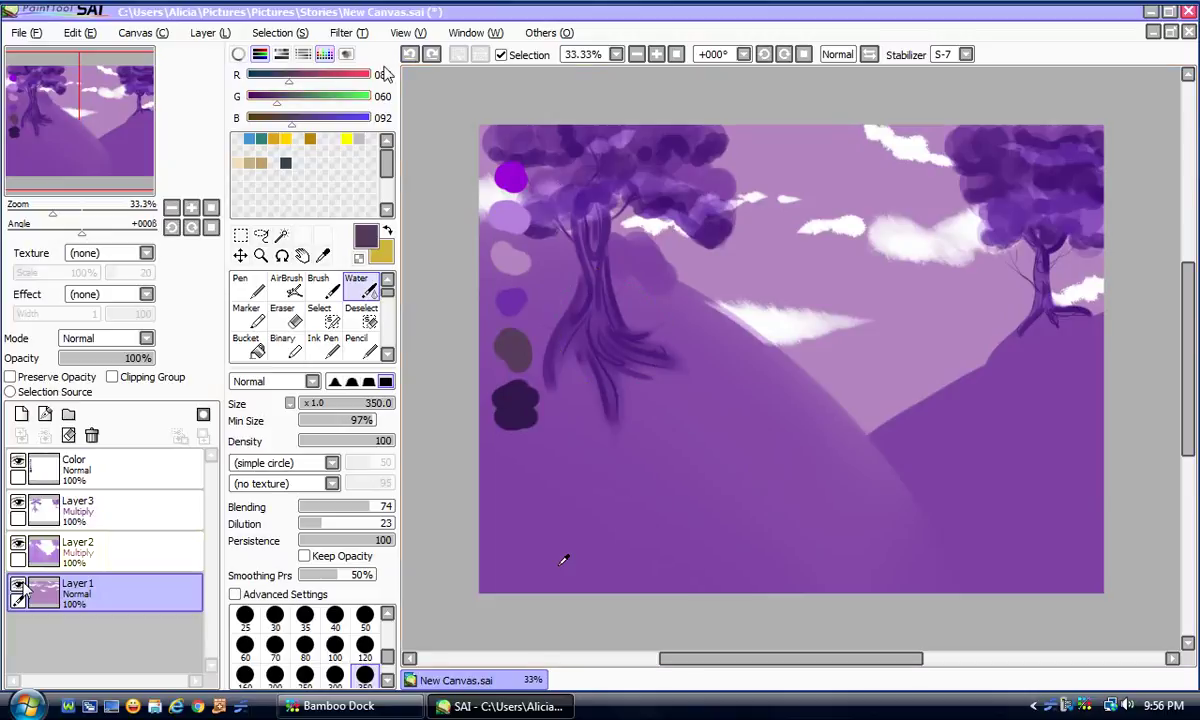
# Step: Blend the remaining cloud traces along the left hill on Layer1 with the Water brush at size 120
pyautogui.click(364, 645)
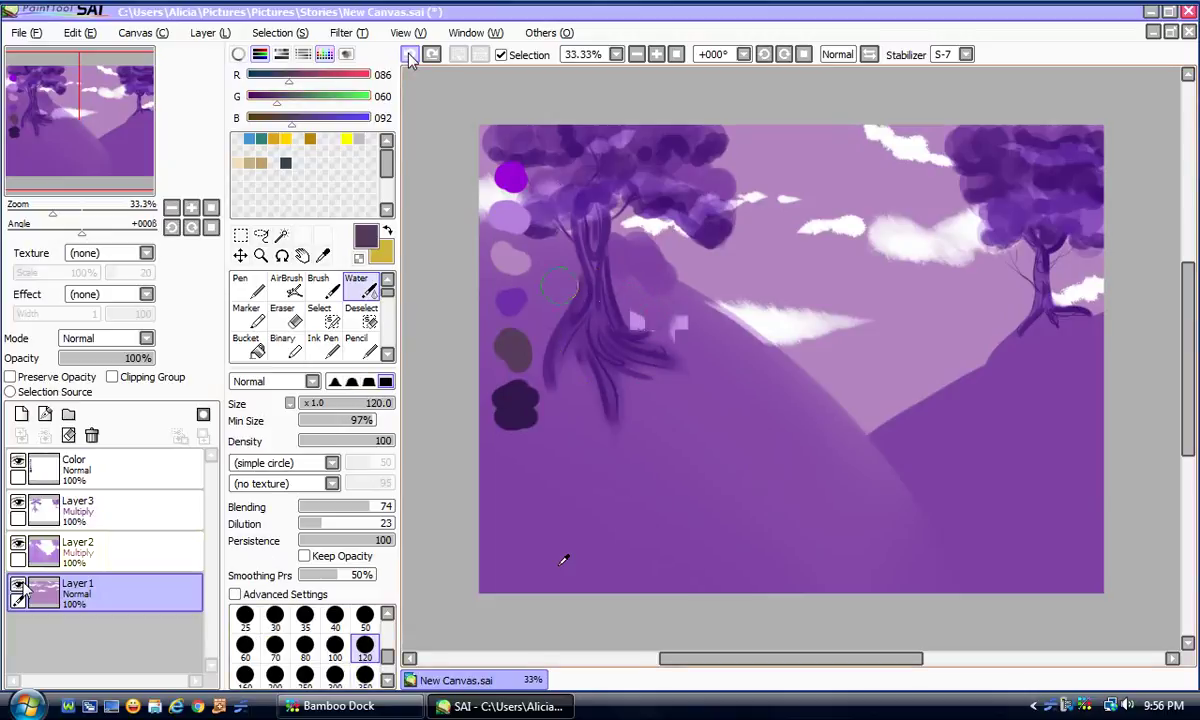
pyautogui.moveTo(559, 285)
pyautogui.mouseDown()
pyautogui.moveTo(690, 345)
pyautogui.moveTo(573, 283)
pyautogui.moveTo(605, 288)
pyautogui.moveTo(710, 343)
pyautogui.moveTo(641, 292)
pyautogui.moveTo(655, 296)
pyautogui.moveTo(750, 357)
pyautogui.mouseUp()
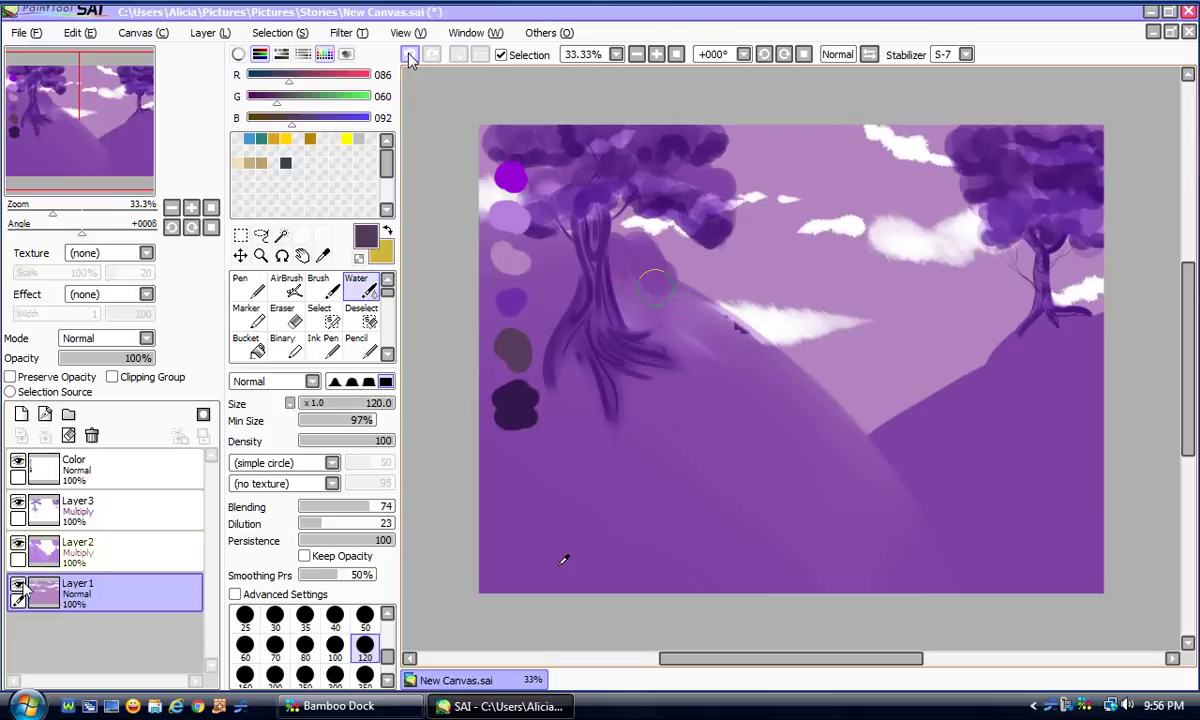
pyautogui.moveTo(655, 287); pyautogui.dragTo(816, 395)
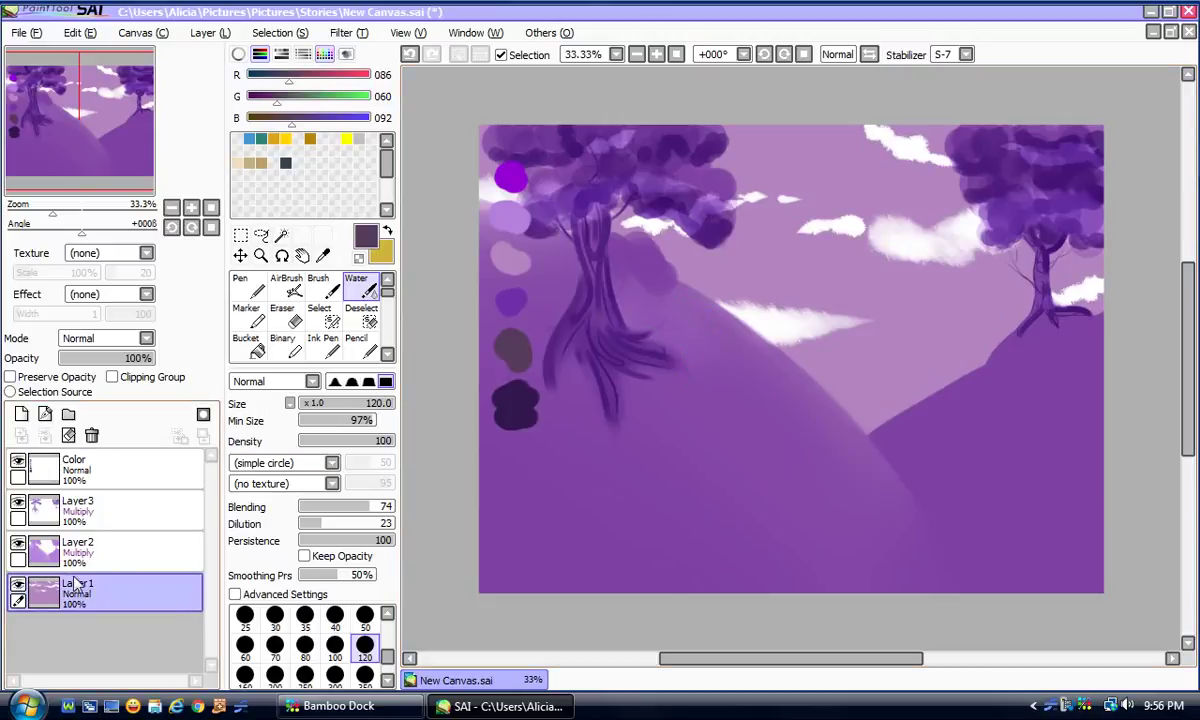
# Step: Make Layer2 the active layer and set the Water brush's shape to Bark2
pyautogui.click(18, 543)
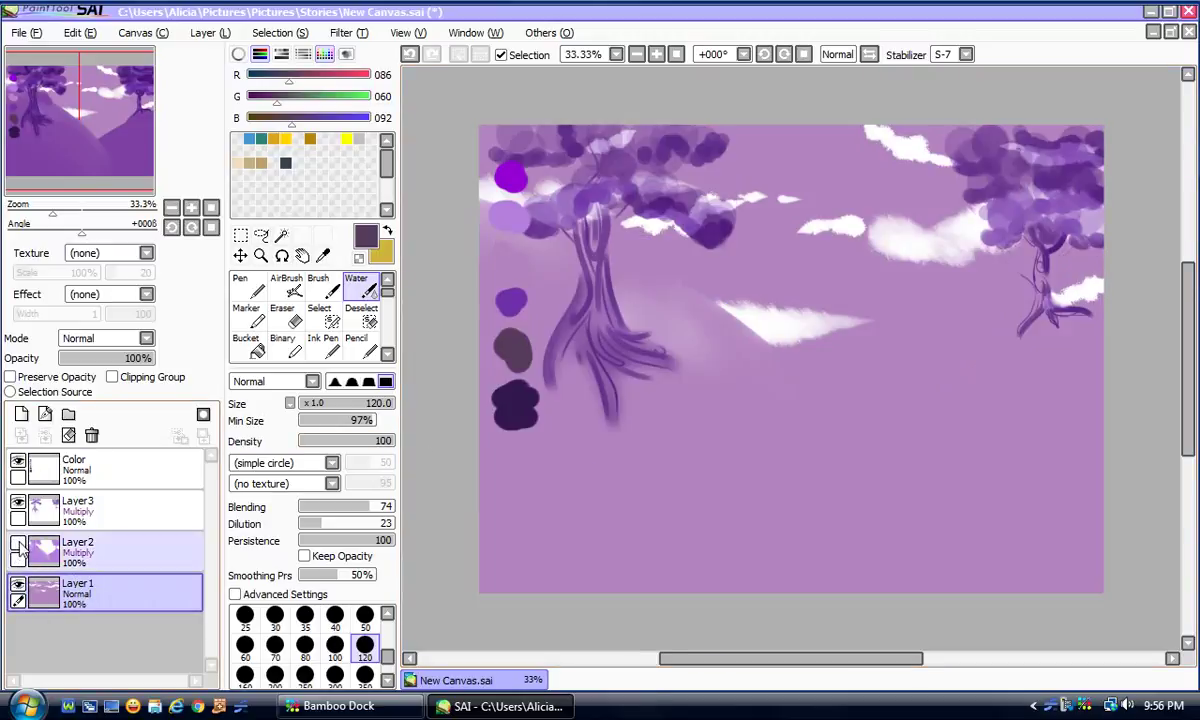
pyautogui.click(18, 543)
pyautogui.click(66, 551)
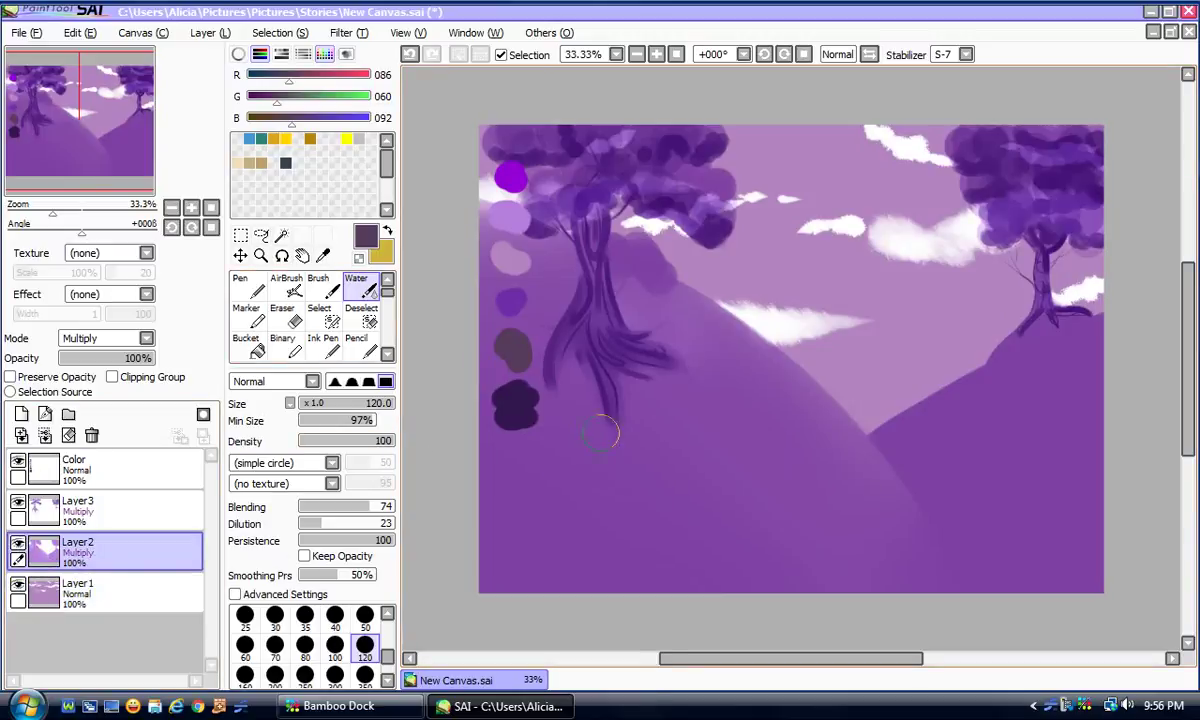
pyautogui.click(269, 470)
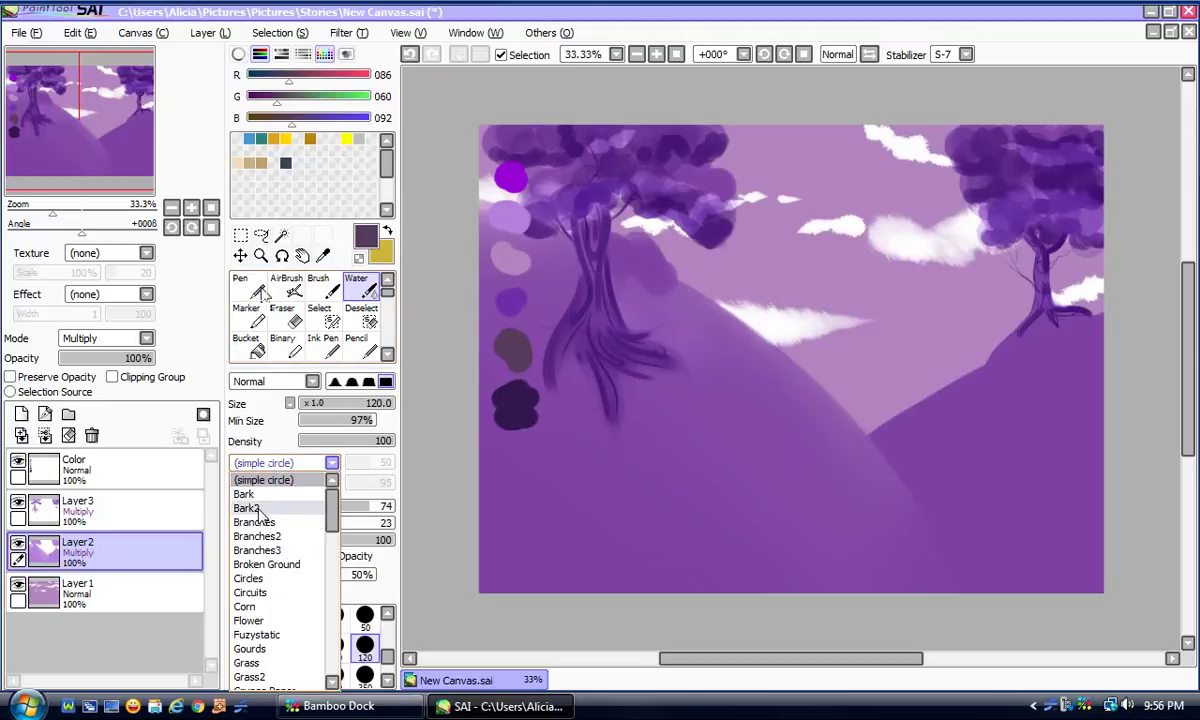
pyautogui.click(257, 509)
# Step: Pick the darkest purple swatch from the canvas and set the Water brush's size to 350
pyautogui.click(324, 257)
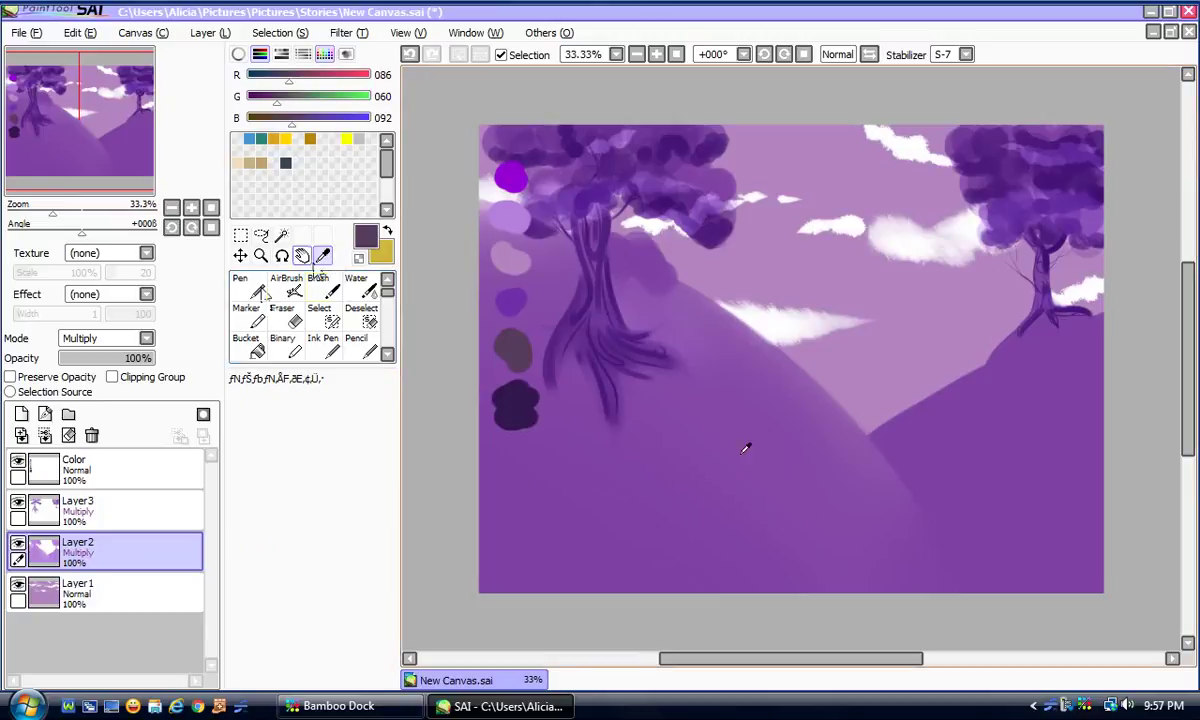
pyautogui.click(504, 394)
pyautogui.click(257, 289)
pyautogui.click(369, 290)
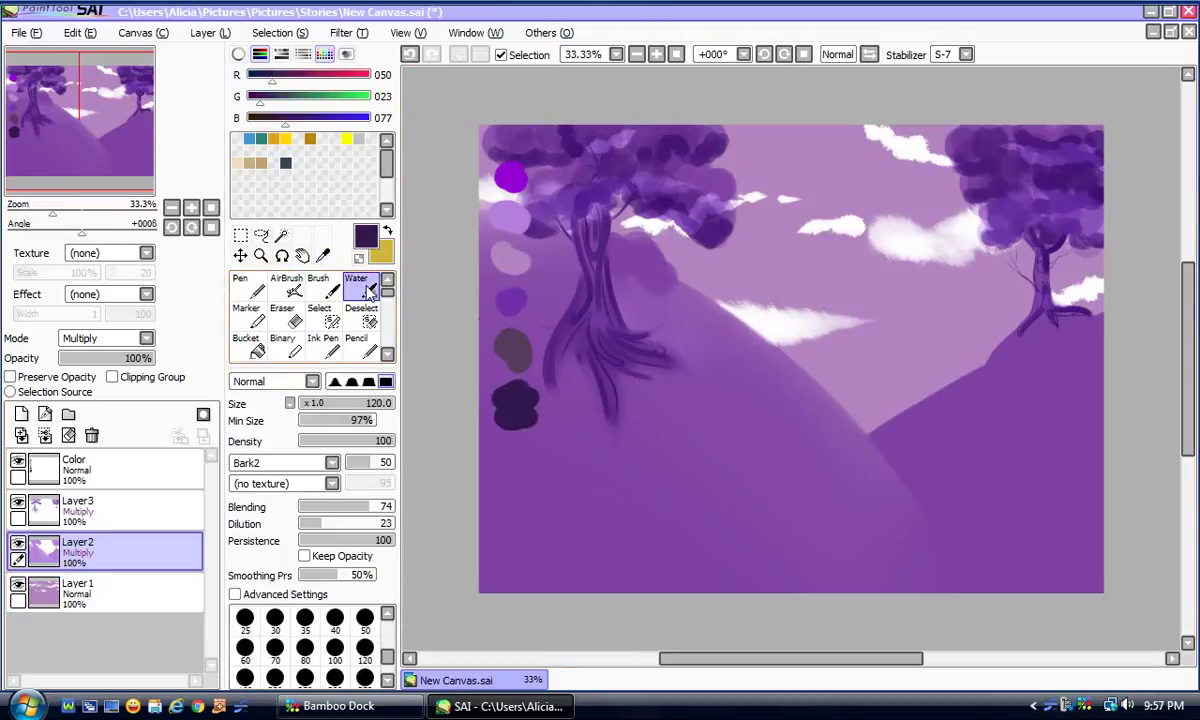
pyautogui.click(365, 678)
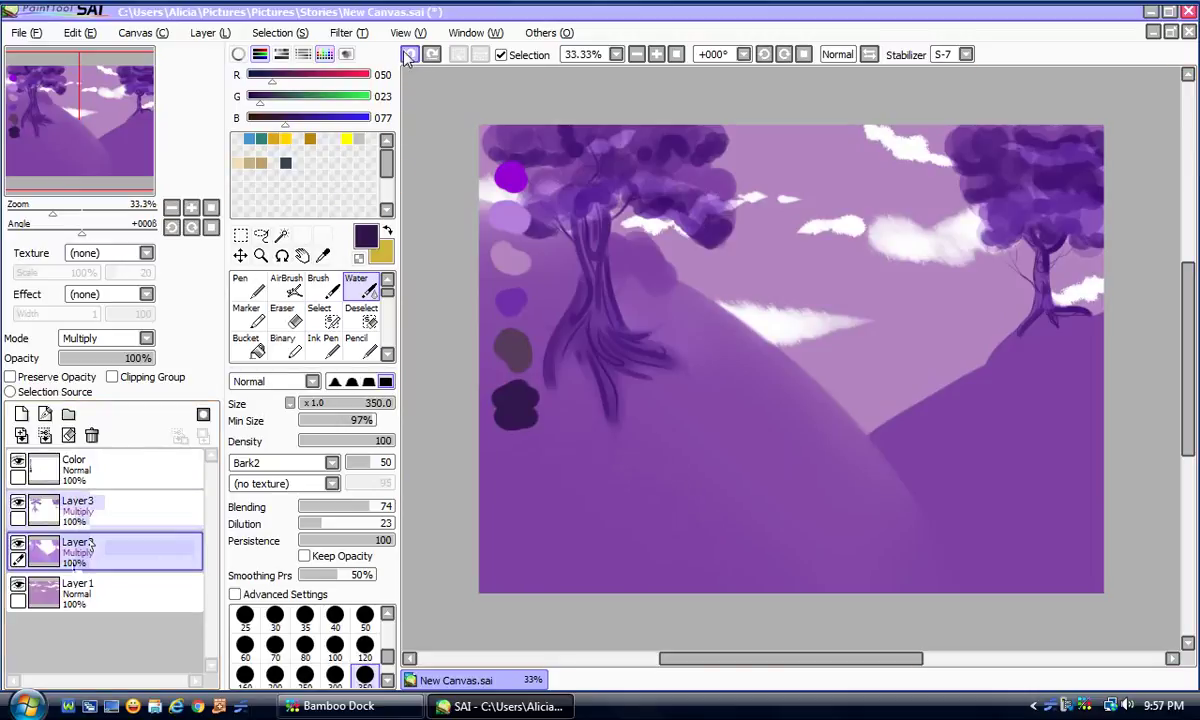
# Step: Undo the last stroke, and set the Pen to the Bark2 shape at size 350
pyautogui.click(245, 287)
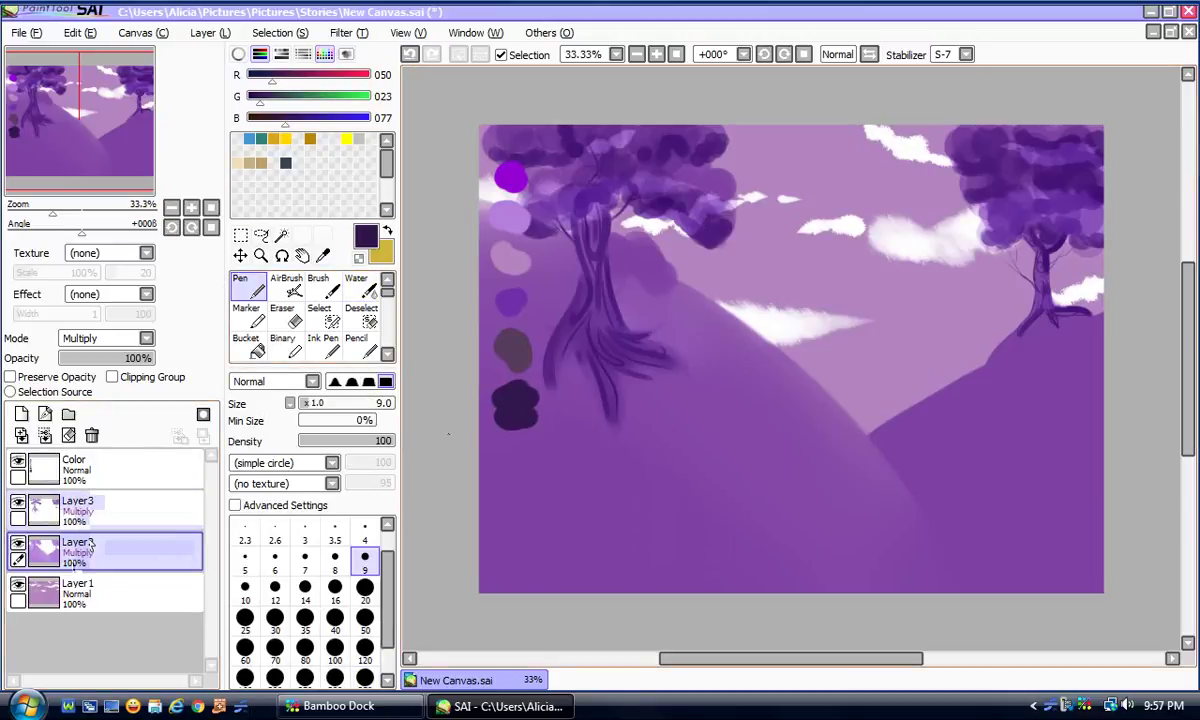
pyautogui.click(410, 54)
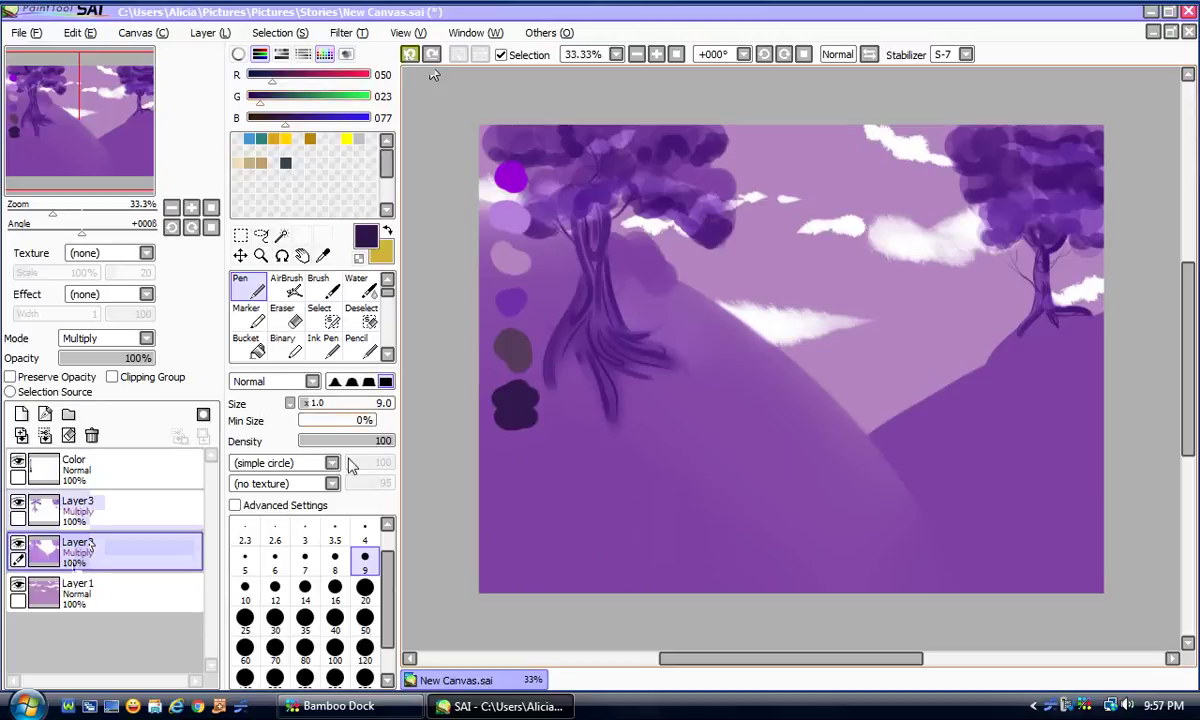
pyautogui.click(365, 648)
pyautogui.click(243, 465)
pyautogui.click(360, 500)
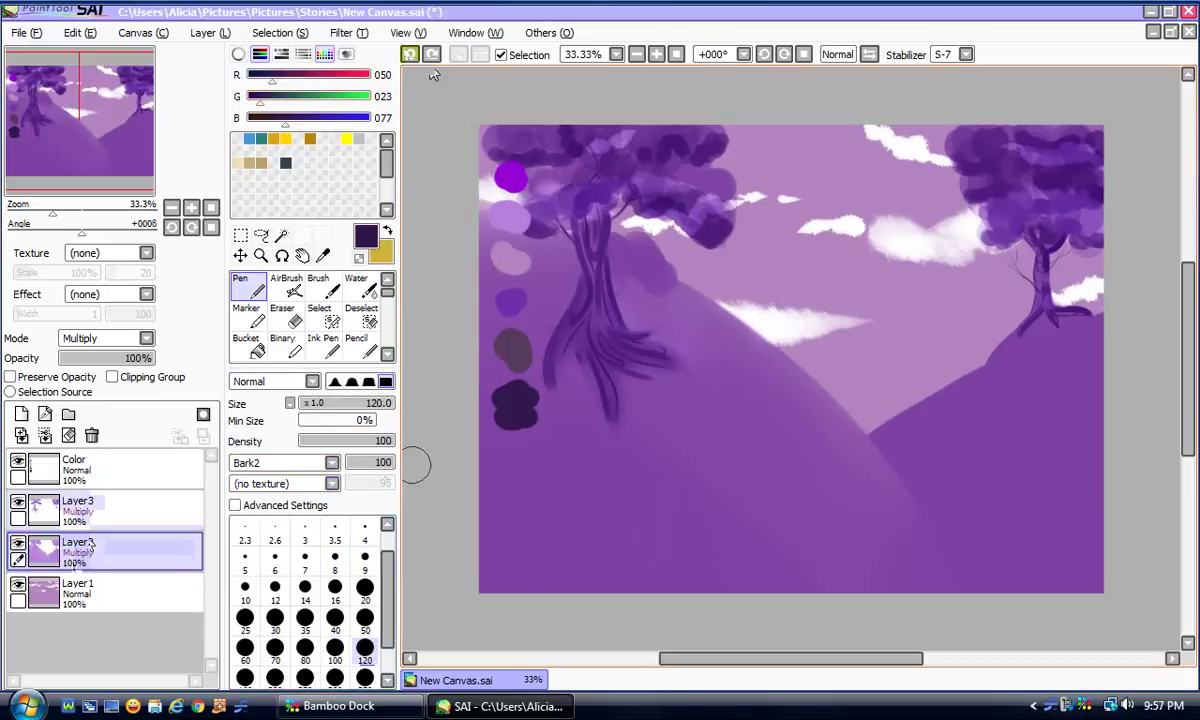
pyautogui.click(365, 676)
# Step: Paint dark purple, bark-textured diagonal strokes down the left hill on Layer2 with the Pen
pyautogui.moveTo(447, 510)
pyautogui.mouseDown()
pyautogui.moveTo(472, 520)
pyautogui.moveTo(488, 495)
pyautogui.moveTo(600, 570)
pyautogui.mouseUp()
pyautogui.moveTo(450, 410); pyautogui.dragTo(678, 560)
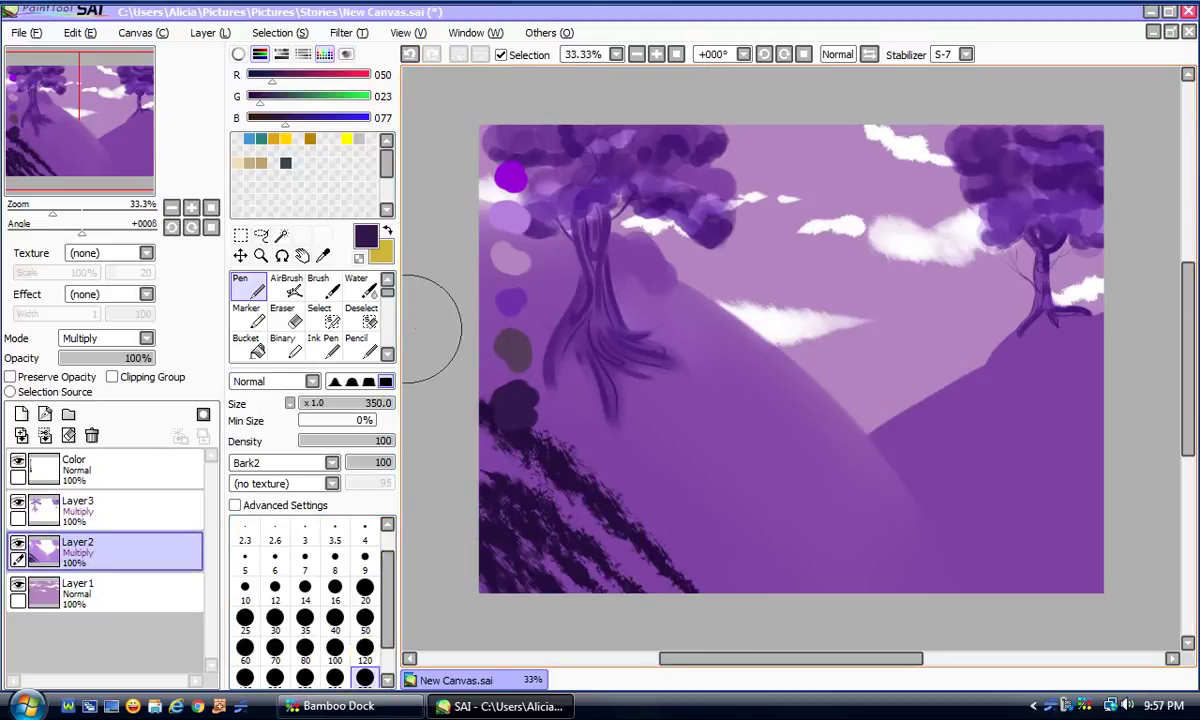
pyautogui.moveTo(450, 325); pyautogui.dragTo(790, 580)
pyautogui.moveTo(450, 285)
pyautogui.mouseDown()
pyautogui.moveTo(759, 509)
pyautogui.moveTo(705, 425)
pyautogui.mouseUp()
pyautogui.moveTo(462, 255); pyautogui.dragTo(862, 586)
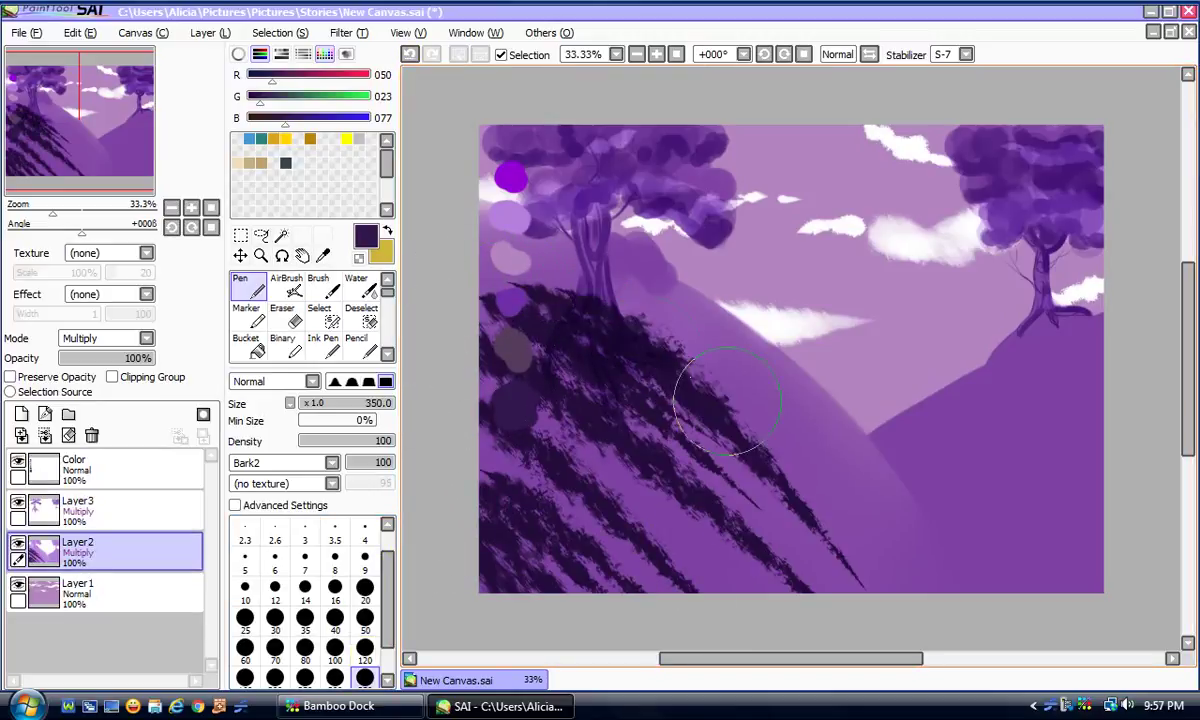
# Step: Blend the dark strokes into the left hill with the Water brush at size 350, and undo the last stroke
pyautogui.click(357, 286)
pyautogui.moveTo(402, 428); pyautogui.dragTo(428, 509)
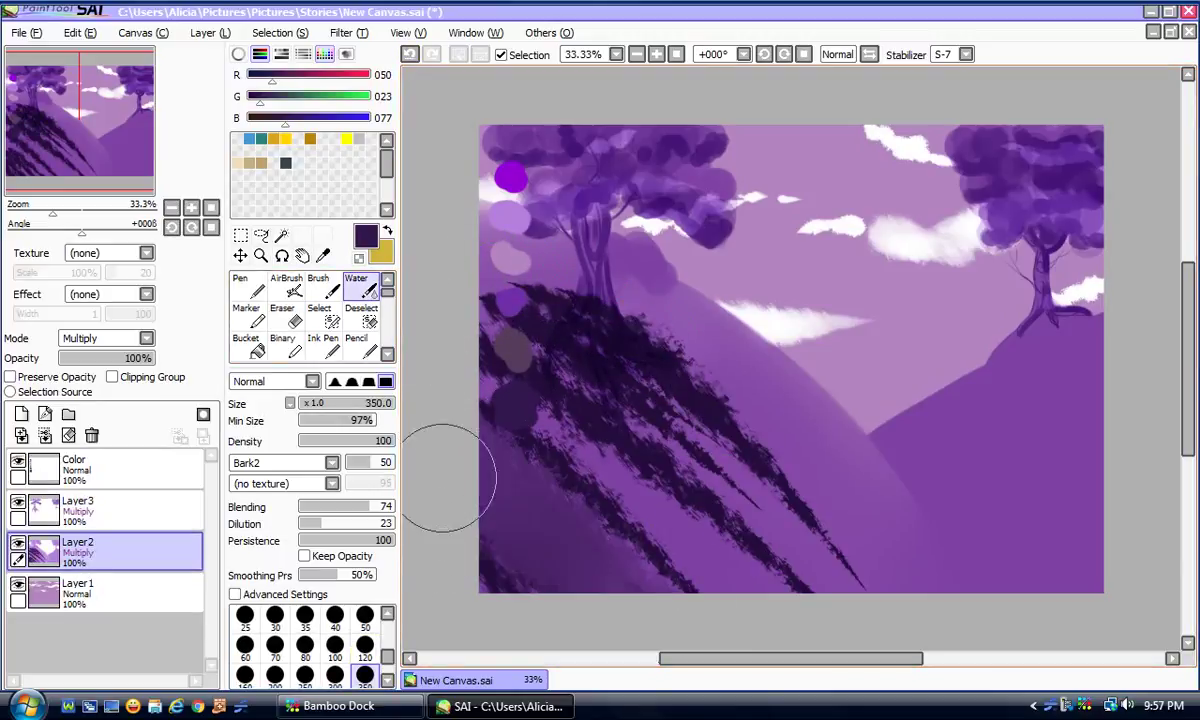
pyautogui.moveTo(440, 440); pyautogui.dragTo(590, 500)
pyautogui.moveTo(440, 330); pyautogui.dragTo(705, 505)
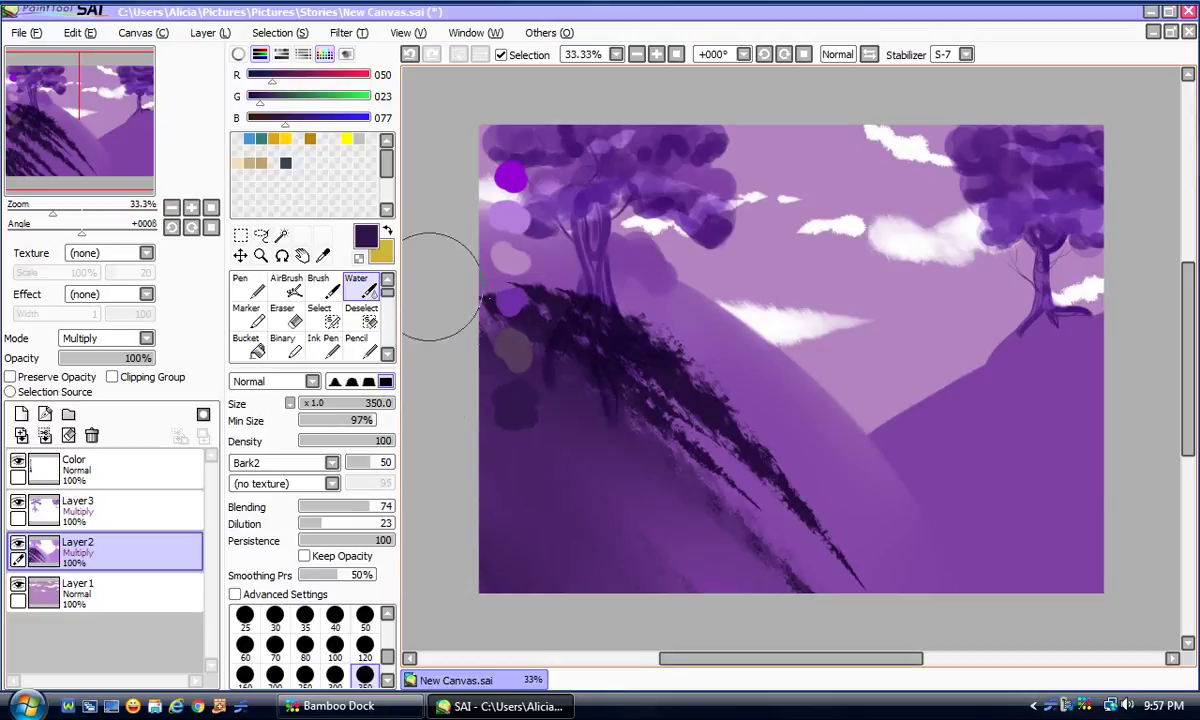
pyautogui.moveTo(468, 285)
pyautogui.mouseDown()
pyautogui.moveTo(549, 295)
pyautogui.moveTo(509, 295)
pyautogui.moveTo(509, 362)
pyautogui.moveTo(657, 442)
pyautogui.moveTo(659, 486)
pyautogui.moveTo(590, 433)
pyautogui.mouseUp()
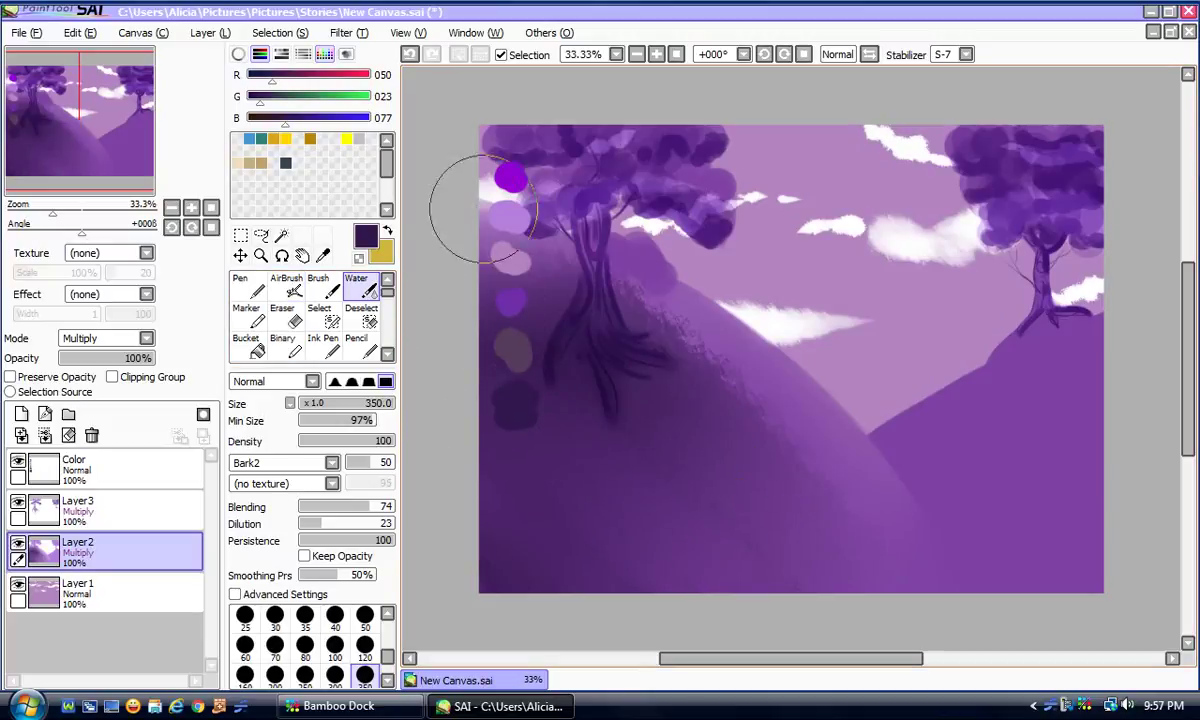
pyautogui.click(410, 55)
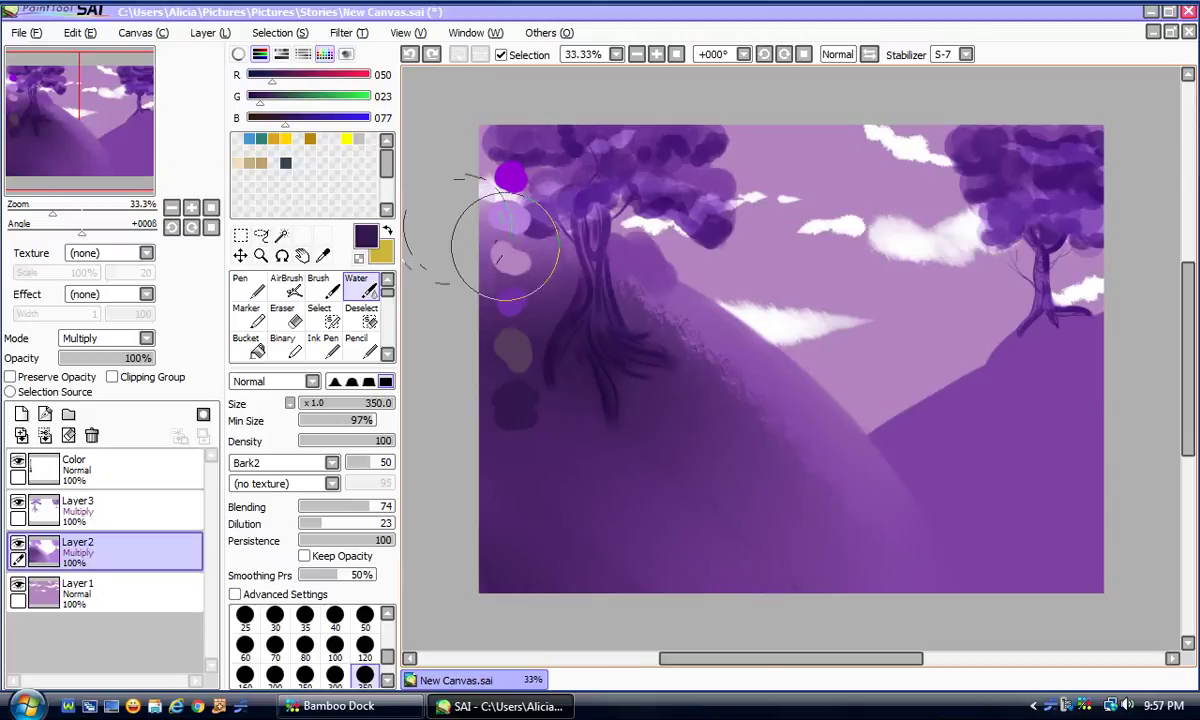
# Step: Check Layer2 by toggling its visibility, and blend the dark shading out to the left hill's right slope with the Water brush
pyautogui.click(18, 543)
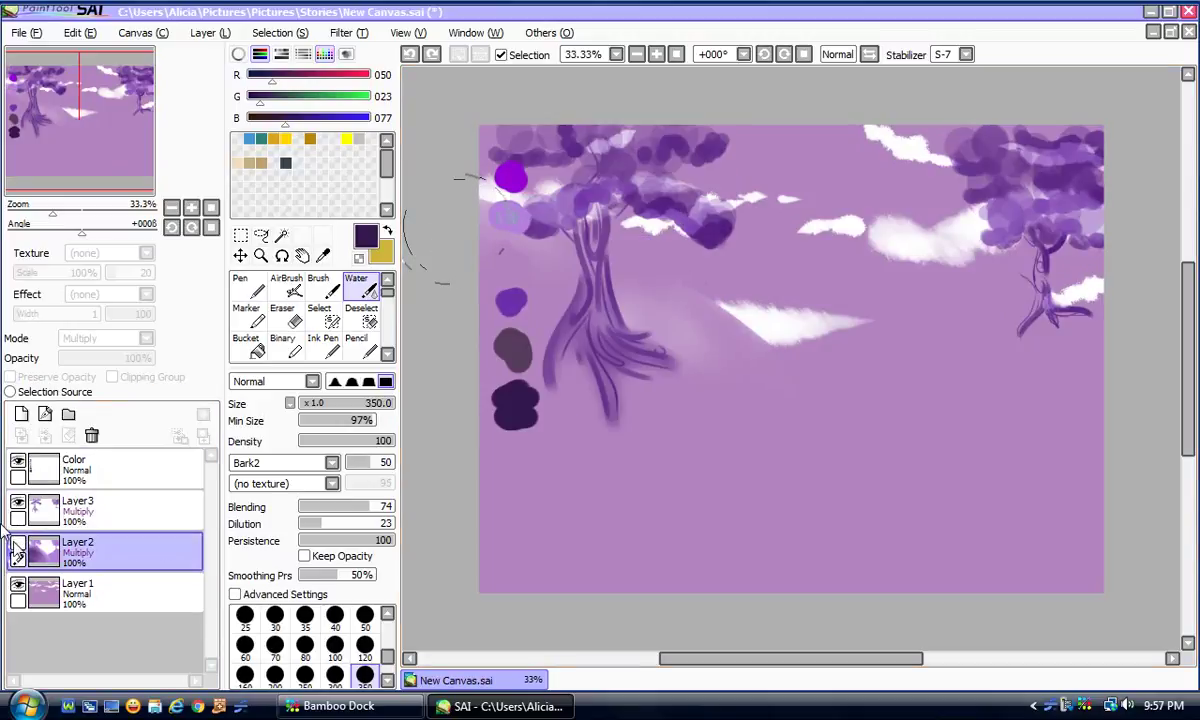
pyautogui.click(18, 544)
pyautogui.click(18, 544)
pyautogui.click(18, 544)
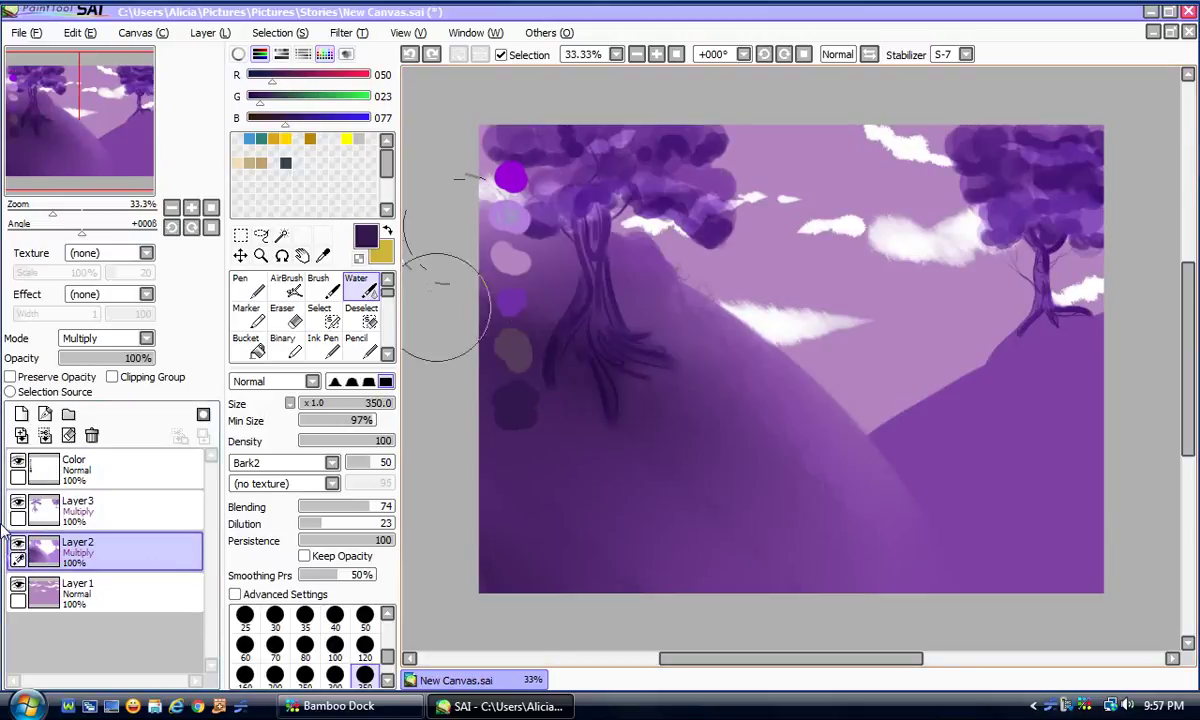
pyautogui.hotkey('ctrl', 'z')
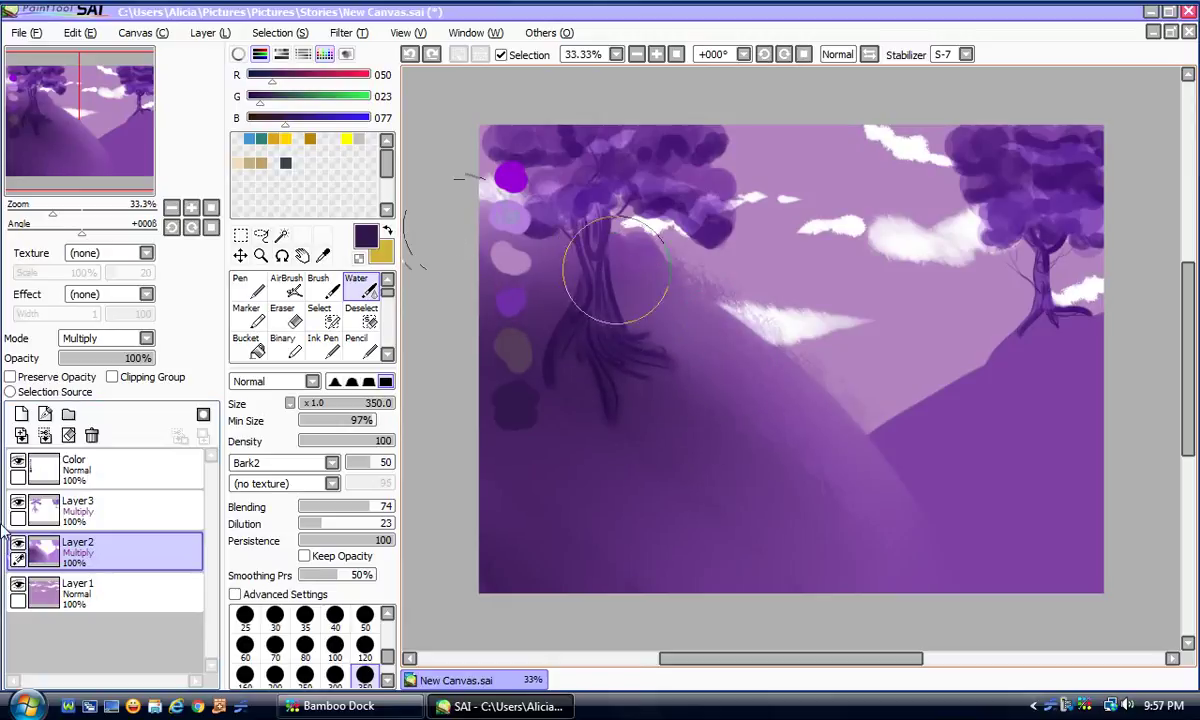
pyautogui.moveTo(615, 270); pyautogui.dragTo(700, 310)
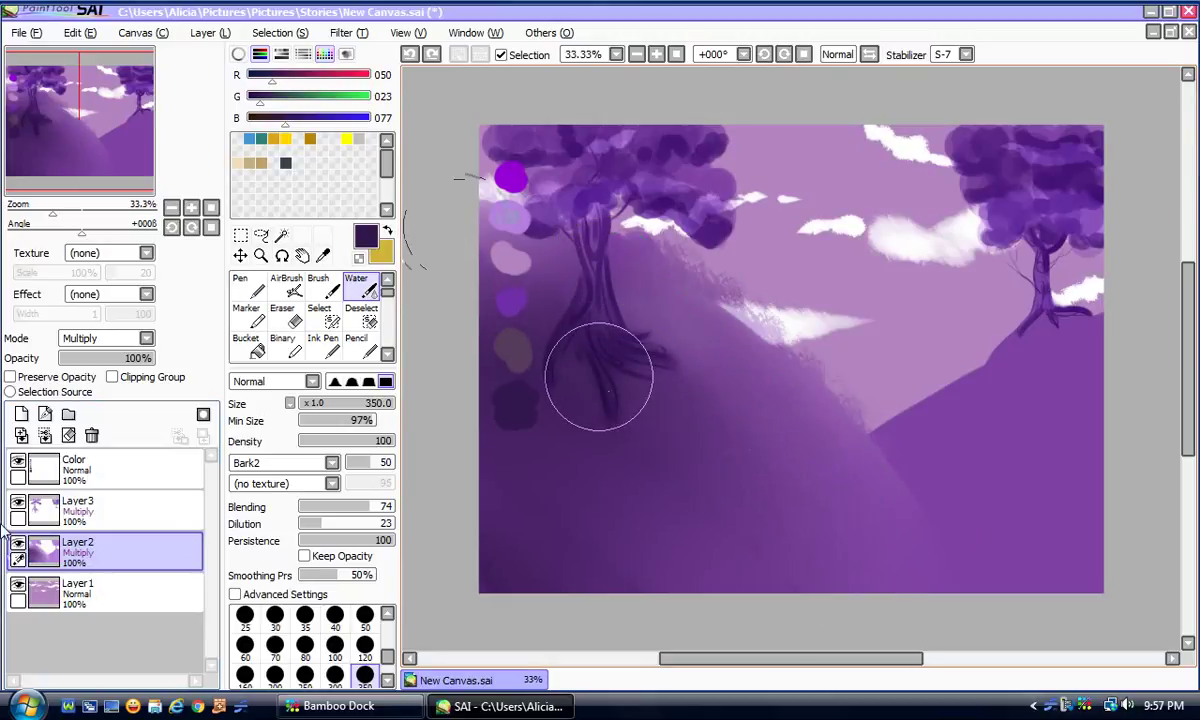
# Step: Paint rough dark purple patches over the right hill below its tree with the size 350 Pen on Layer2
pyautogui.click(512, 405)
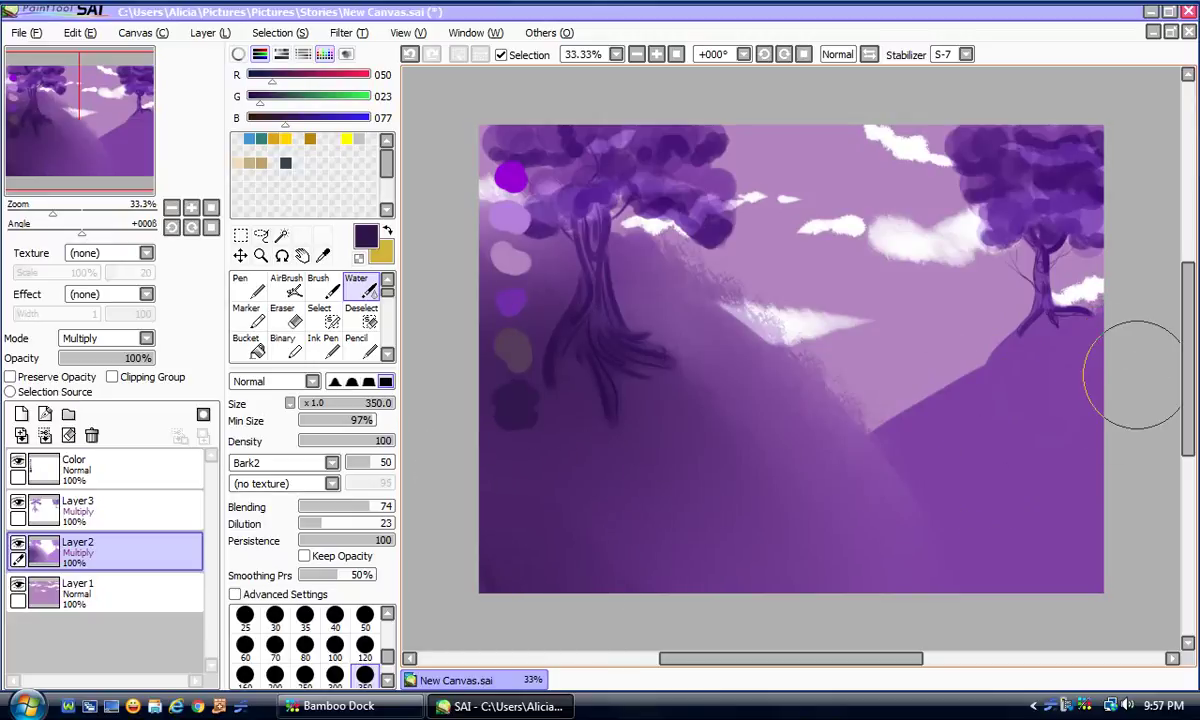
pyautogui.click(250, 290)
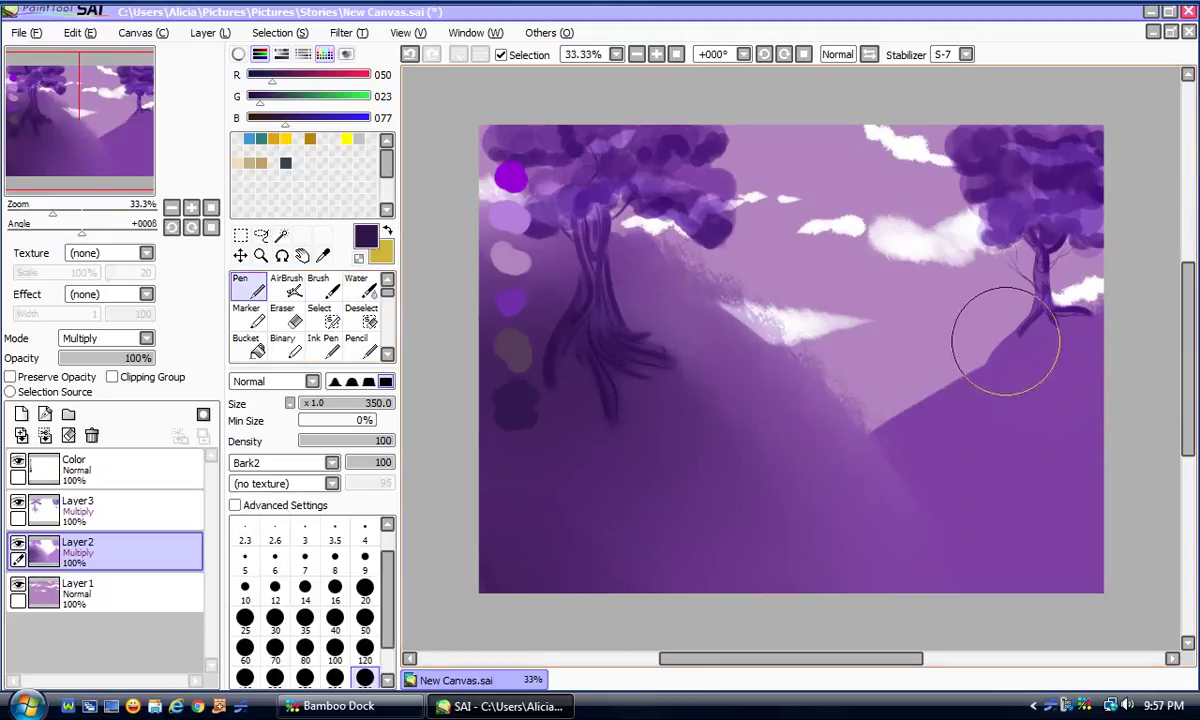
pyautogui.moveTo(1071, 335)
pyautogui.mouseDown()
pyautogui.moveTo(1125, 367)
pyautogui.moveTo(1037, 410)
pyautogui.moveTo(1088, 390)
pyautogui.moveTo(1012, 562)
pyautogui.moveTo(1104, 407)
pyautogui.moveTo(1005, 611)
pyautogui.moveTo(957, 518)
pyautogui.mouseUp()
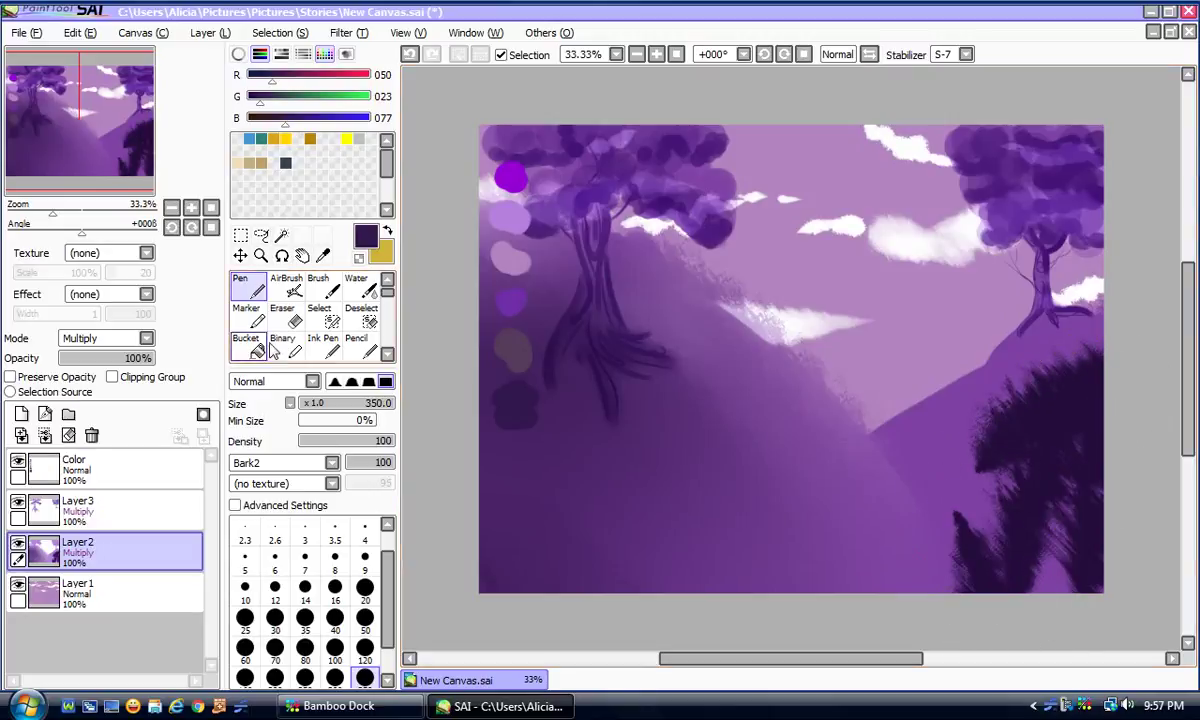
# Step: Blend the dark patches into the right hill and up to its sloping edge with the Water brush at size 350
pyautogui.click(356, 286)
pyautogui.moveTo(1066, 362)
pyautogui.mouseDown()
pyautogui.moveTo(1026, 426)
pyautogui.moveTo(1097, 386)
pyautogui.moveTo(1092, 418)
pyautogui.moveTo(1136, 412)
pyautogui.moveTo(1098, 469)
pyautogui.moveTo(1141, 467)
pyautogui.moveTo(855, 539)
pyautogui.moveTo(809, 469)
pyautogui.moveTo(906, 515)
pyautogui.mouseUp()
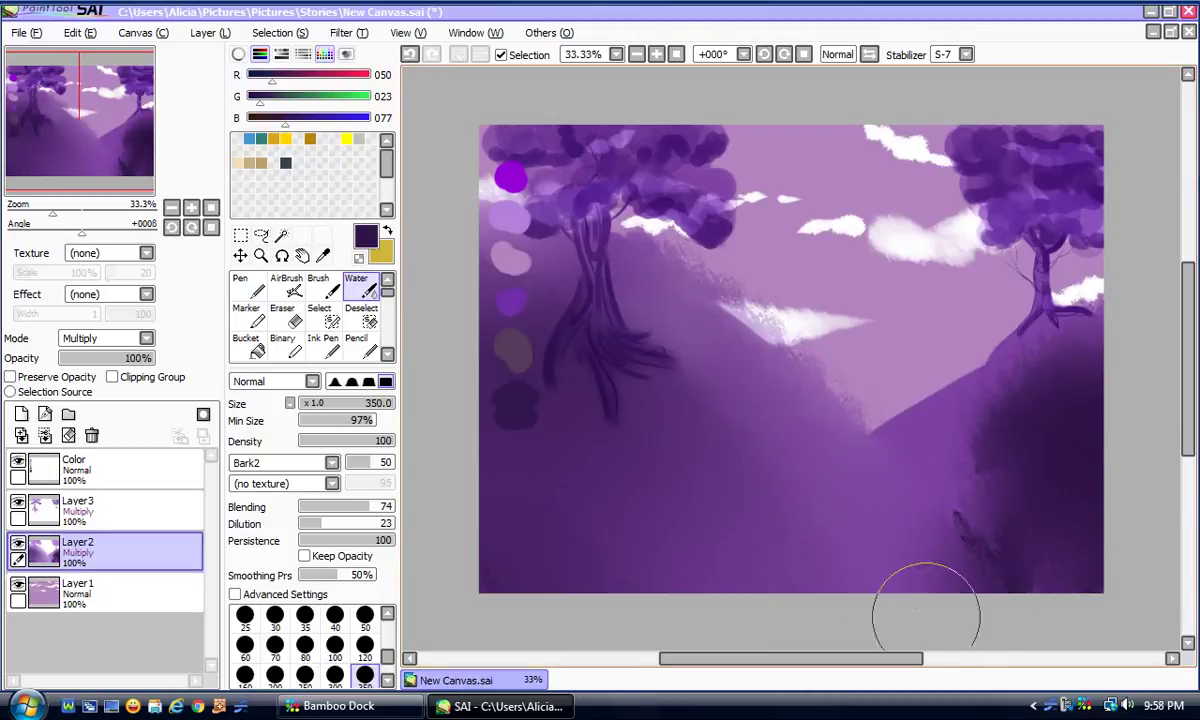
pyautogui.moveTo(1013, 587)
pyautogui.mouseDown()
pyautogui.moveTo(1045, 605)
pyautogui.moveTo(967, 495)
pyautogui.moveTo(987, 514)
pyautogui.mouseUp()
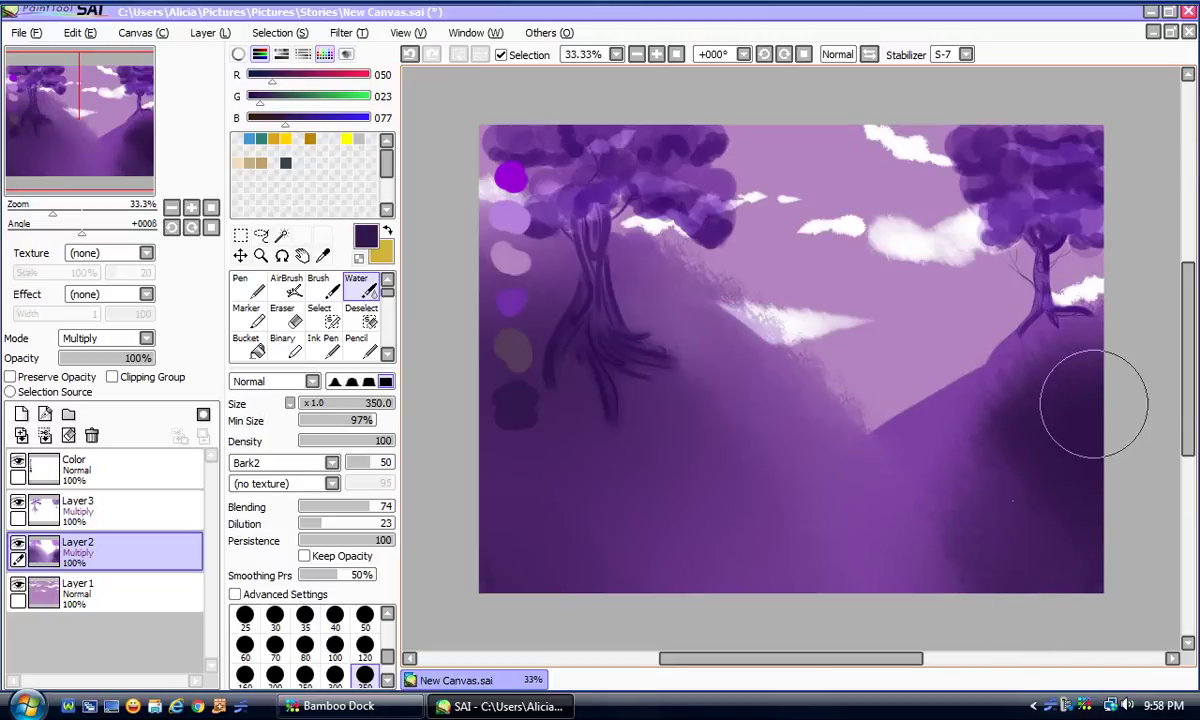
pyautogui.moveTo(1028, 373)
pyautogui.mouseDown()
pyautogui.moveTo(990, 396)
pyautogui.moveTo(978, 442)
pyautogui.moveTo(1037, 400)
pyautogui.moveTo(1066, 405)
pyautogui.moveTo(1071, 420)
pyautogui.moveTo(1008, 414)
pyautogui.mouseUp()
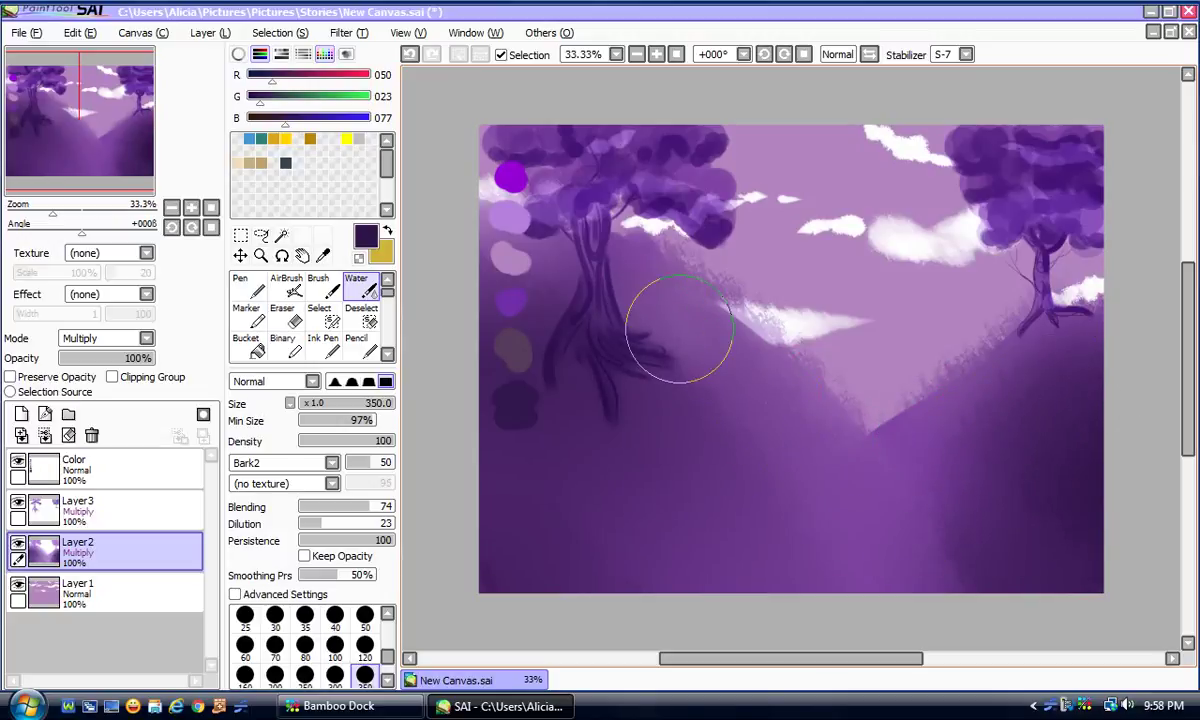
pyautogui.moveTo(692, 346); pyautogui.dragTo(818, 498)
pyautogui.click(408, 55)
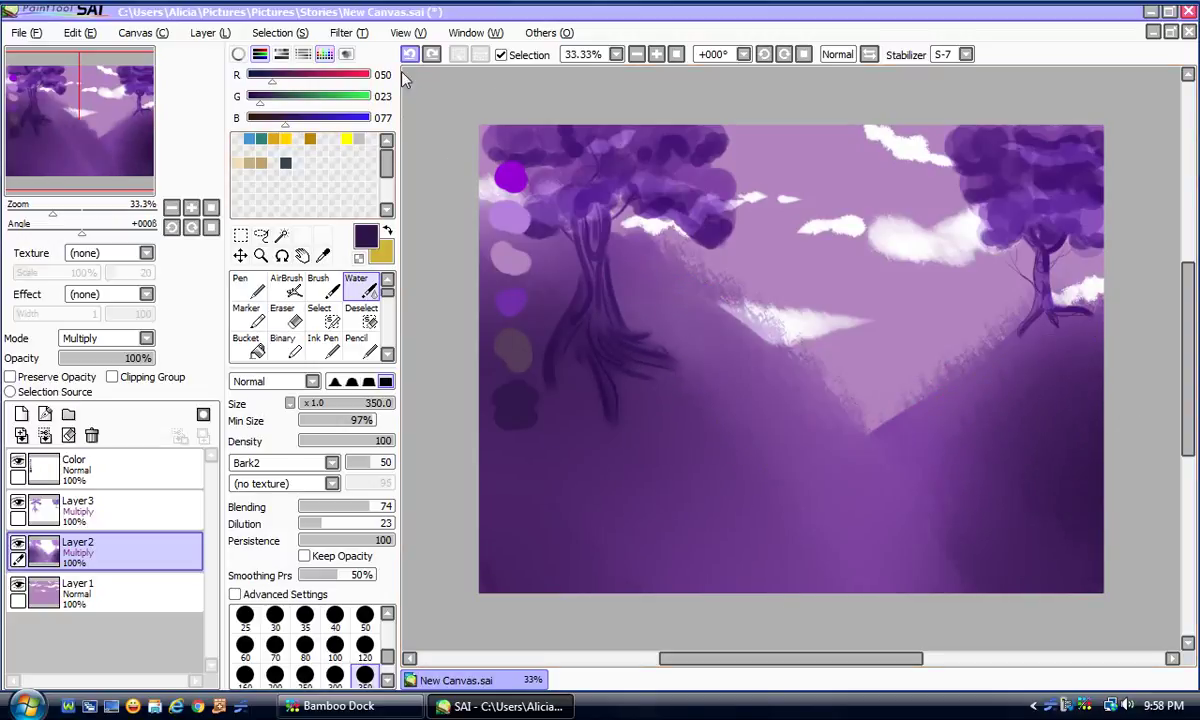
pyautogui.click(248, 285)
pyautogui.moveTo(722, 338); pyautogui.dragTo(905, 535)
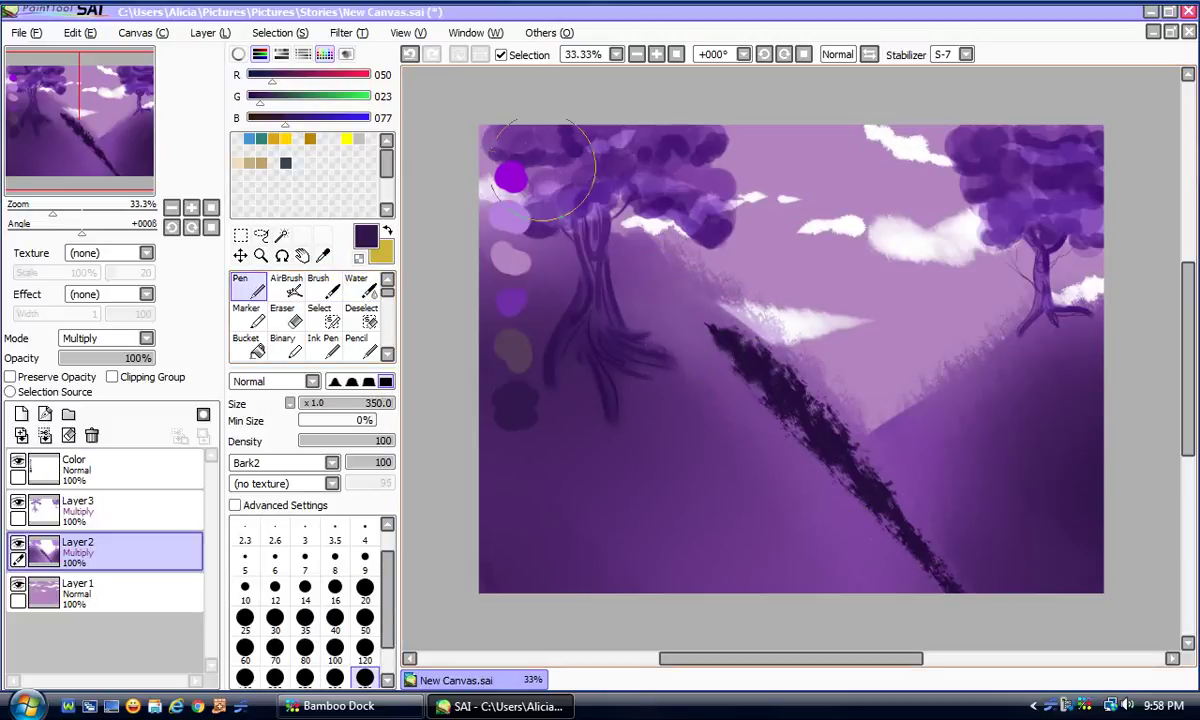
pyautogui.click(409, 54)
# Step: Sample the mauve sky color and soften the hill edges around the valley on Layer2 with the Water brush
pyautogui.click(322, 255)
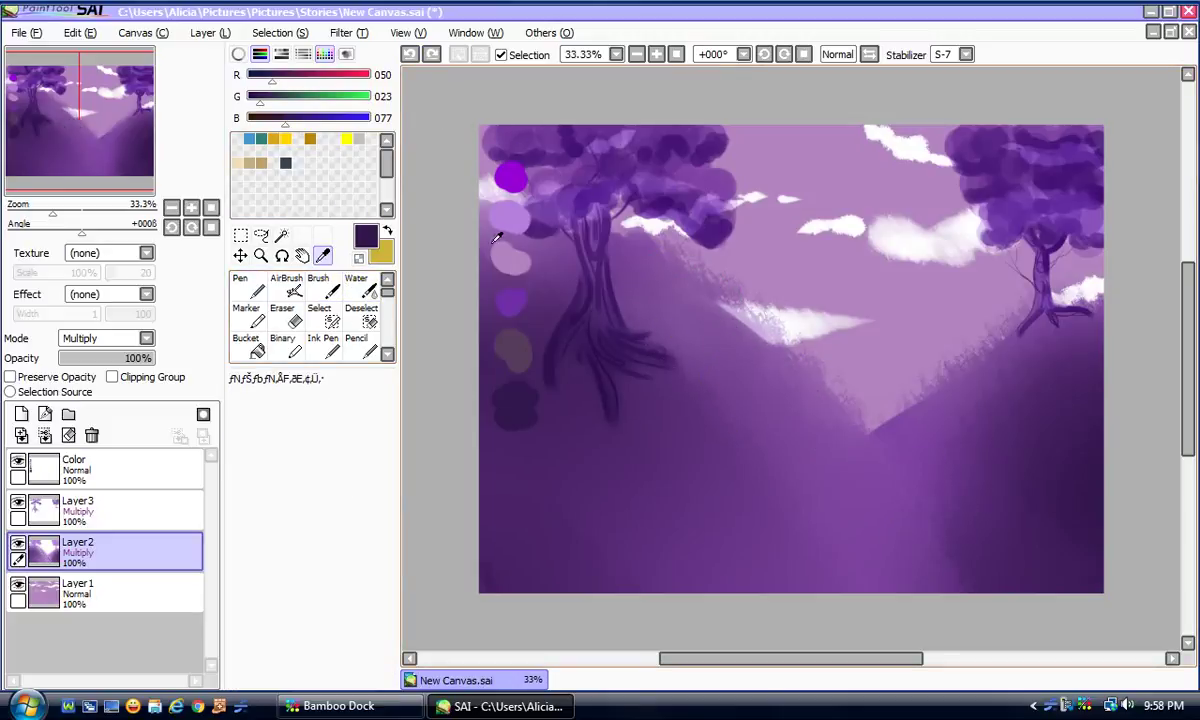
pyautogui.click(693, 362)
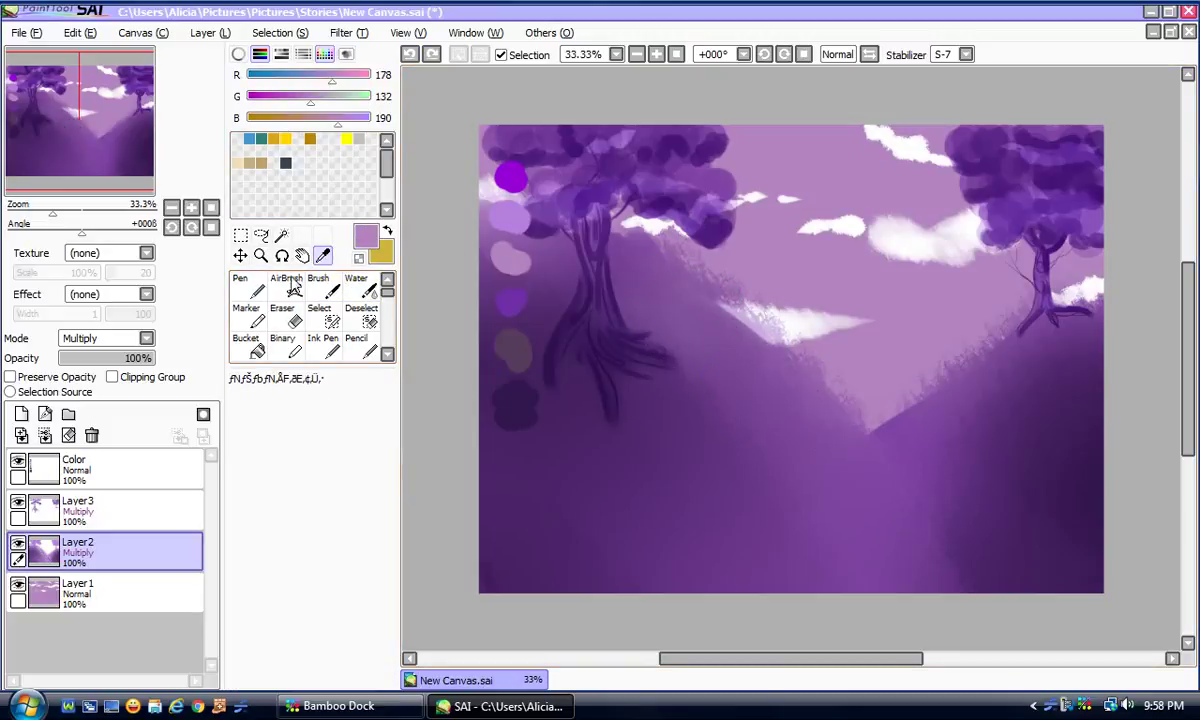
pyautogui.click(368, 289)
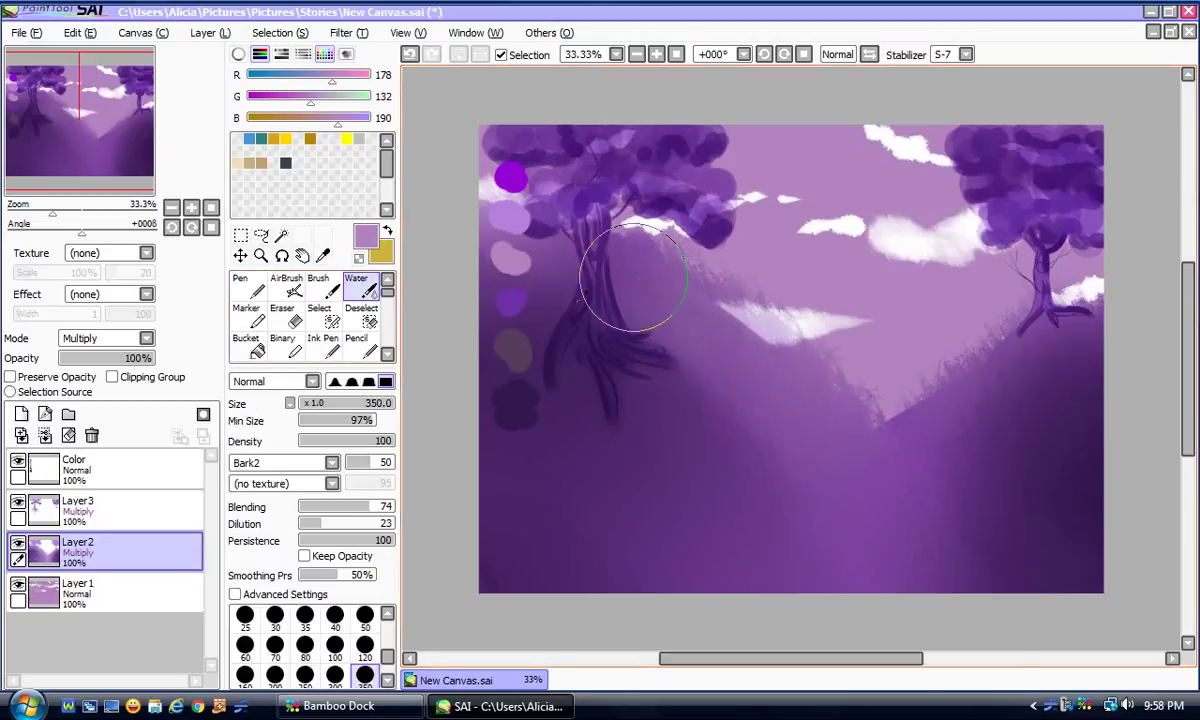
pyautogui.moveTo(632, 277)
pyautogui.mouseDown()
pyautogui.moveTo(698, 319)
pyautogui.moveTo(673, 350)
pyautogui.moveTo(721, 399)
pyautogui.moveTo(667, 384)
pyautogui.moveTo(596, 307)
pyautogui.mouseUp()
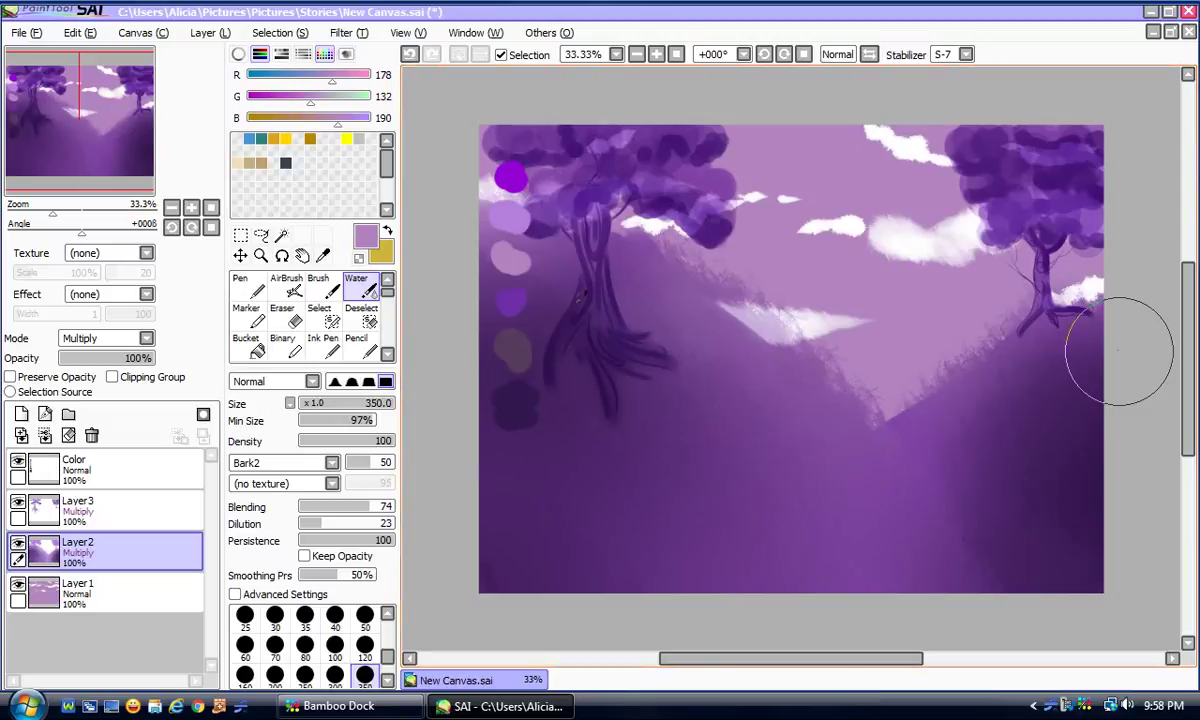
pyautogui.click(172, 208)
pyautogui.click(193, 207)
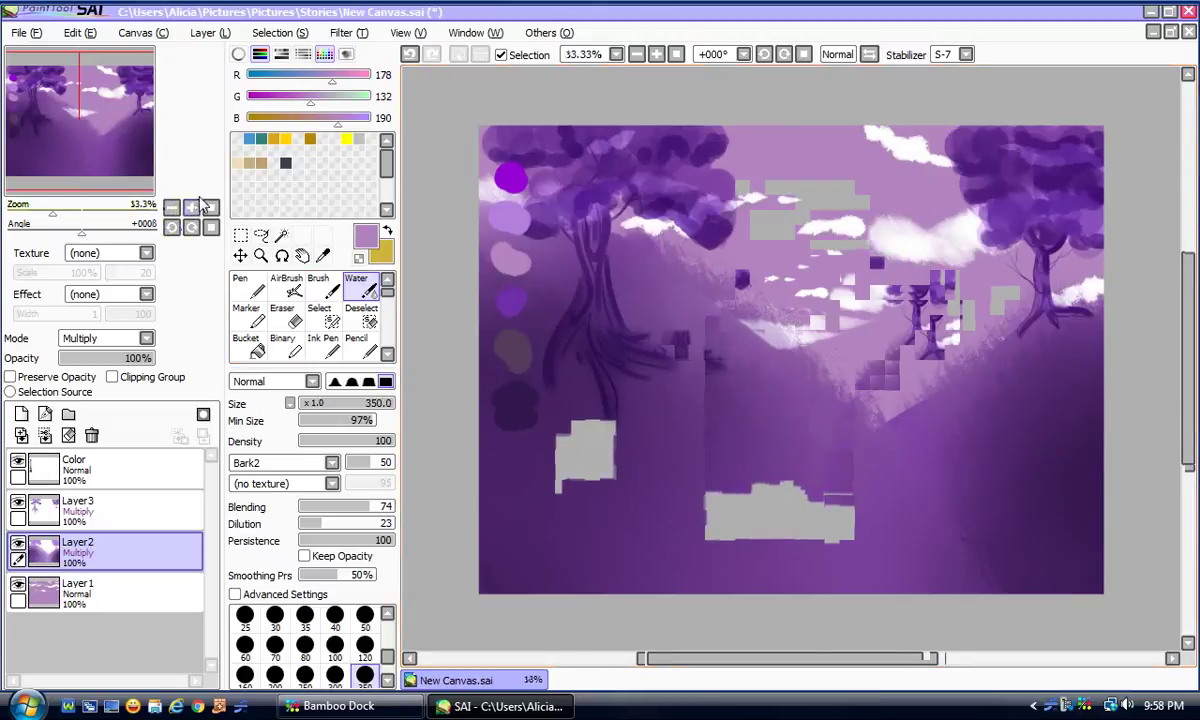
# Step: Cover the cloud's end overlapping the left hill on Layer1 with mauve, using the Pen at size 350
pyautogui.click(248, 287)
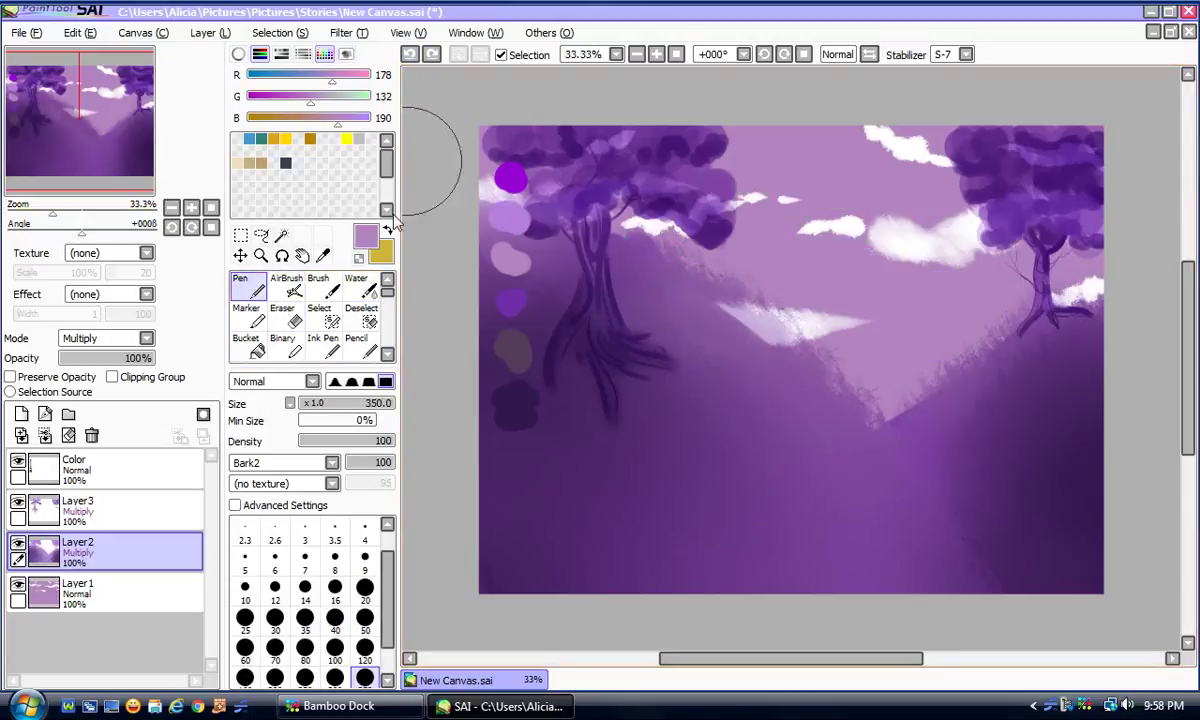
pyautogui.click(110, 594)
pyautogui.moveTo(668, 290)
pyautogui.mouseDown()
pyautogui.moveTo(744, 318)
pyautogui.moveTo(785, 360)
pyautogui.mouseUp()
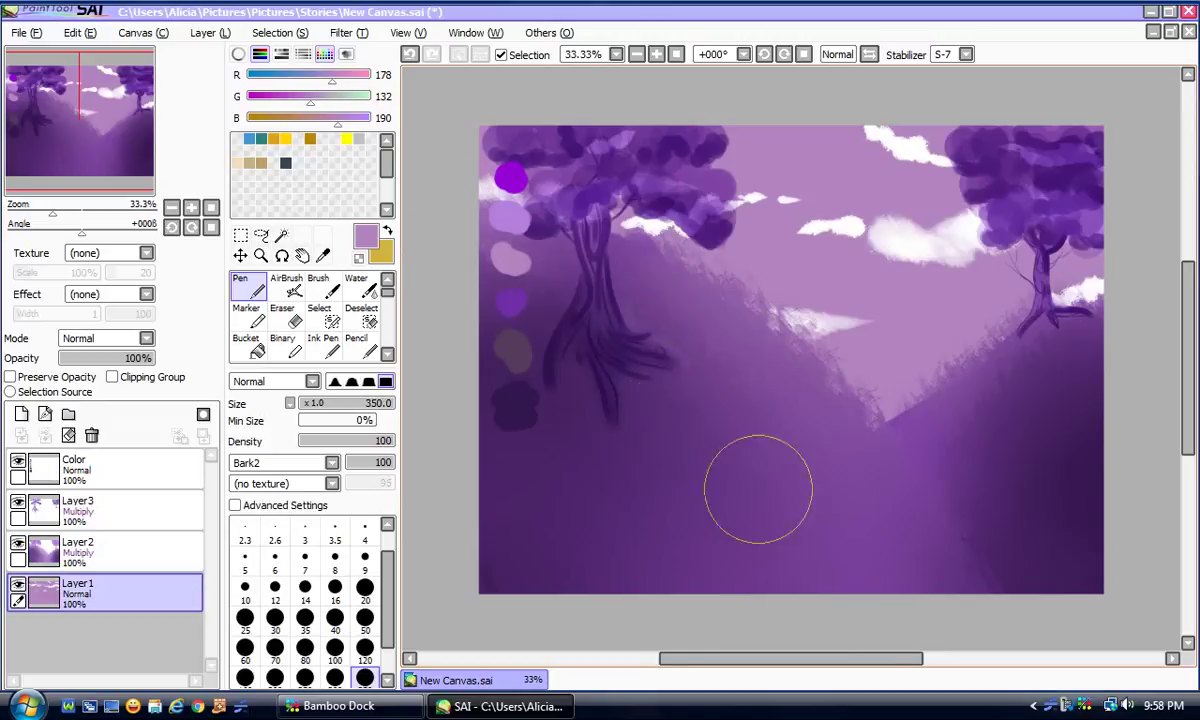
# Step: Save the canvas file
pyautogui.click(171, 208)
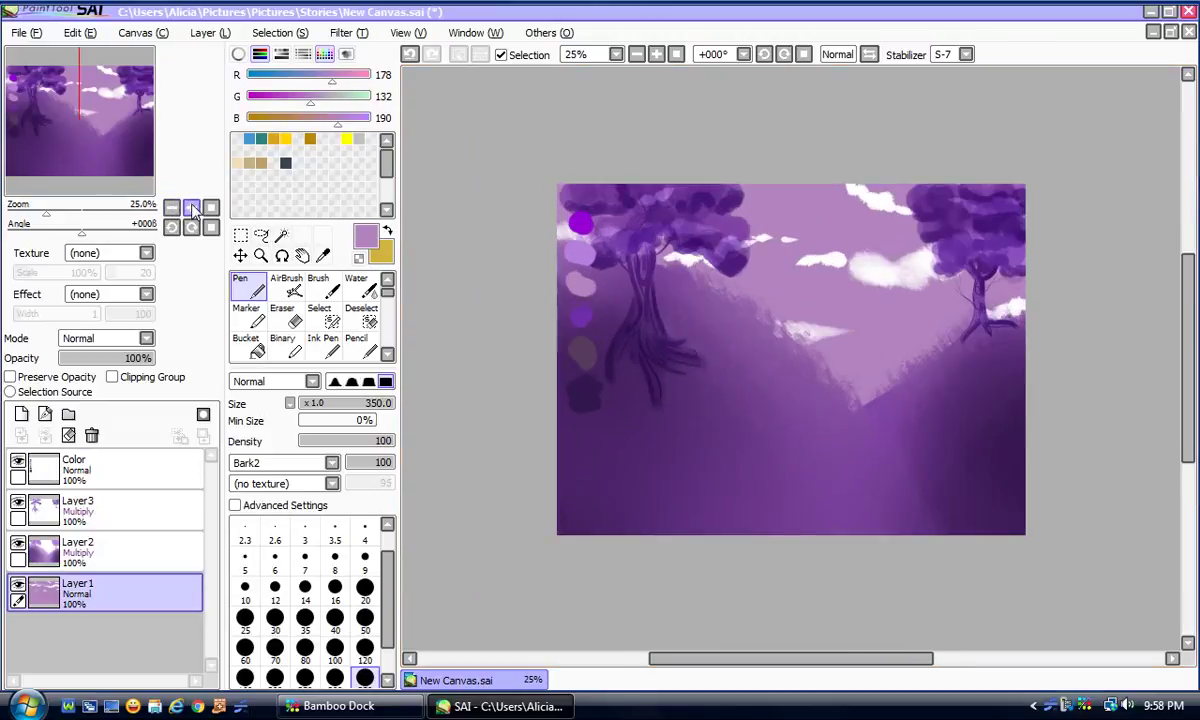
pyautogui.click(18, 32)
pyautogui.click(44, 143)
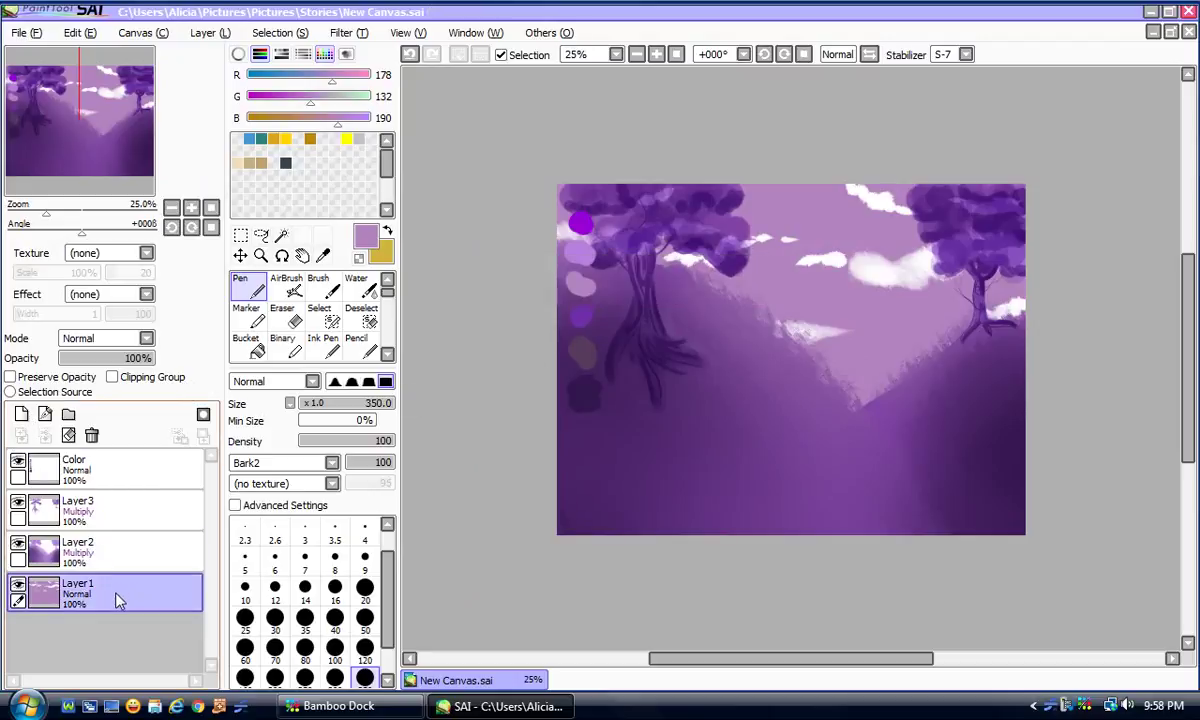
# Step: Add a new layer in Multiply mode above Layer1, and hide the Layer2, Layer3 and Color layers
pyautogui.click(21, 414)
pyautogui.click(18, 543)
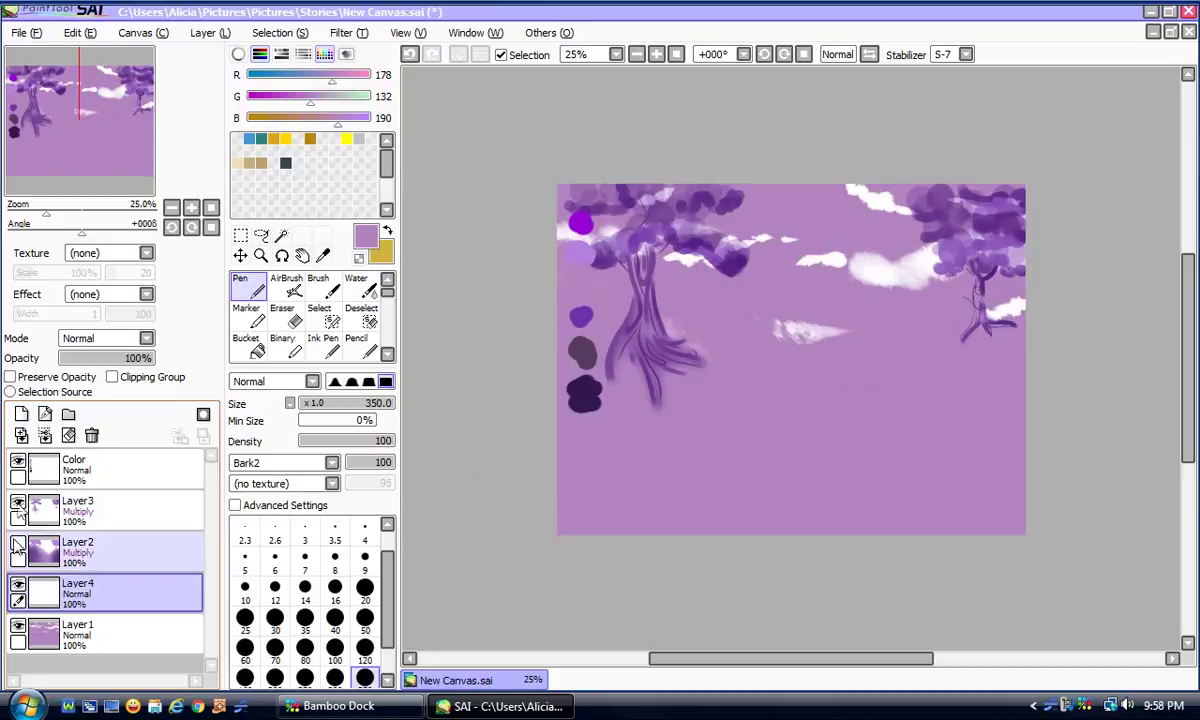
pyautogui.click(18, 500)
pyautogui.click(18, 466)
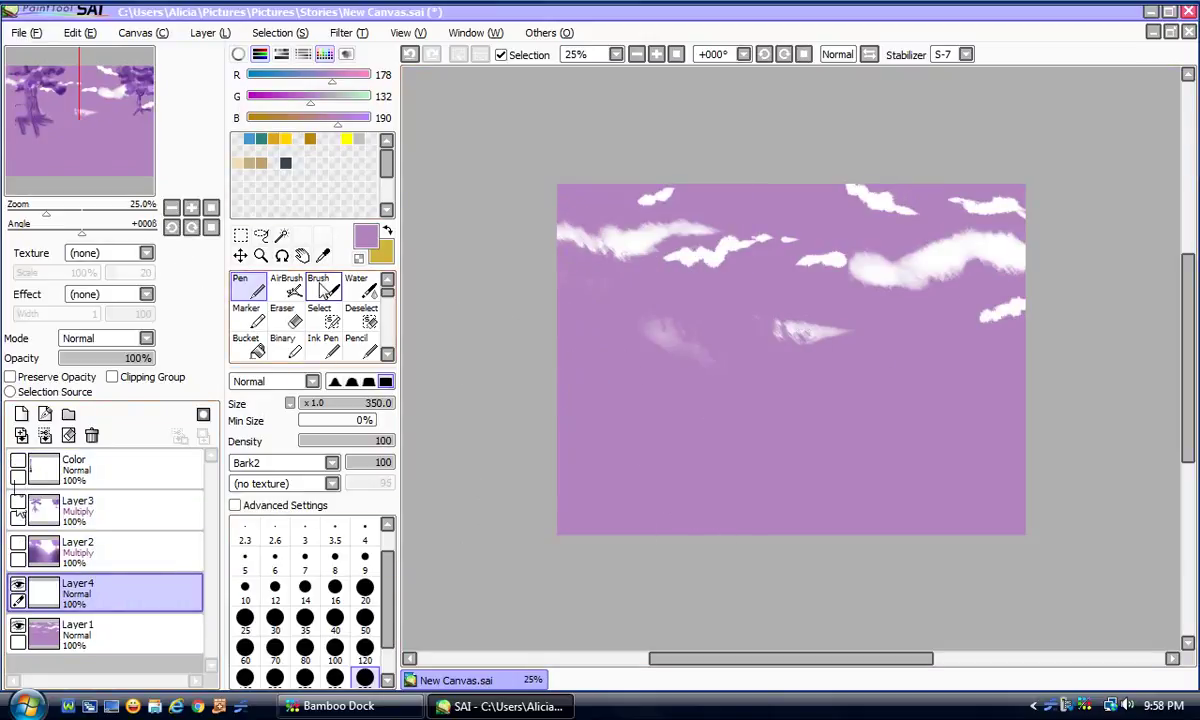
pyautogui.click(88, 338)
pyautogui.click(78, 351)
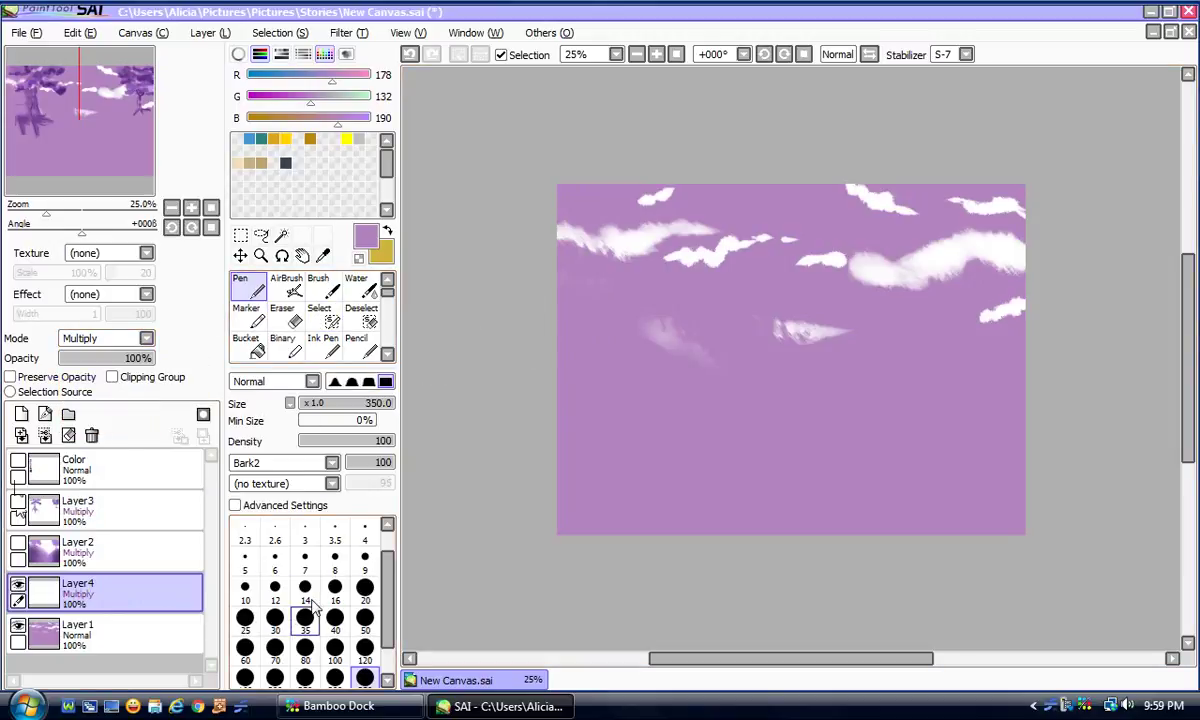
# Step: Switch to the Water brush for the new layer and set its size to 50
pyautogui.click(372, 278)
pyautogui.click(191, 207)
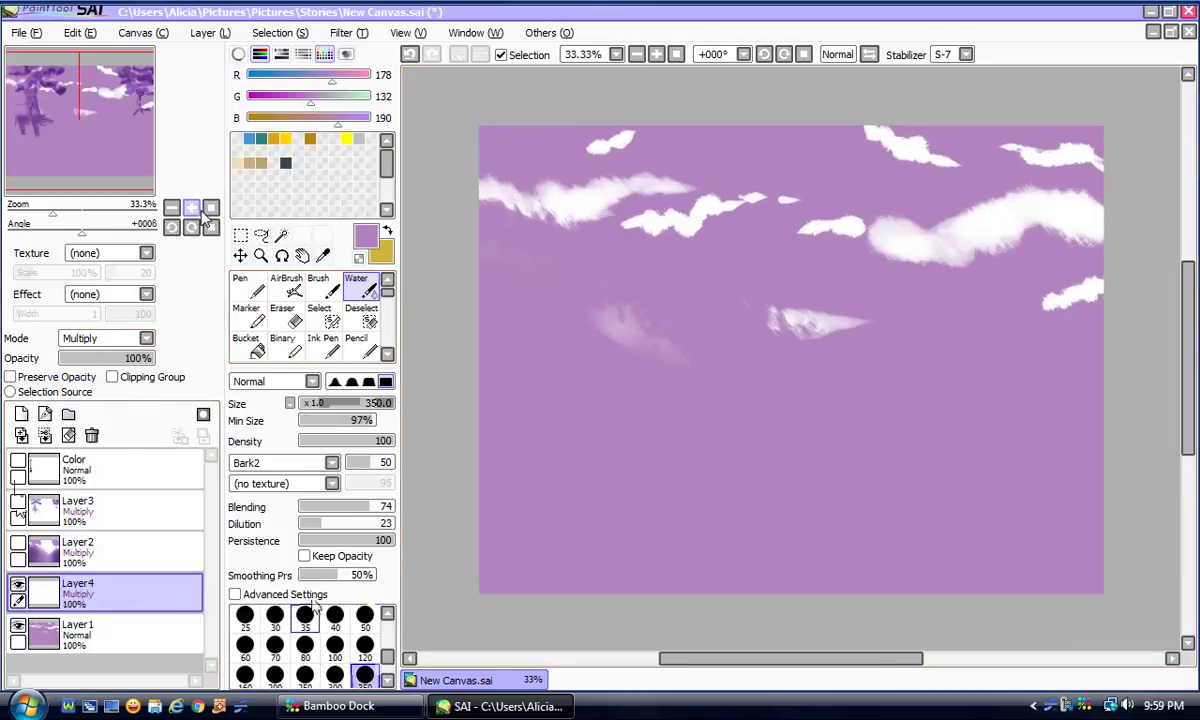
pyautogui.click(365, 628)
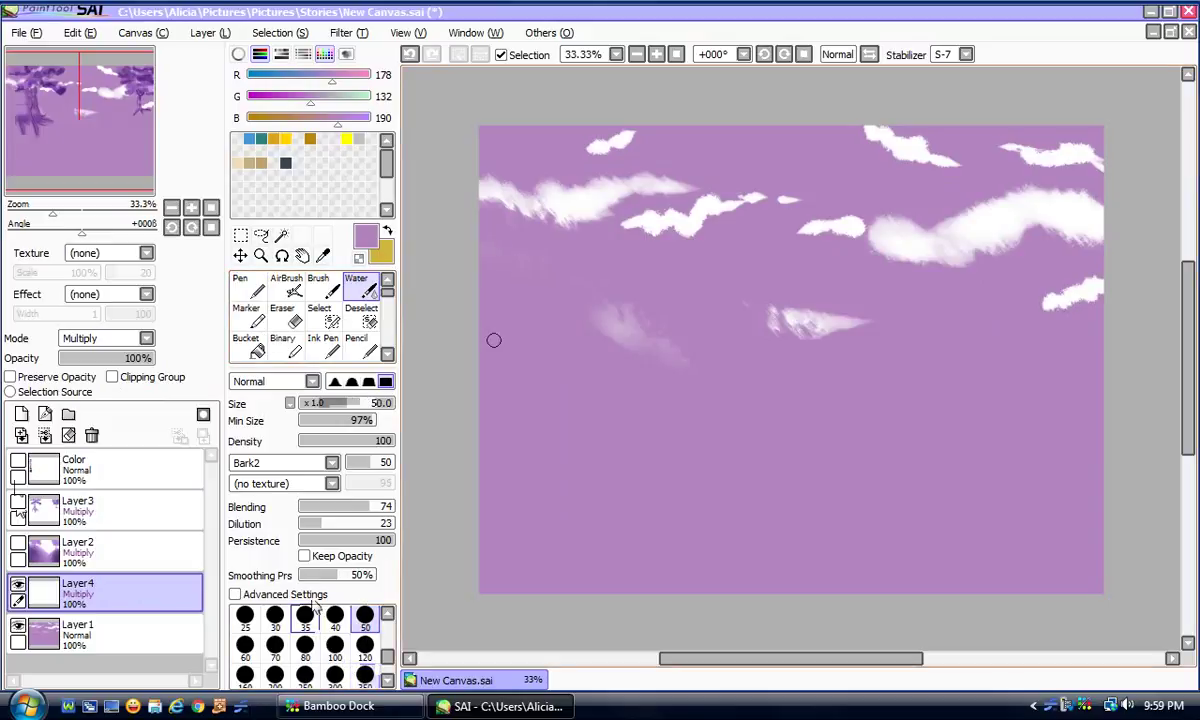
# Step: Paint mauve shadows along the undersides of the clouds on Layer4, using the Water brush at size 120
pyautogui.click(370, 649)
pyautogui.moveTo(471, 196)
pyautogui.mouseDown()
pyautogui.moveTo(546, 222)
pyautogui.moveTo(636, 204)
pyautogui.moveTo(694, 239)
pyautogui.moveTo(602, 232)
pyautogui.moveTo(601, 220)
pyautogui.moveTo(663, 234)
pyautogui.moveTo(785, 193)
pyautogui.mouseUp()
pyautogui.moveTo(844, 121); pyautogui.dragTo(917, 170)
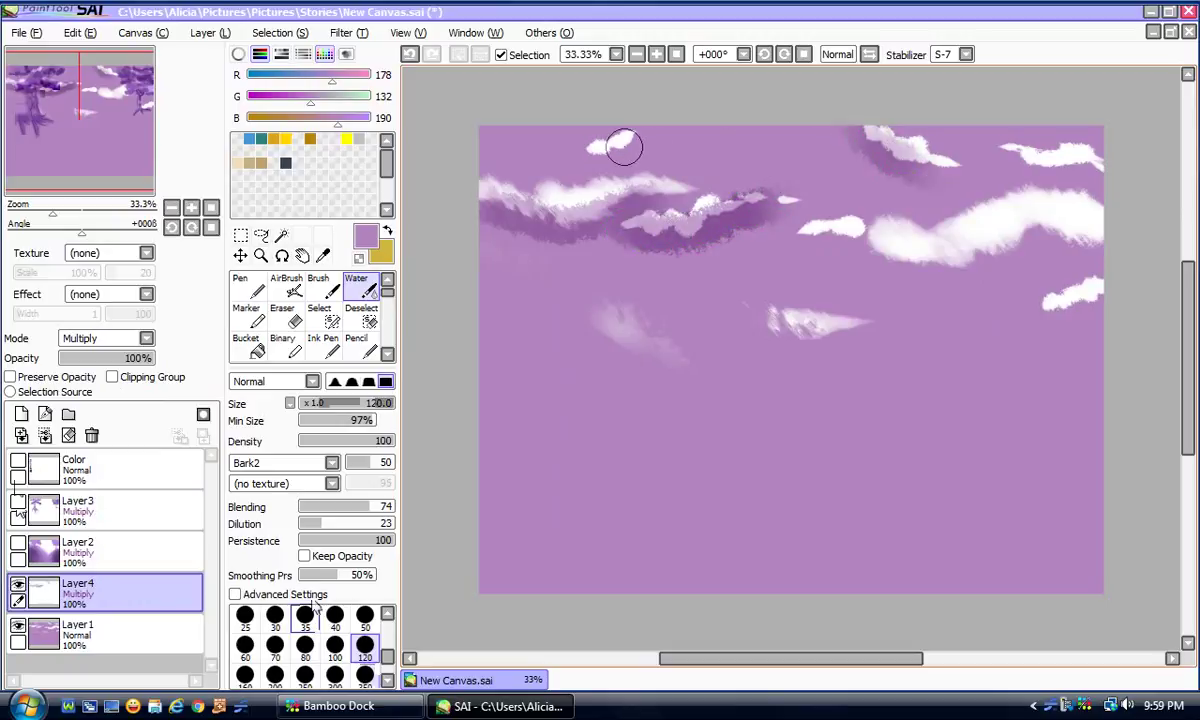
pyautogui.moveTo(636, 142); pyautogui.dragTo(624, 153)
pyautogui.moveTo(986, 146); pyautogui.dragTo(1035, 156)
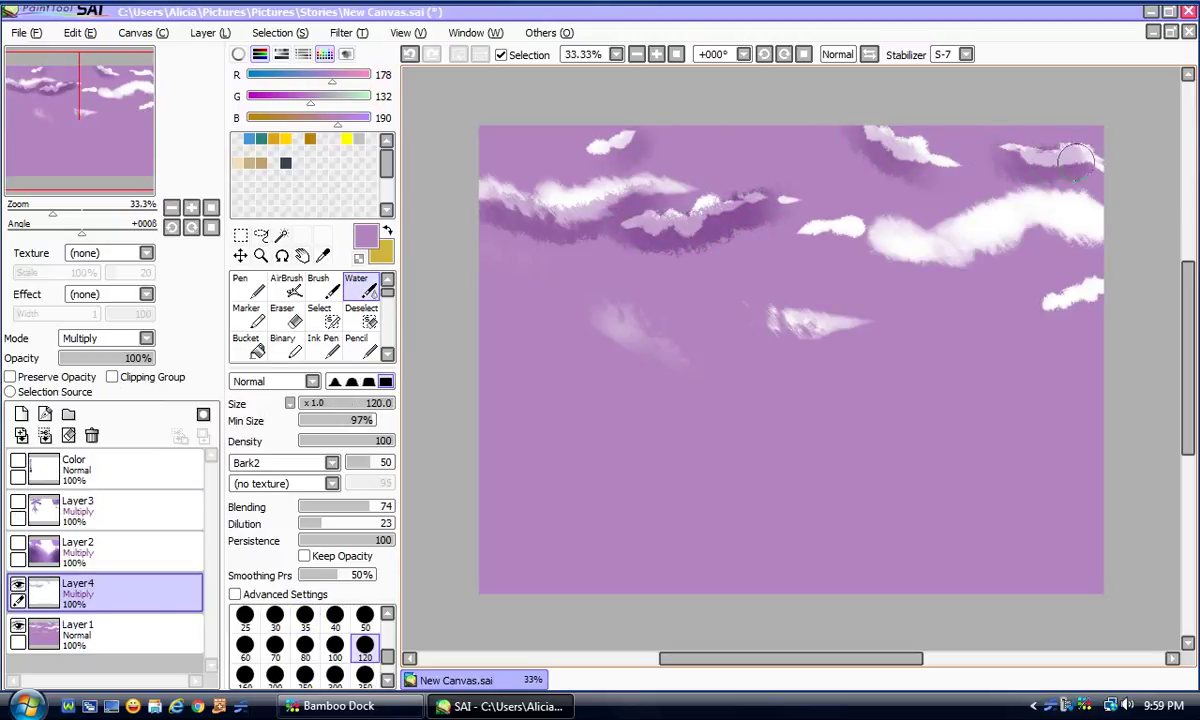
pyautogui.moveTo(741, 222)
pyautogui.mouseDown()
pyautogui.moveTo(888, 238)
pyautogui.moveTo(1025, 222)
pyautogui.mouseUp()
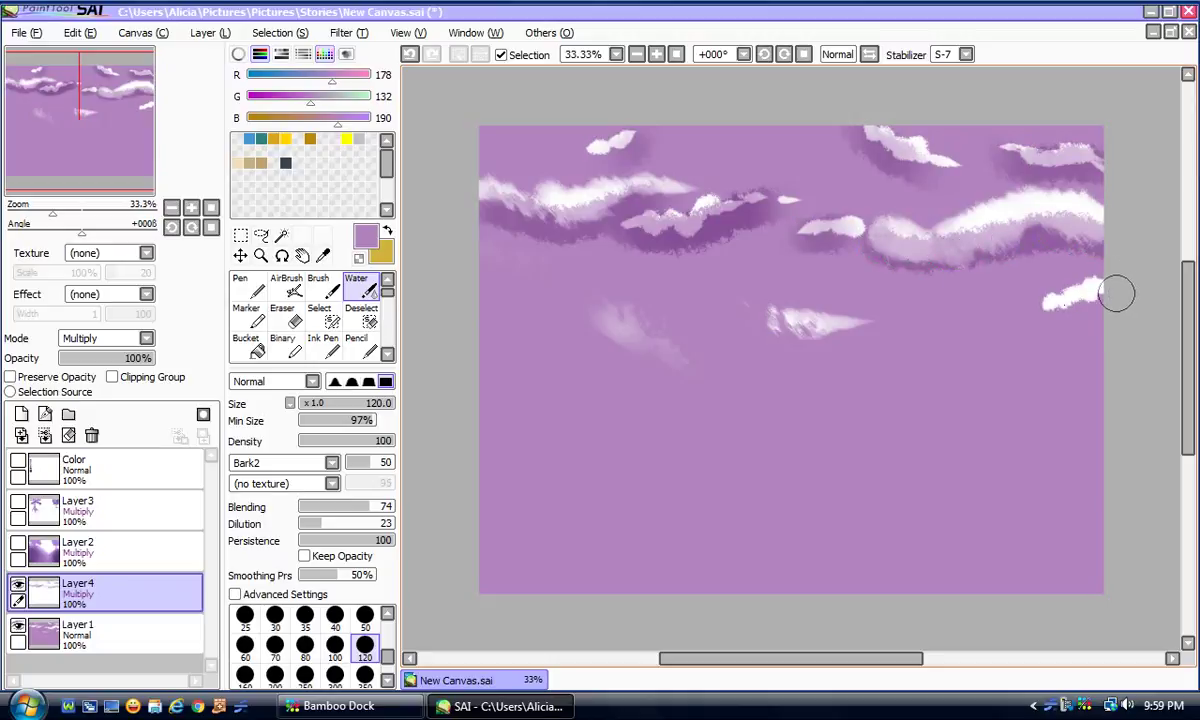
pyautogui.moveTo(1116, 293); pyautogui.dragTo(1058, 305)
pyautogui.moveTo(765, 326); pyautogui.dragTo(808, 335)
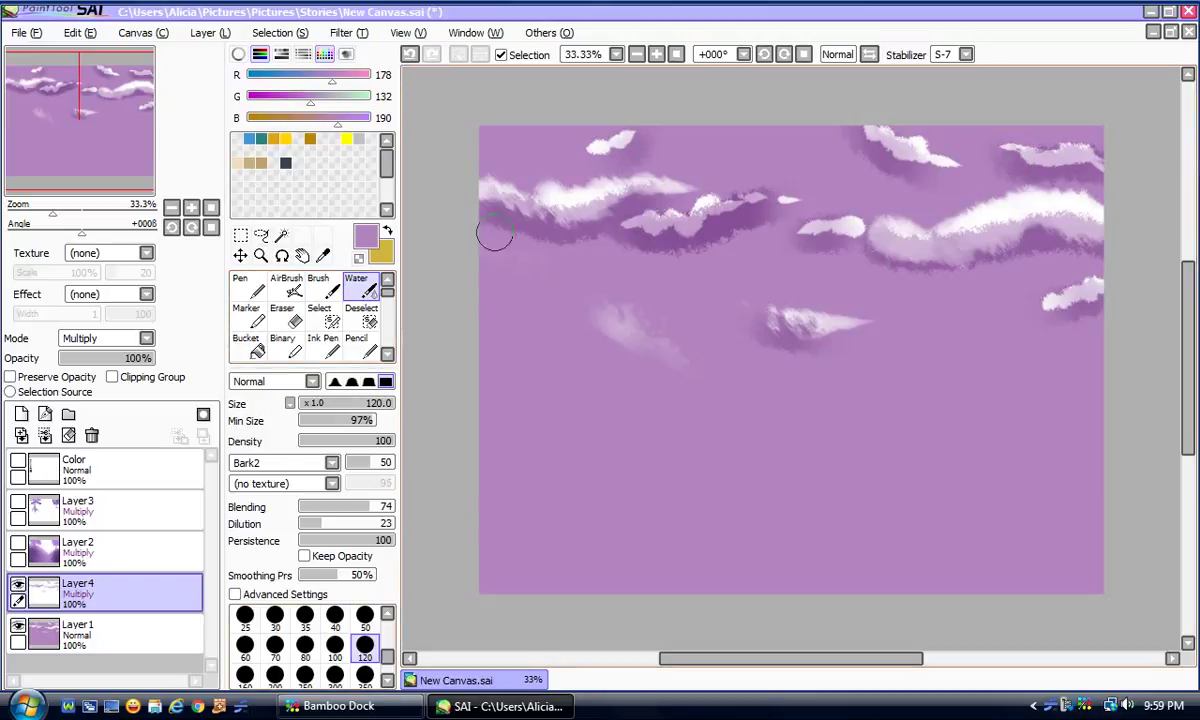
# Step: Soften and spread the cloud shadows into the sky with the Water brush at size 350
pyautogui.click(365, 675)
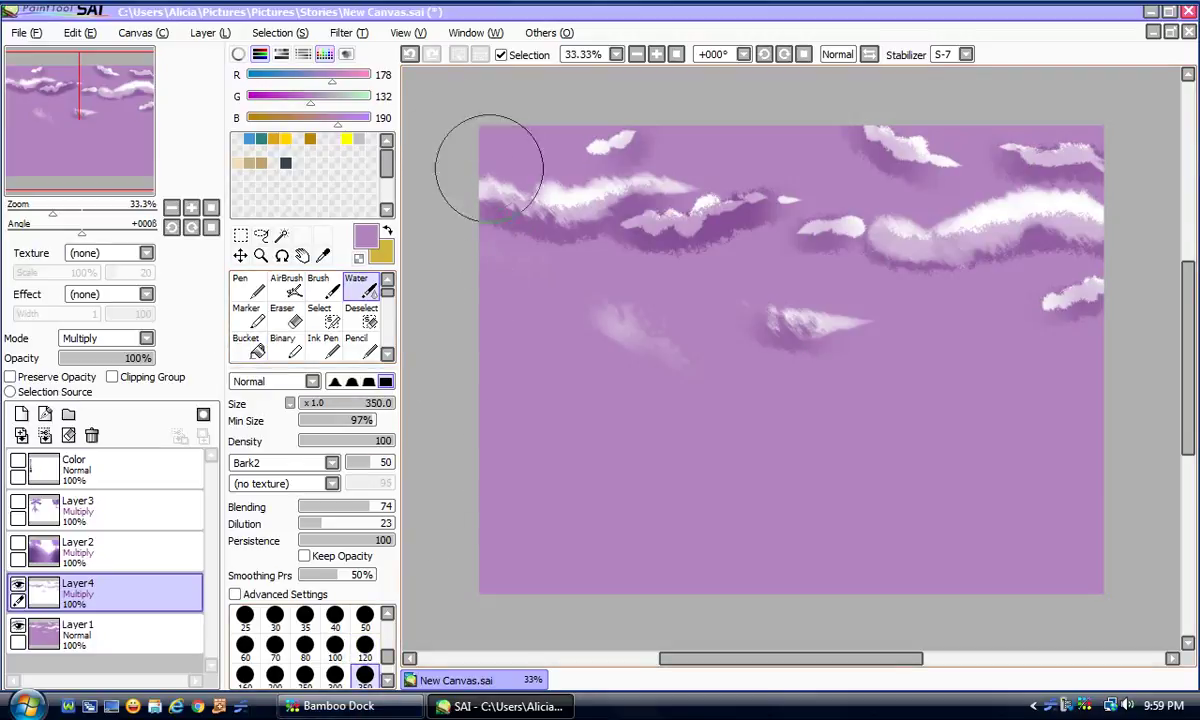
pyautogui.moveTo(552, 172); pyautogui.dragTo(753, 166)
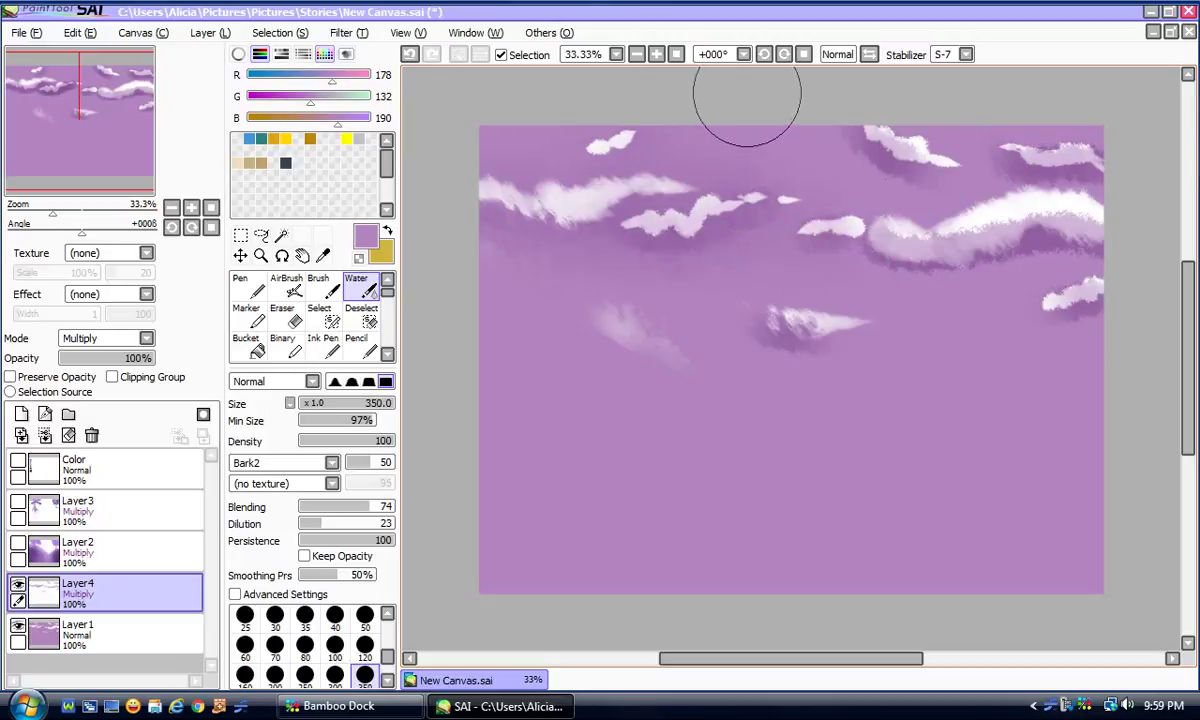
pyautogui.moveTo(870, 100)
pyautogui.mouseDown()
pyautogui.moveTo(976, 95)
pyautogui.moveTo(1030, 130)
pyautogui.moveTo(1042, 102)
pyautogui.moveTo(956, 220)
pyautogui.mouseUp()
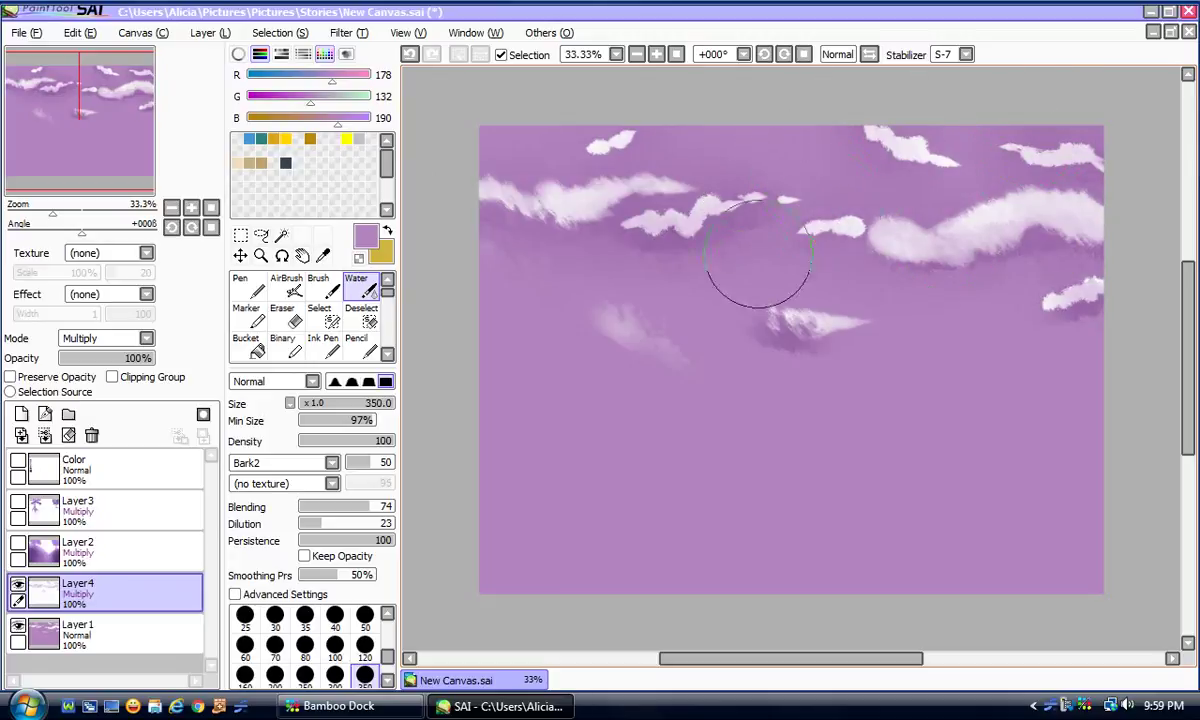
# Step: Repaint narrower shadows along the lower edges of the clouds with the Water brush at size 50
pyautogui.click(365, 615)
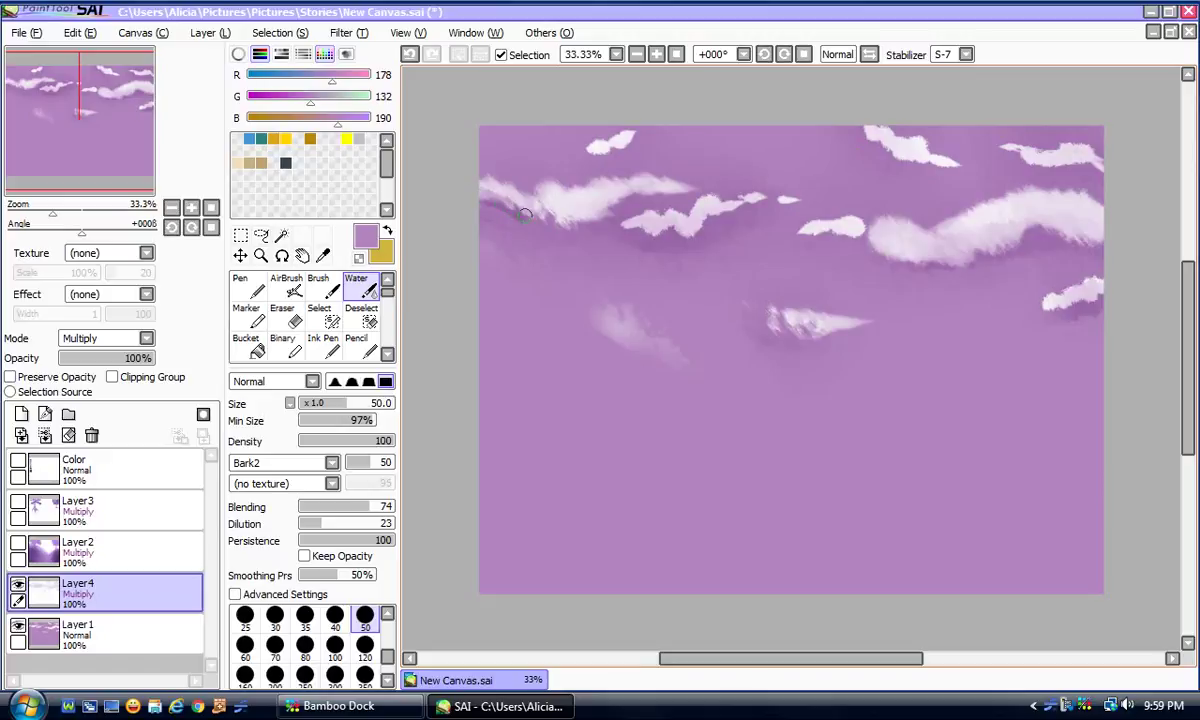
pyautogui.moveTo(524, 215)
pyautogui.mouseDown()
pyautogui.moveTo(564, 225)
pyautogui.moveTo(621, 188)
pyautogui.mouseUp()
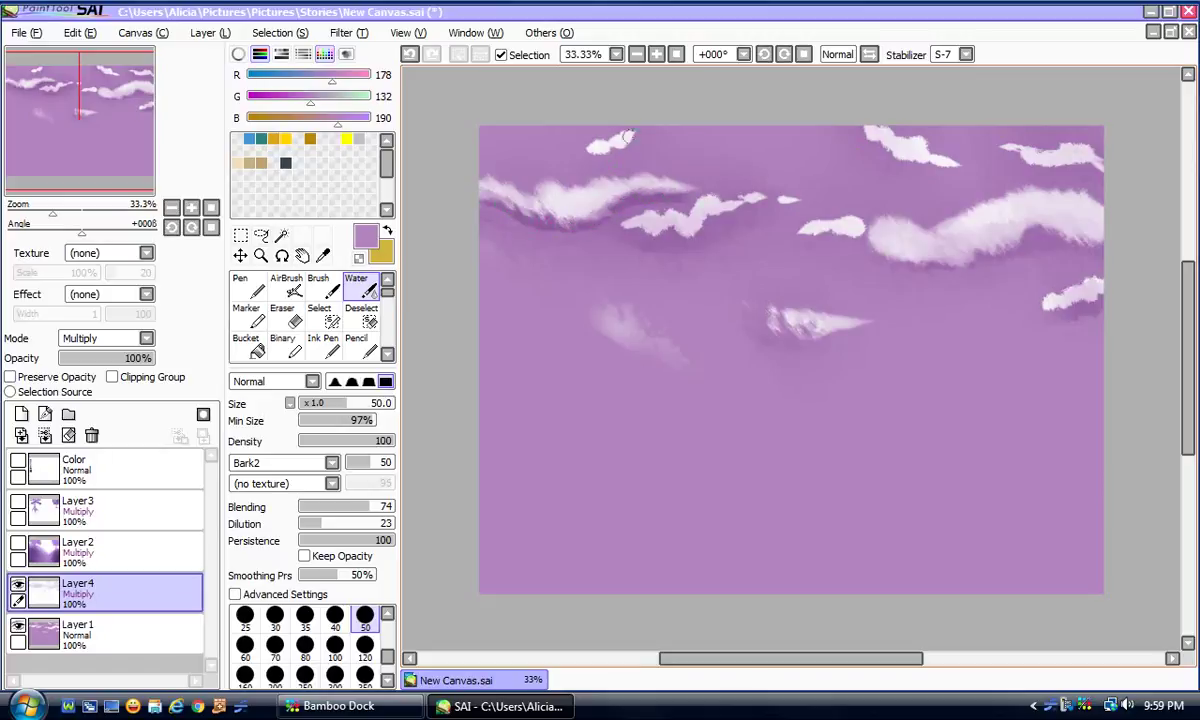
pyautogui.moveTo(635, 140); pyautogui.dragTo(588, 148)
pyautogui.moveTo(746, 201); pyautogui.dragTo(790, 203)
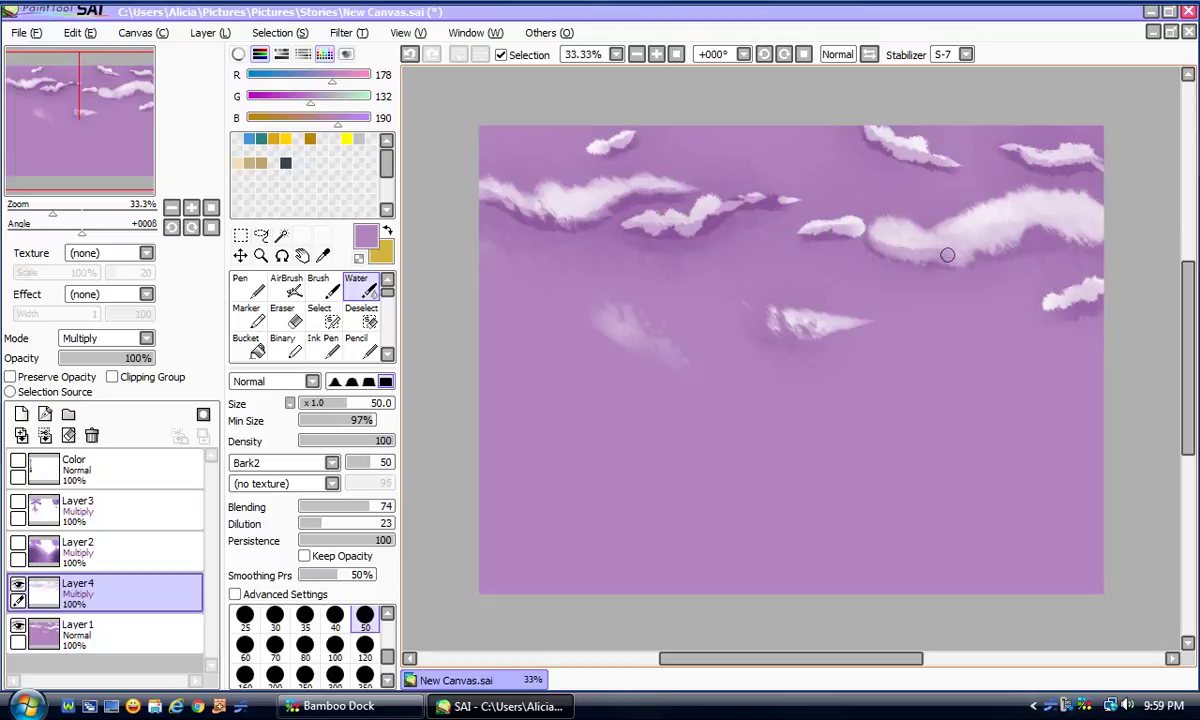
pyautogui.moveTo(947, 255); pyautogui.dragTo(1061, 244)
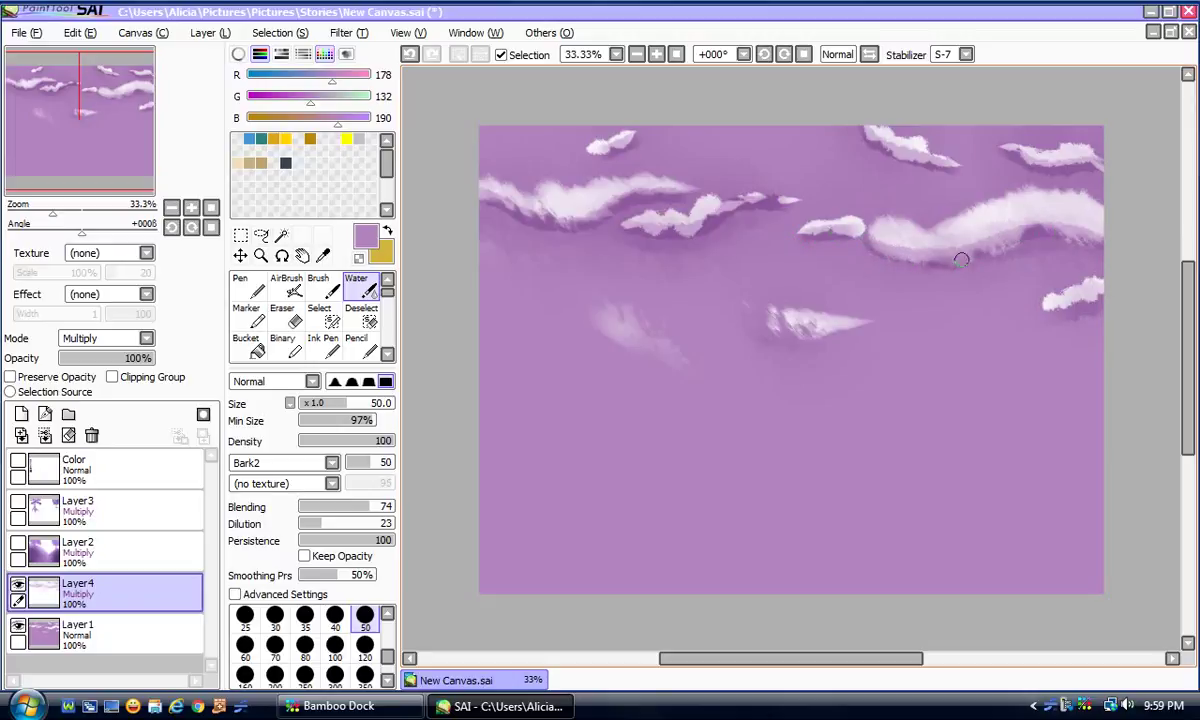
pyautogui.moveTo(948, 222); pyautogui.dragTo(1032, 217)
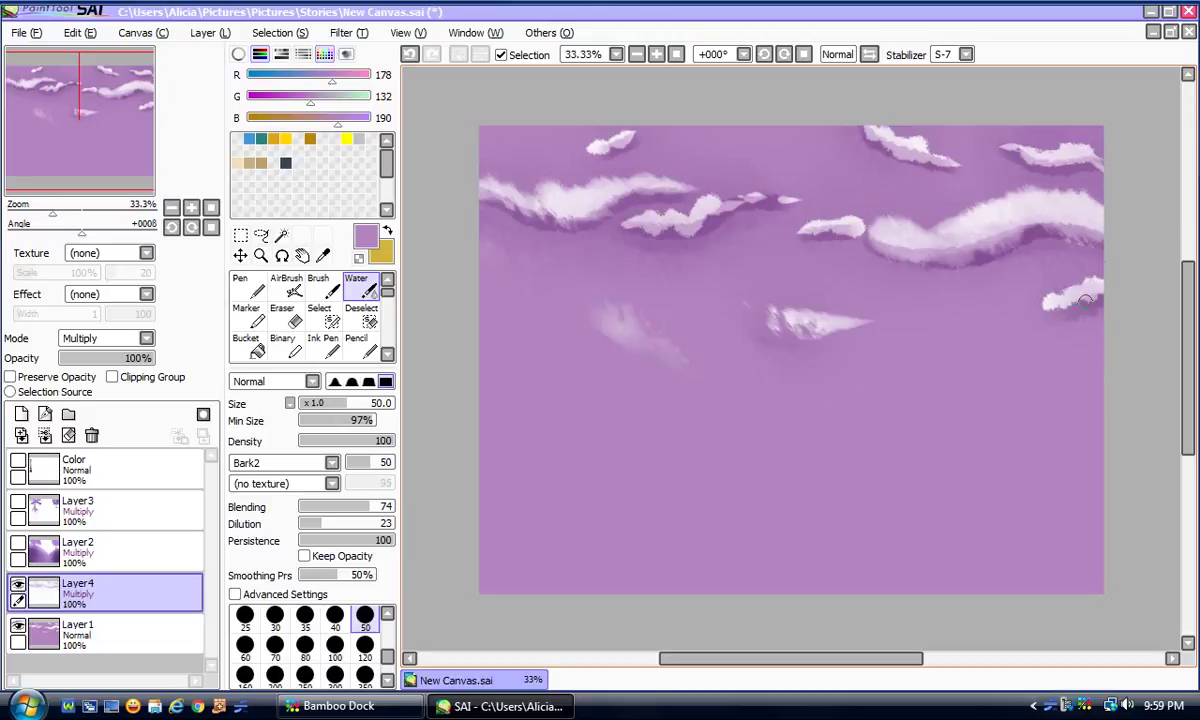
pyautogui.moveTo(794, 332); pyautogui.dragTo(777, 328)
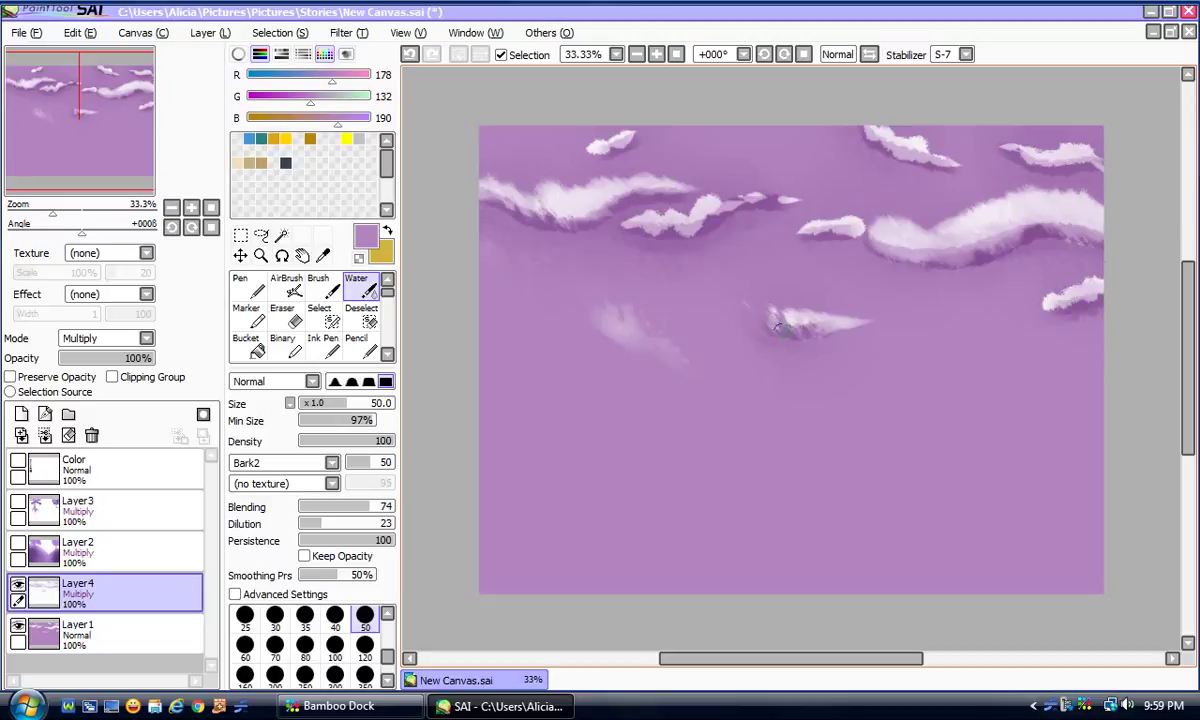
# Step: Show the Layer2, Layer3 and Color layers to check the shaded clouds against the whole landscape
pyautogui.click(18, 542)
pyautogui.click(18, 501)
pyautogui.click(18, 460)
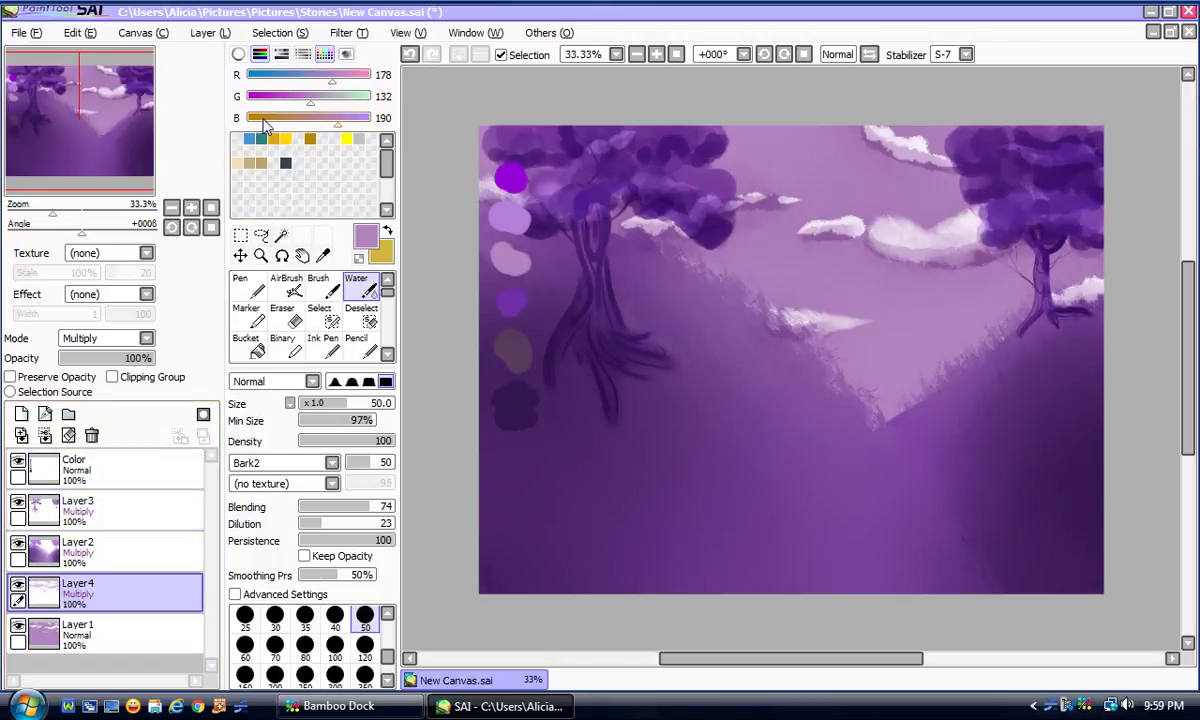
# Step: Isolate Layer4 to inspect the cloud shadows, and leave only Layer1 visible
pyautogui.click(19, 626)
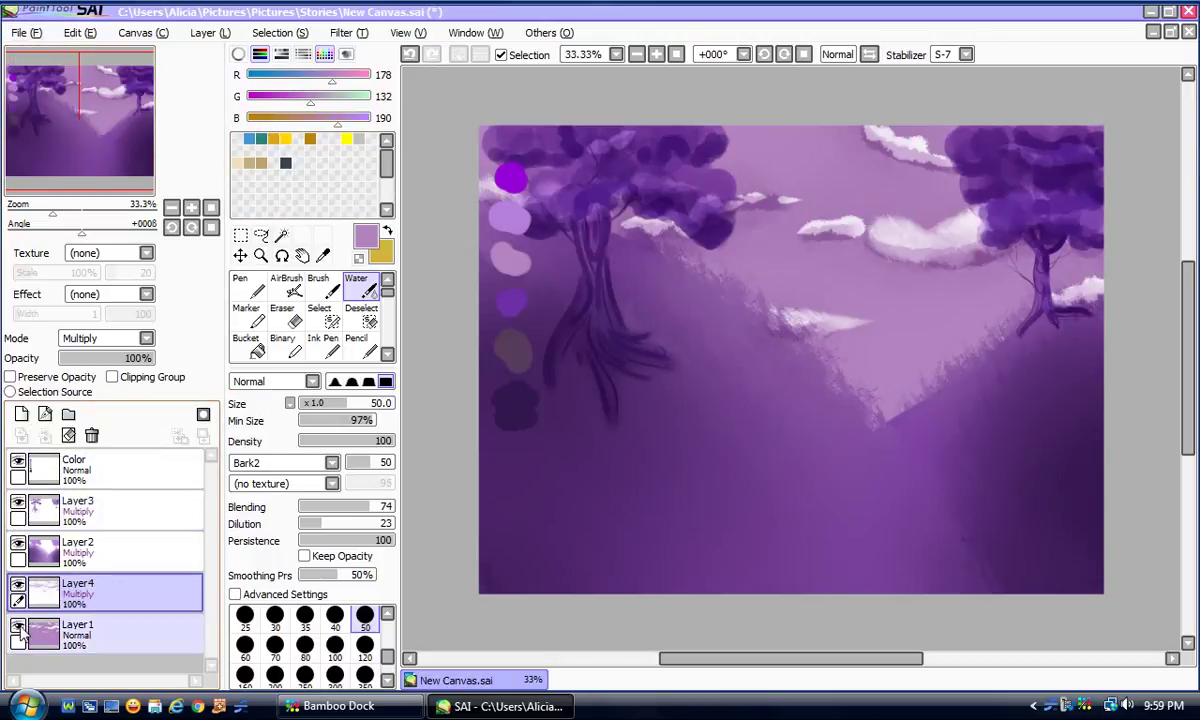
pyautogui.click(19, 628)
pyautogui.click(18, 542)
pyautogui.click(18, 501)
pyautogui.click(18, 460)
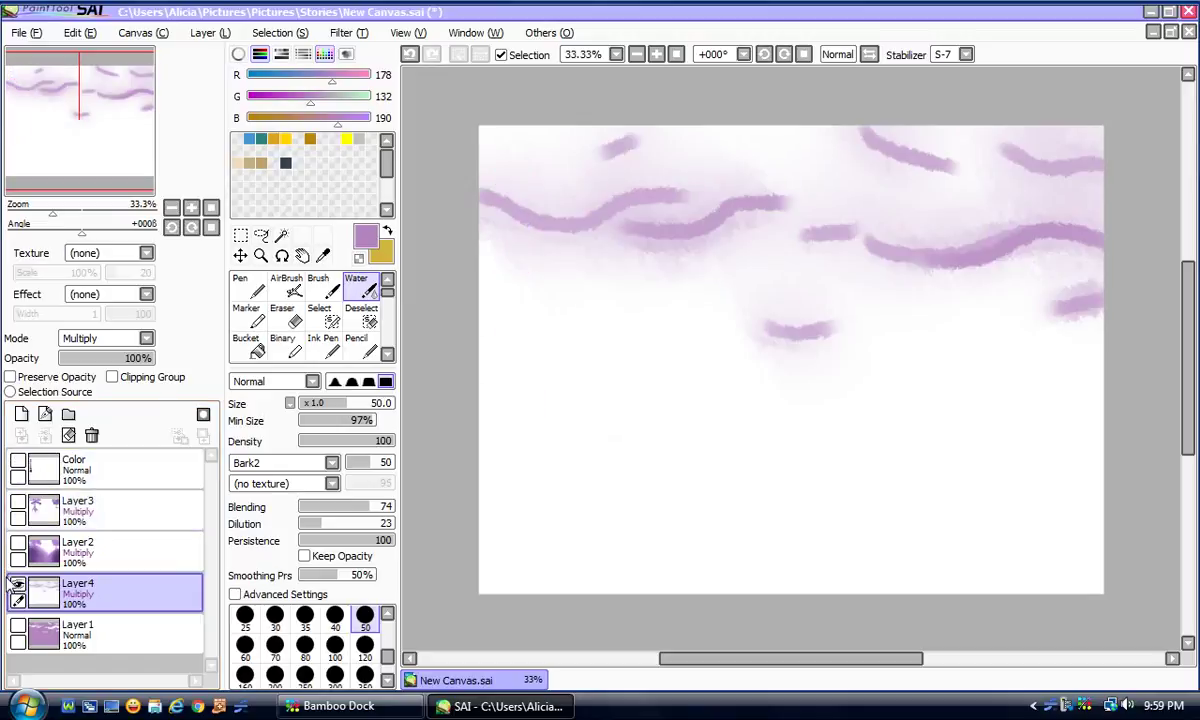
pyautogui.click(18, 583)
pyautogui.click(19, 628)
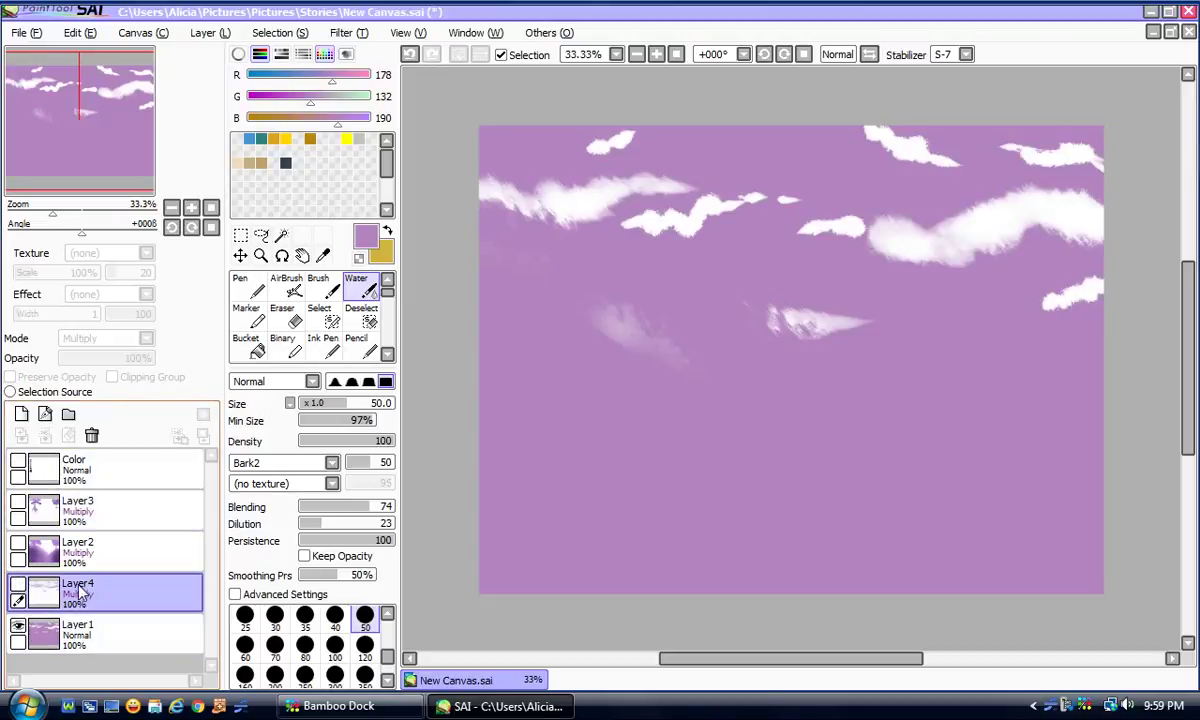
# Step: Add a new layer directly above Layer4 and switch to the Pen at size 350
pyautogui.click(70, 552)
pyautogui.click(78, 590)
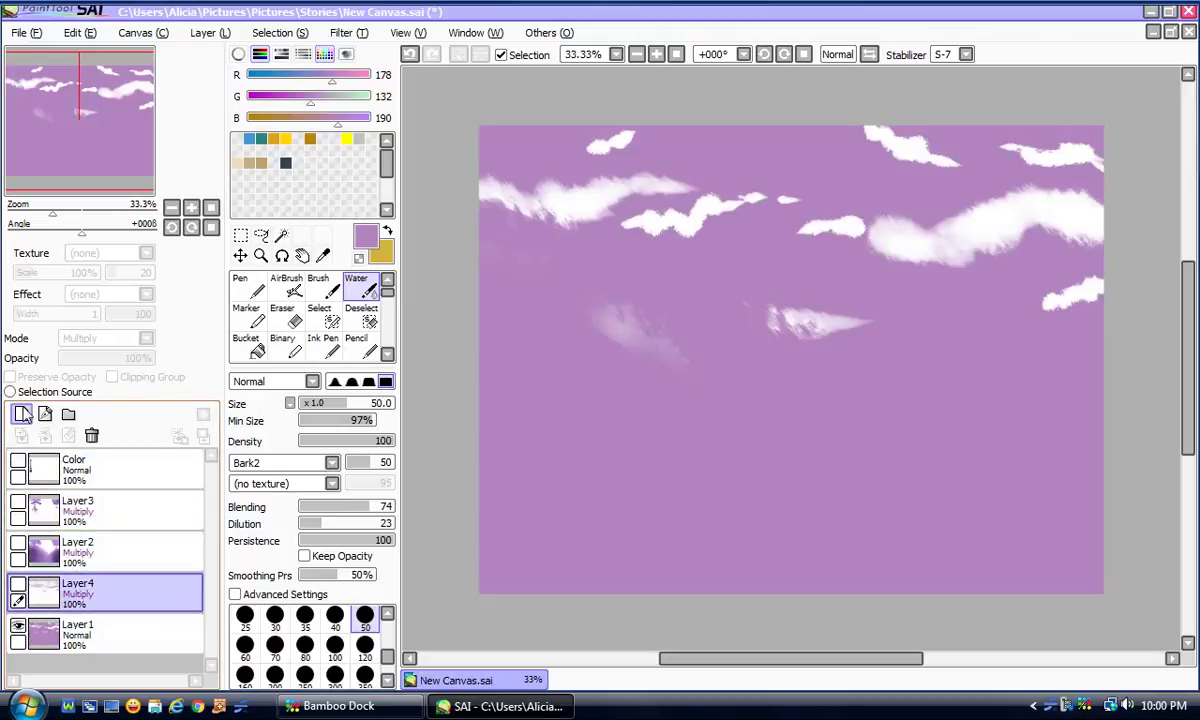
pyautogui.click(22, 414)
pyautogui.click(253, 290)
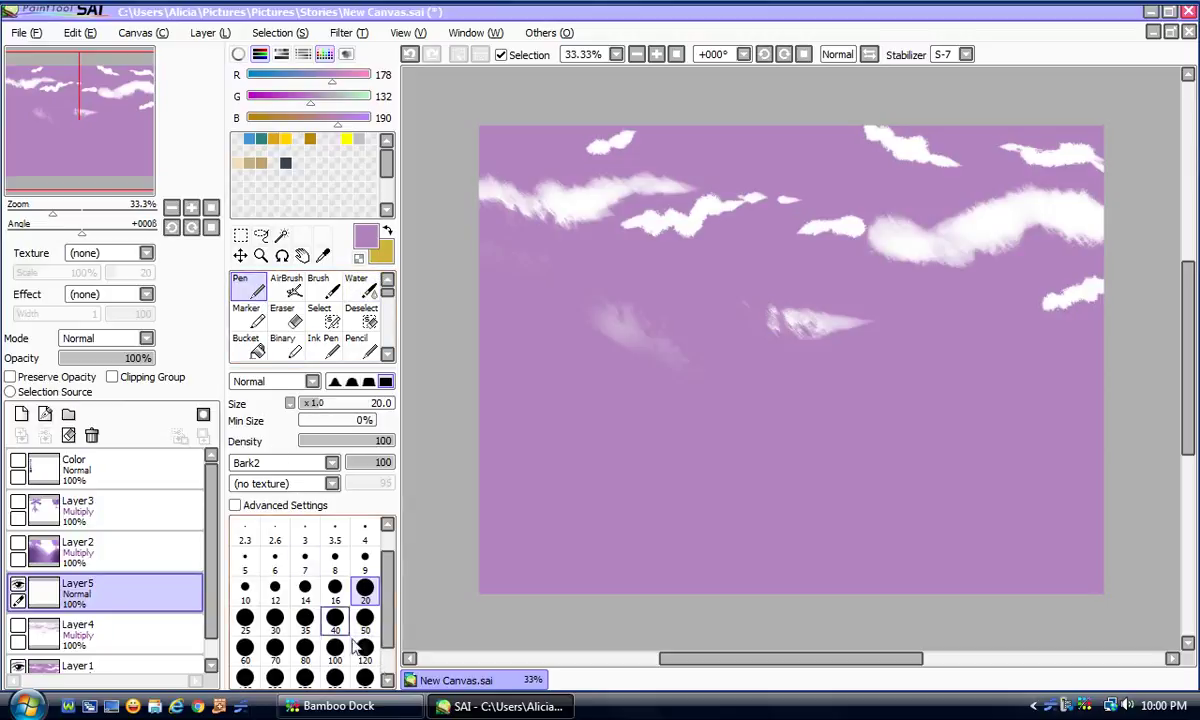
pyautogui.click(365, 678)
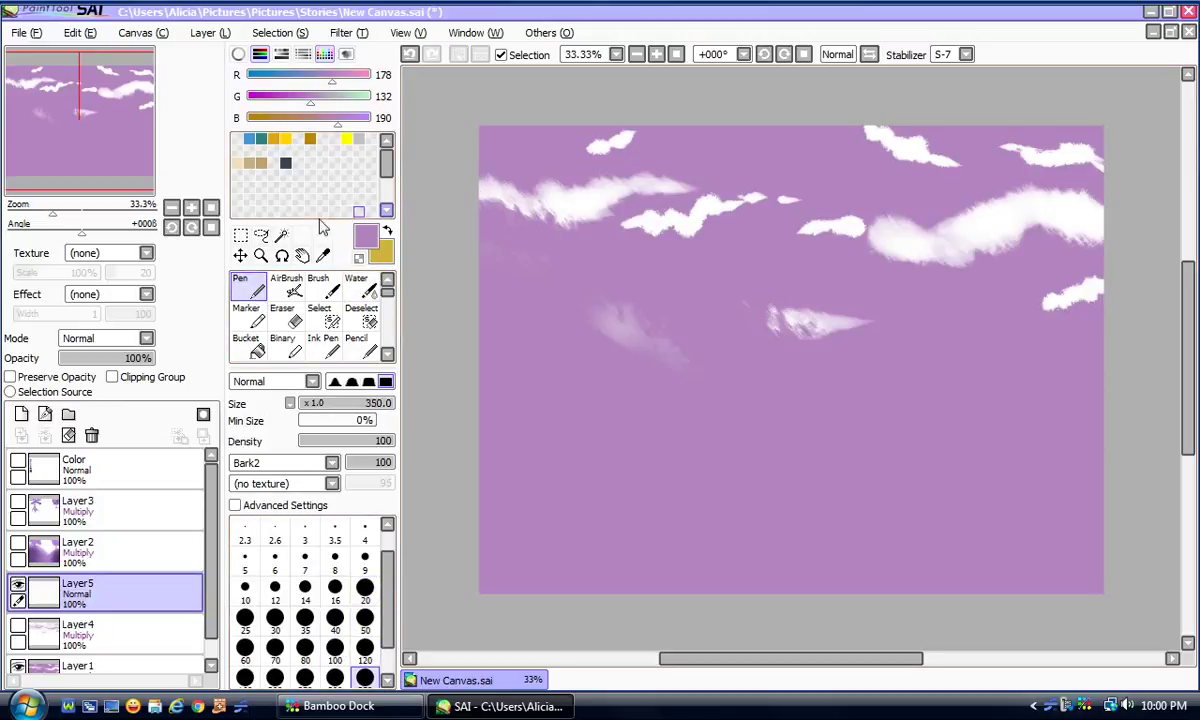
# Step: Show the Color layer and pick the bright violet from its uppermost swatch
pyautogui.click(18, 460)
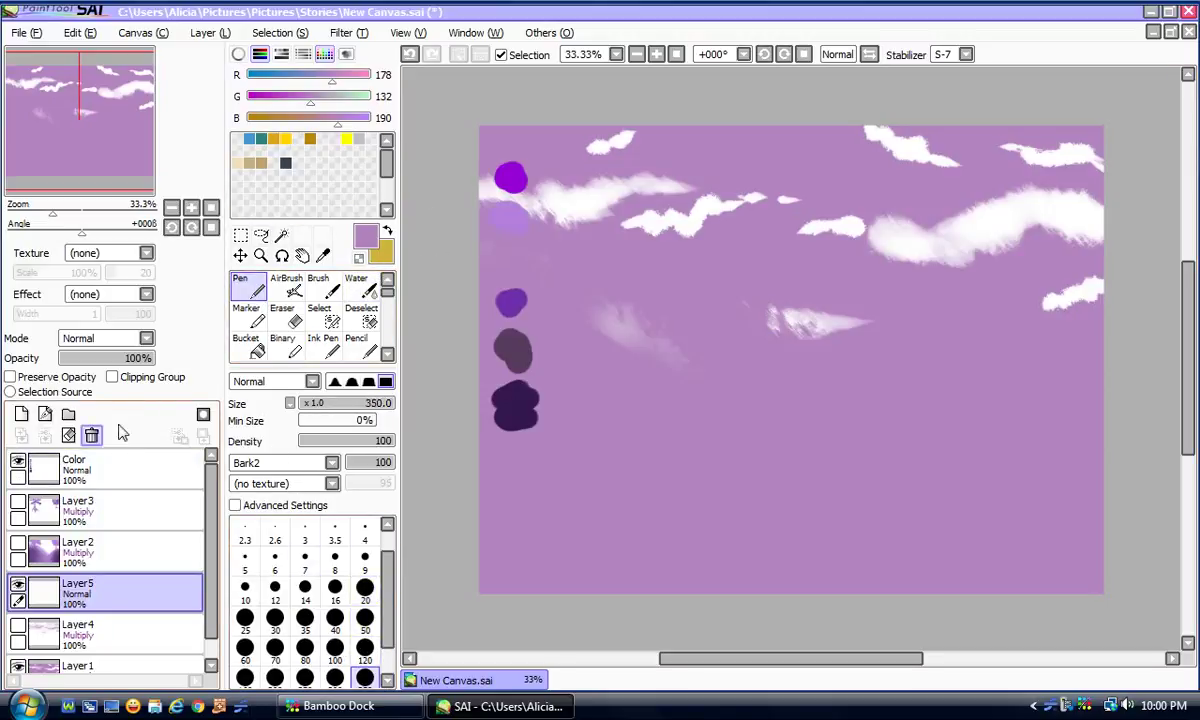
pyautogui.click(322, 255)
pyautogui.click(511, 172)
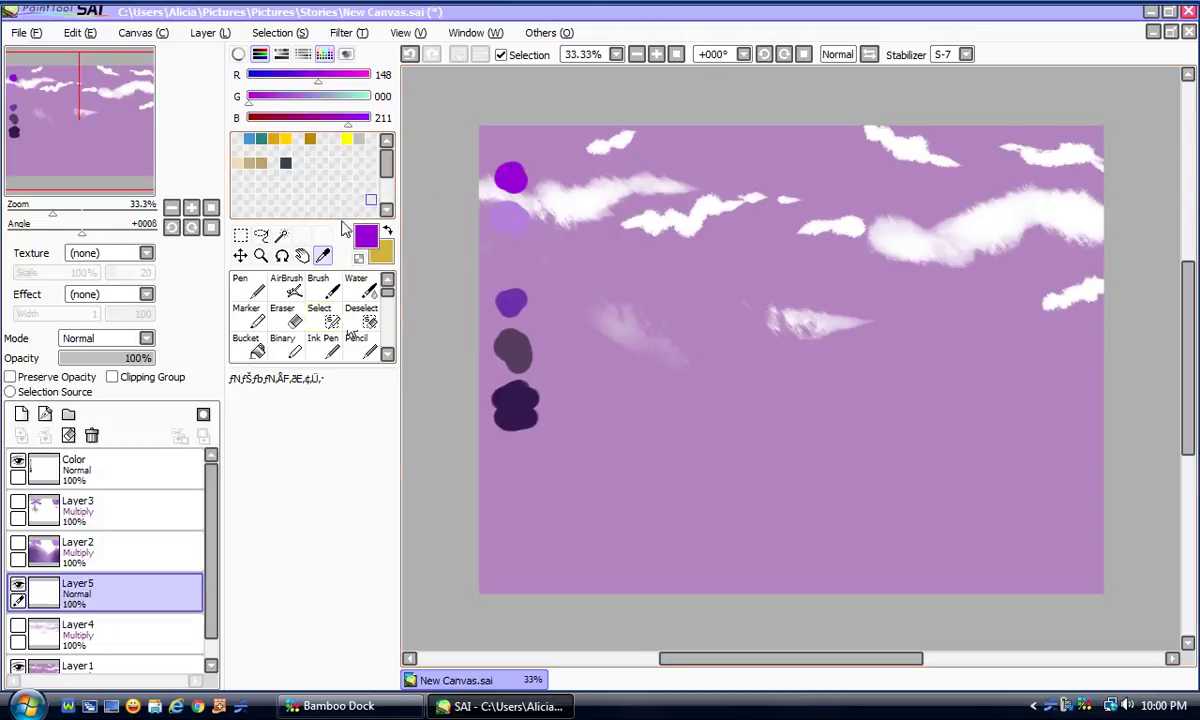
# Step: Set the Pen to size 6 and the stabilizer to 0
pyautogui.click(253, 290)
pyautogui.click(365, 558)
pyautogui.click(966, 54)
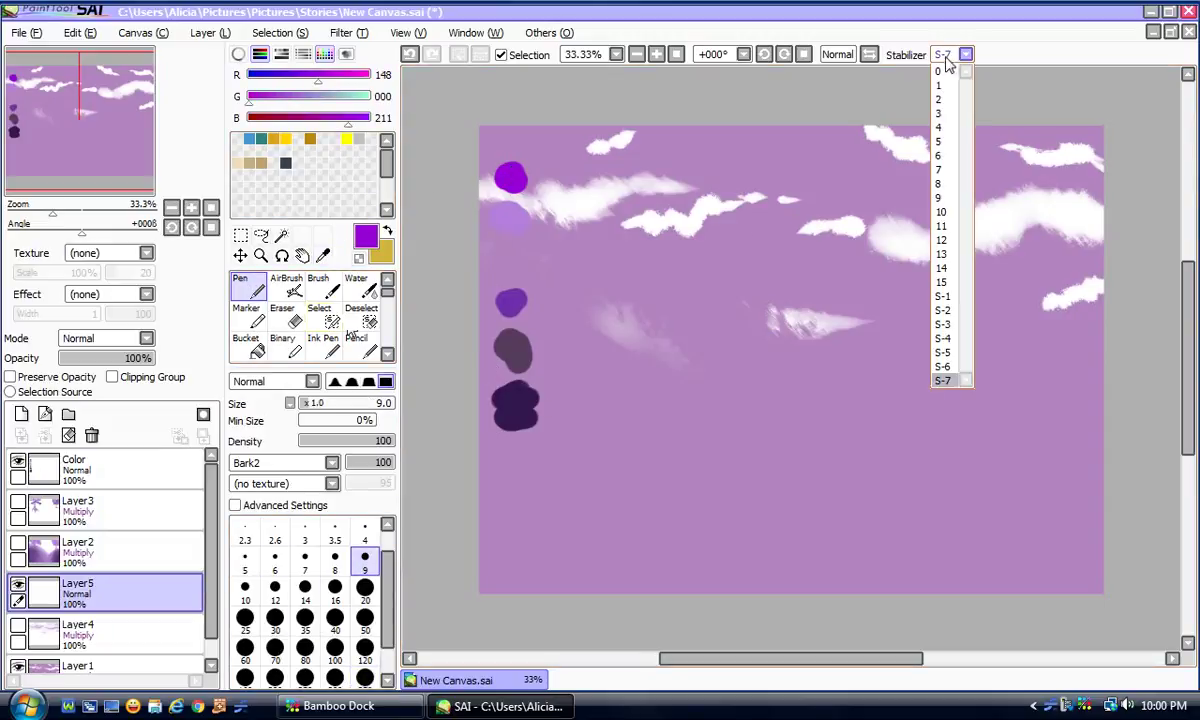
pyautogui.click(945, 70)
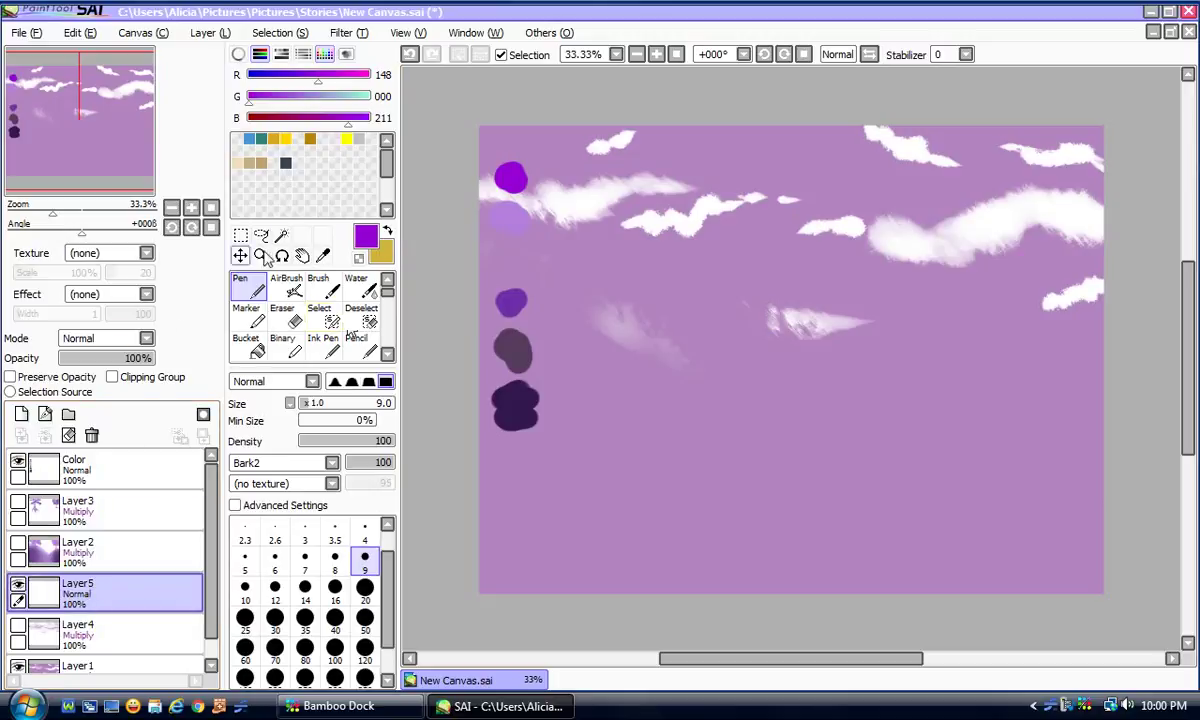
pyautogui.click(275, 562)
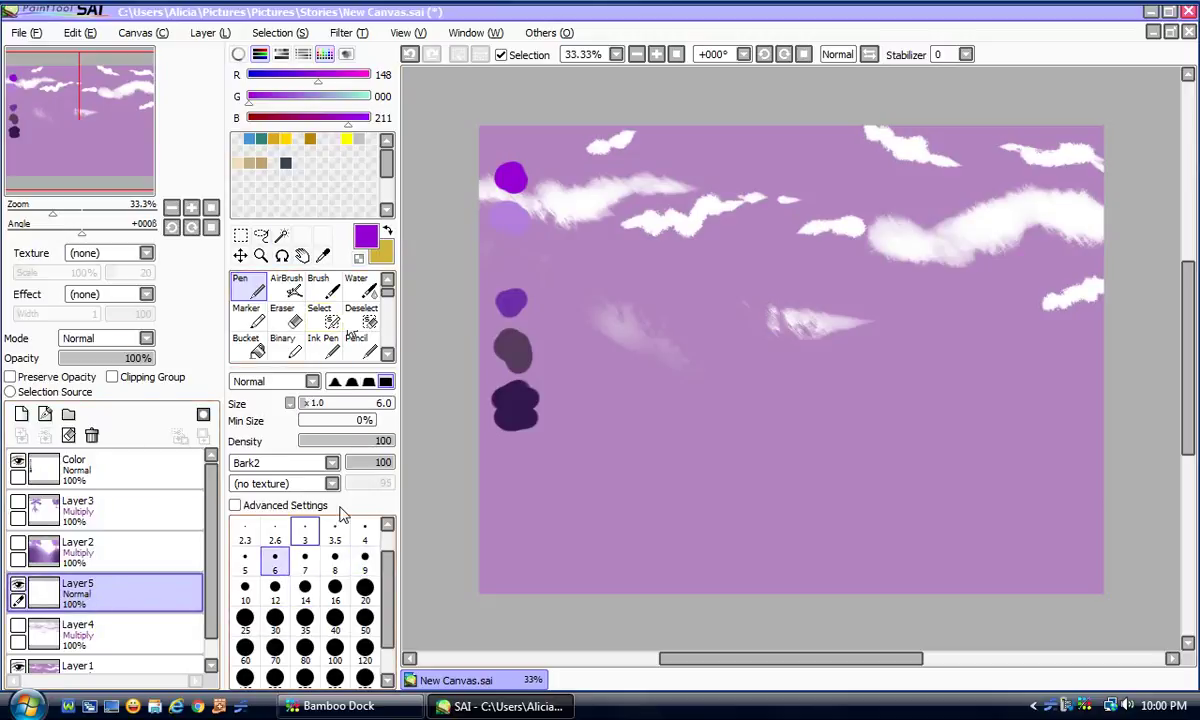
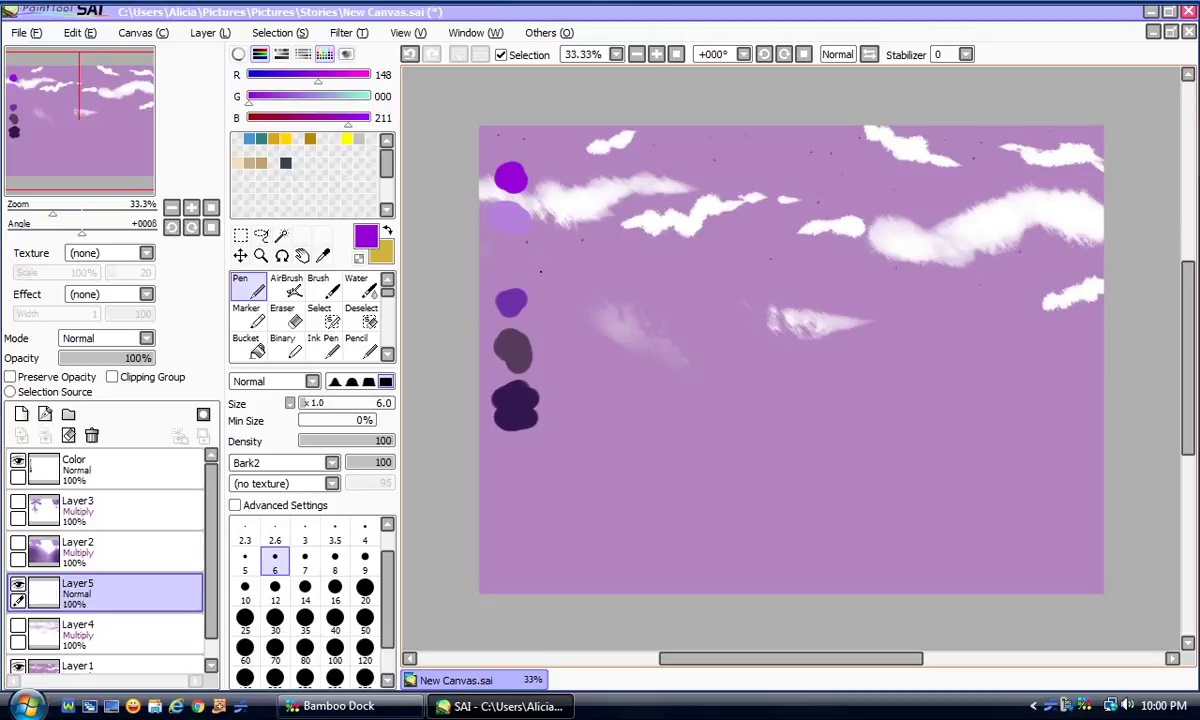
# Step: Dot bright violet specks across the sky on Layer5 with the Pen at sizes 20 and 50
pyautogui.click(364, 588)
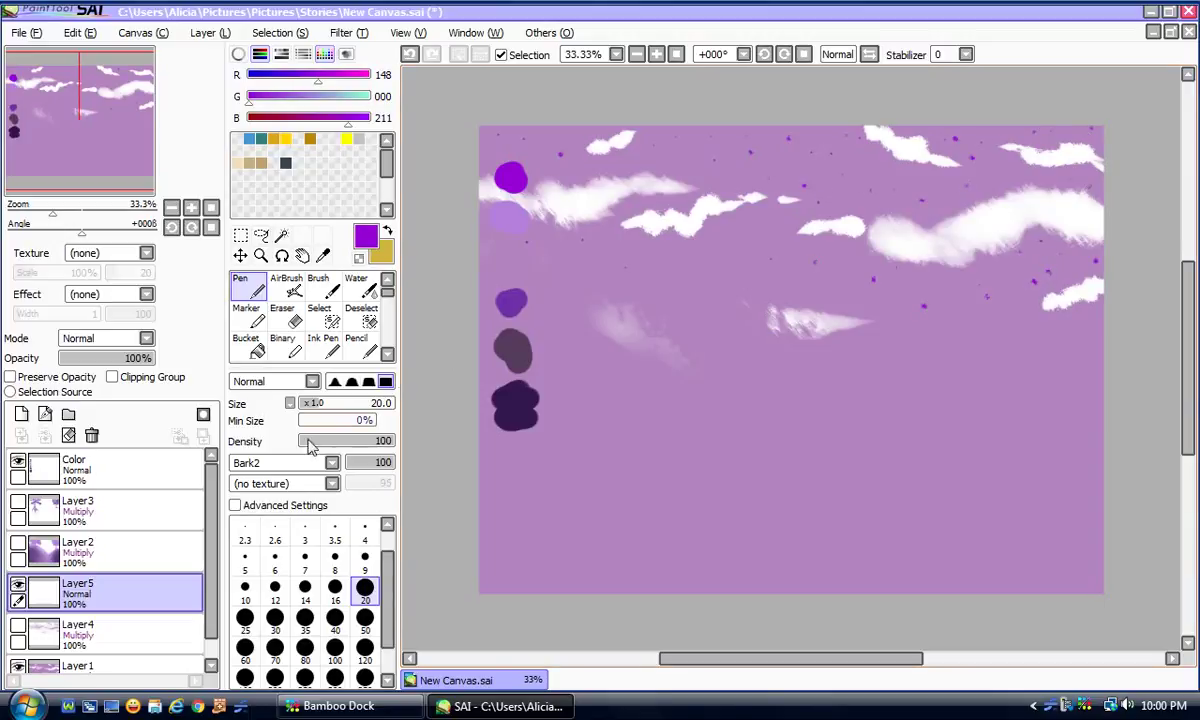
pyautogui.click(364, 617)
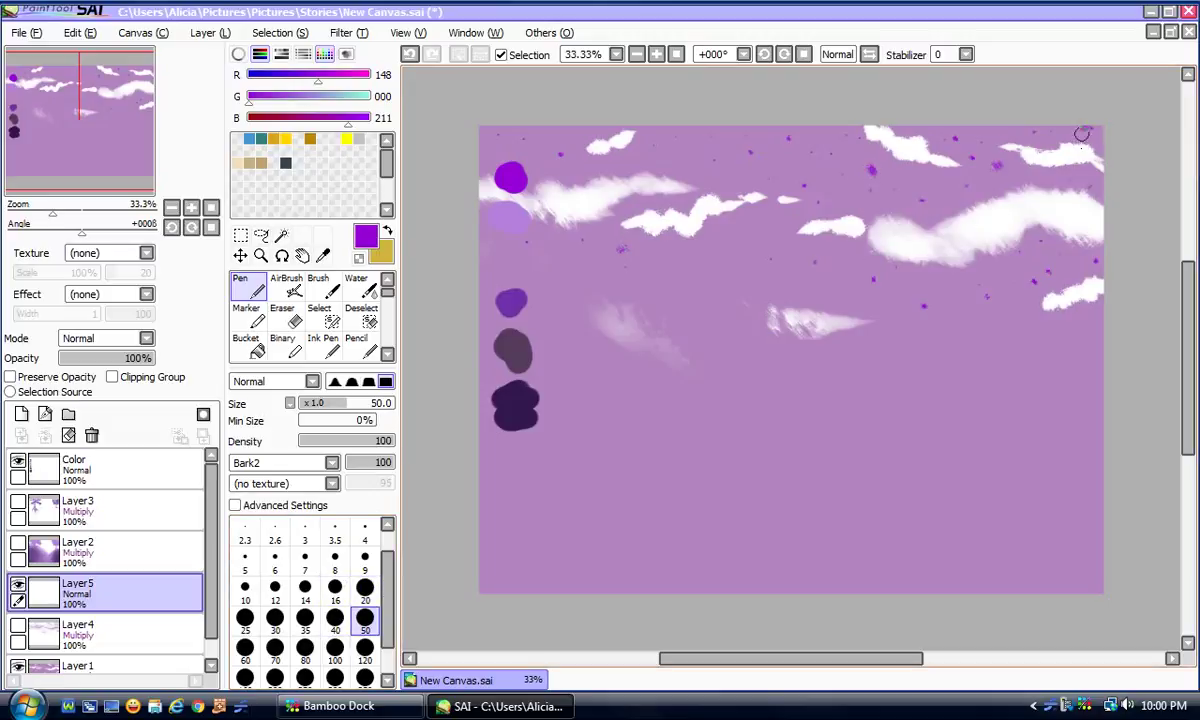
# Step: Pick white from the large cloud and scatter white specks over the sky with the Pen at sizes 50, 20 and 4
pyautogui.click(324, 253)
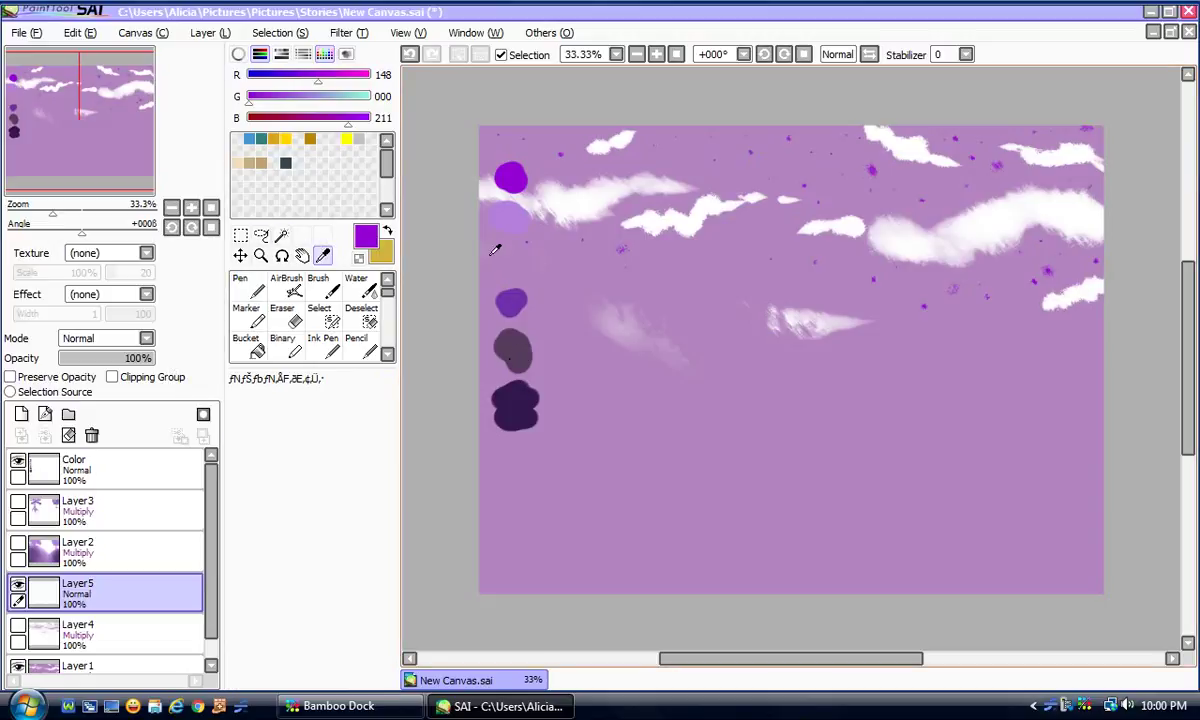
pyautogui.click(247, 287)
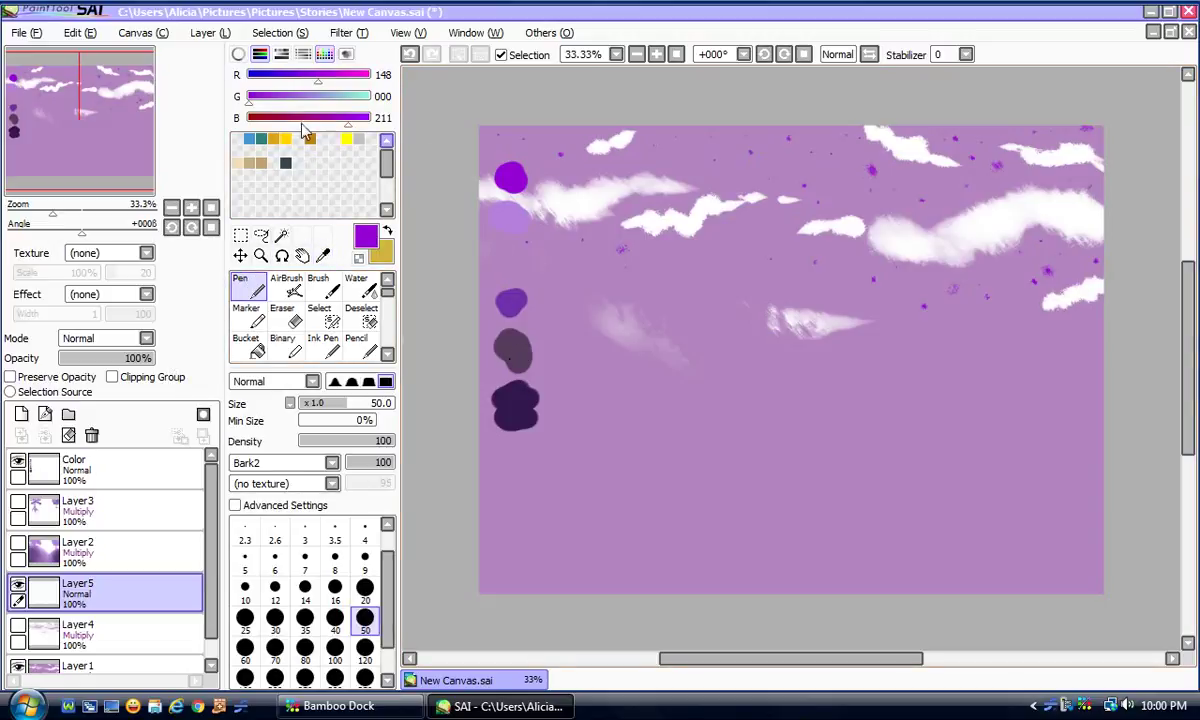
pyautogui.click(323, 253)
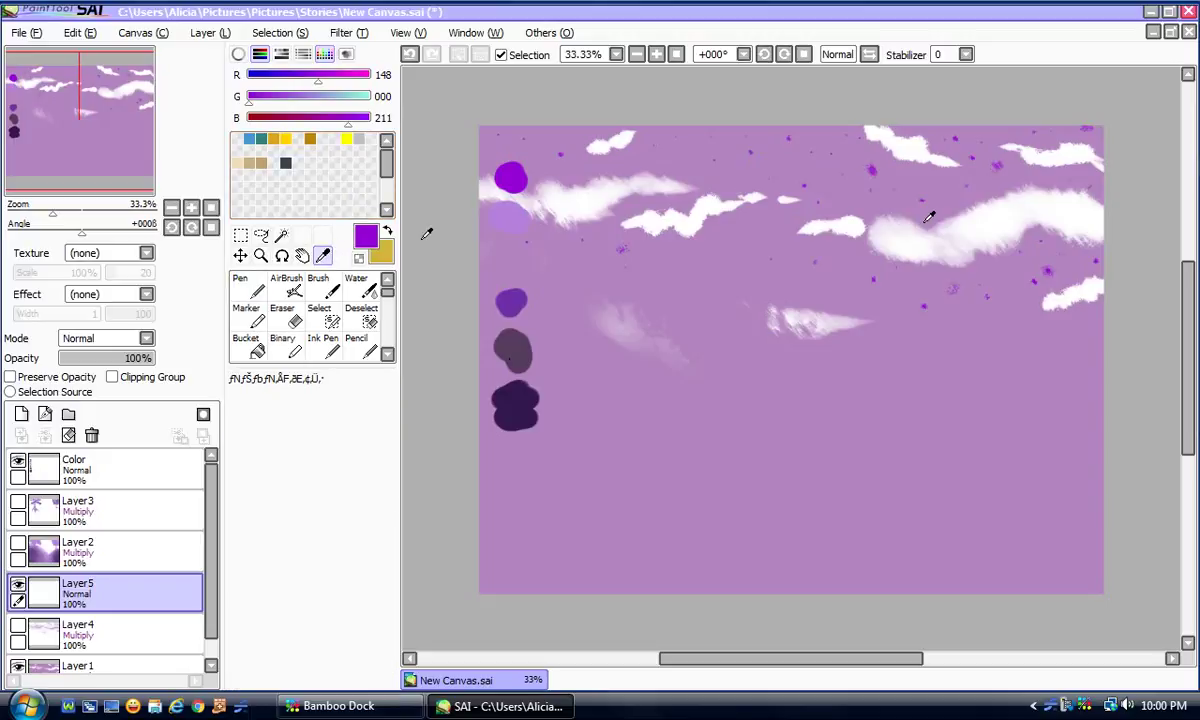
pyautogui.click(247, 289)
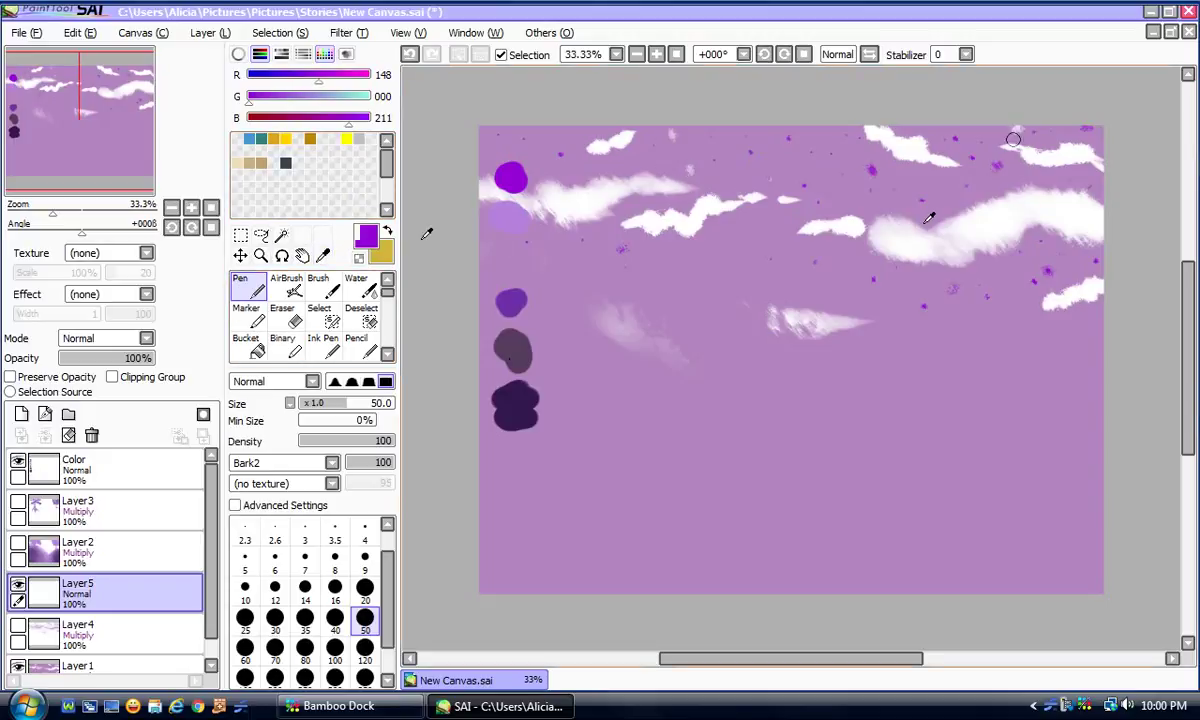
pyautogui.keyDown('alt'); pyautogui.click(929, 218); pyautogui.keyUp('alt')
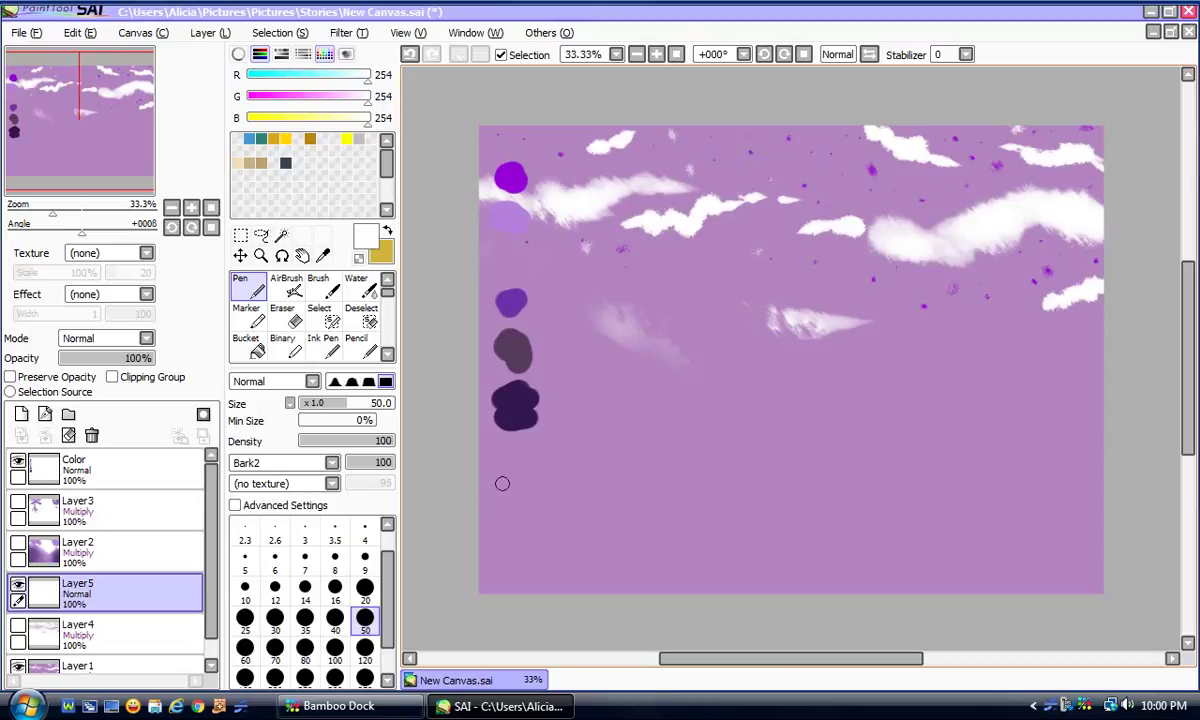
pyautogui.press('[')
pyautogui.press('[')
pyautogui.press('[')
pyautogui.press('[')
pyautogui.press('[')
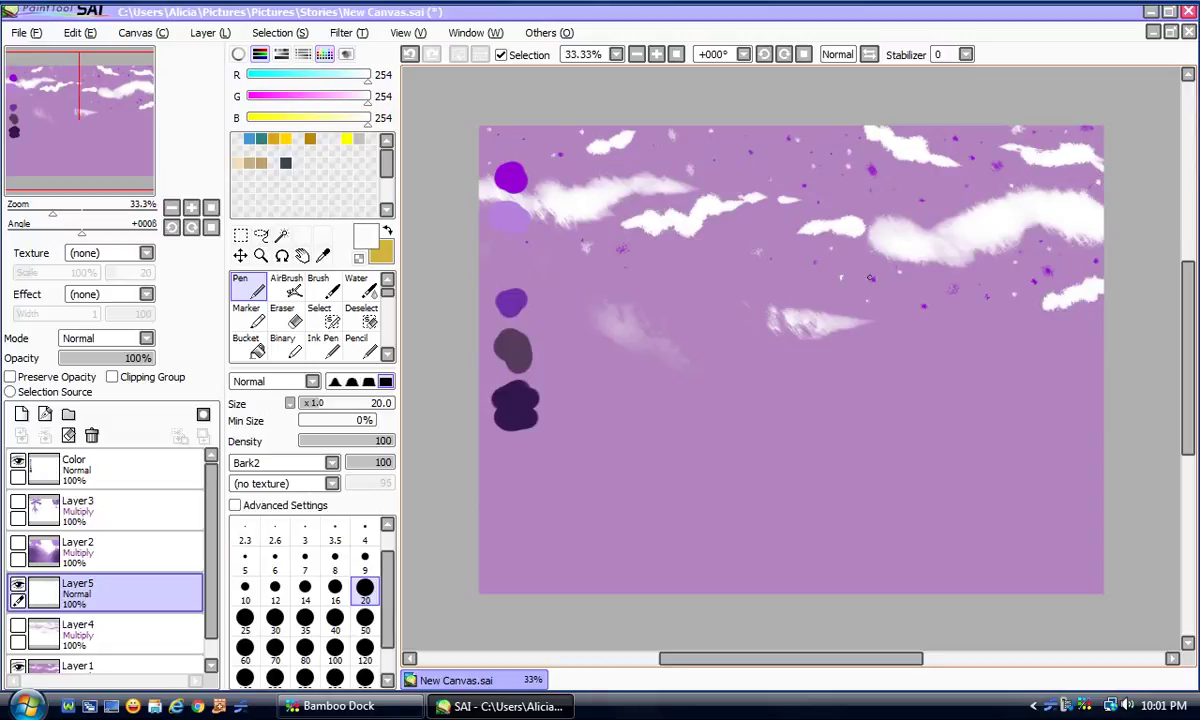
pyautogui.click(365, 530)
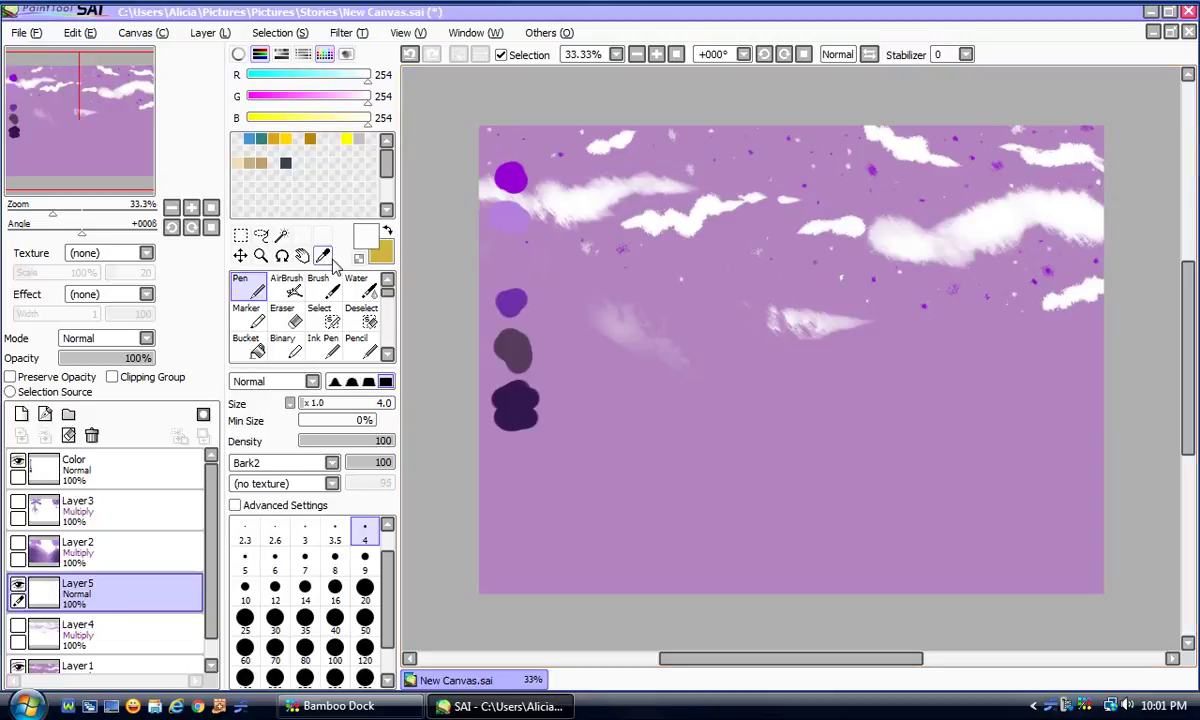
# Step: Pick the dark purple from the lowest swatch and dot dark specks among the clouds with the Pen at size 20
pyautogui.click(321, 255)
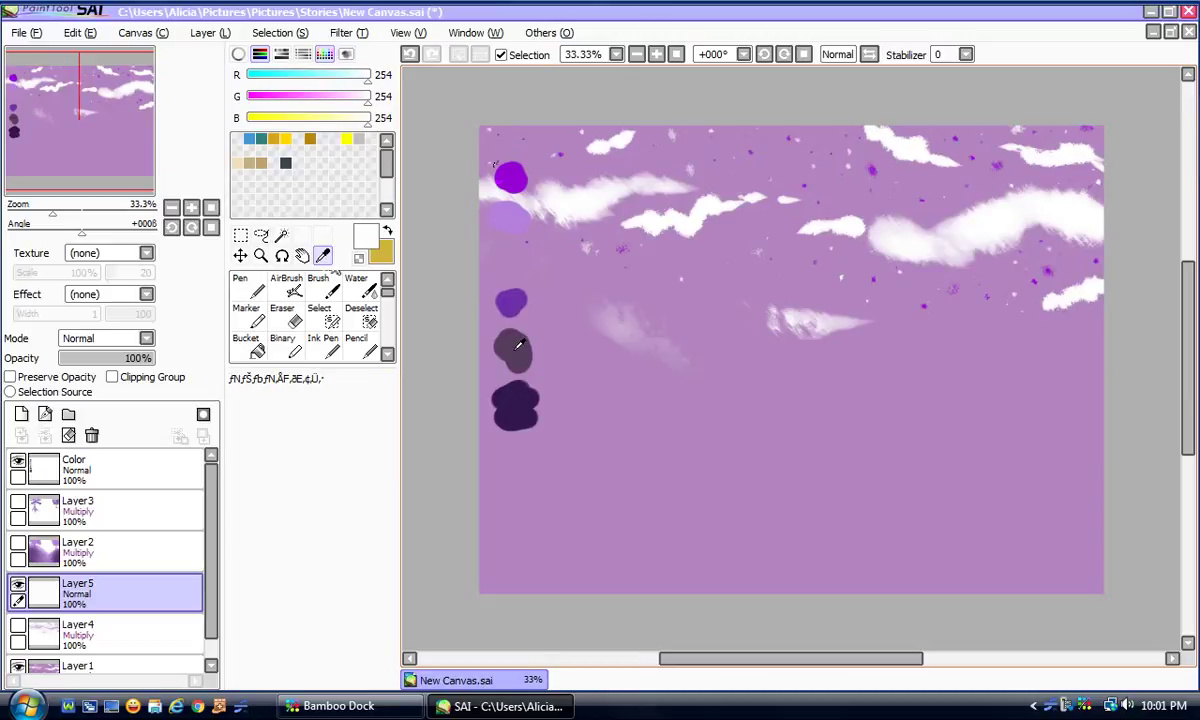
pyautogui.click(508, 395)
pyautogui.press('n')
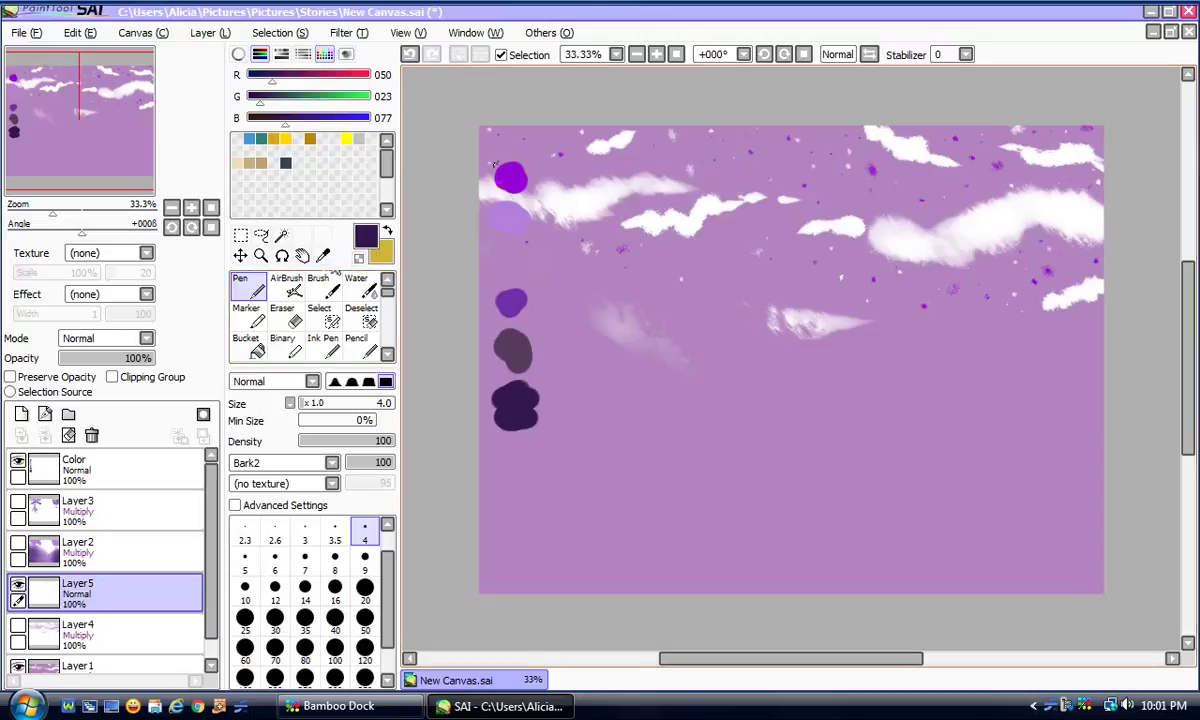
pyautogui.click(365, 591)
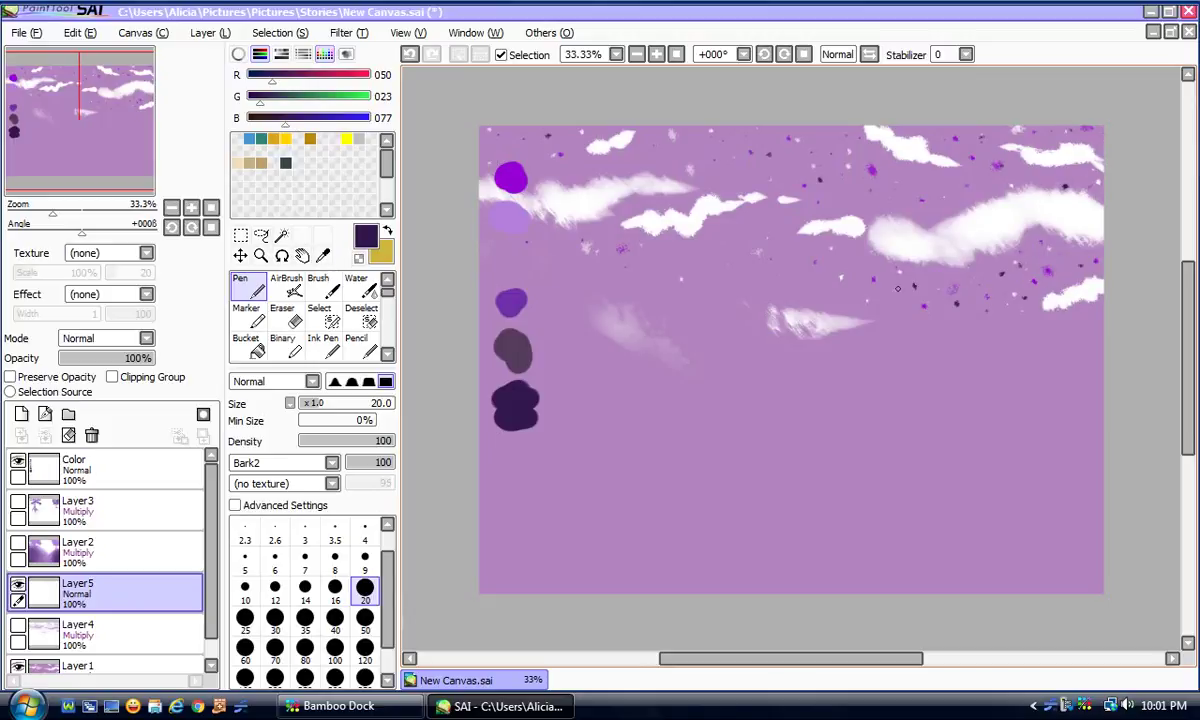
# Step: Try the Luminosity, Overlay and Screen blending modes on Layer5, and return it to Normal
pyautogui.click(100, 338)
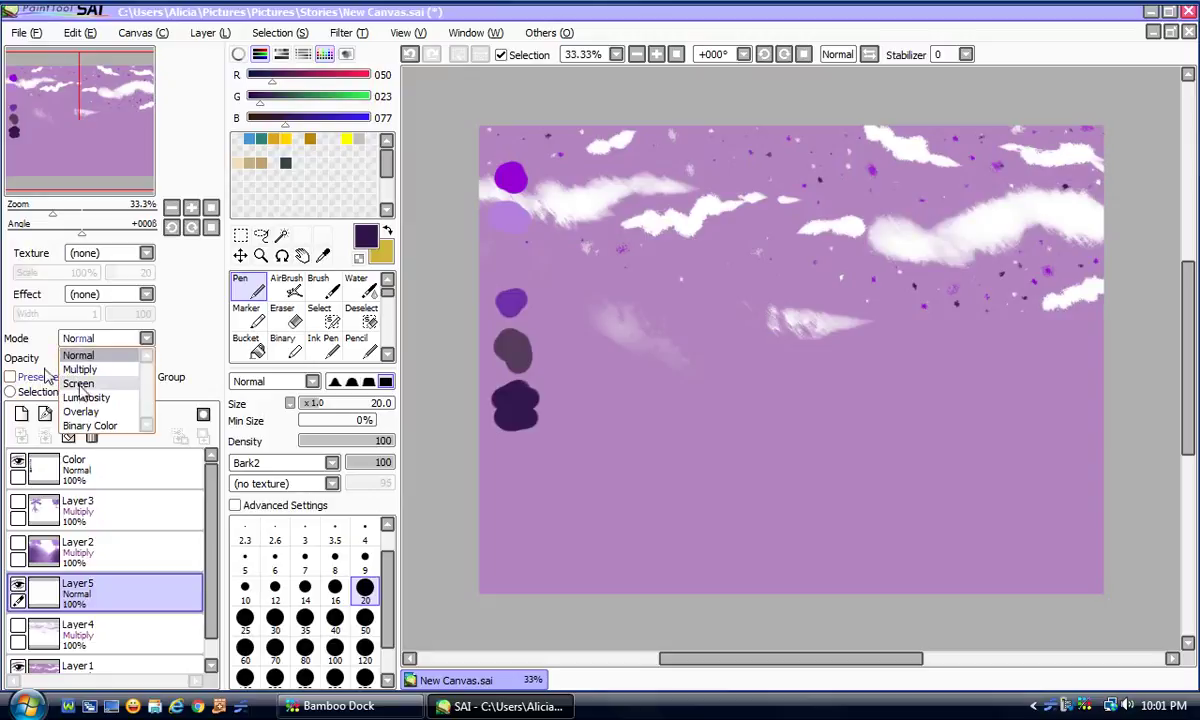
pyautogui.click(86, 398)
pyautogui.click(85, 338)
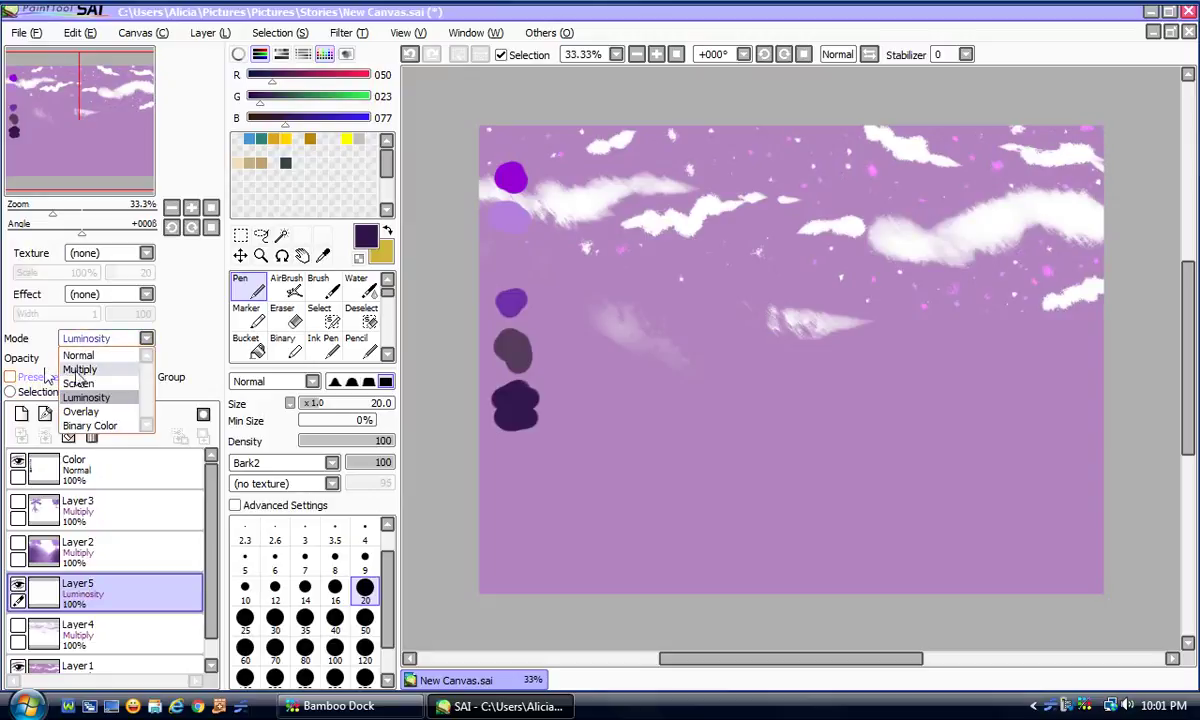
pyautogui.click(80, 411)
pyautogui.click(75, 340)
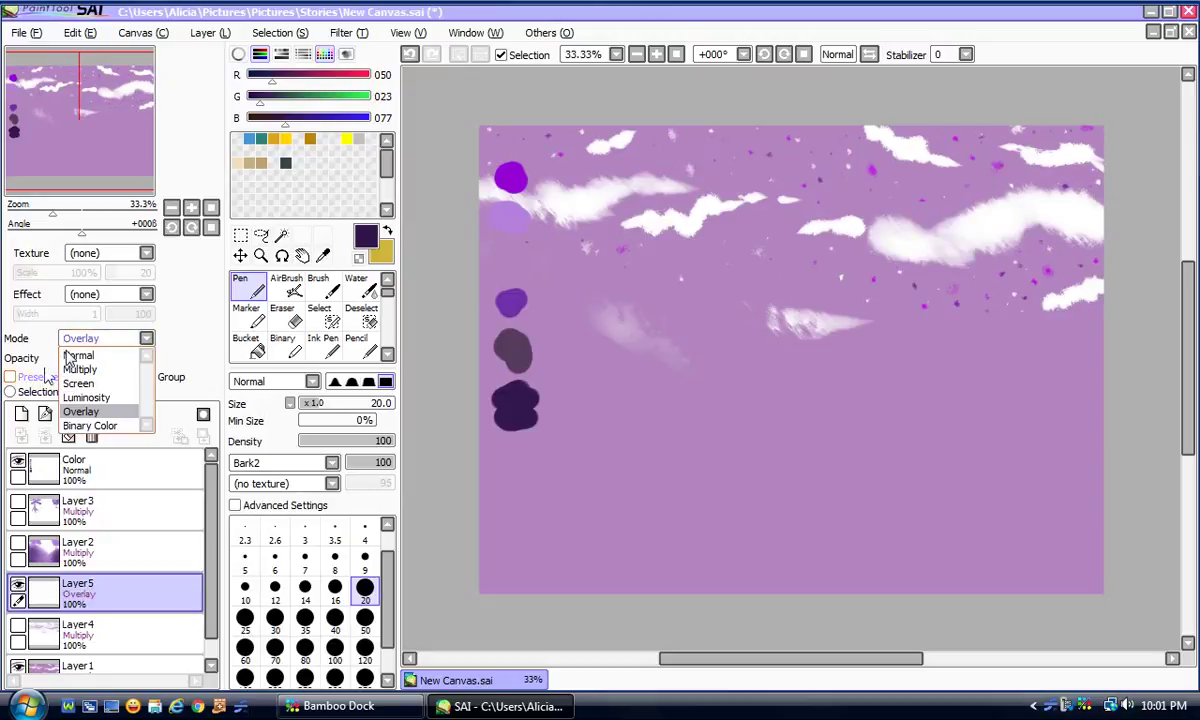
pyautogui.click(78, 383)
pyautogui.click(75, 339)
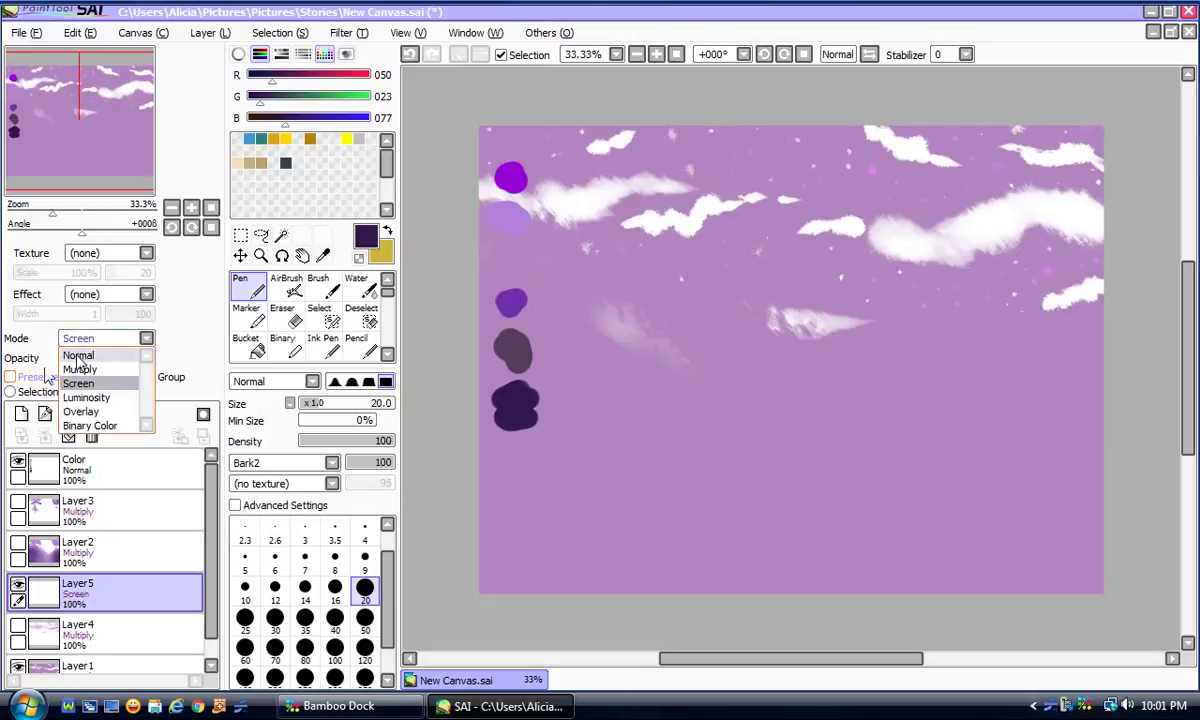
pyautogui.click(78, 356)
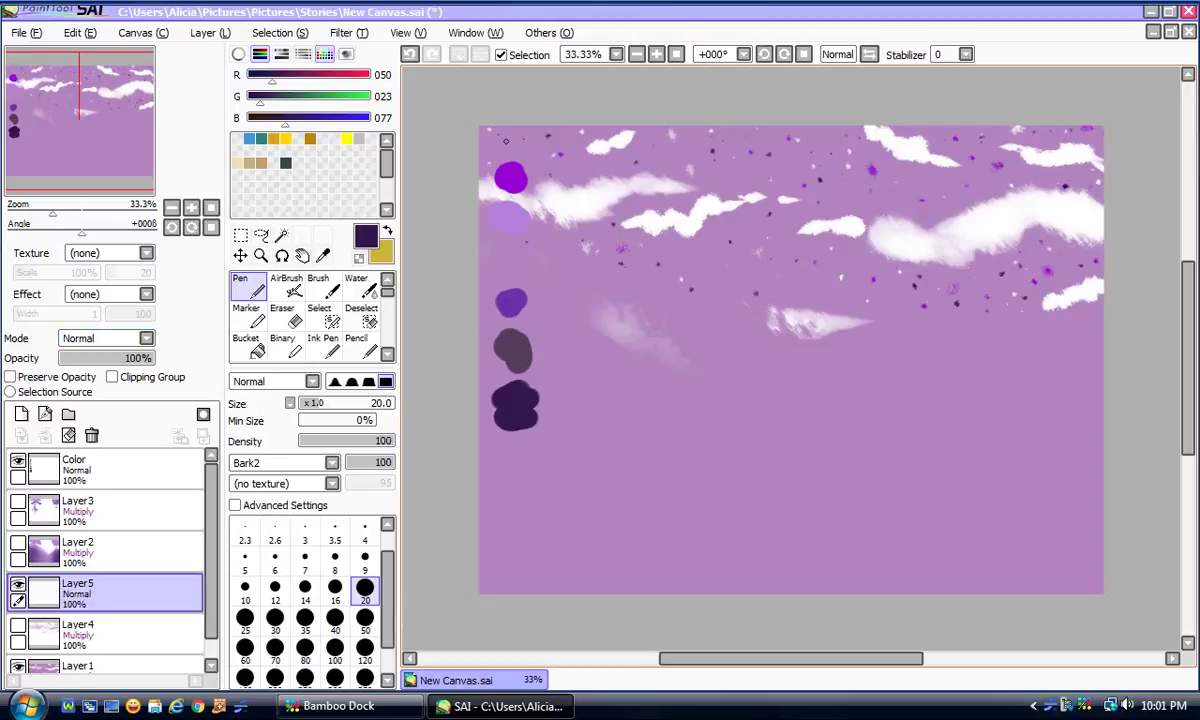
# Step: Show Layer3 and Layer2, and set Layer5's blending mode to Luminosity after trying Multiply, Screen and Overlay
pyautogui.click(17, 508)
pyautogui.click(16, 506)
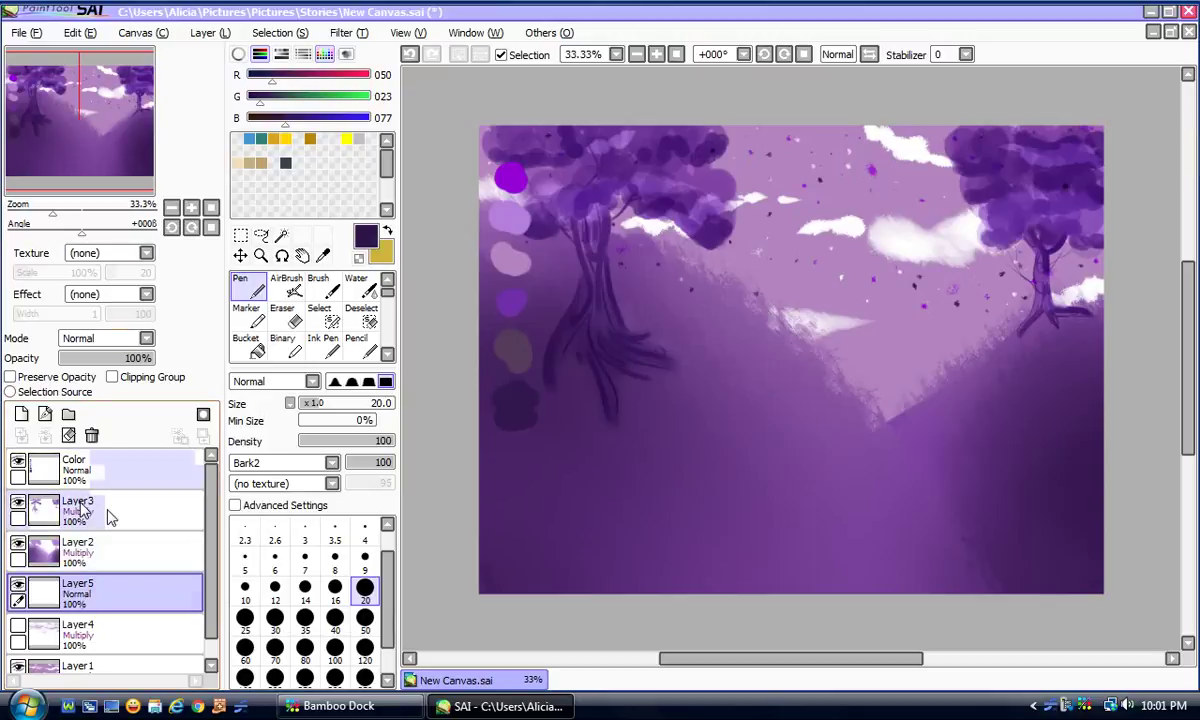
pyautogui.click(78, 341)
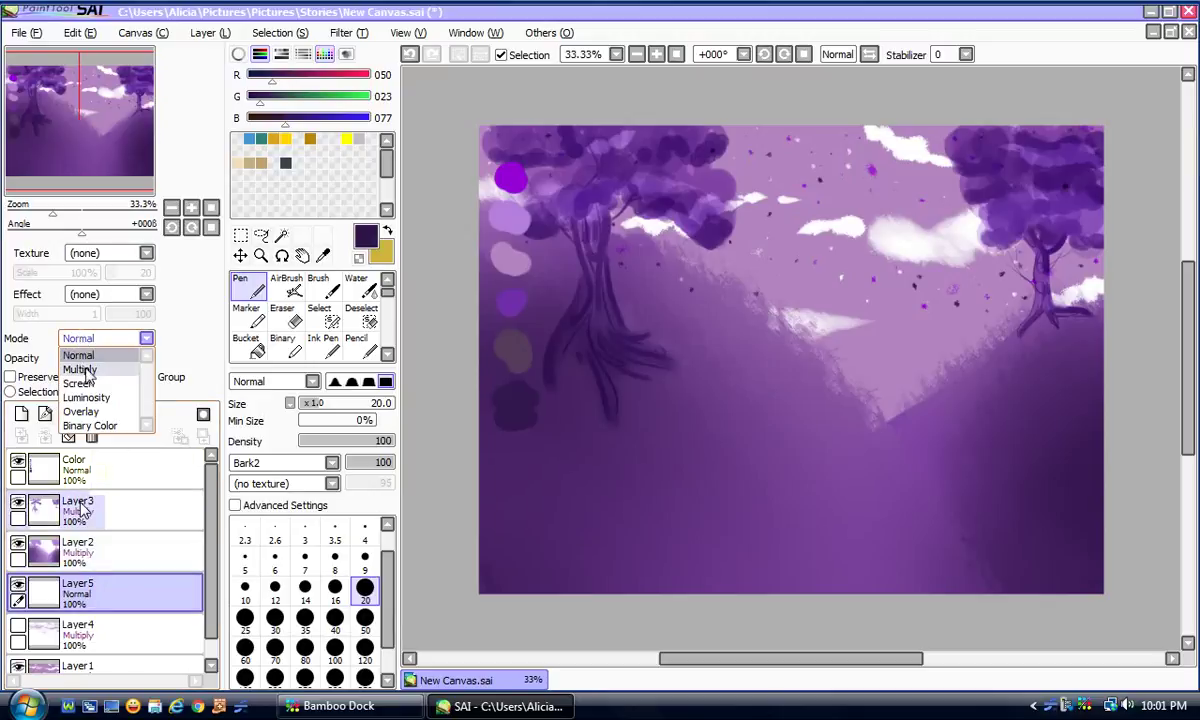
pyautogui.click(79, 369)
pyautogui.click(80, 339)
pyautogui.click(78, 383)
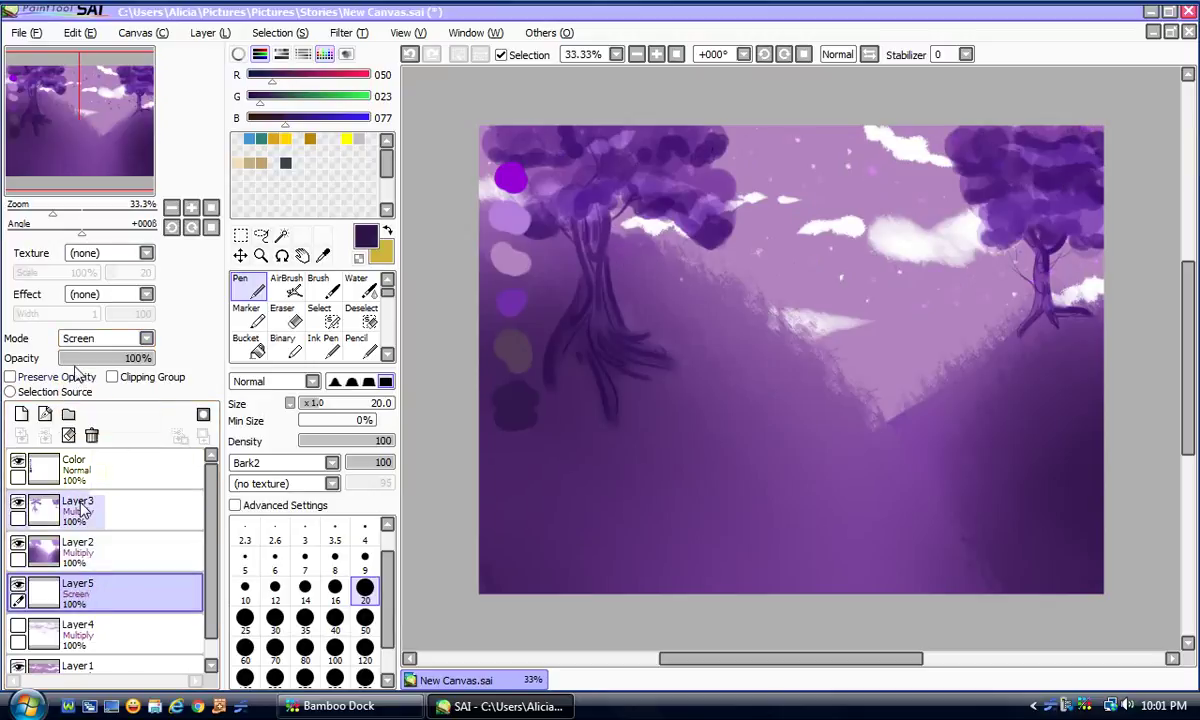
pyautogui.click(72, 341)
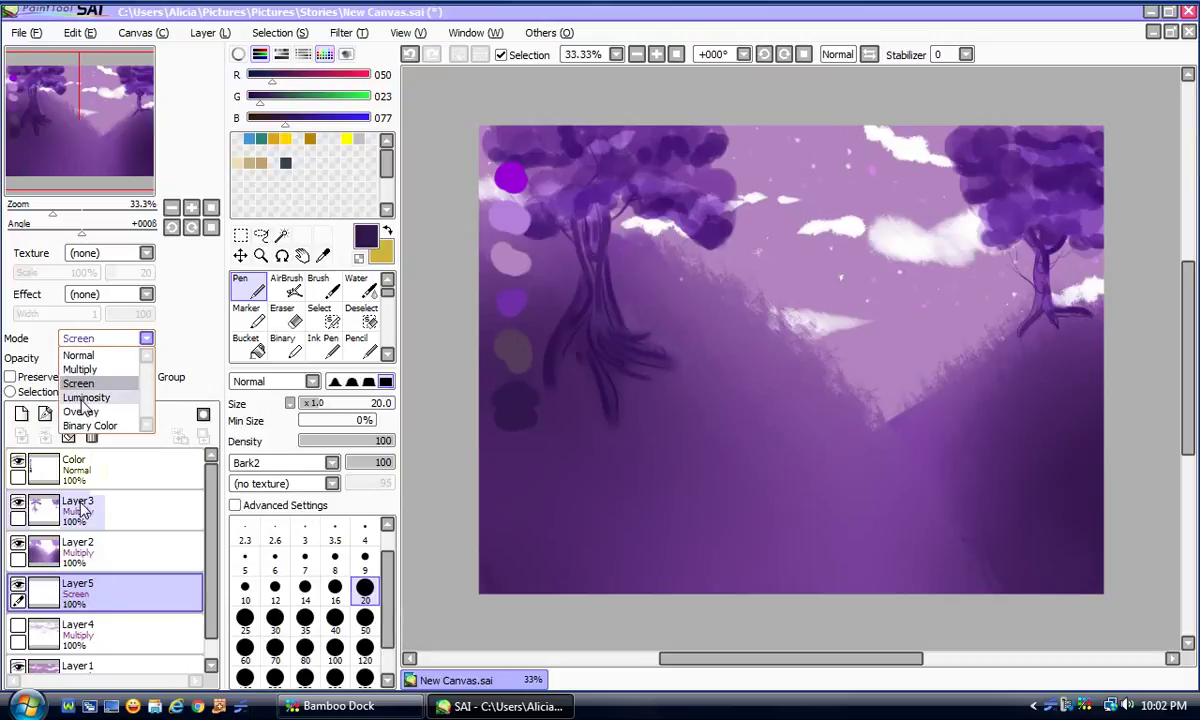
pyautogui.click(78, 397)
pyautogui.click(90, 338)
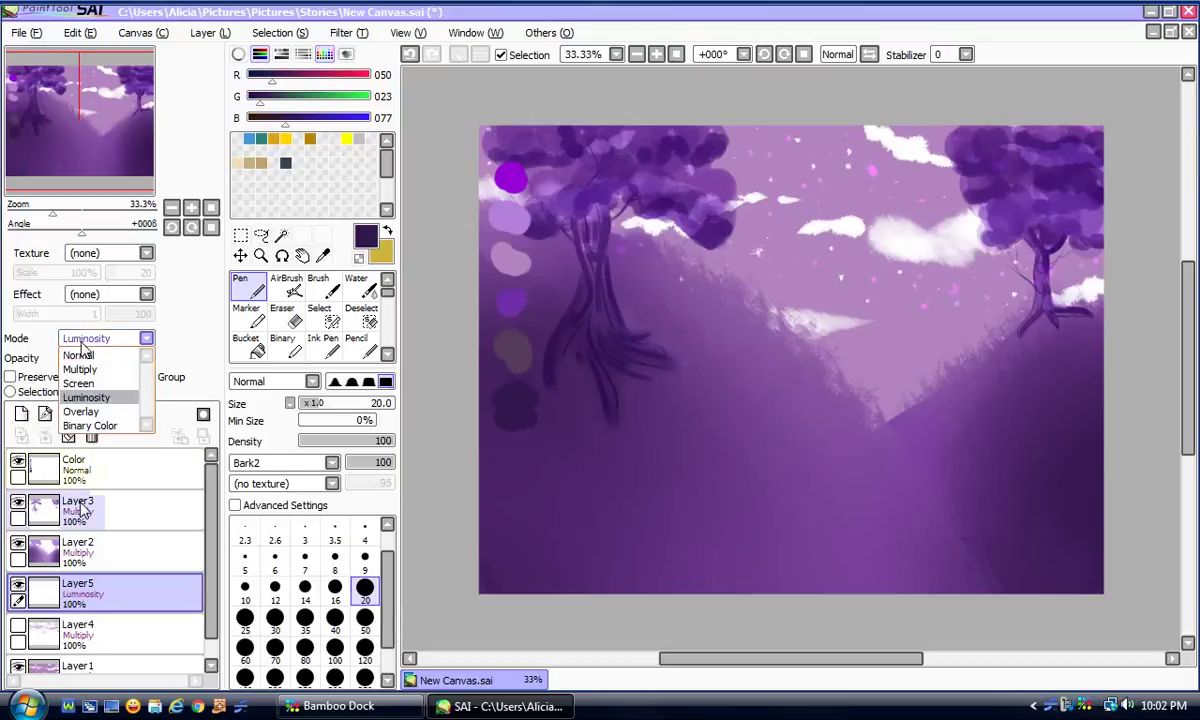
pyautogui.click(80, 409)
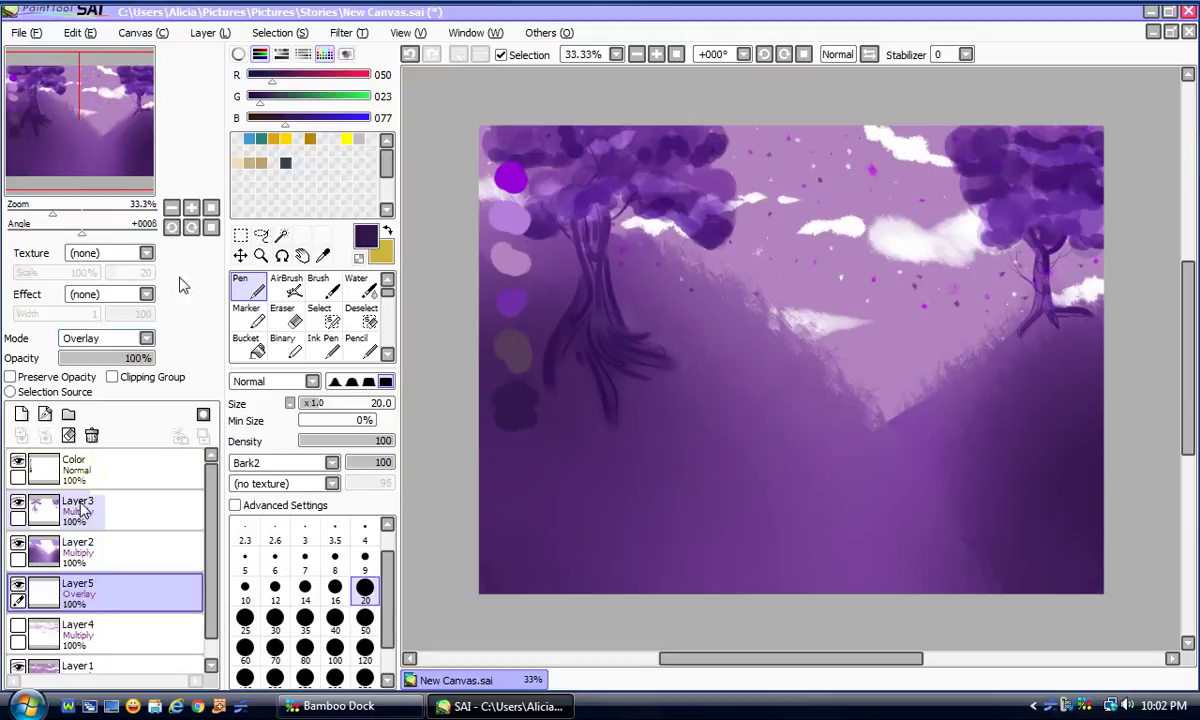
pyautogui.click(88, 338)
pyautogui.click(78, 397)
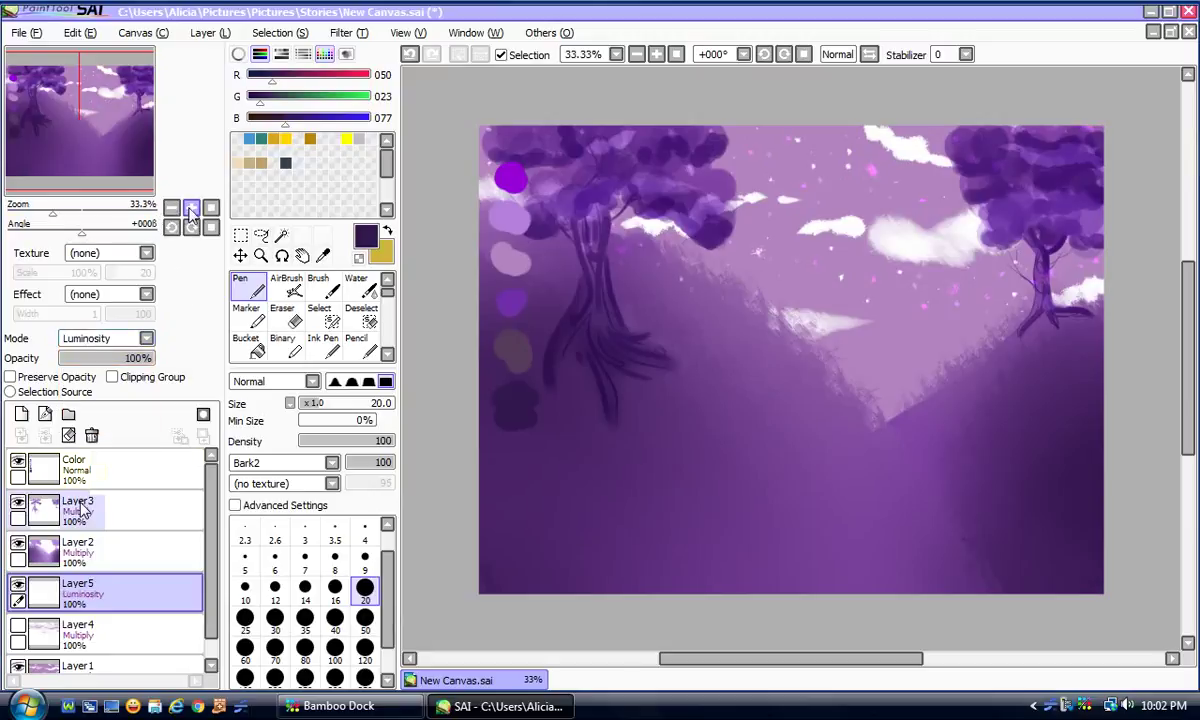
# Step: Check the specks in the sky up close and save the drawing to New Canvas.sai
pyautogui.click(191, 208)
pyautogui.click(191, 208)
pyautogui.click(191, 208)
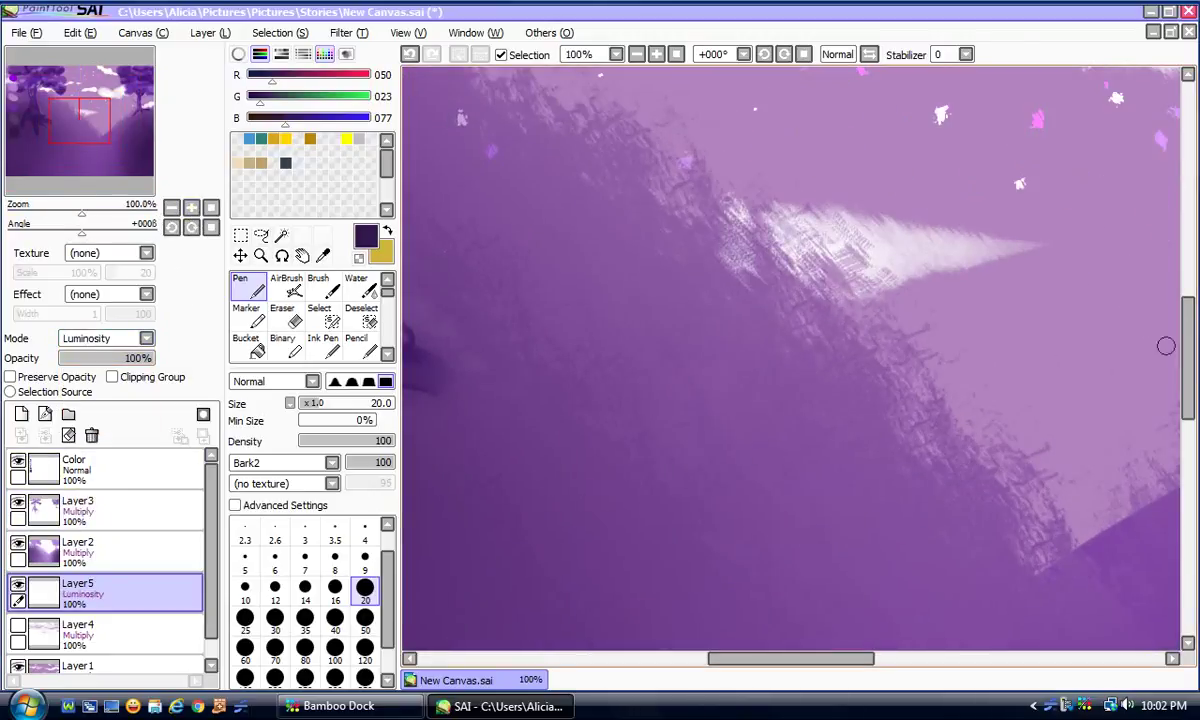
pyautogui.scroll(5, 1091, 343)
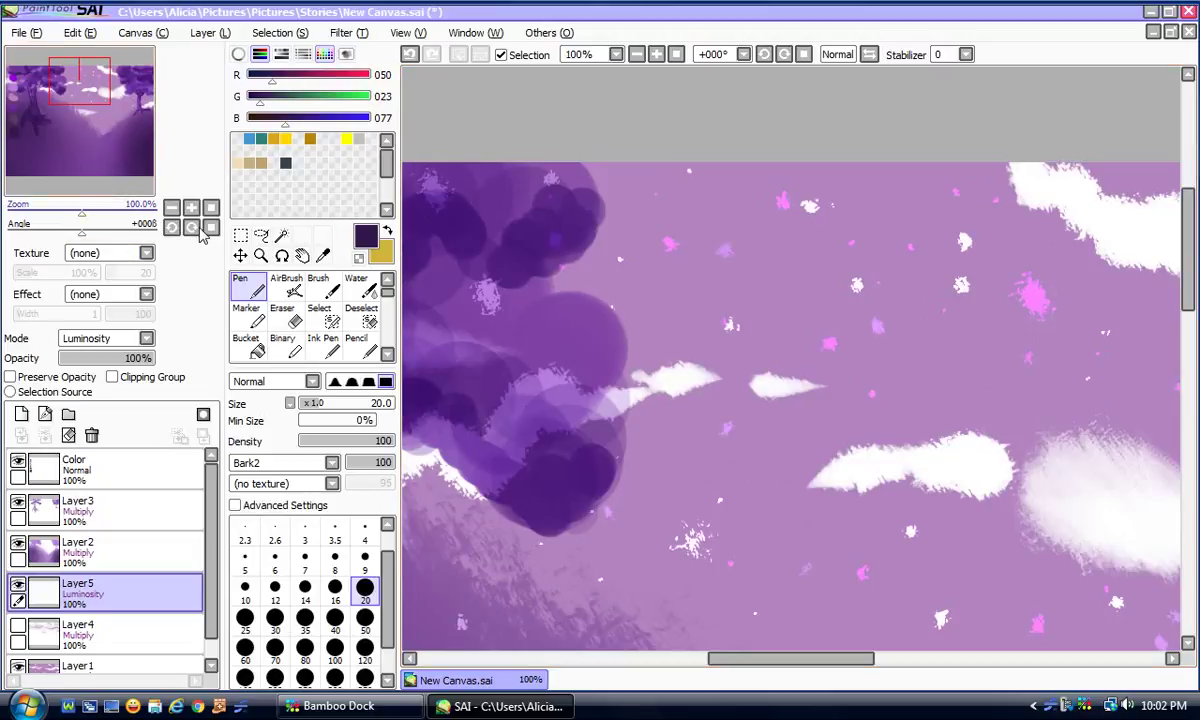
pyautogui.click(172, 207)
pyautogui.click(172, 207)
pyautogui.click(172, 207)
pyautogui.click(172, 207)
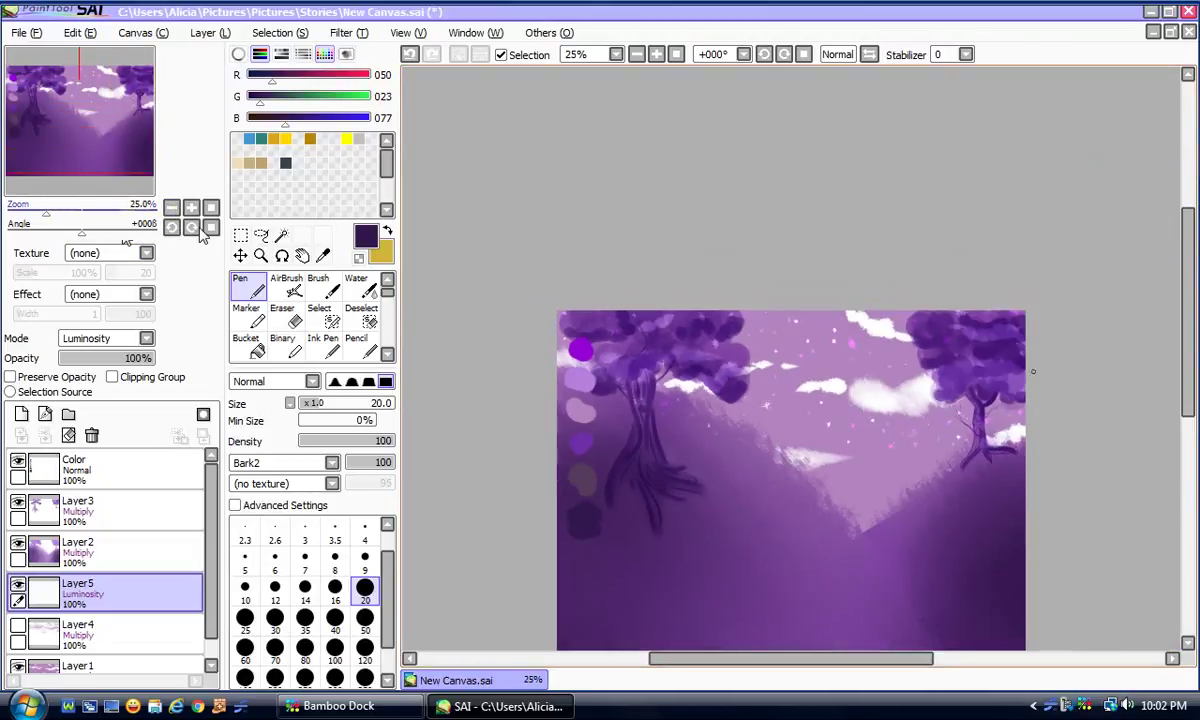
pyautogui.moveTo(1187, 300)
pyautogui.mouseDown()
pyautogui.moveTo(1187, 362)
pyautogui.moveTo(1187, 340)
pyautogui.mouseUp()
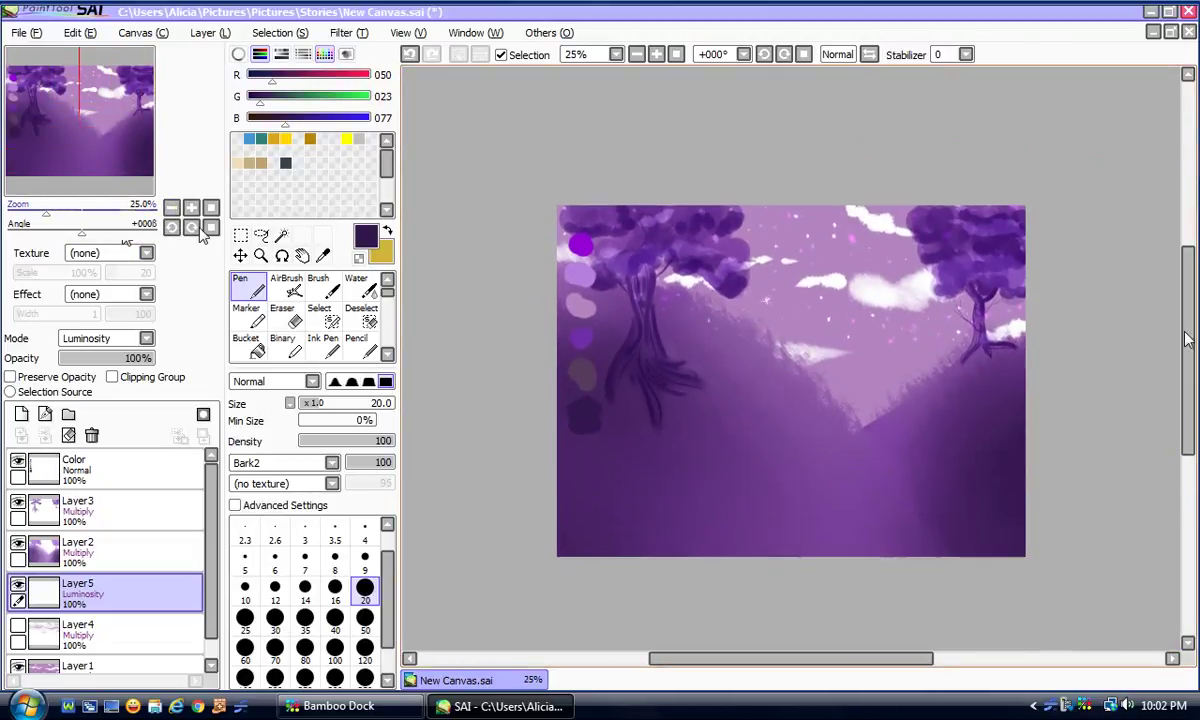
pyautogui.click(20, 33)
pyautogui.click(36, 148)
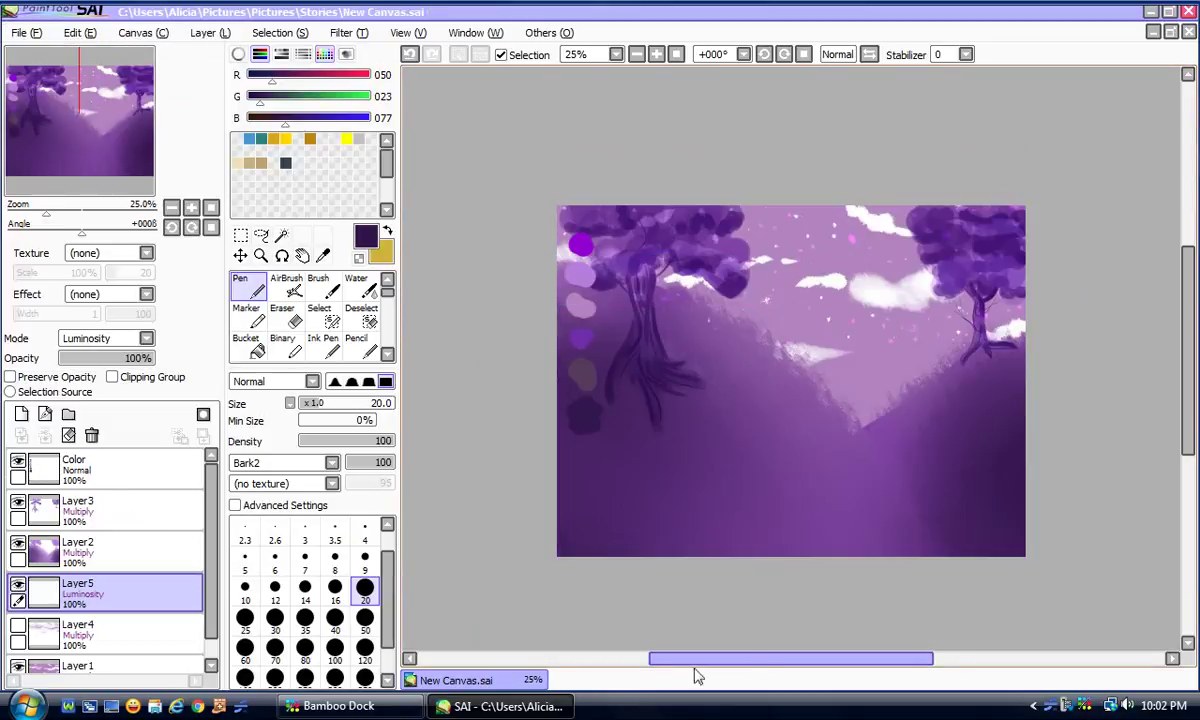
# Step: Hide the Color swatch layer and show the cloud shadows on Layer4
pyautogui.click(18, 462)
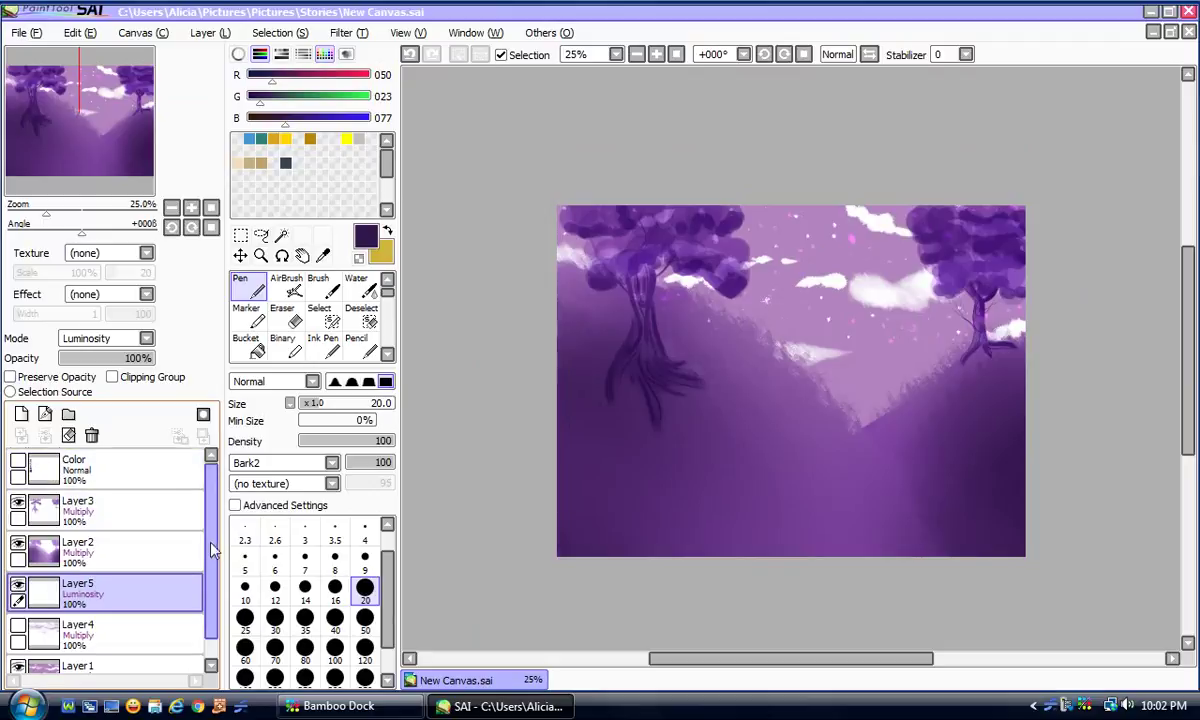
pyautogui.scroll(-1, 35, 540)
pyautogui.click(20, 605)
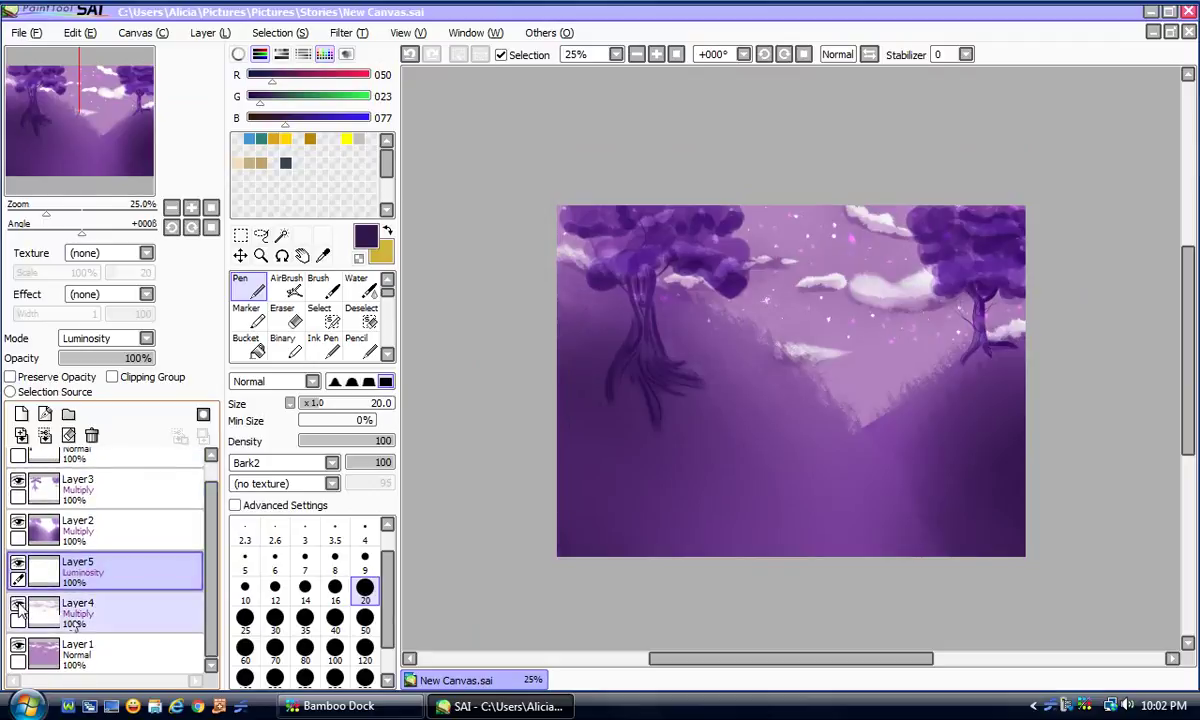
pyautogui.click(20, 605)
pyautogui.click(20, 605)
# Step: Make Layer4 the active layer and switch to the Water tool at size 350
pyautogui.click(119, 598)
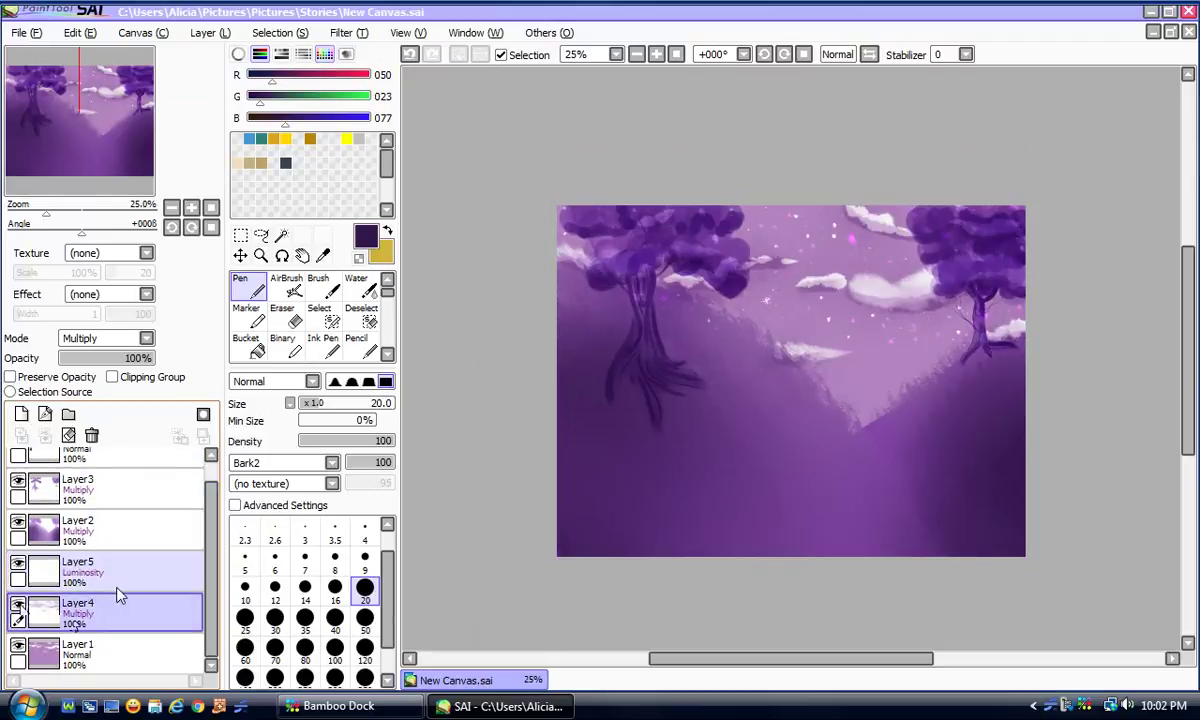
pyautogui.click(87, 575)
pyautogui.click(97, 601)
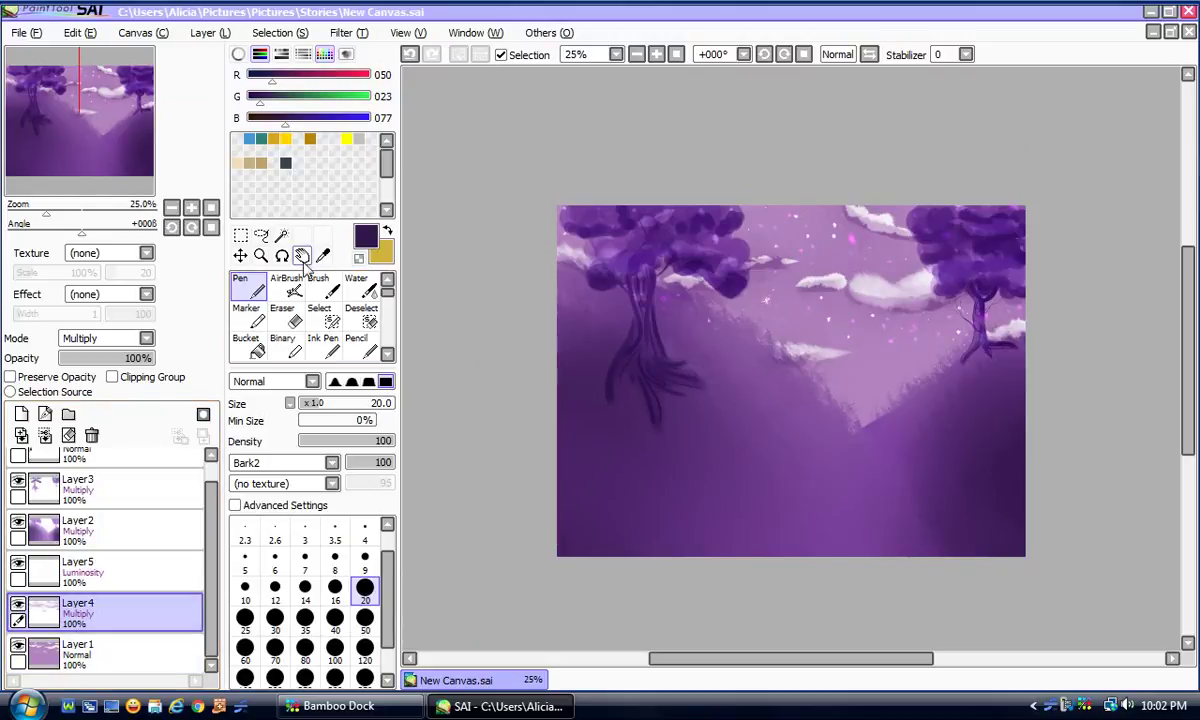
pyautogui.click(358, 287)
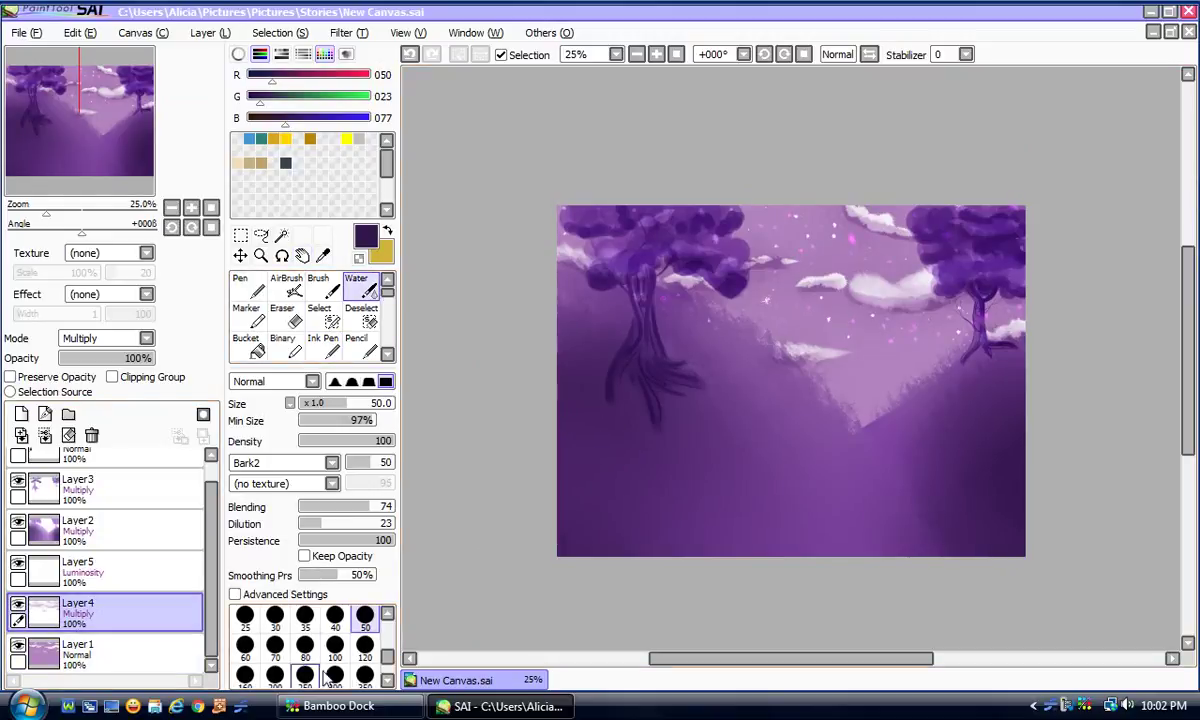
pyautogui.click(364, 674)
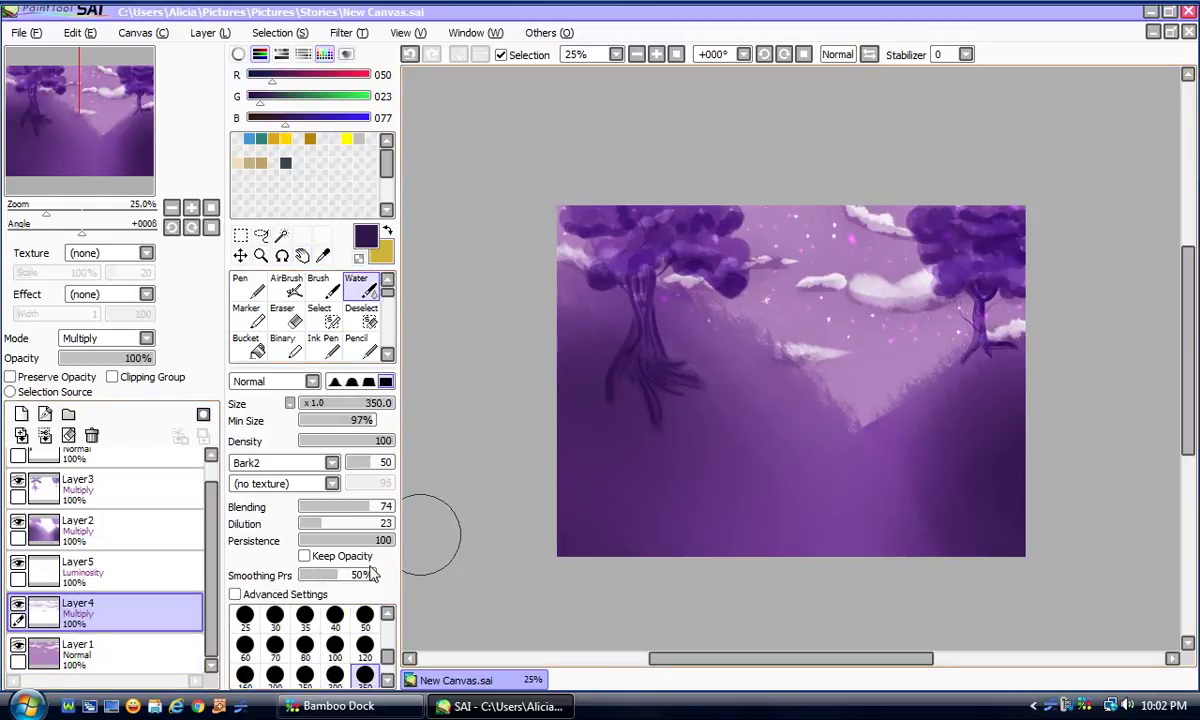
# Step: With the stabilizer at S-7, shade the lower left hill on Layer4 using Water sizes 35 and 120, blending at 350
pyautogui.click(305, 617)
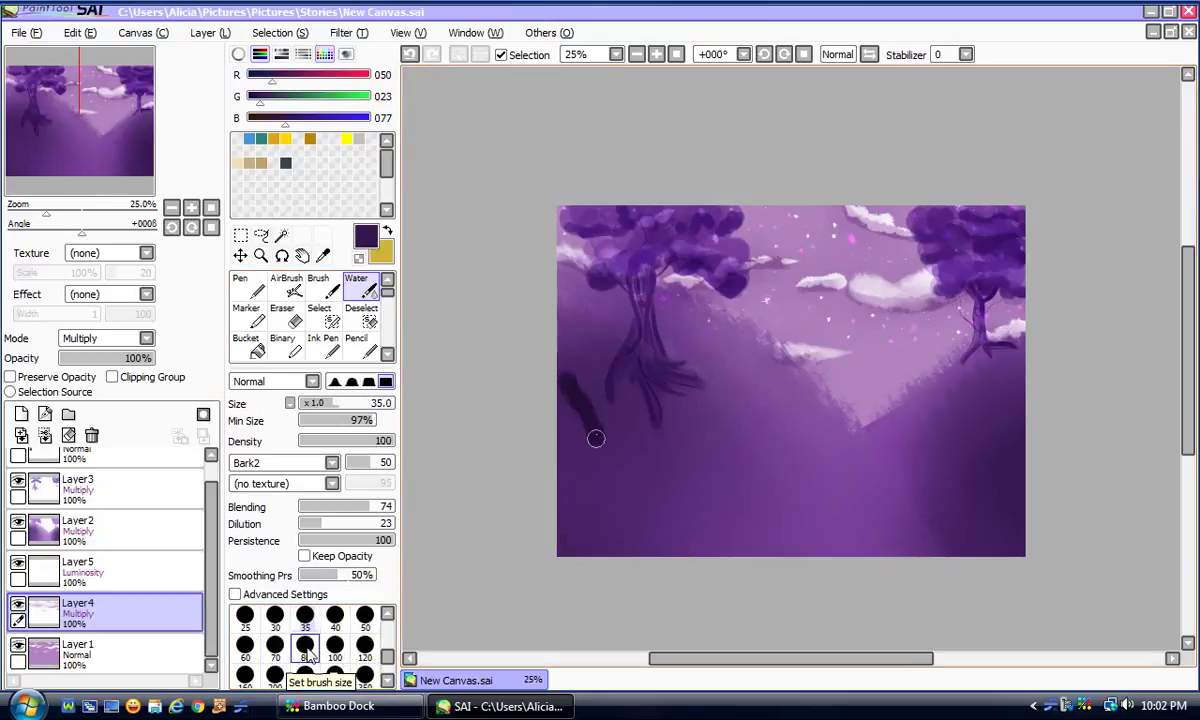
pyautogui.click(965, 55)
pyautogui.click(890, 359)
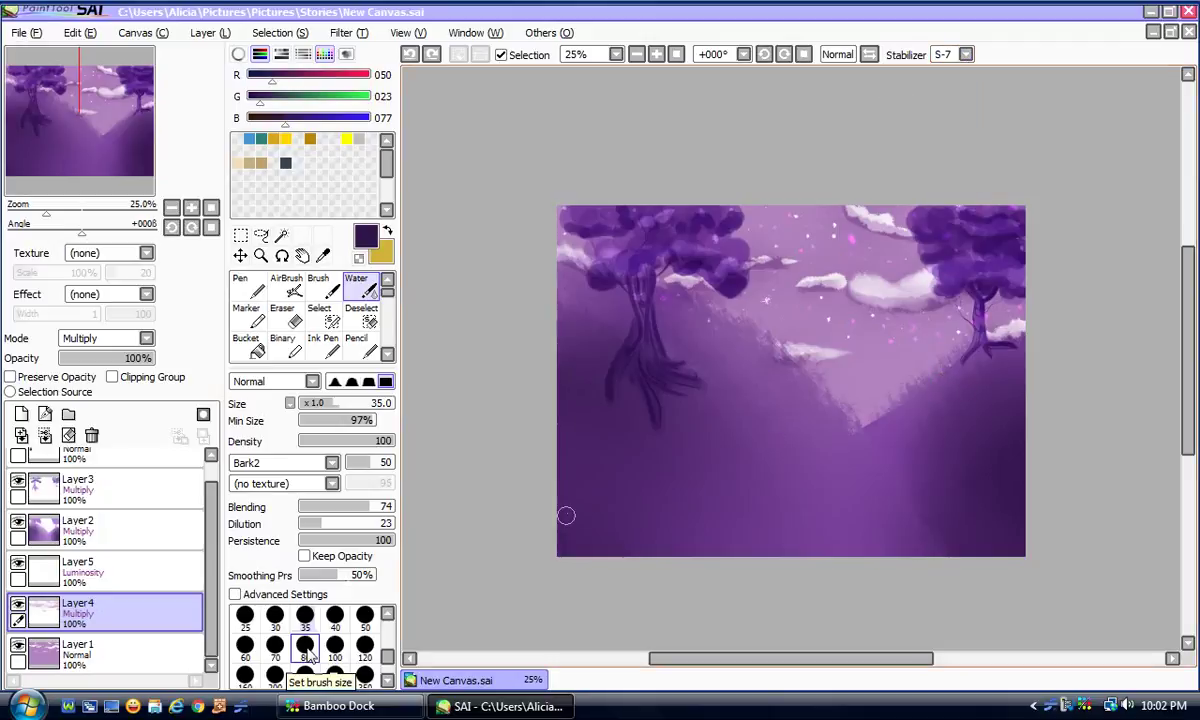
pyautogui.moveTo(562, 452); pyautogui.dragTo(597, 517)
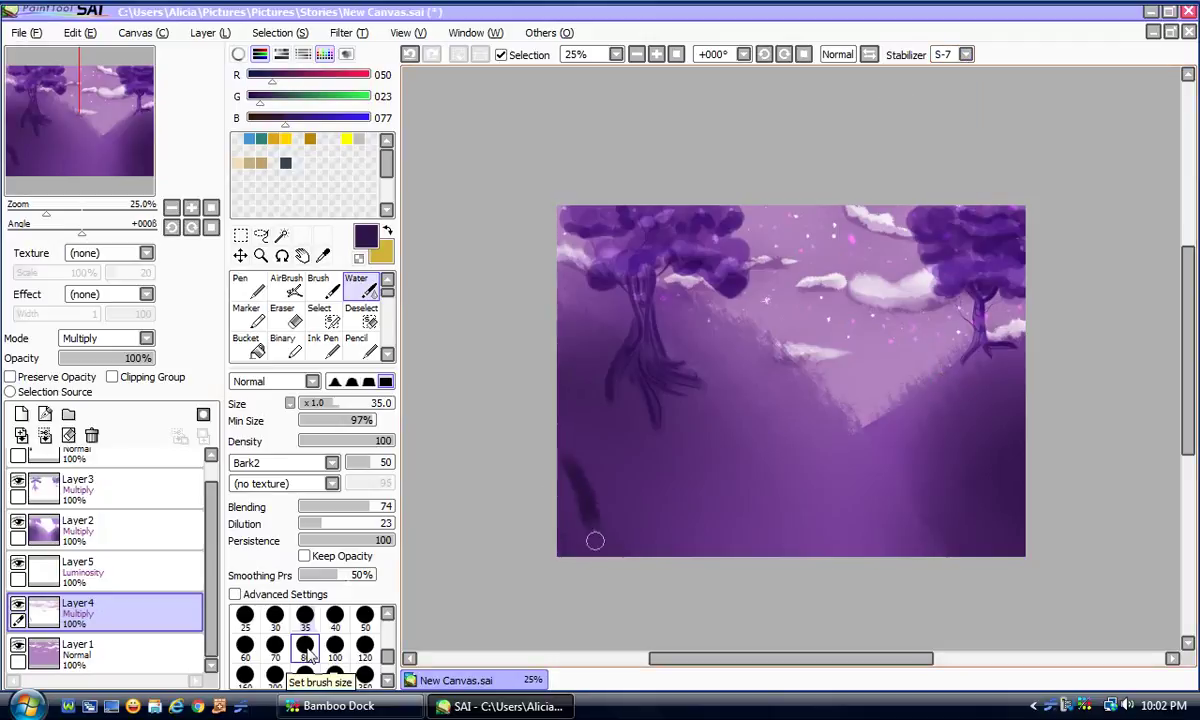
pyautogui.click(365, 645)
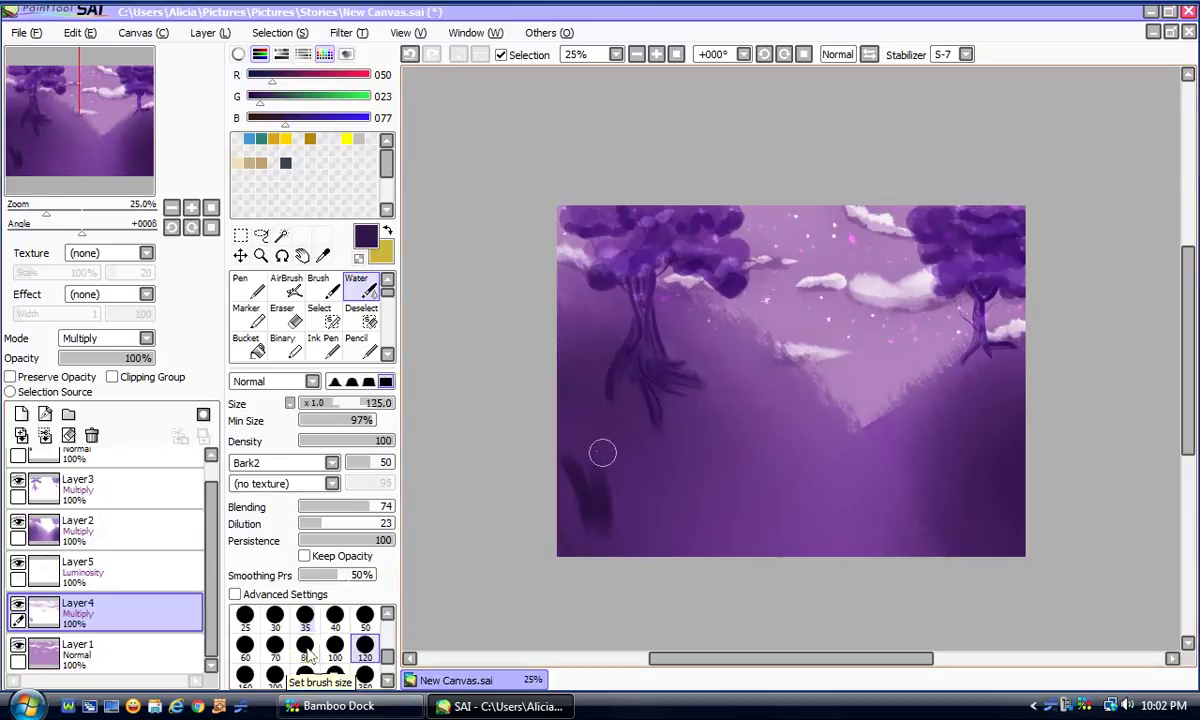
pyautogui.moveTo(602, 453)
pyautogui.mouseDown()
pyautogui.moveTo(658, 495)
pyautogui.moveTo(583, 551)
pyautogui.moveTo(598, 517)
pyautogui.moveTo(571, 537)
pyautogui.moveTo(568, 560)
pyautogui.moveTo(569, 415)
pyautogui.moveTo(556, 389)
pyautogui.moveTo(582, 422)
pyautogui.moveTo(601, 405)
pyautogui.moveTo(636, 479)
pyautogui.moveTo(633, 409)
pyautogui.moveTo(677, 453)
pyautogui.moveTo(685, 427)
pyautogui.moveTo(706, 502)
pyautogui.moveTo(745, 509)
pyautogui.moveTo(675, 452)
pyautogui.moveTo(703, 502)
pyautogui.moveTo(707, 484)
pyautogui.moveTo(745, 487)
pyautogui.moveTo(711, 552)
pyautogui.moveTo(755, 561)
pyautogui.moveTo(755, 523)
pyautogui.moveTo(710, 544)
pyautogui.mouseUp()
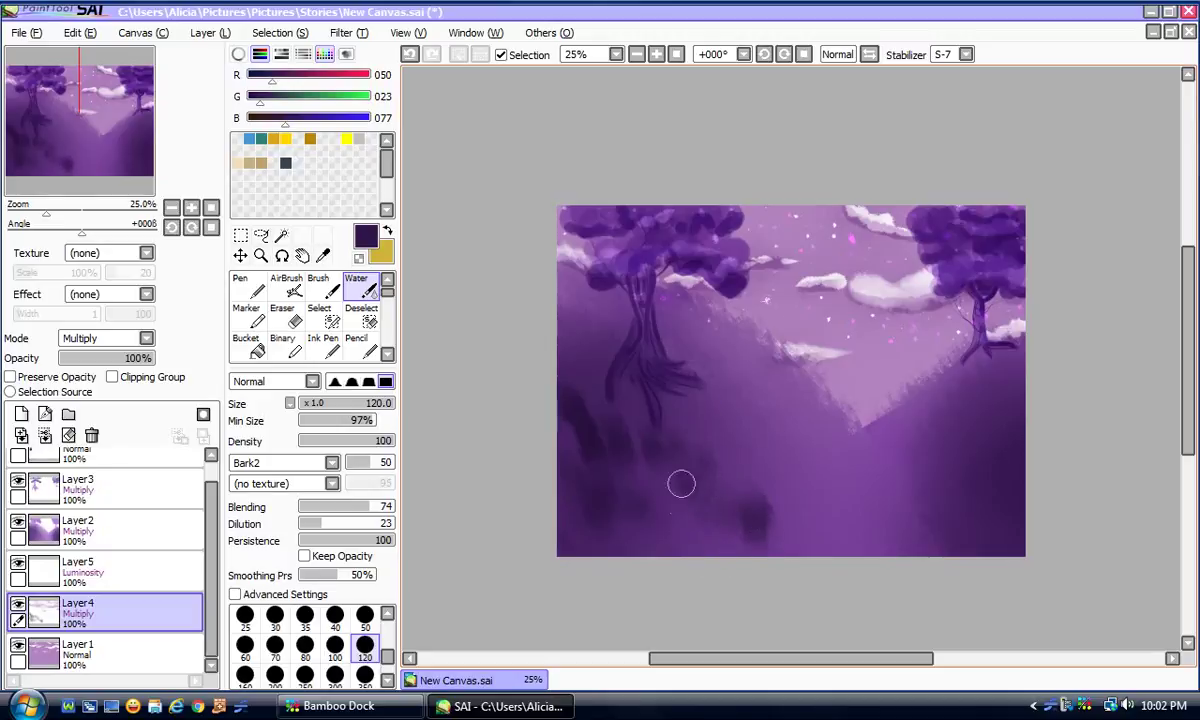
pyautogui.click(365, 675)
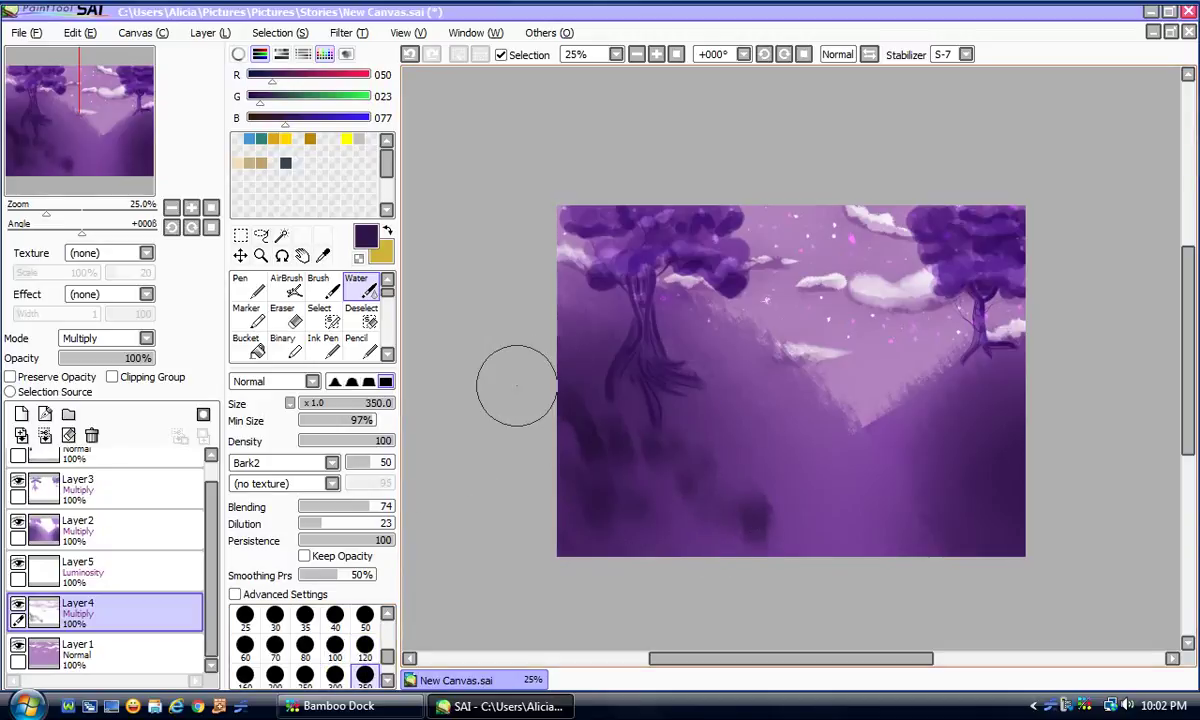
pyautogui.moveTo(516, 385)
pyautogui.mouseDown()
pyautogui.moveTo(600, 509)
pyautogui.moveTo(691, 474)
pyautogui.moveTo(627, 490)
pyautogui.moveTo(686, 451)
pyautogui.mouseUp()
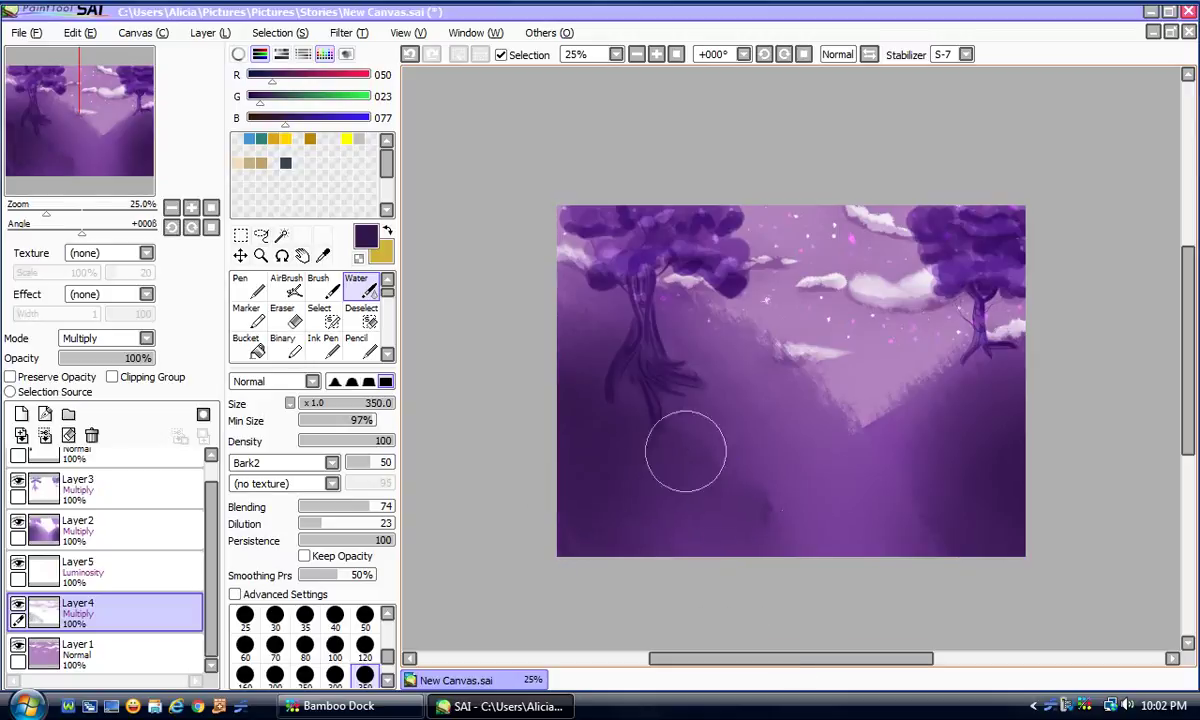
# Step: Darken the right hill with the Water tool at size 80, blending the shading at size 350
pyautogui.click(305, 645)
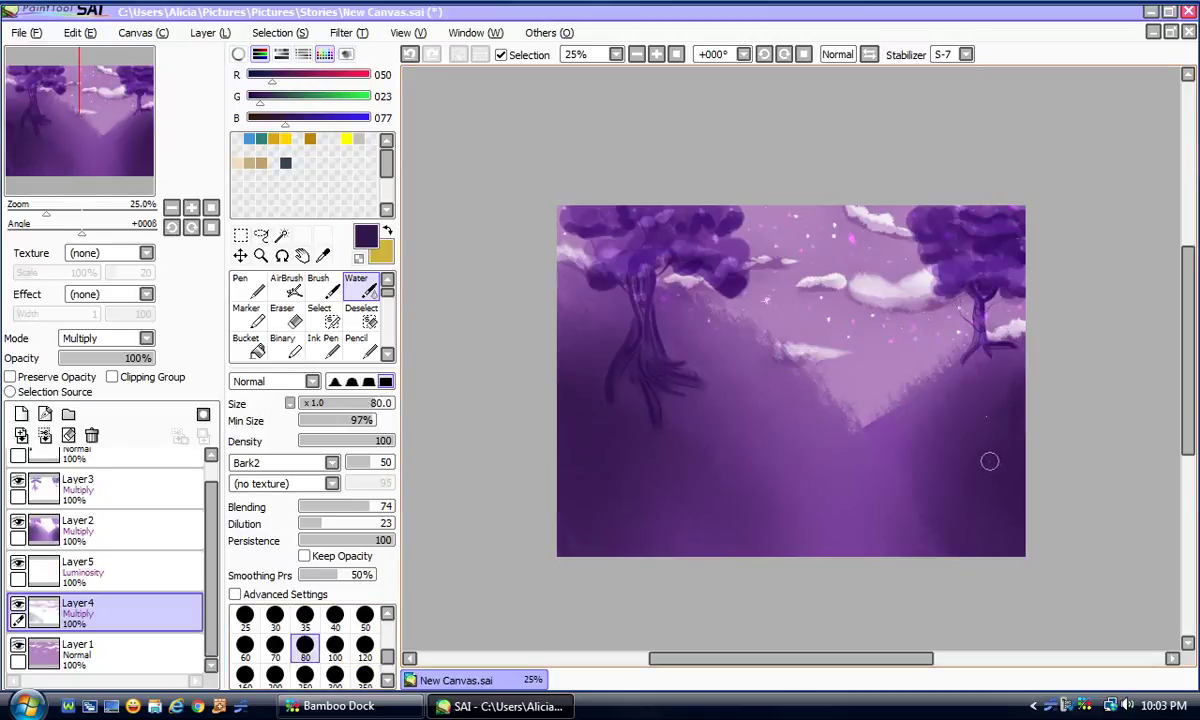
pyautogui.moveTo(989, 461)
pyautogui.mouseDown()
pyautogui.moveTo(989, 407)
pyautogui.moveTo(971, 478)
pyautogui.moveTo(968, 448)
pyautogui.moveTo(946, 460)
pyautogui.moveTo(952, 426)
pyautogui.moveTo(932, 528)
pyautogui.moveTo(943, 431)
pyautogui.moveTo(1003, 382)
pyautogui.moveTo(789, 483)
pyautogui.moveTo(1039, 398)
pyautogui.moveTo(988, 415)
pyautogui.moveTo(983, 404)
pyautogui.moveTo(1002, 409)
pyautogui.moveTo(990, 450)
pyautogui.moveTo(1006, 390)
pyautogui.moveTo(1030, 370)
pyautogui.moveTo(959, 455)
pyautogui.moveTo(938, 547)
pyautogui.mouseUp()
pyautogui.press(']')
pyautogui.press(']')
pyautogui.press(']')
pyautogui.press(']')
pyautogui.press(']')
pyautogui.press(']')
pyautogui.press(']')
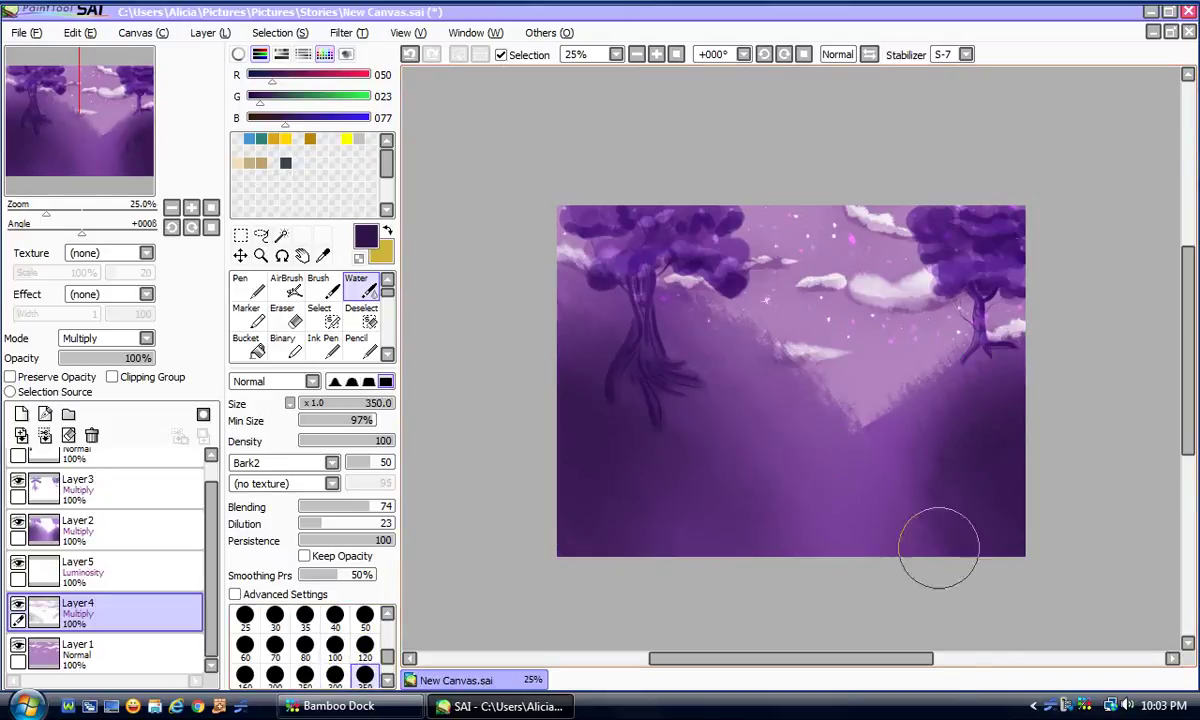
# Step: Show the Color layer, sample its dark greyish-purple swatch for the Pen, and hide the layer again
pyautogui.click(250, 285)
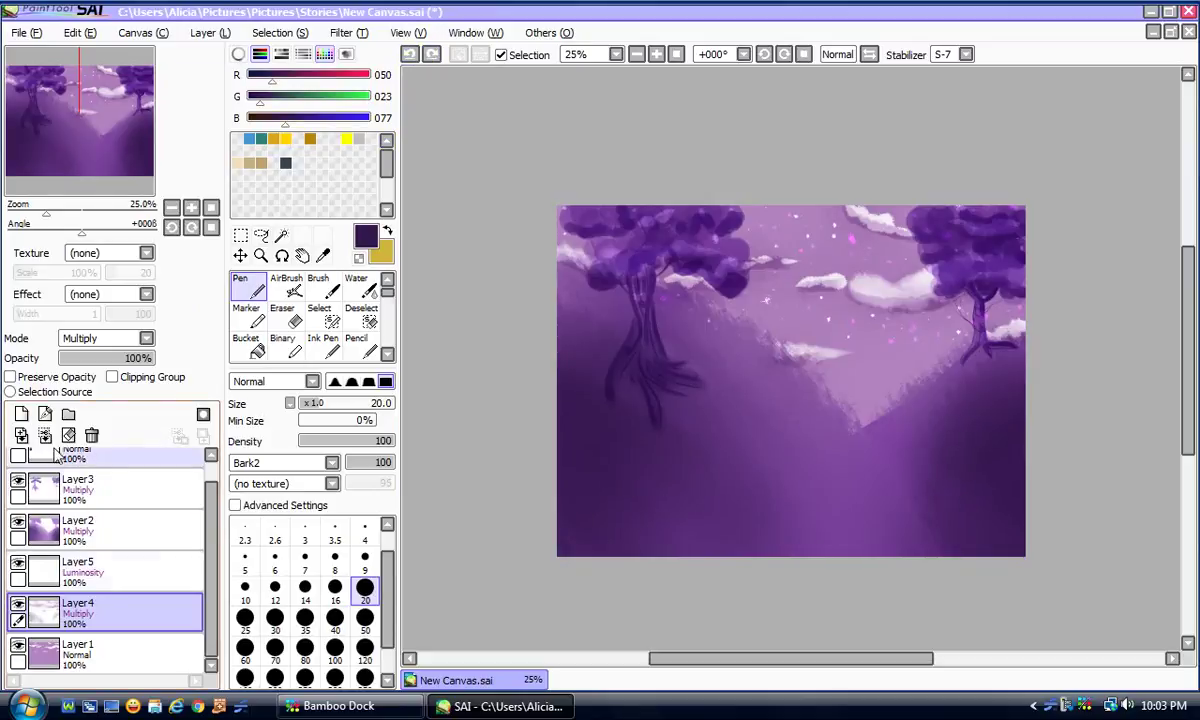
pyautogui.click(211, 470)
pyautogui.click(18, 461)
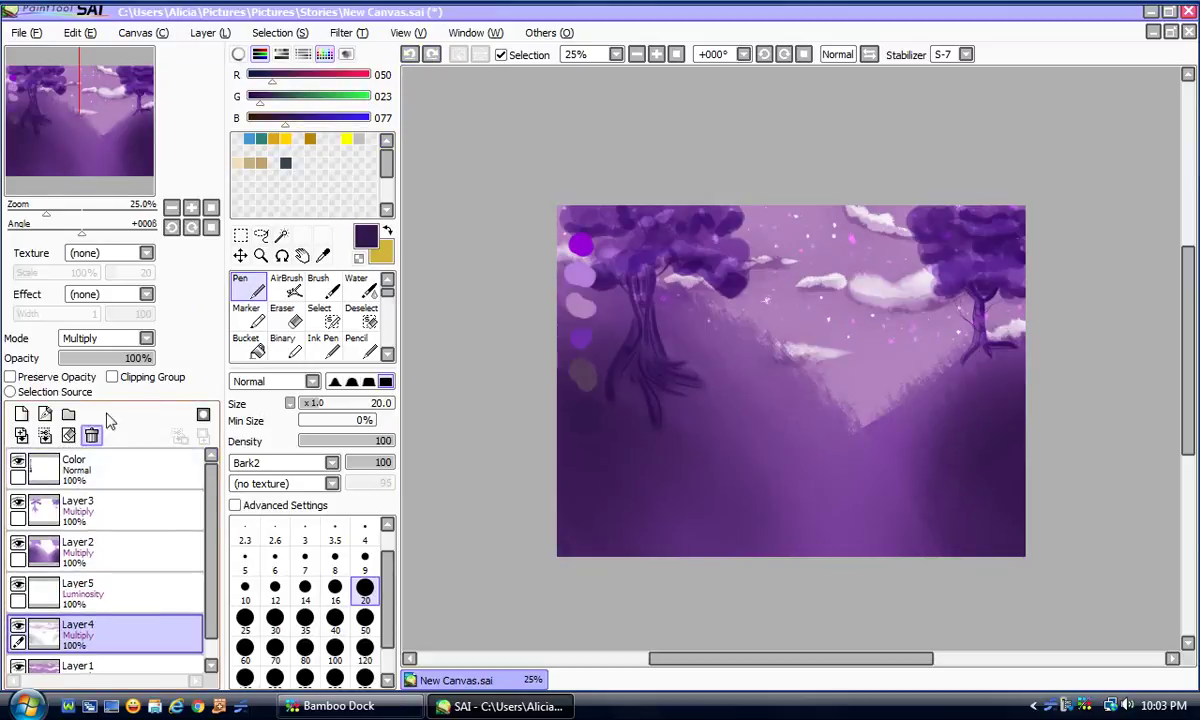
pyautogui.click(323, 256)
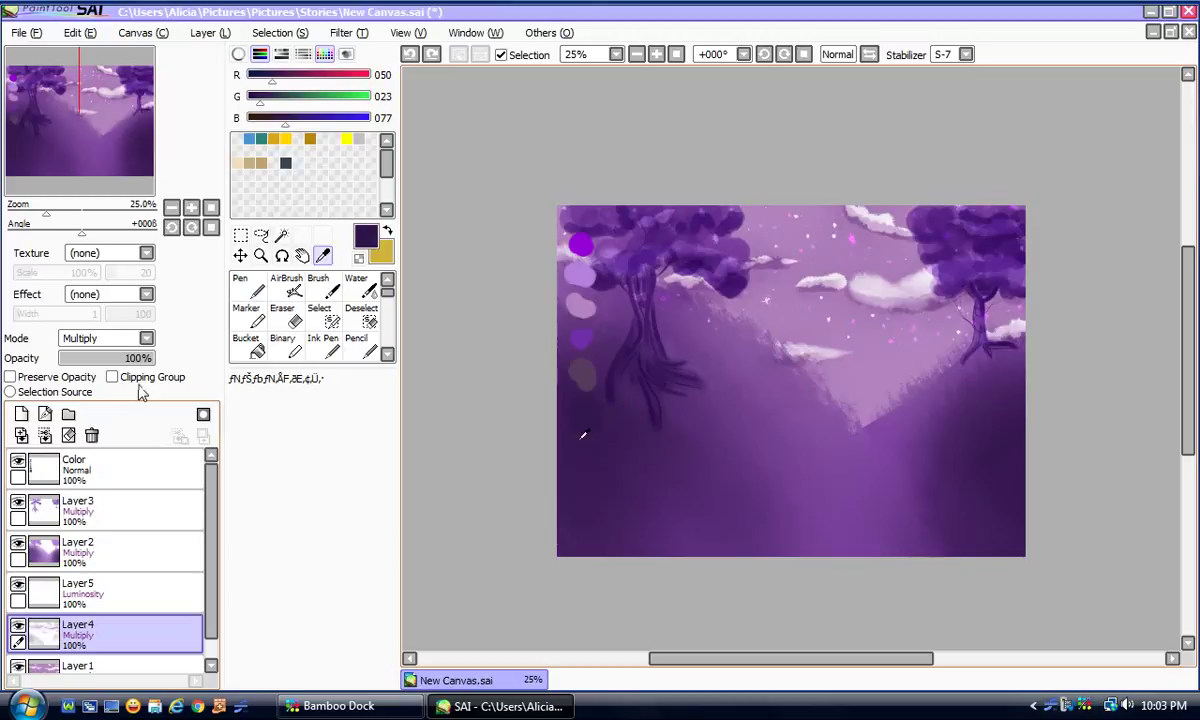
pyautogui.click(587, 371)
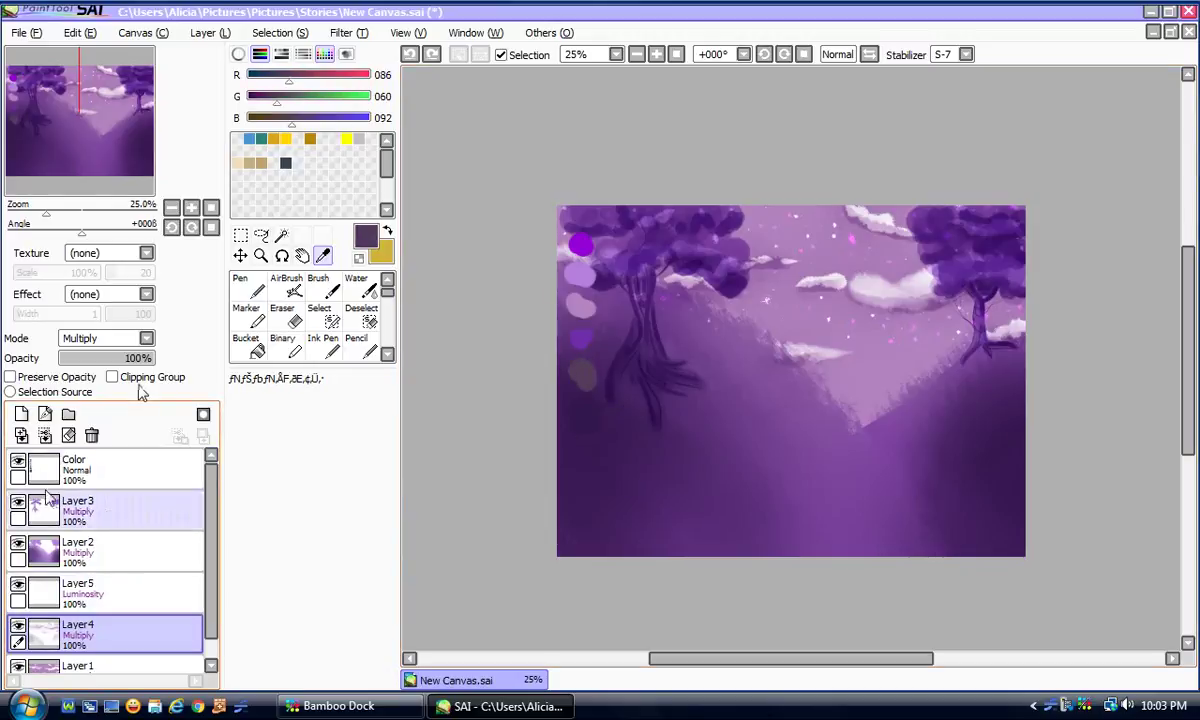
pyautogui.click(18, 460)
pyautogui.scroll(-1, 75, 580)
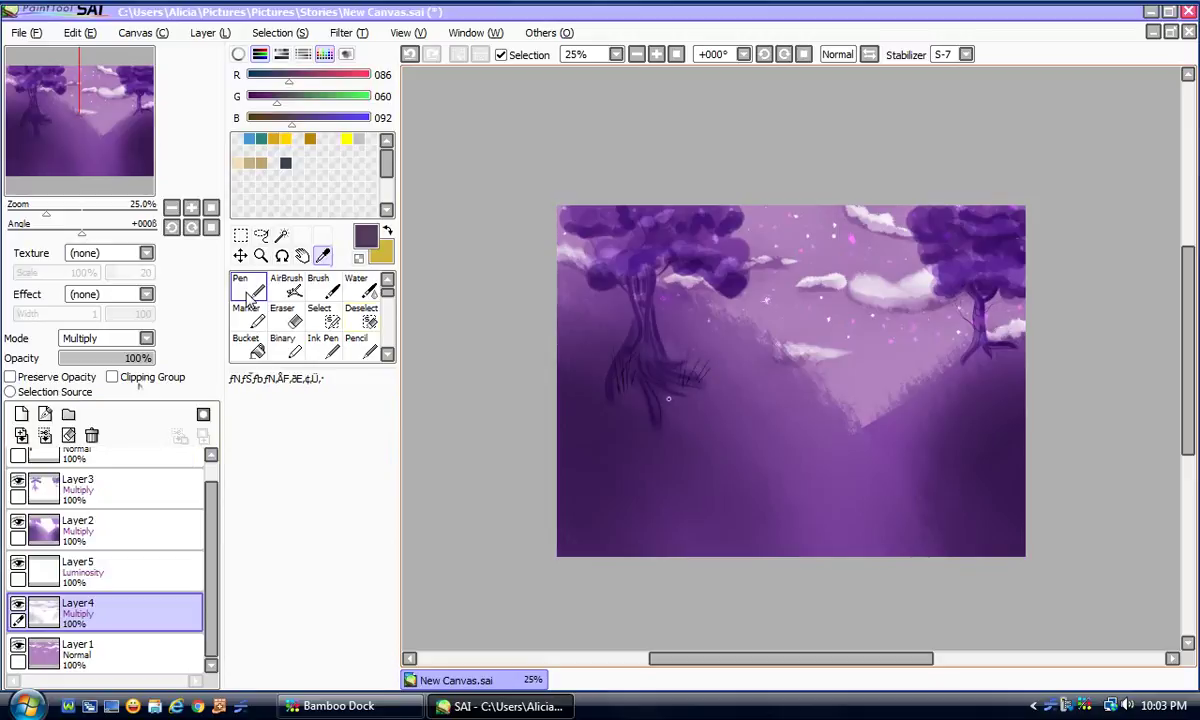
# Step: Draw grass blades around the left tree's roots, along both slopes and across the left hill with Bark2 Pen sizes 20, 9, 7 and 6
pyautogui.click(248, 290)
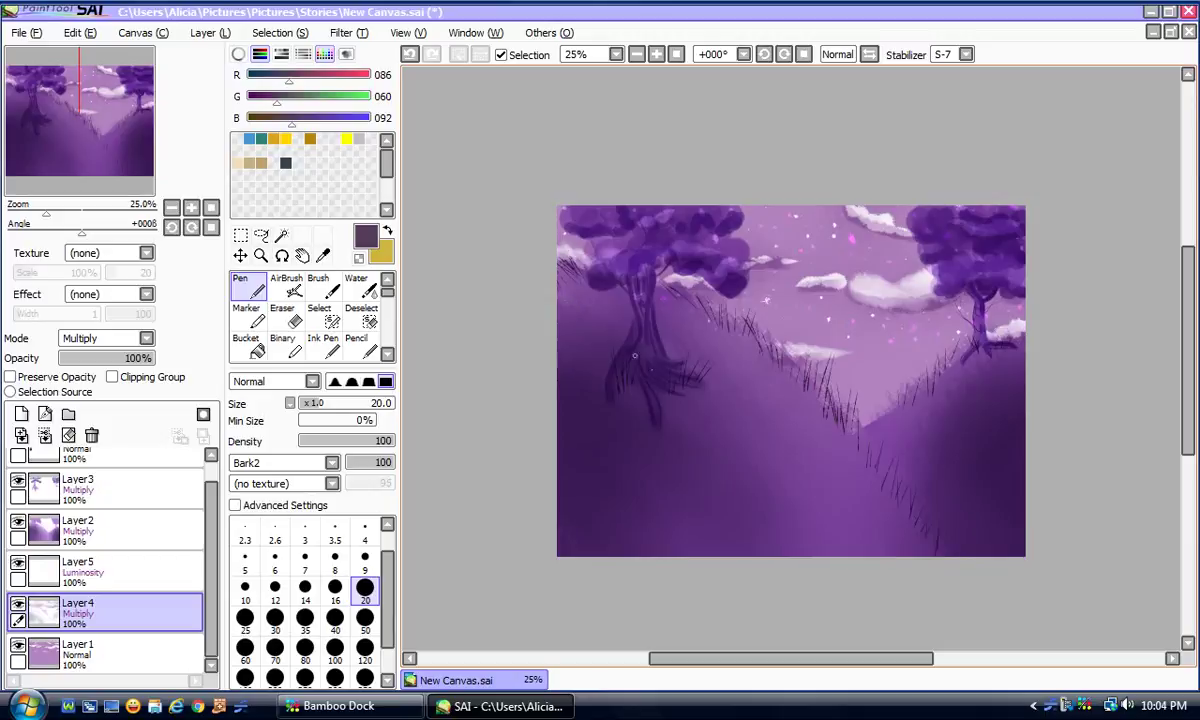
pyautogui.click(364, 556)
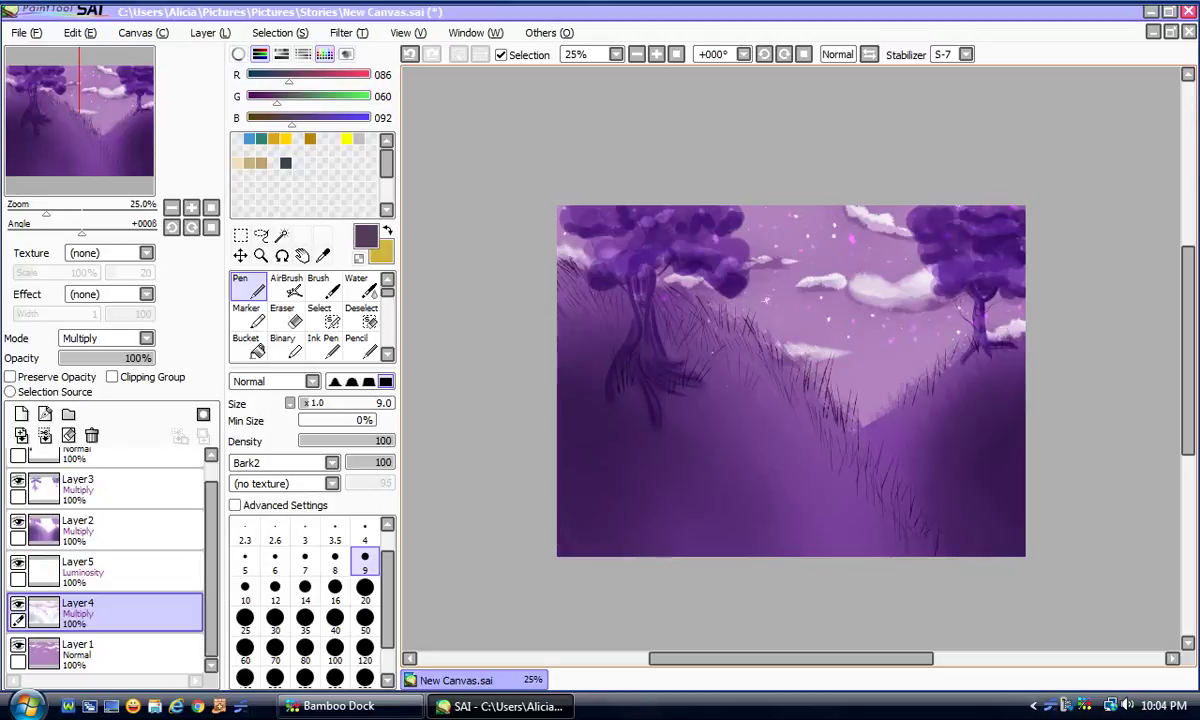
pyautogui.click(305, 562)
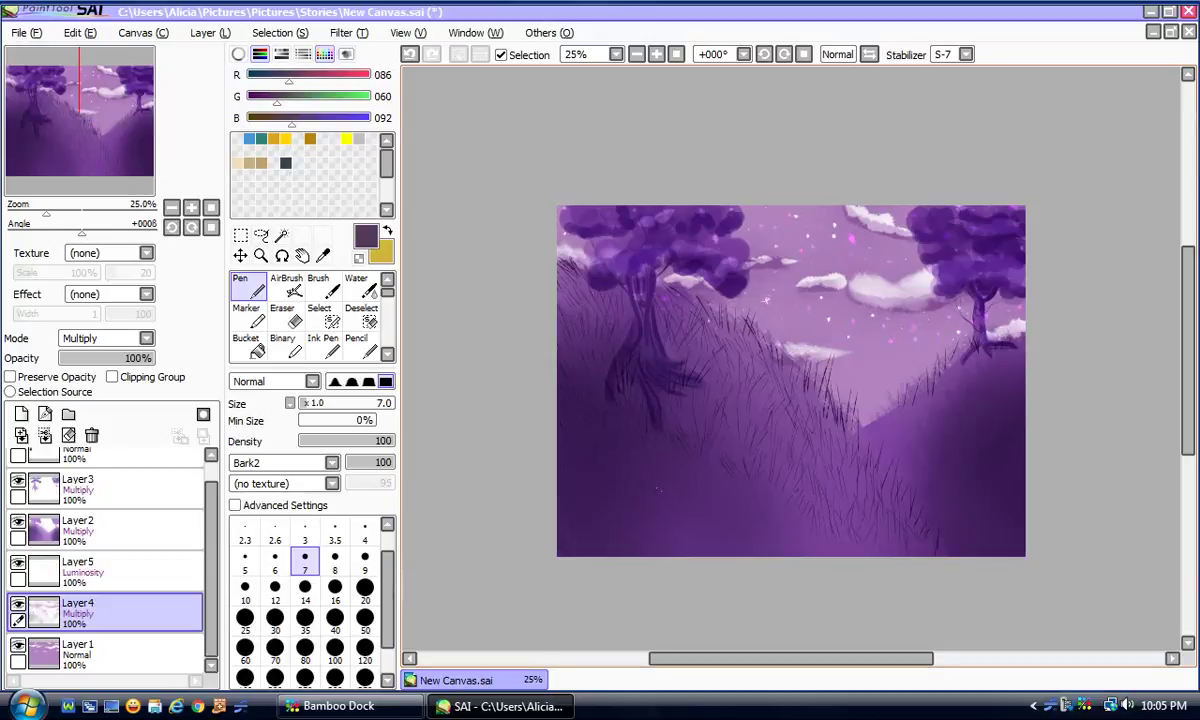
pyautogui.click(274, 562)
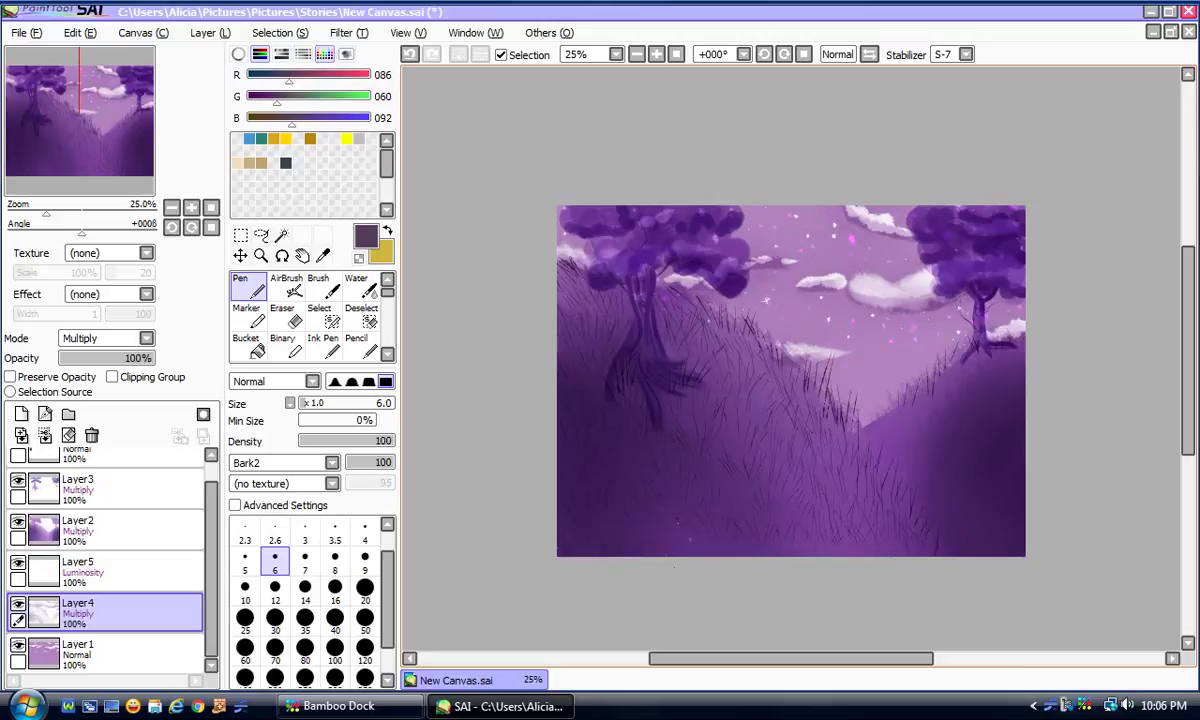
# Step: Paint dark grass clumps over the right hill using the Pen with the Grass shape at size 350
pyautogui.click(191, 207)
pyautogui.click(191, 207)
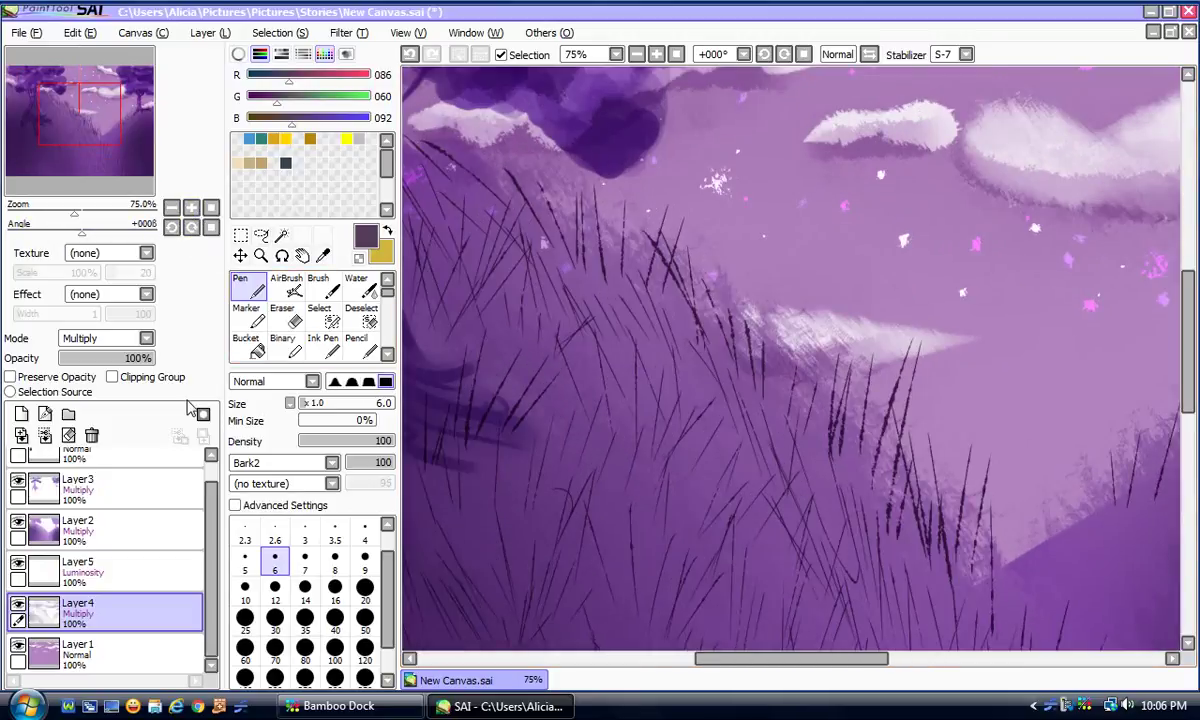
pyautogui.click(172, 207)
pyautogui.click(189, 209)
pyautogui.click(172, 207)
pyautogui.click(172, 207)
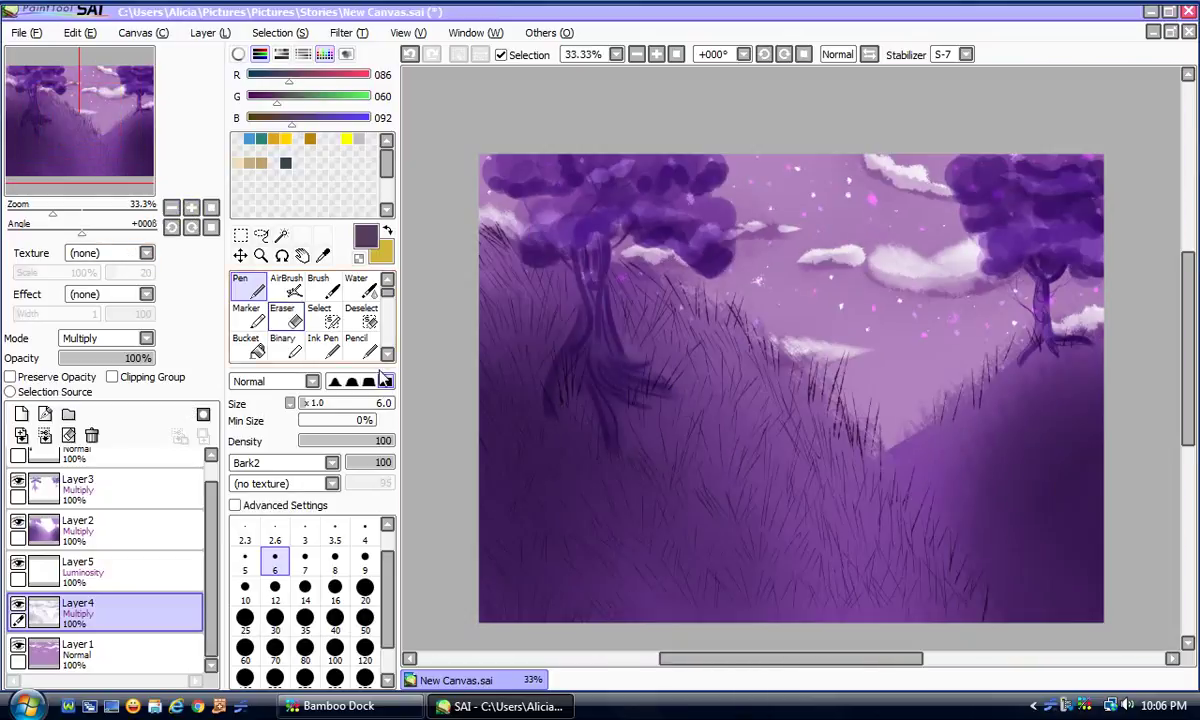
pyautogui.moveTo(706, 659); pyautogui.dragTo(765, 659)
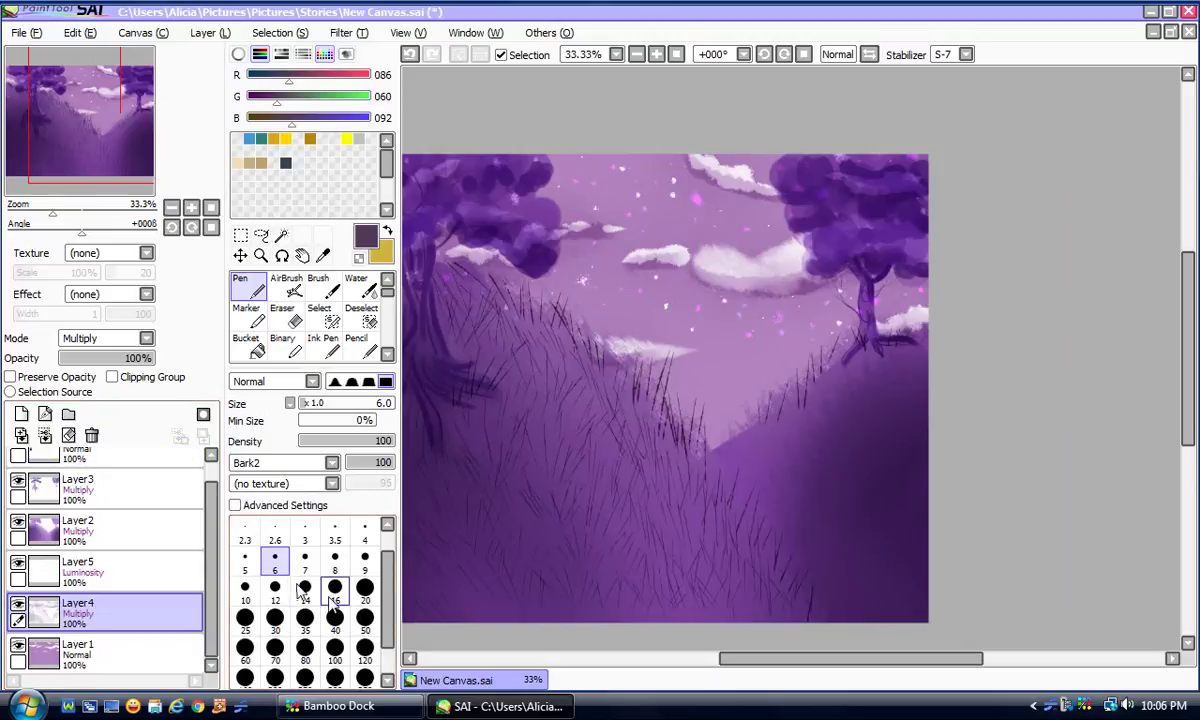
pyautogui.click(260, 463)
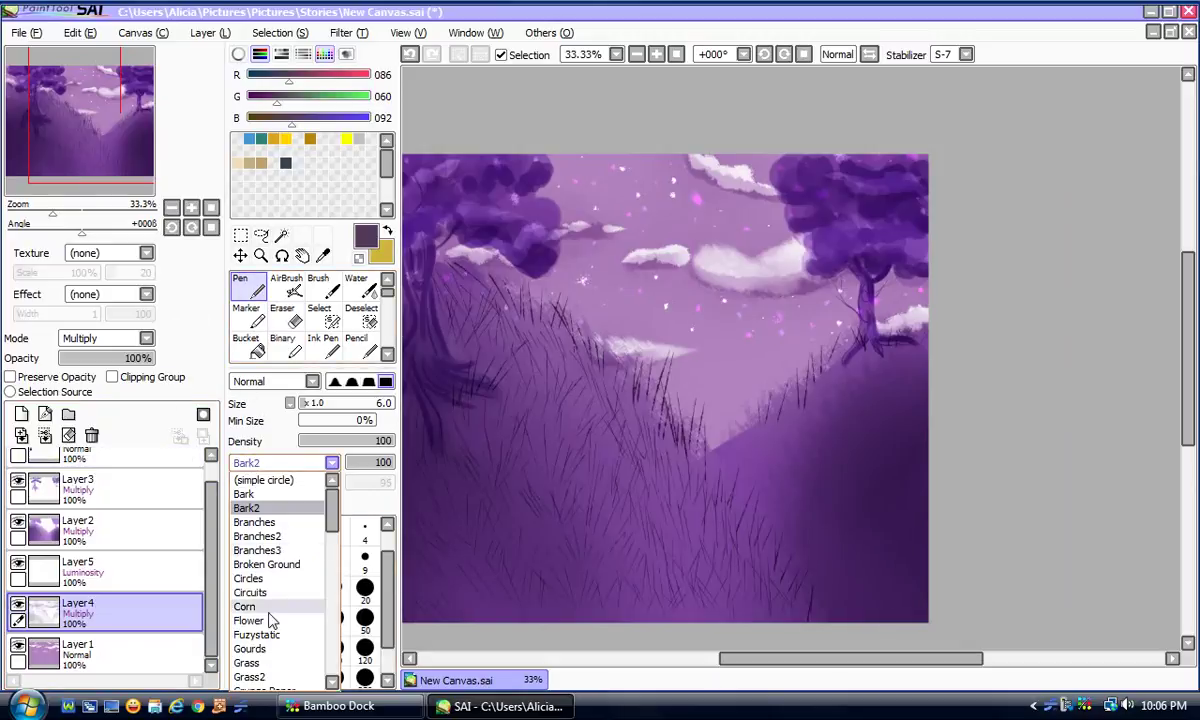
pyautogui.click(250, 663)
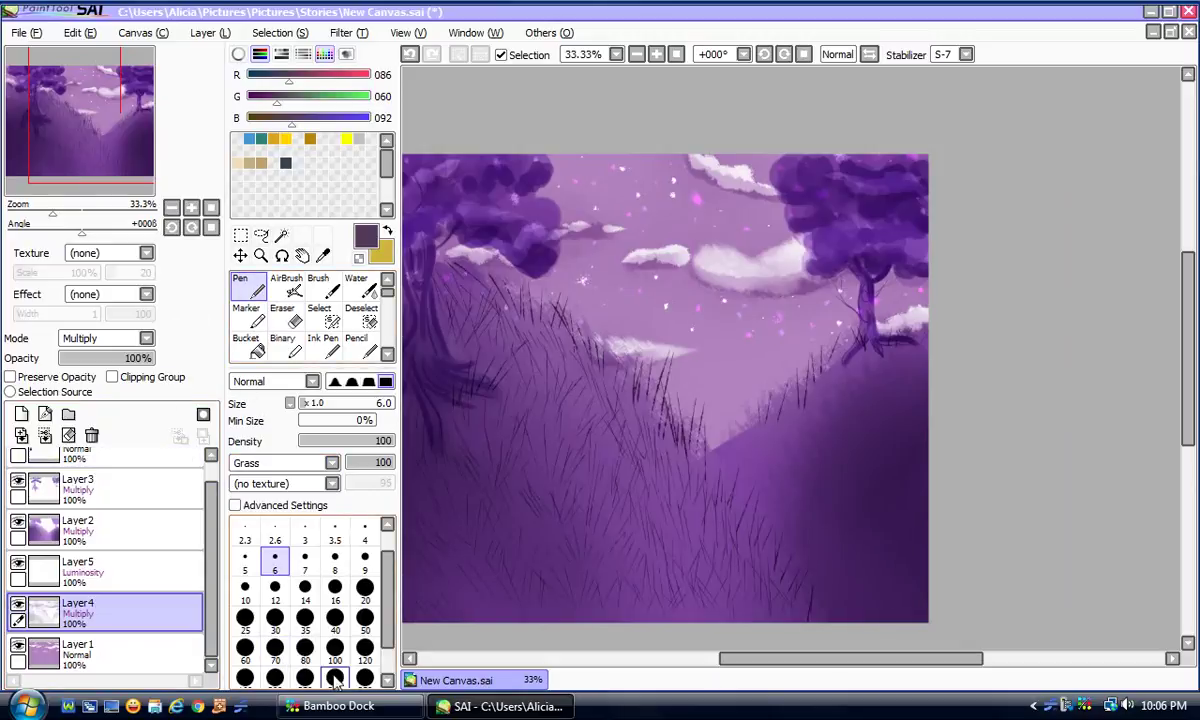
pyautogui.click(365, 678)
pyautogui.moveTo(875, 416)
pyautogui.mouseDown()
pyautogui.moveTo(869, 488)
pyautogui.moveTo(876, 466)
pyautogui.moveTo(891, 465)
pyautogui.moveTo(919, 350)
pyautogui.moveTo(920, 406)
pyautogui.moveTo(886, 447)
pyautogui.moveTo(866, 409)
pyautogui.moveTo(861, 460)
pyautogui.moveTo(902, 378)
pyautogui.moveTo(871, 383)
pyautogui.moveTo(866, 443)
pyautogui.moveTo(846, 431)
pyautogui.moveTo(784, 446)
pyautogui.moveTo(771, 483)
pyautogui.moveTo(761, 460)
pyautogui.moveTo(803, 505)
pyautogui.moveTo(775, 513)
pyautogui.moveTo(785, 492)
pyautogui.moveTo(787, 544)
pyautogui.moveTo(799, 523)
pyautogui.moveTo(806, 548)
pyautogui.moveTo(824, 525)
pyautogui.moveTo(849, 597)
pyautogui.moveTo(883, 553)
pyautogui.moveTo(919, 541)
pyautogui.moveTo(895, 486)
pyautogui.moveTo(912, 463)
pyautogui.moveTo(897, 561)
pyautogui.moveTo(882, 414)
pyautogui.moveTo(871, 443)
pyautogui.moveTo(802, 458)
pyautogui.moveTo(858, 609)
pyautogui.moveTo(800, 534)
pyautogui.moveTo(781, 538)
pyautogui.moveTo(823, 632)
pyautogui.moveTo(871, 542)
pyautogui.moveTo(877, 578)
pyautogui.moveTo(904, 506)
pyautogui.moveTo(913, 536)
pyautogui.mouseUp()
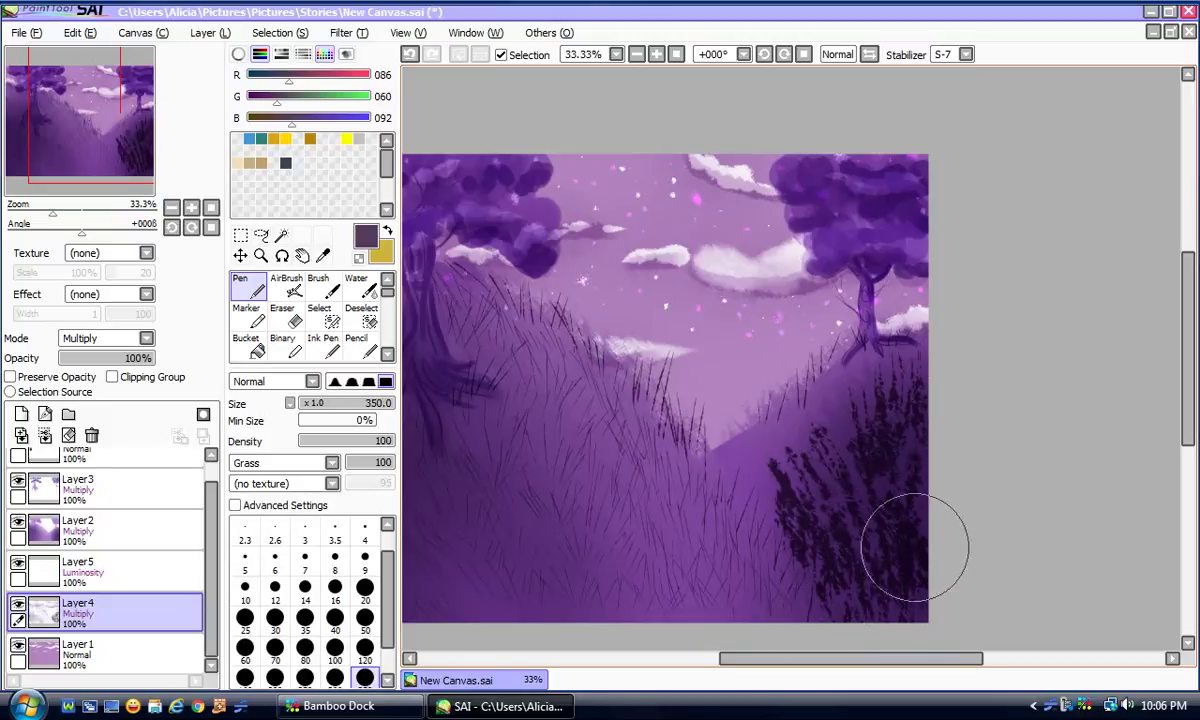
# Step: Smudge the dark grass clumps on the right hill into soft shadow with the Water tool at size 120
pyautogui.click(357, 287)
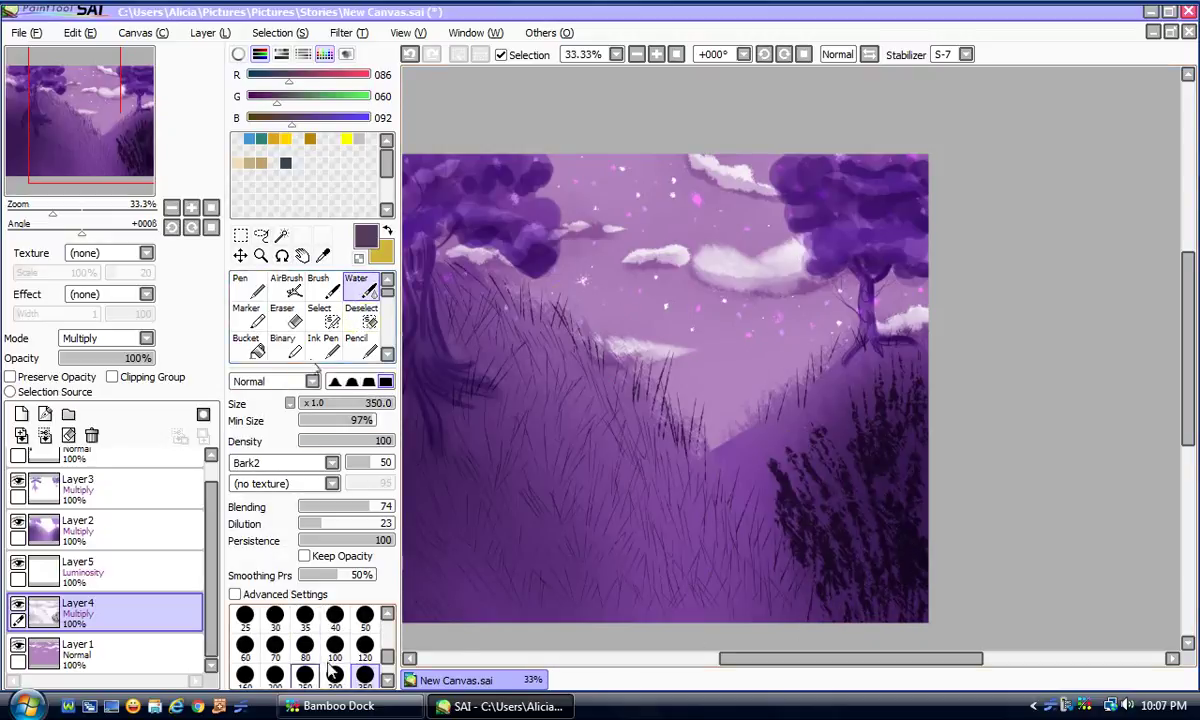
pyautogui.click(364, 645)
pyautogui.moveTo(908, 490)
pyautogui.mouseDown()
pyautogui.moveTo(920, 366)
pyautogui.moveTo(894, 629)
pyautogui.moveTo(881, 455)
pyautogui.moveTo(815, 453)
pyautogui.moveTo(797, 531)
pyautogui.moveTo(786, 494)
pyautogui.moveTo(807, 492)
pyautogui.moveTo(846, 560)
pyautogui.moveTo(869, 526)
pyautogui.moveTo(913, 568)
pyautogui.moveTo(888, 552)
pyautogui.moveTo(872, 441)
pyautogui.moveTo(911, 444)
pyautogui.moveTo(917, 342)
pyautogui.moveTo(918, 429)
pyautogui.moveTo(893, 407)
pyautogui.moveTo(897, 446)
pyautogui.moveTo(877, 500)
pyautogui.moveTo(870, 486)
pyautogui.moveTo(867, 506)
pyautogui.moveTo(857, 502)
pyautogui.moveTo(865, 544)
pyautogui.moveTo(846, 515)
pyautogui.moveTo(839, 544)
pyautogui.moveTo(828, 518)
pyautogui.moveTo(814, 550)
pyautogui.moveTo(792, 534)
pyautogui.moveTo(775, 463)
pyautogui.mouseUp()
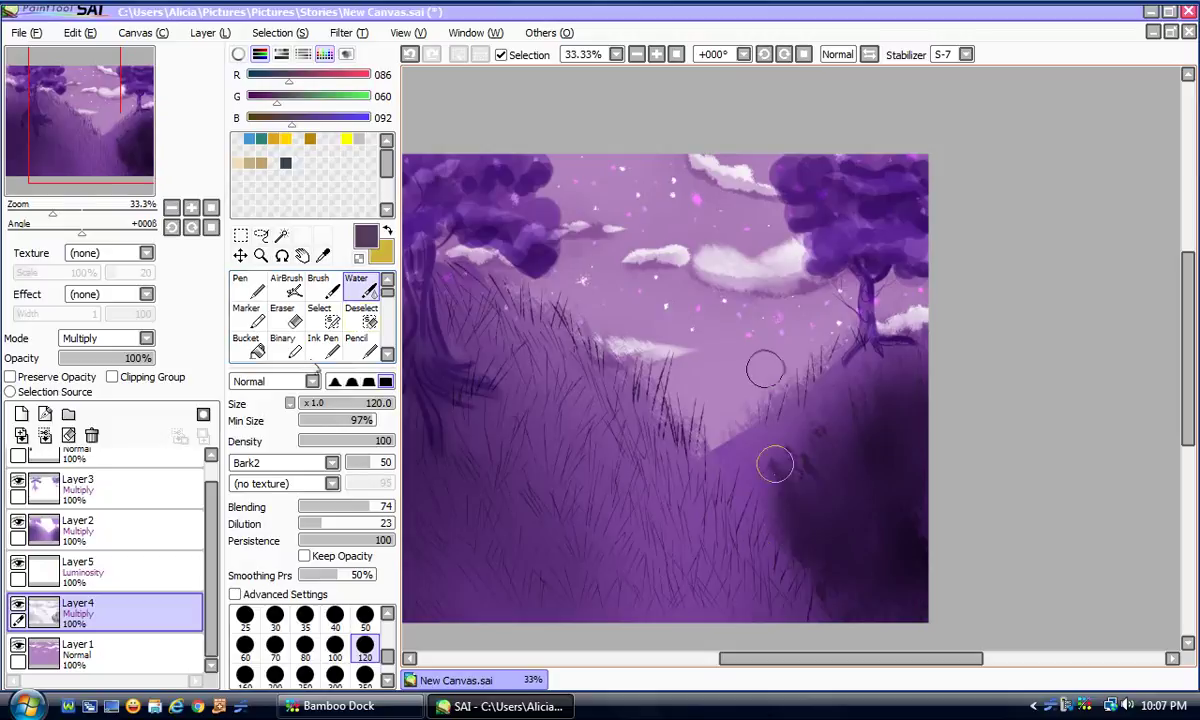
# Step: Draw fine grass blades along the right hill's slope using the Pen with the Bark2 shape at size 7
pyautogui.click(248, 286)
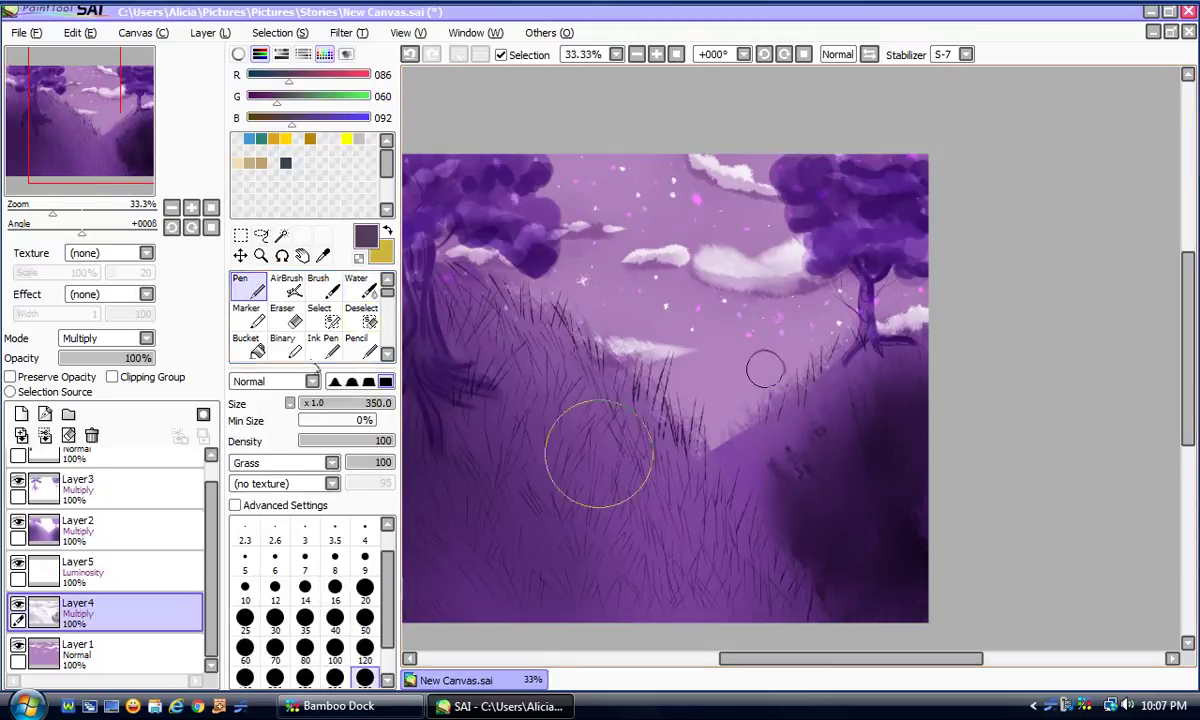
pyautogui.click(246, 463)
pyautogui.click(246, 508)
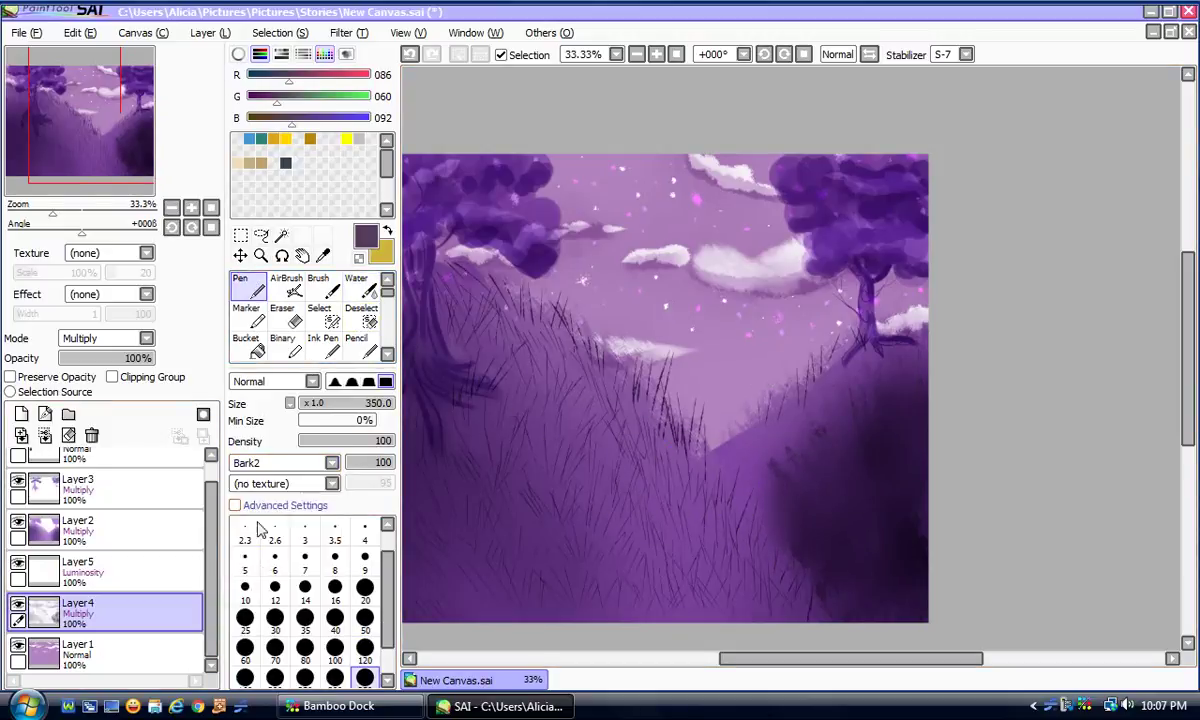
pyautogui.click(275, 562)
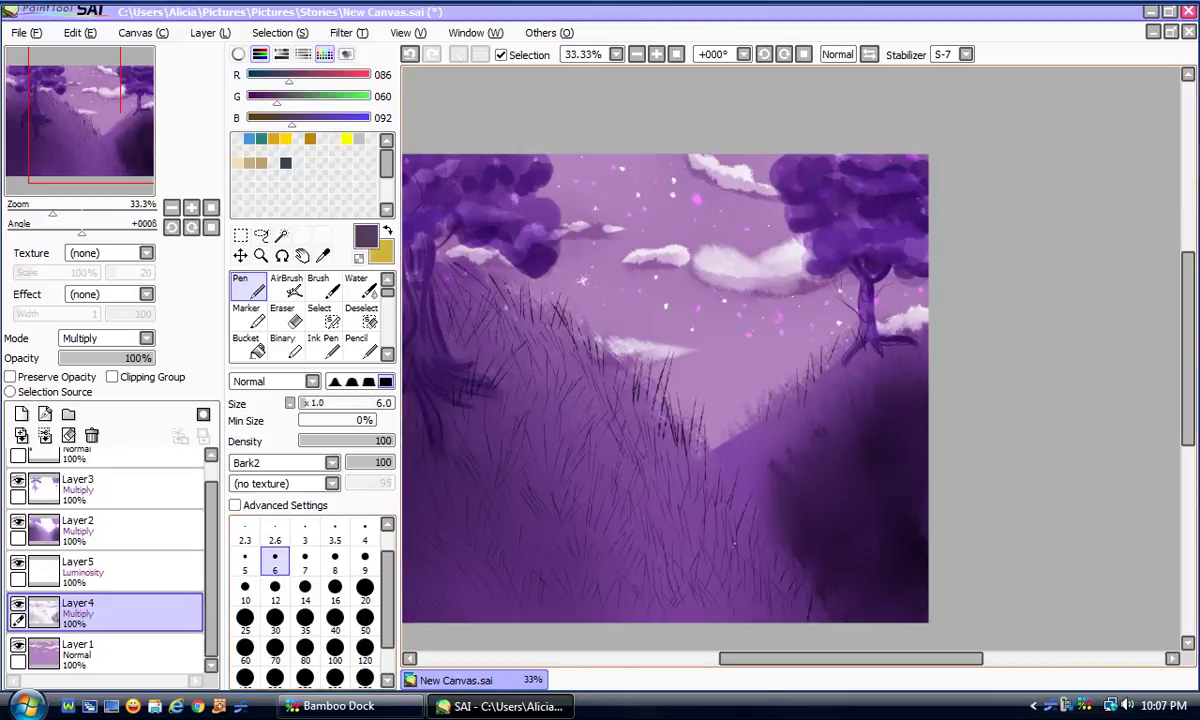
pyautogui.click(305, 562)
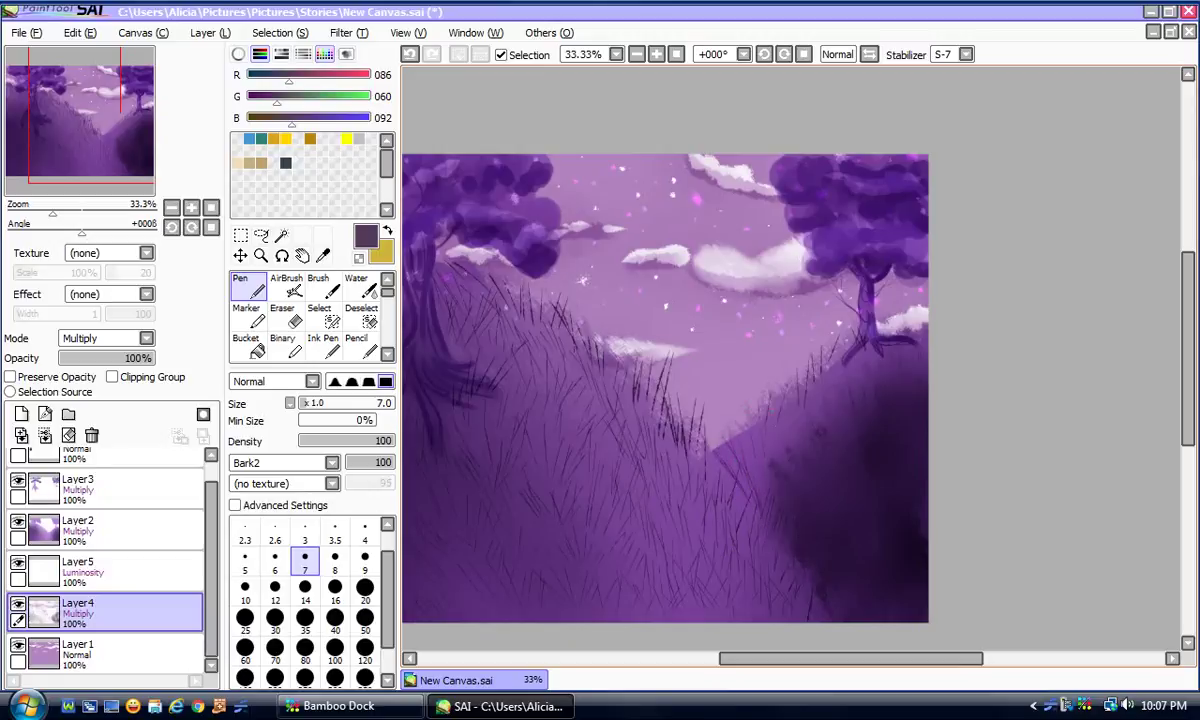
pyautogui.moveTo(724, 402); pyautogui.dragTo(727, 383)
pyautogui.moveTo(771, 429); pyautogui.dragTo(775, 408)
# Step: Smooth the shading and grass on the right hill with the Water tool at size 120
pyautogui.click(357, 286)
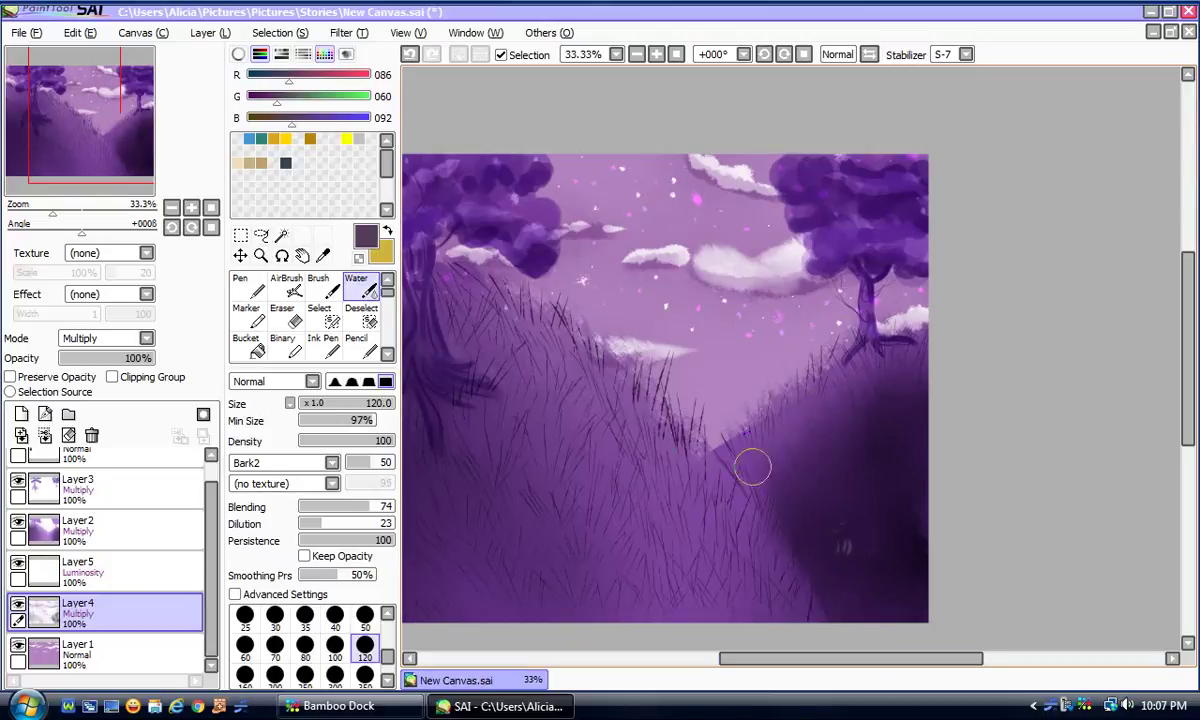
pyautogui.click(171, 207)
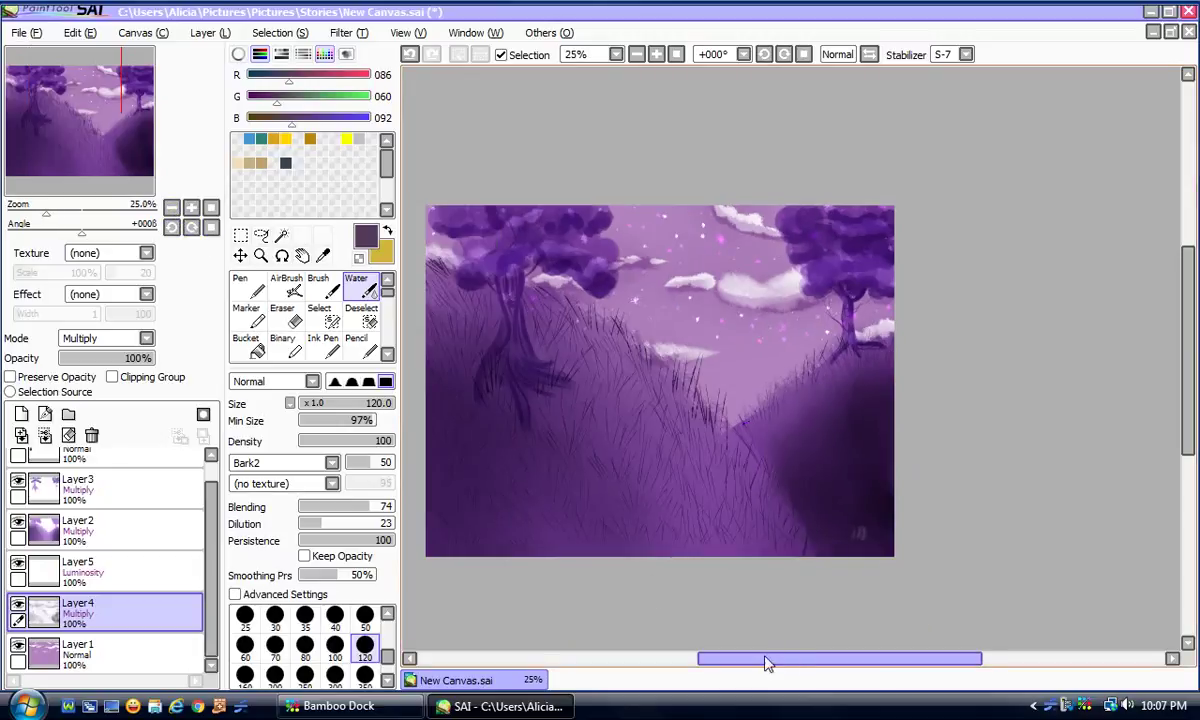
pyautogui.moveTo(766, 659); pyautogui.dragTo(751, 659)
# Step: Soften the left hill's grass with the Water tool at size 350, undoing the first blending strokes
pyautogui.click(362, 676)
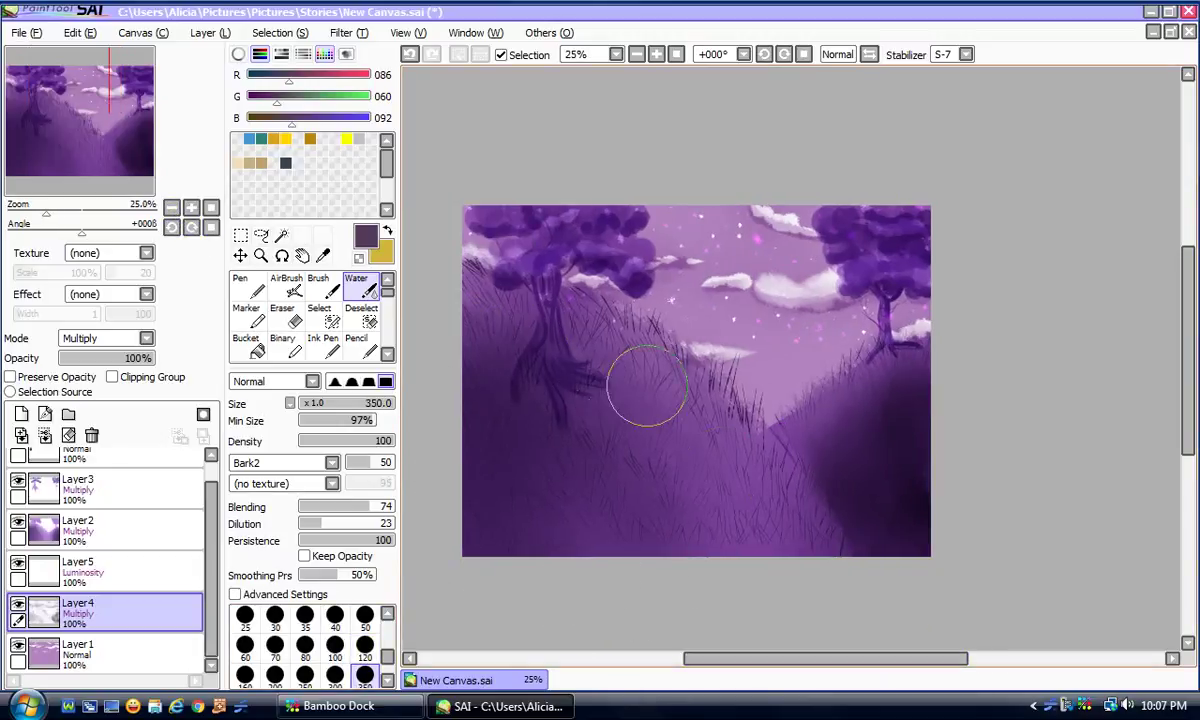
pyautogui.click(410, 55)
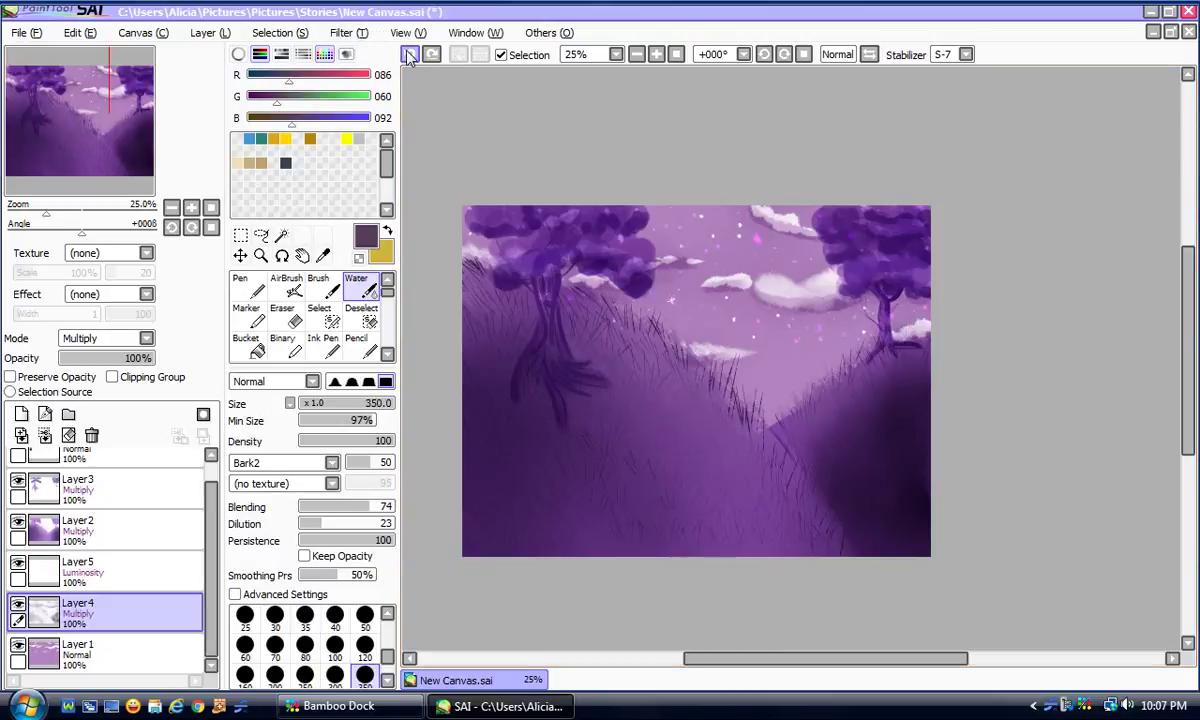
pyautogui.click(408, 54)
pyautogui.click(410, 54)
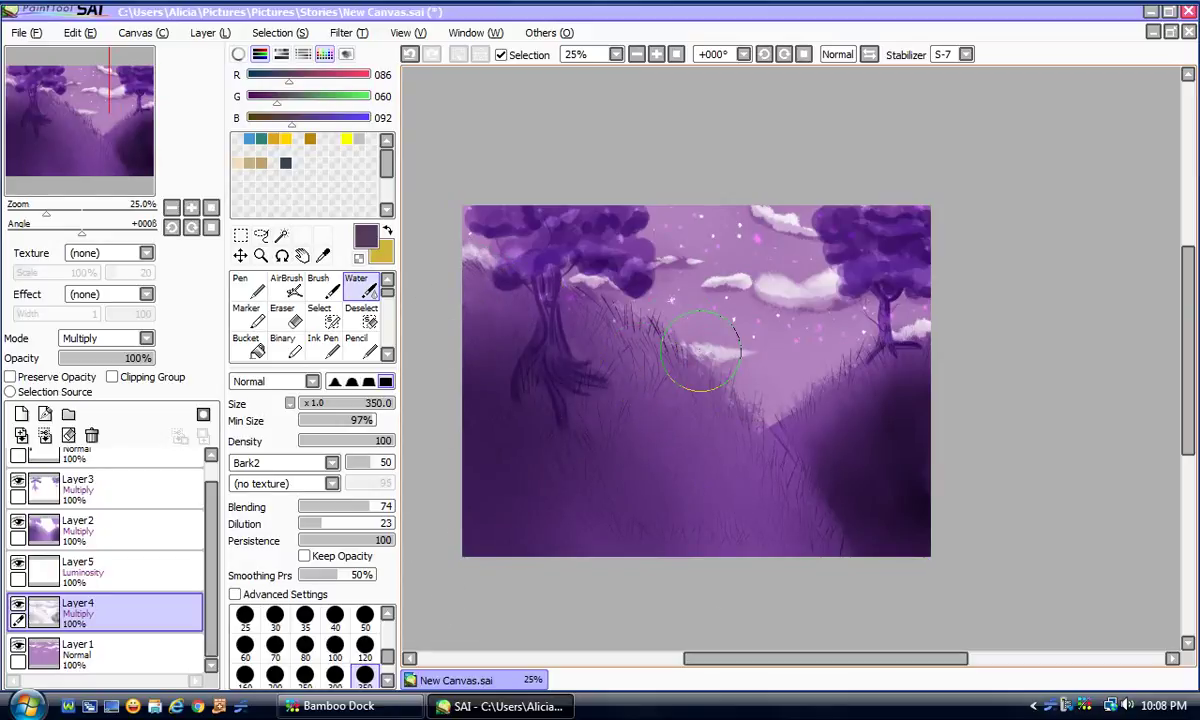
# Step: Save the current state of the landscape painting to its existing file
pyautogui.click(193, 208)
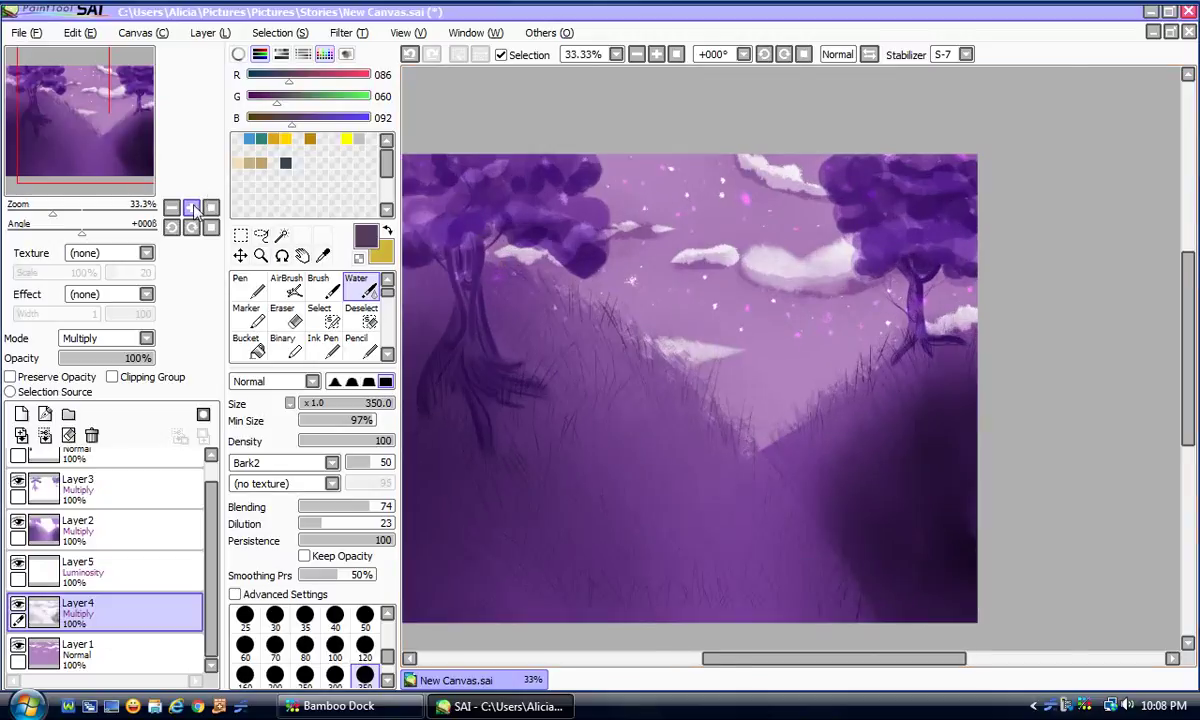
pyautogui.click(193, 208)
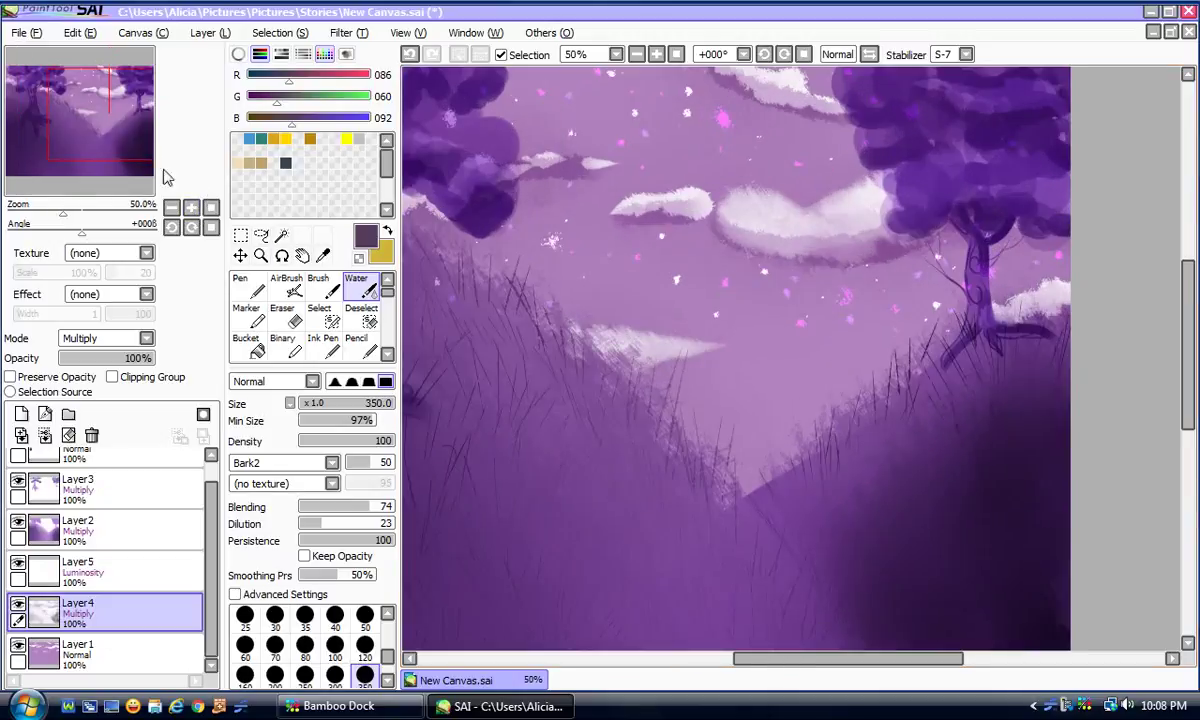
pyautogui.click(26, 33)
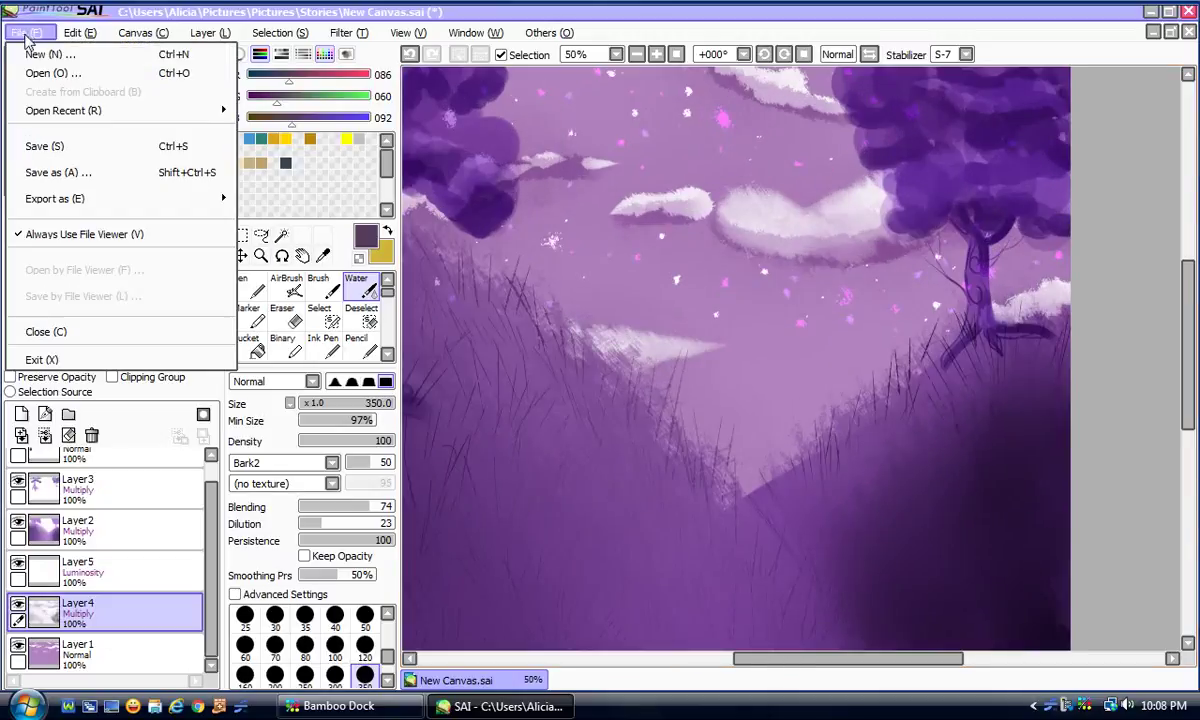
pyautogui.click(57, 147)
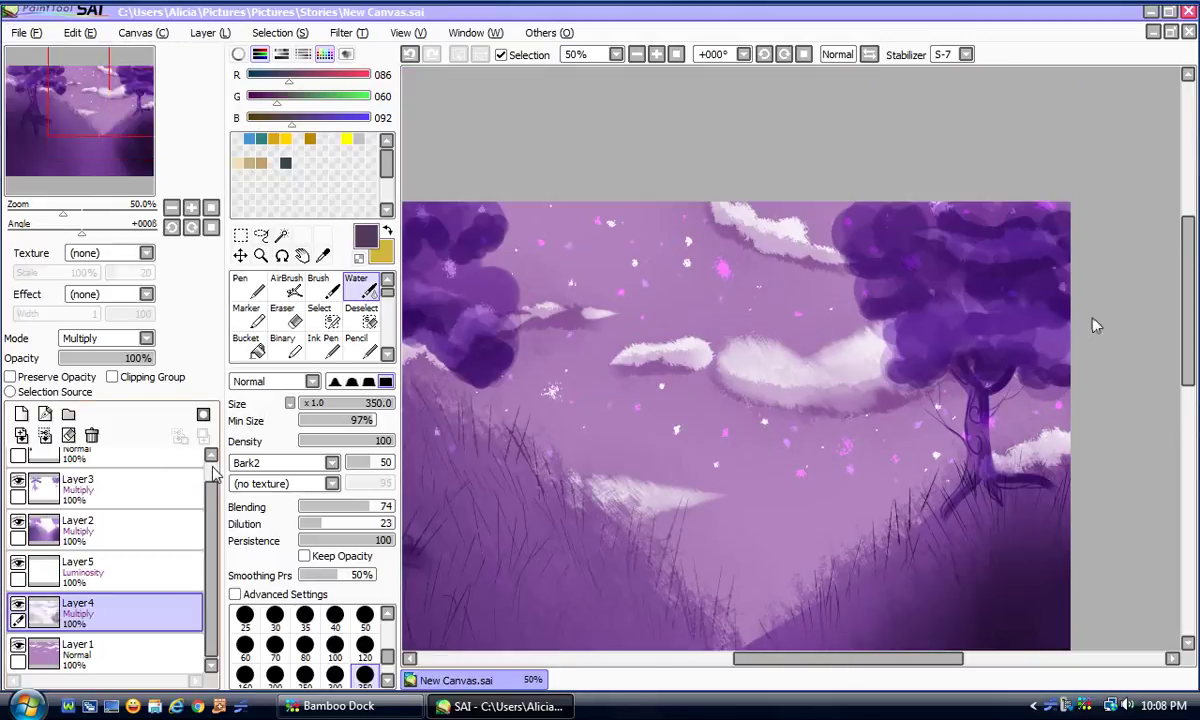
# Step: Add a new layer directly above Layer3
pyautogui.click(211, 468)
pyautogui.click(122, 528)
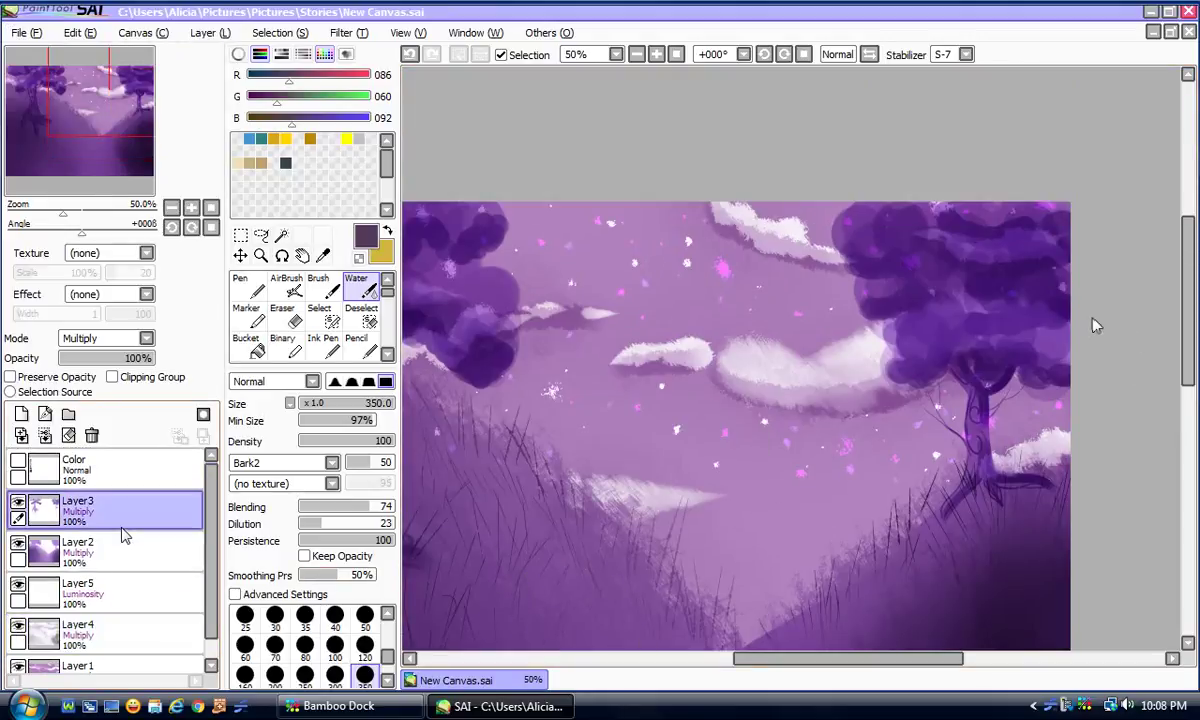
pyautogui.click(118, 543)
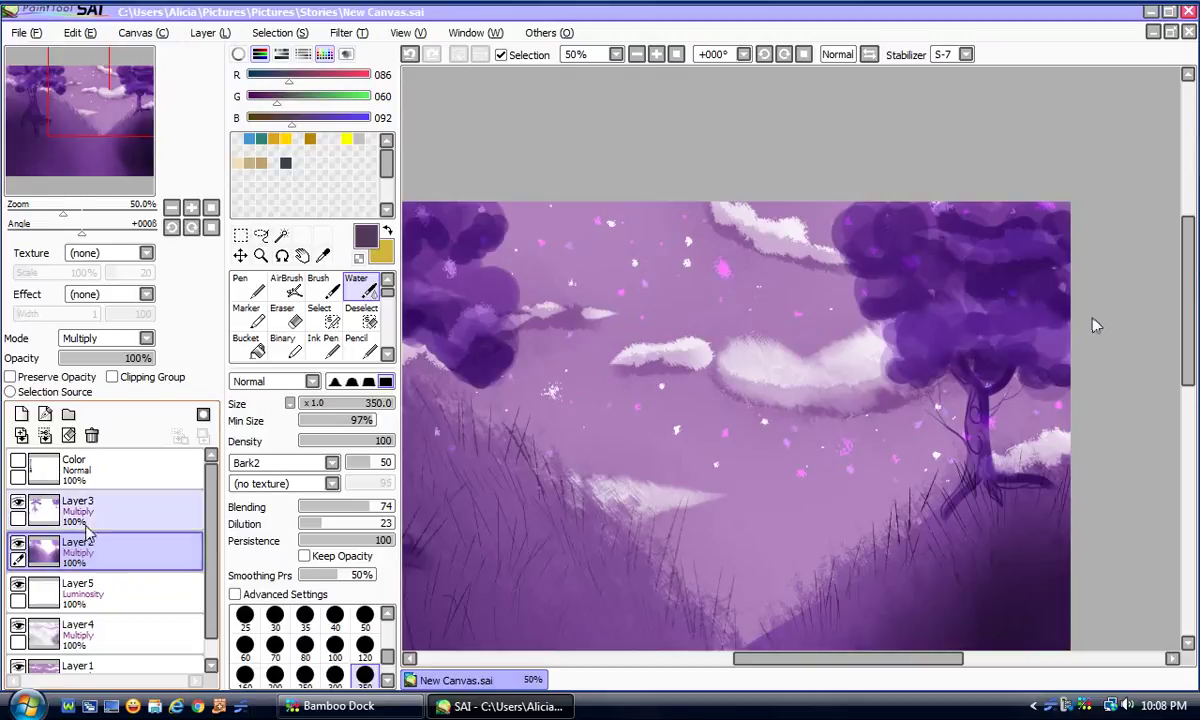
pyautogui.click(87, 515)
pyautogui.click(18, 502)
pyautogui.click(18, 502)
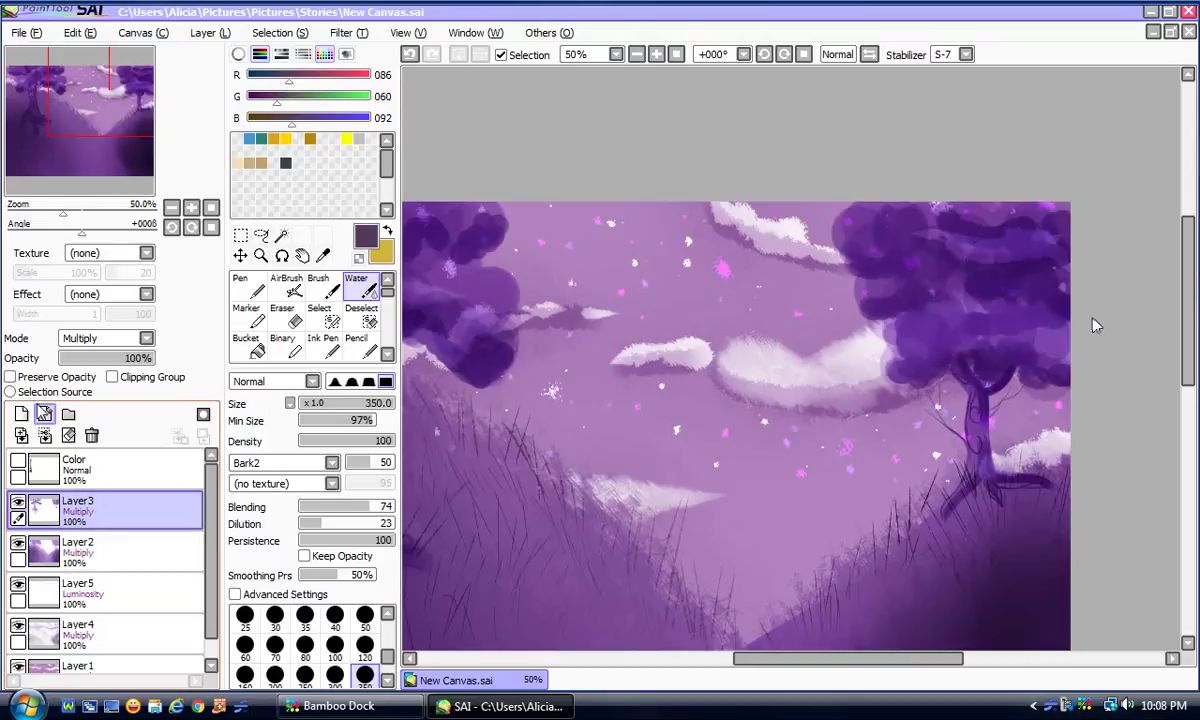
pyautogui.click(21, 413)
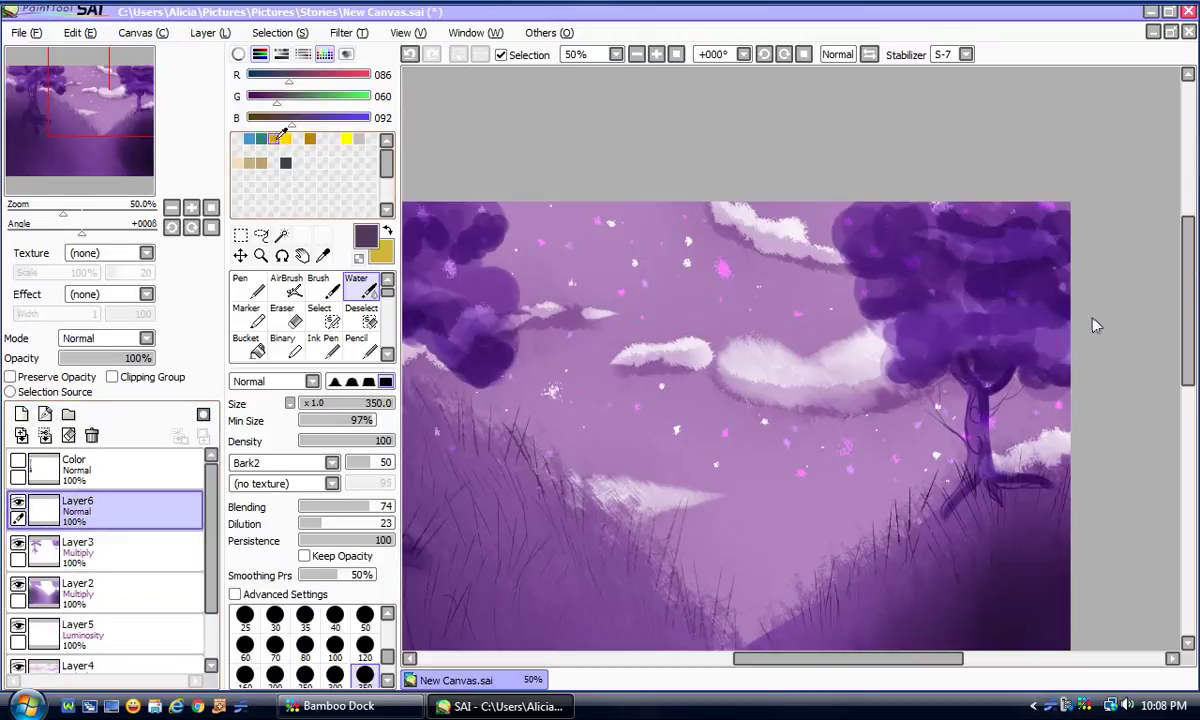
# Step: Try a white highlight stroke on the right tree's foliage with the Water tool at size 50, and undo it
pyautogui.moveTo(300, 75); pyautogui.dragTo(370, 75)
pyautogui.moveTo(308, 97)
pyautogui.mouseDown()
pyautogui.moveTo(371, 105)
pyautogui.moveTo(370, 118)
pyautogui.mouseUp()
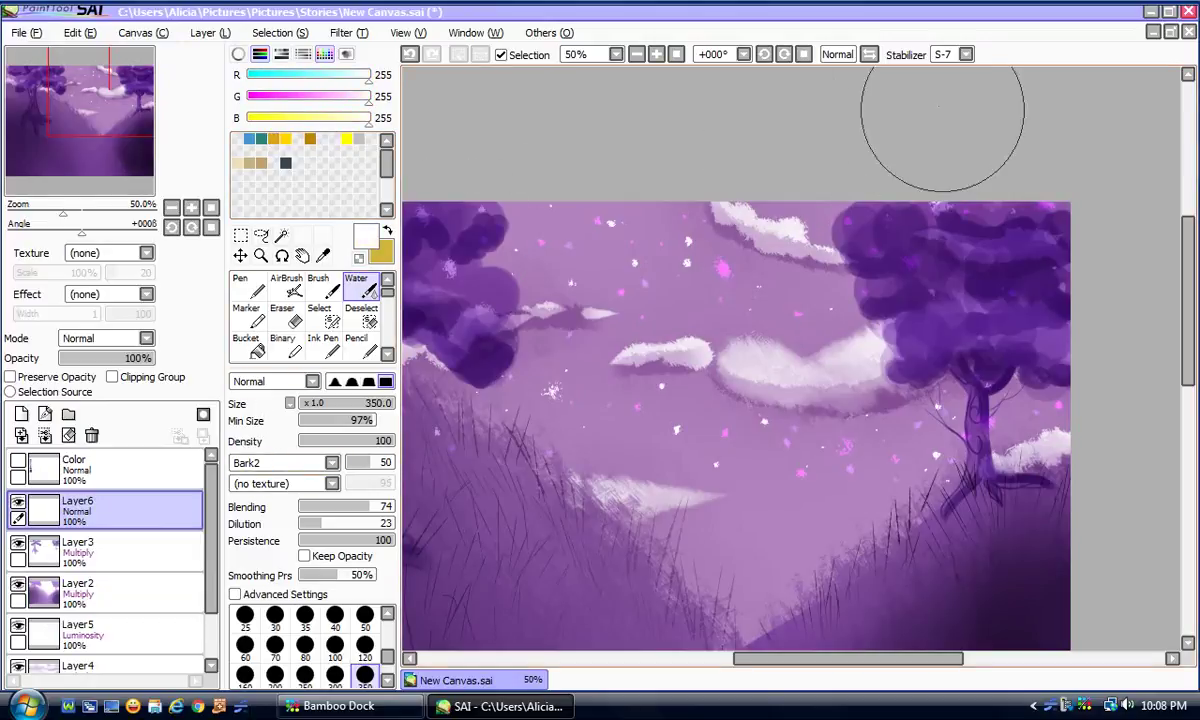
pyautogui.click(940, 55)
pyautogui.click(928, 36)
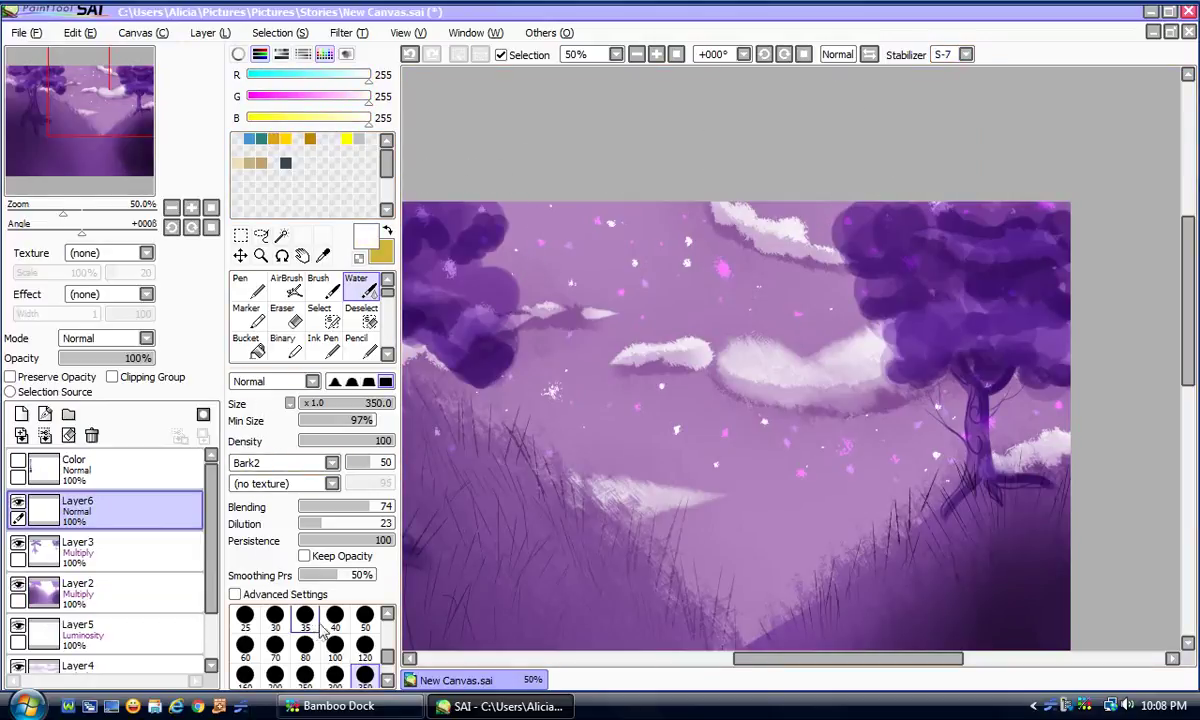
pyautogui.click(365, 618)
pyautogui.moveTo(842, 228); pyautogui.dragTo(883, 265)
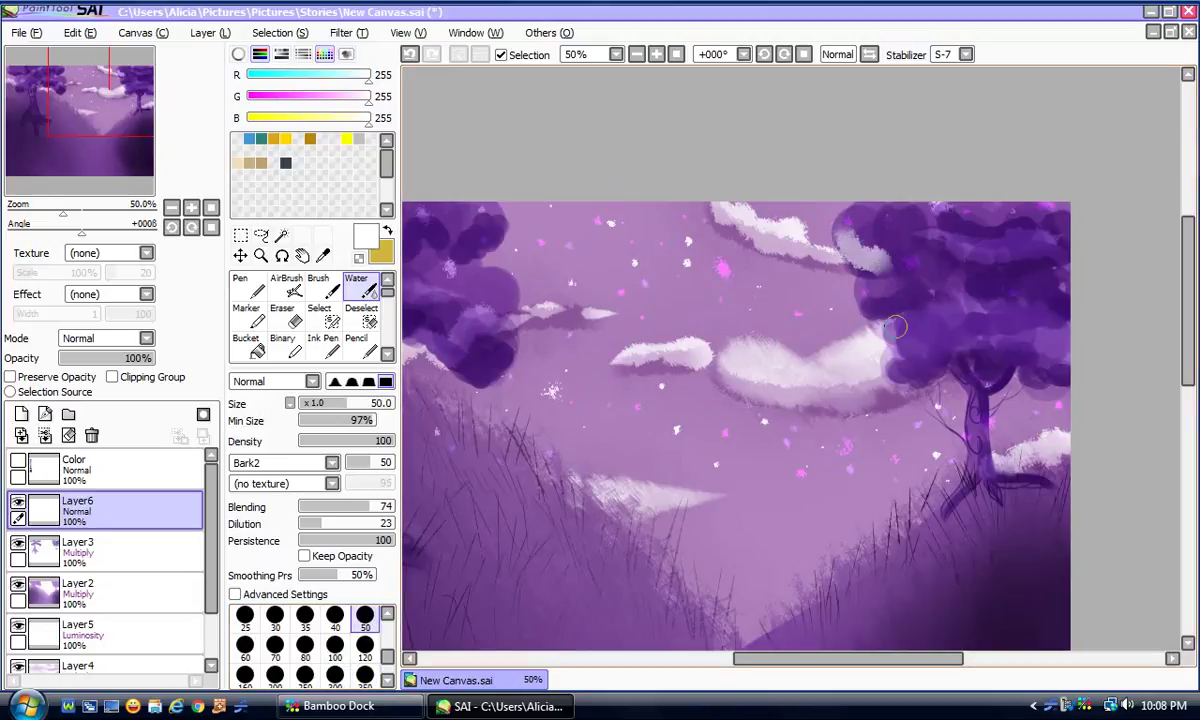
pyautogui.click(409, 54)
# Step: Show the Color layer briefly to sample a light purple, RGB 178, 132, 190, and hide the layer again
pyautogui.click(322, 255)
pyautogui.moveTo(800, 665); pyautogui.dragTo(680, 664)
pyautogui.click(19, 463)
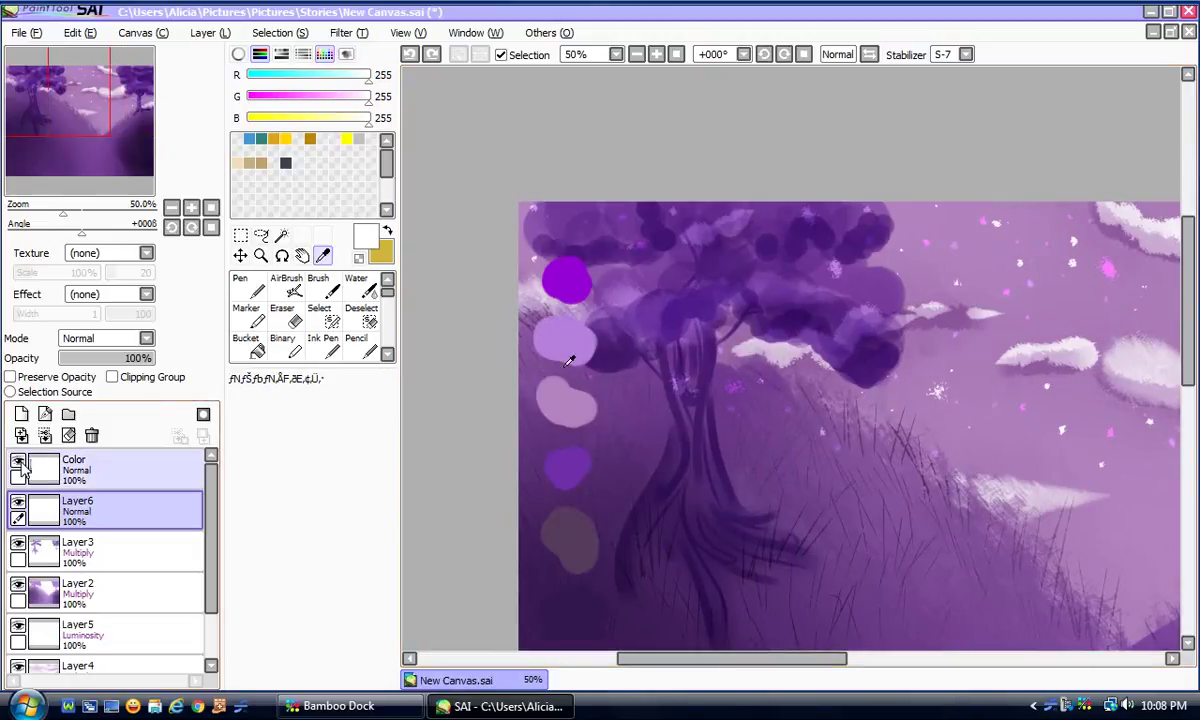
pyautogui.click(566, 370)
pyautogui.click(19, 463)
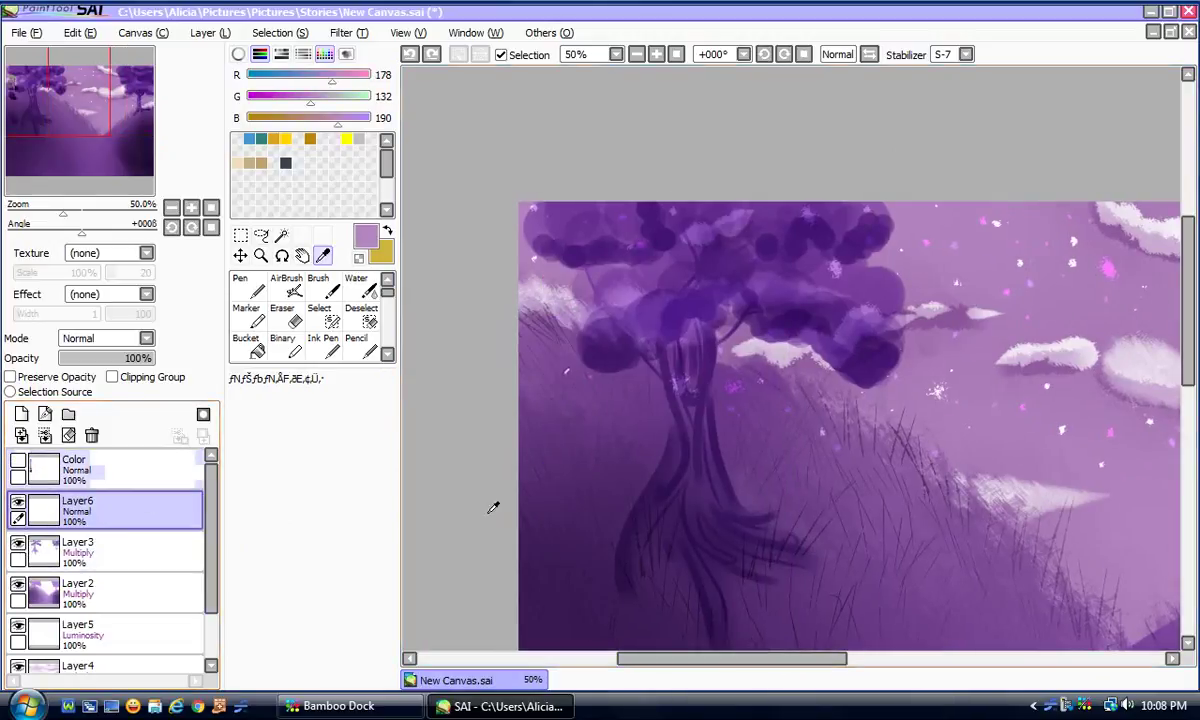
# Step: Brush soft light purple over the edges of the left tree's foliage using the Water tool at size 50
pyautogui.click(249, 287)
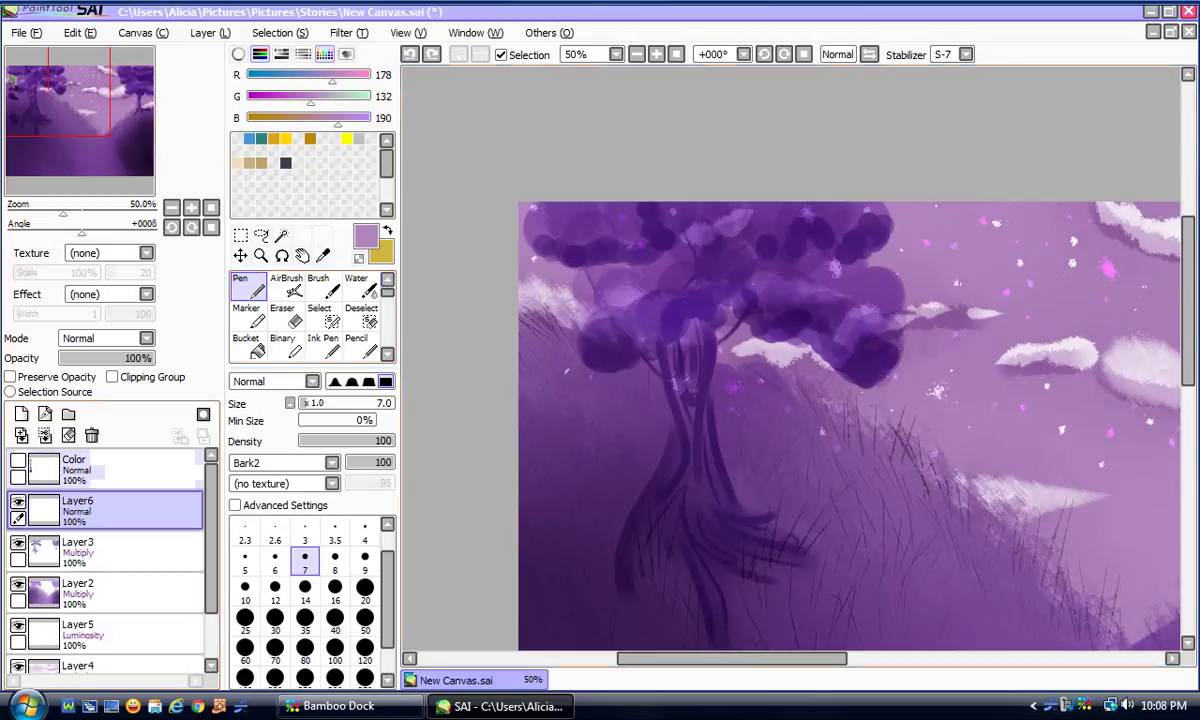
pyautogui.click(357, 287)
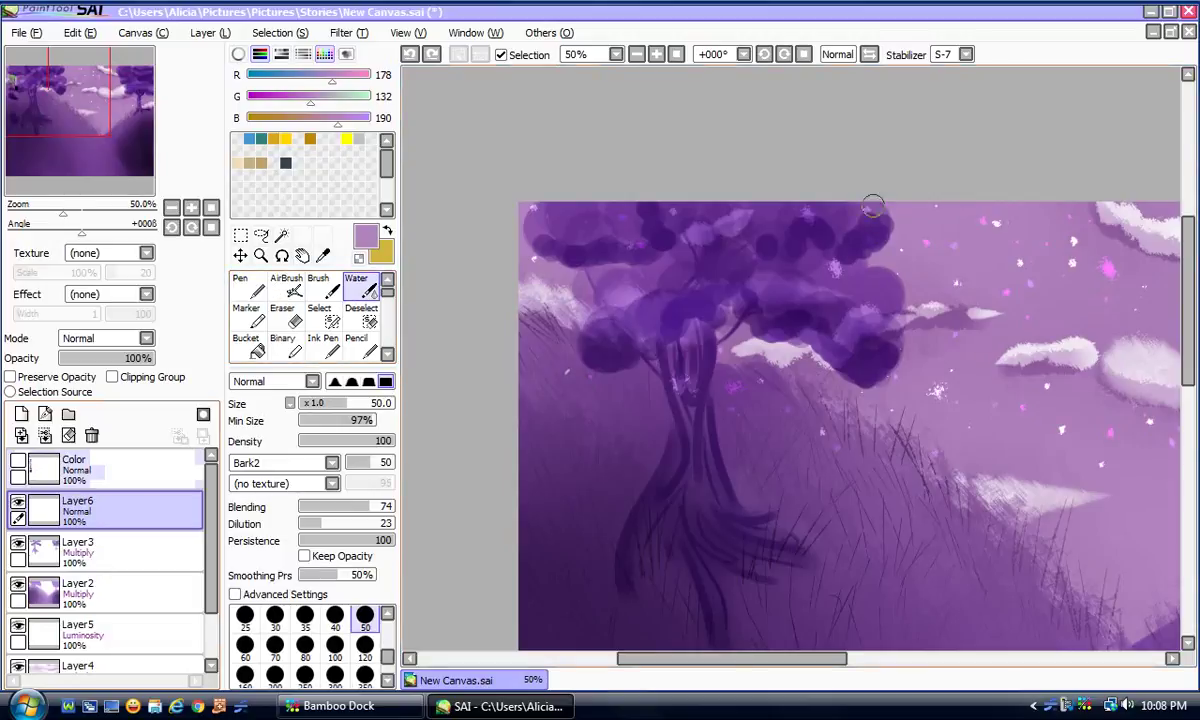
pyautogui.moveTo(872, 206)
pyautogui.mouseDown()
pyautogui.moveTo(842, 211)
pyautogui.moveTo(866, 293)
pyautogui.moveTo(854, 278)
pyautogui.moveTo(891, 316)
pyautogui.moveTo(876, 280)
pyautogui.moveTo(820, 286)
pyautogui.mouseUp()
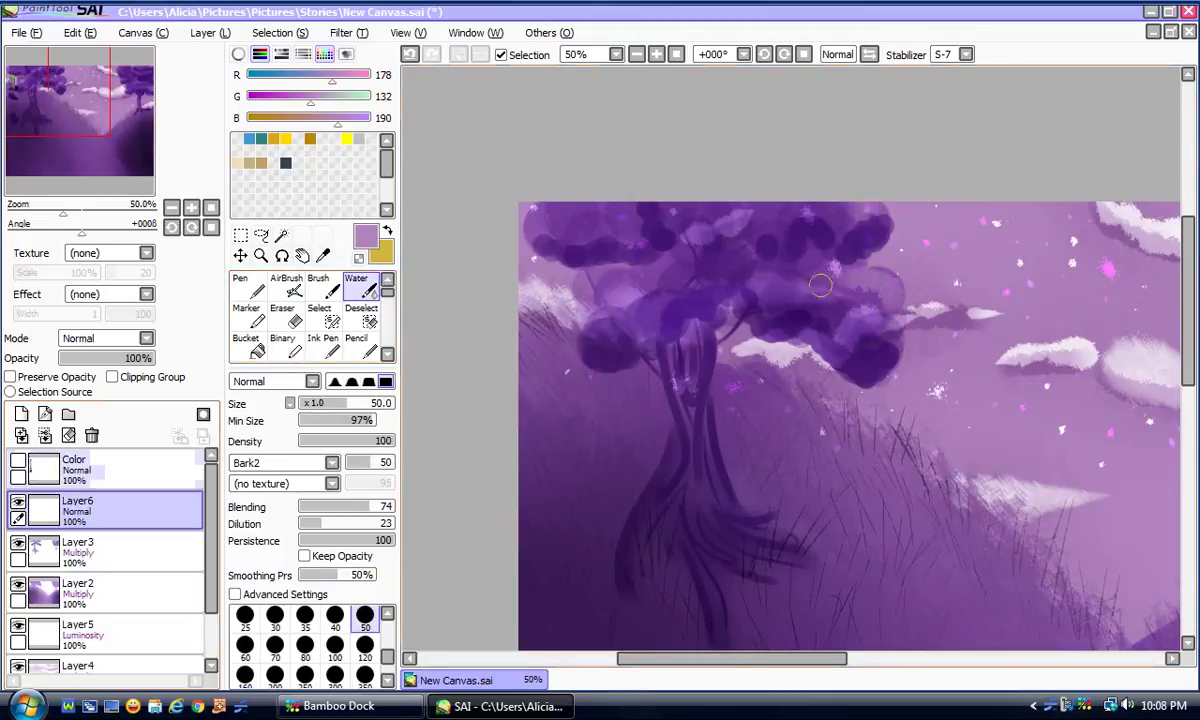
pyautogui.moveTo(524, 243); pyautogui.dragTo(529, 199)
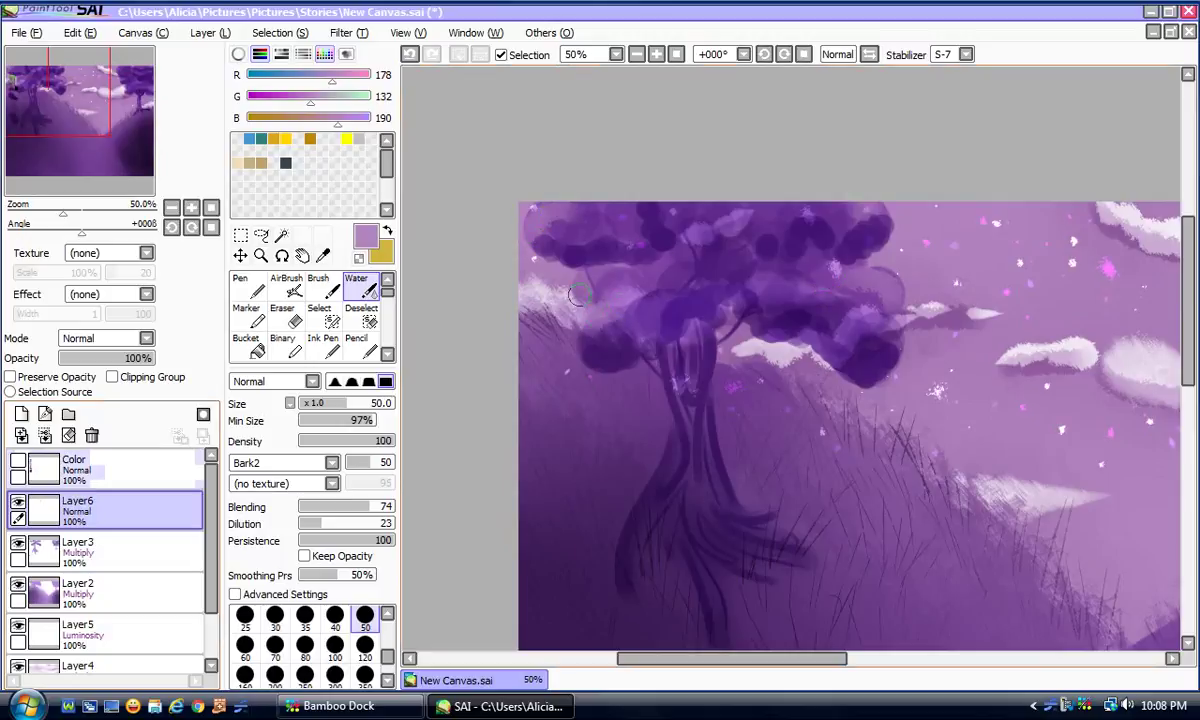
pyautogui.moveTo(560, 268); pyautogui.dragTo(645, 262)
# Step: Blend light purple highlights into the left side of the right tree's foliage with the Water tool at size 50
pyautogui.moveTo(817, 658); pyautogui.dragTo(888, 658)
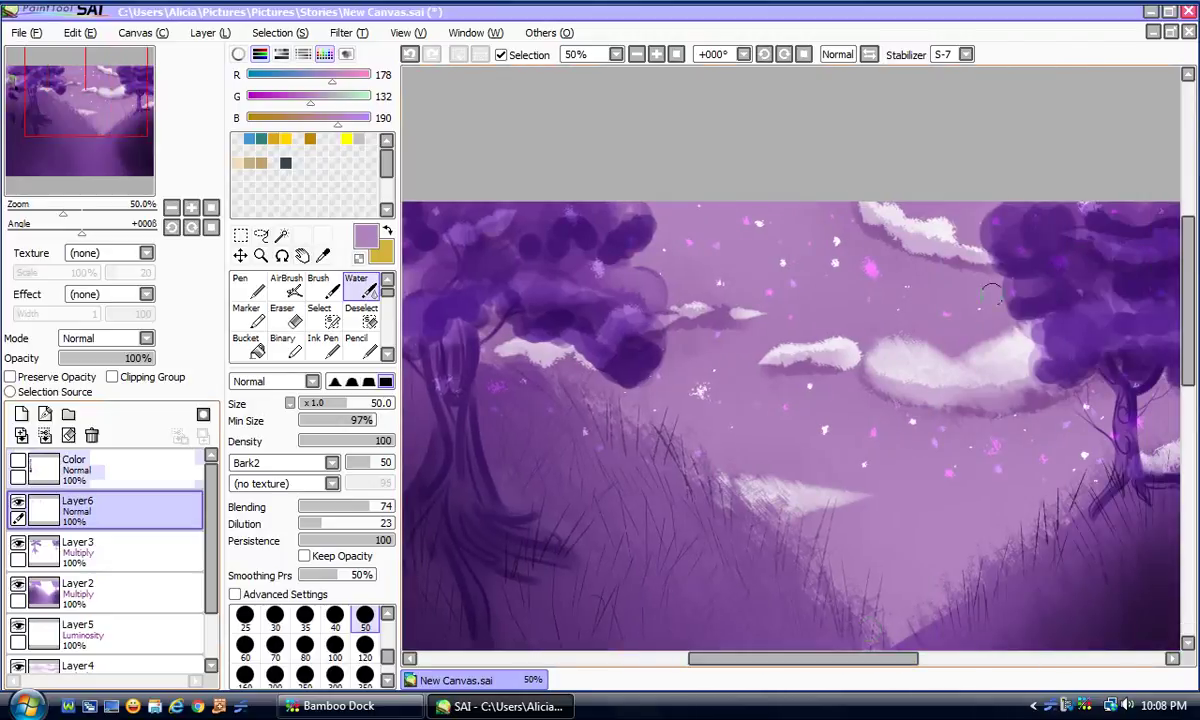
pyautogui.moveTo(790, 656); pyautogui.dragTo(931, 660)
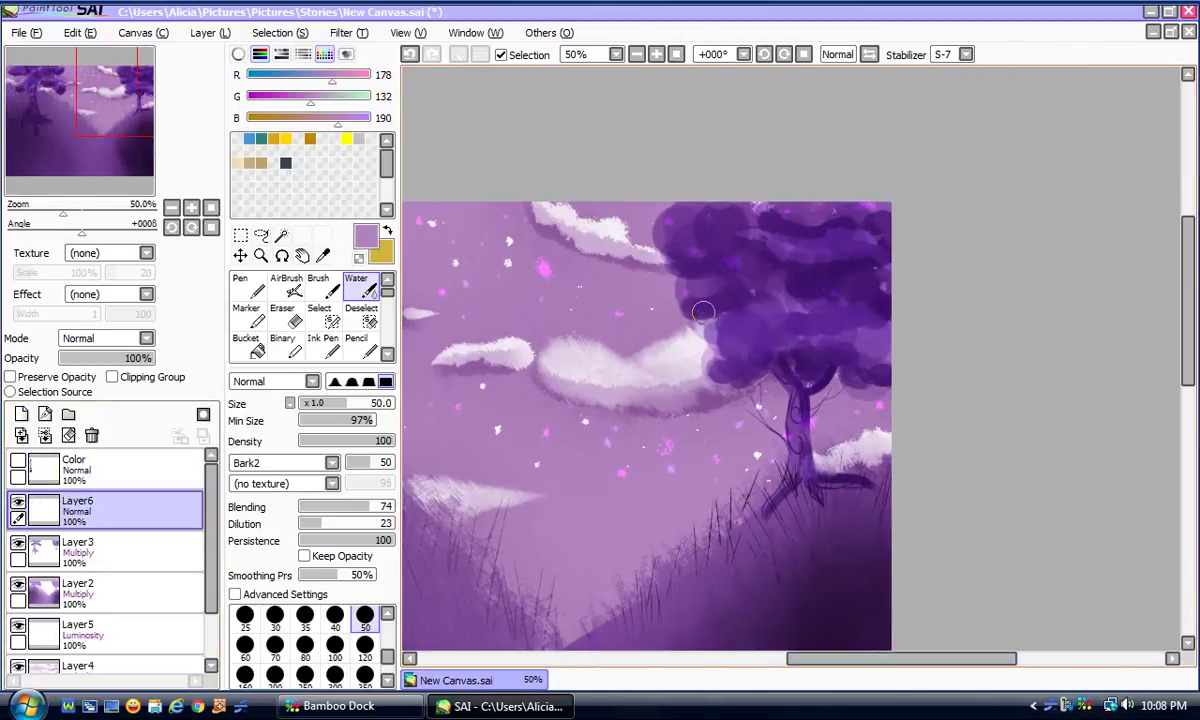
pyautogui.moveTo(658, 231); pyautogui.dragTo(691, 206)
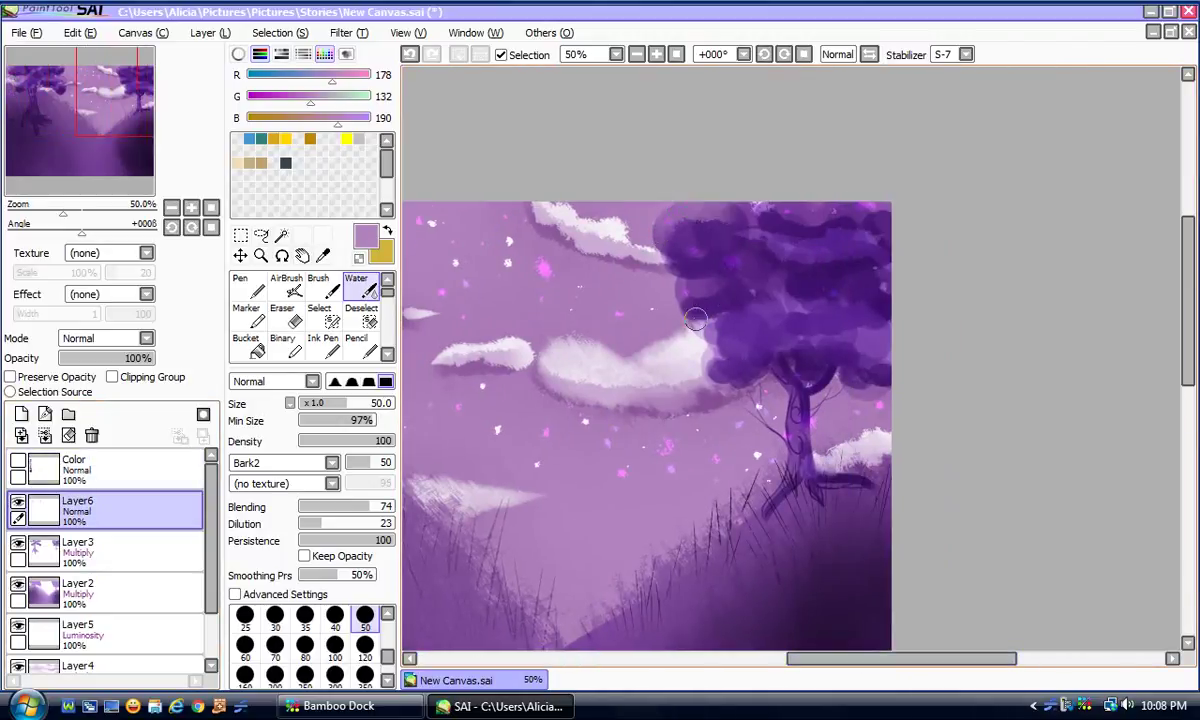
pyautogui.moveTo(691, 311); pyautogui.dragTo(772, 320)
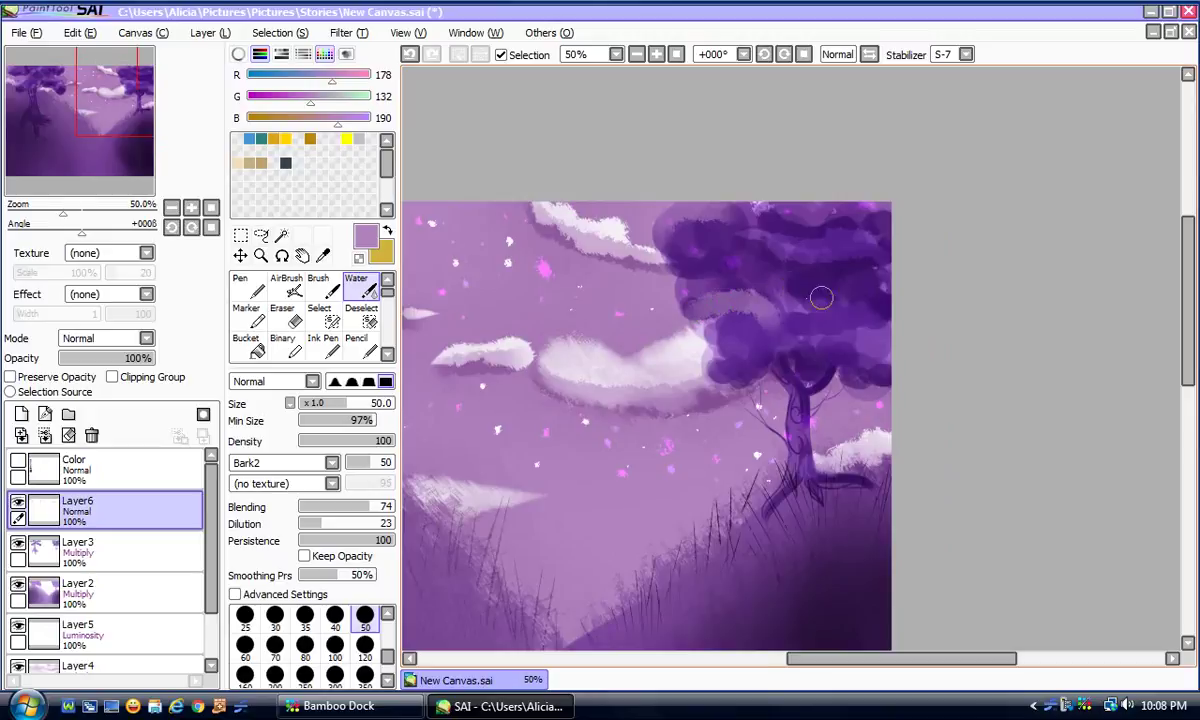
pyautogui.moveTo(707, 288); pyautogui.dragTo(762, 290)
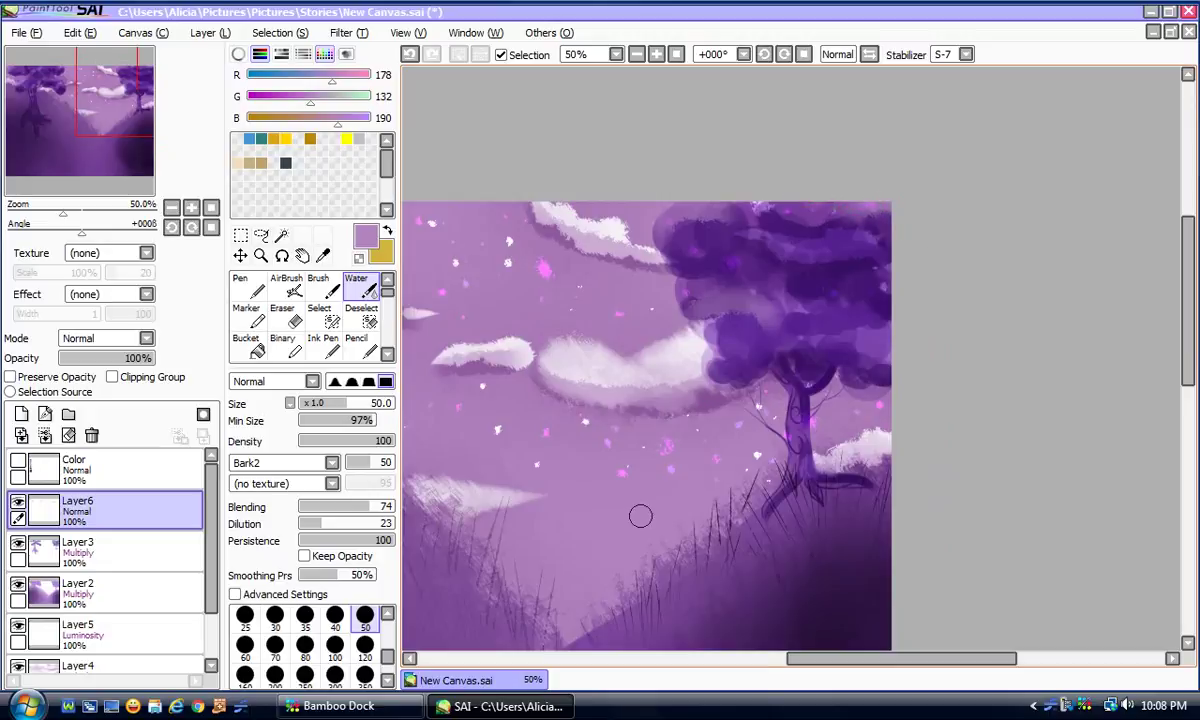
# Step: Set up the Pen with black, the simple circle shape and stabilizer level 10
pyautogui.moveTo(793, 659); pyautogui.dragTo(760, 659)
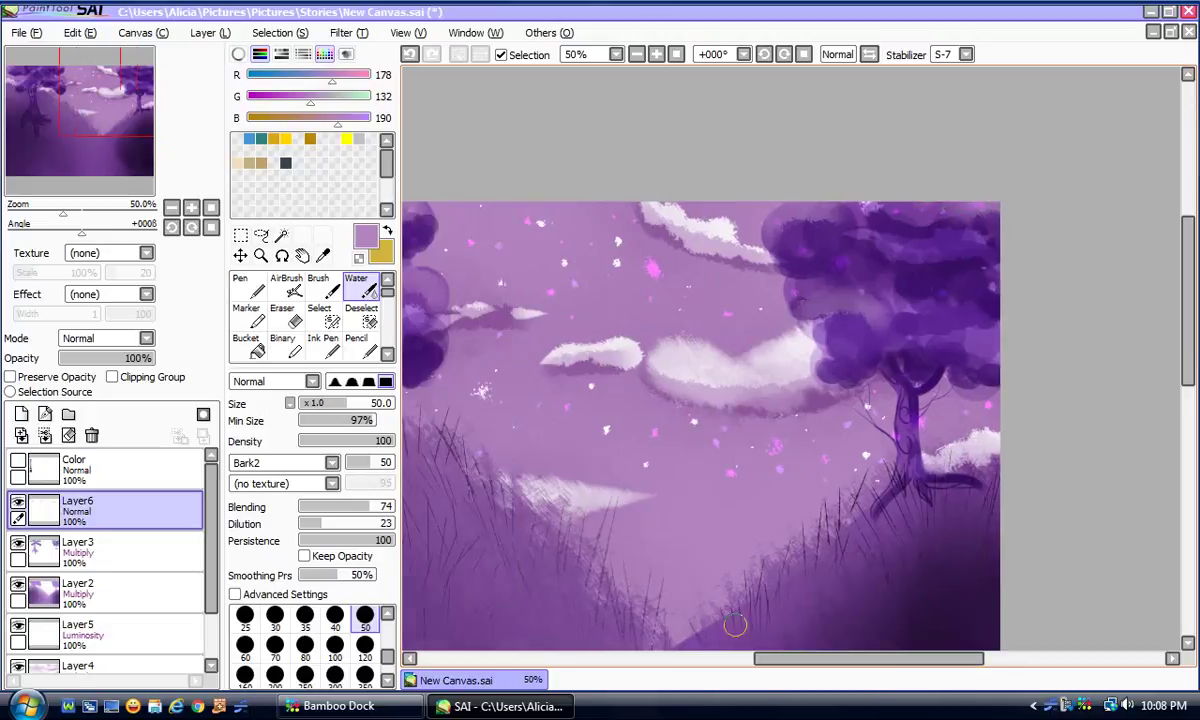
pyautogui.click(172, 208)
pyautogui.moveTo(813, 659); pyautogui.dragTo(759, 663)
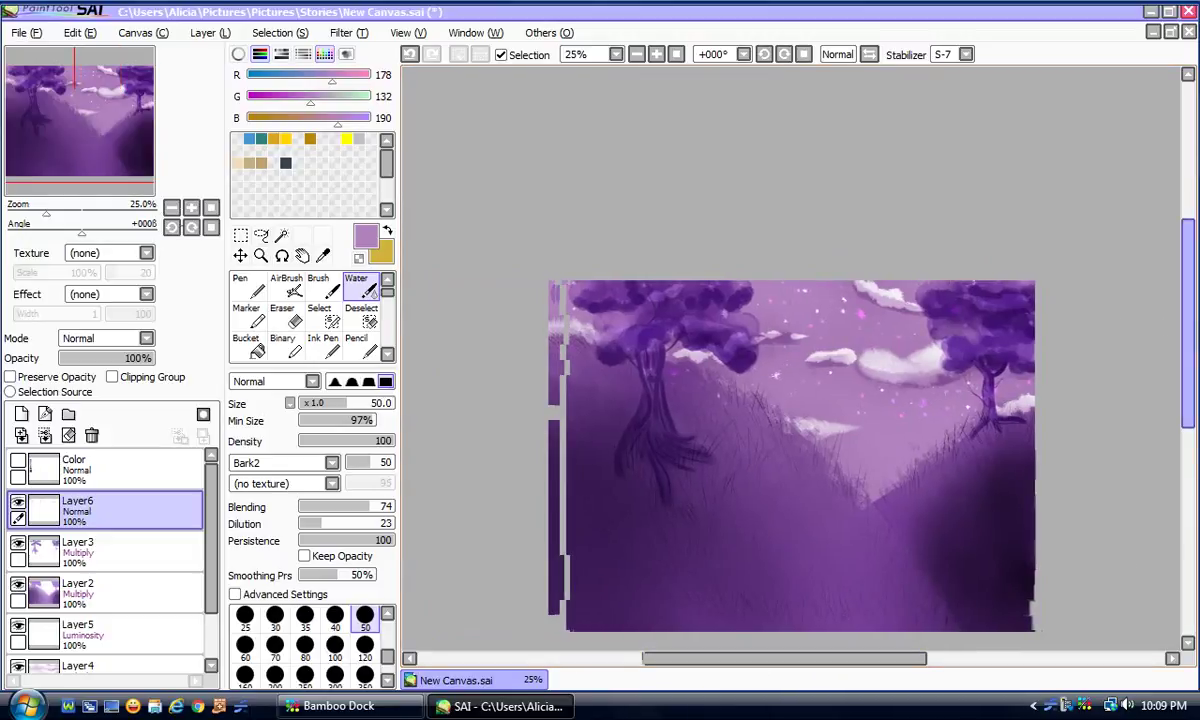
pyautogui.scroll(-5, 474, 117)
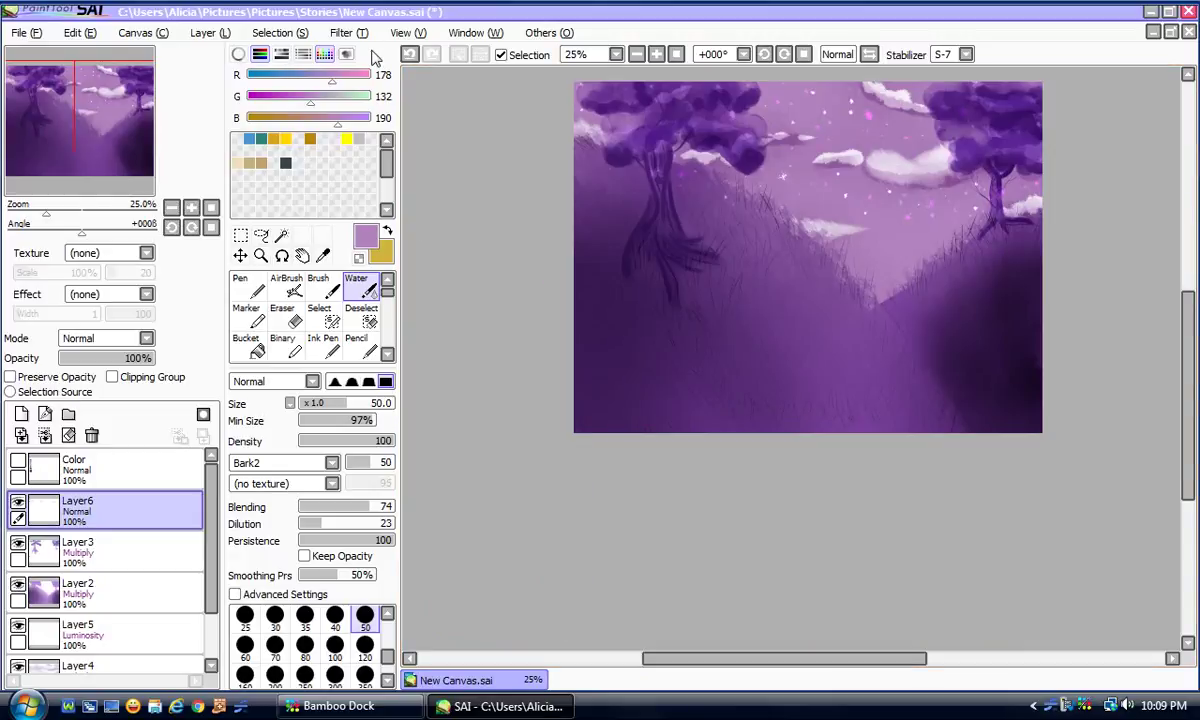
pyautogui.moveTo(360, 80); pyautogui.dragTo(228, 115)
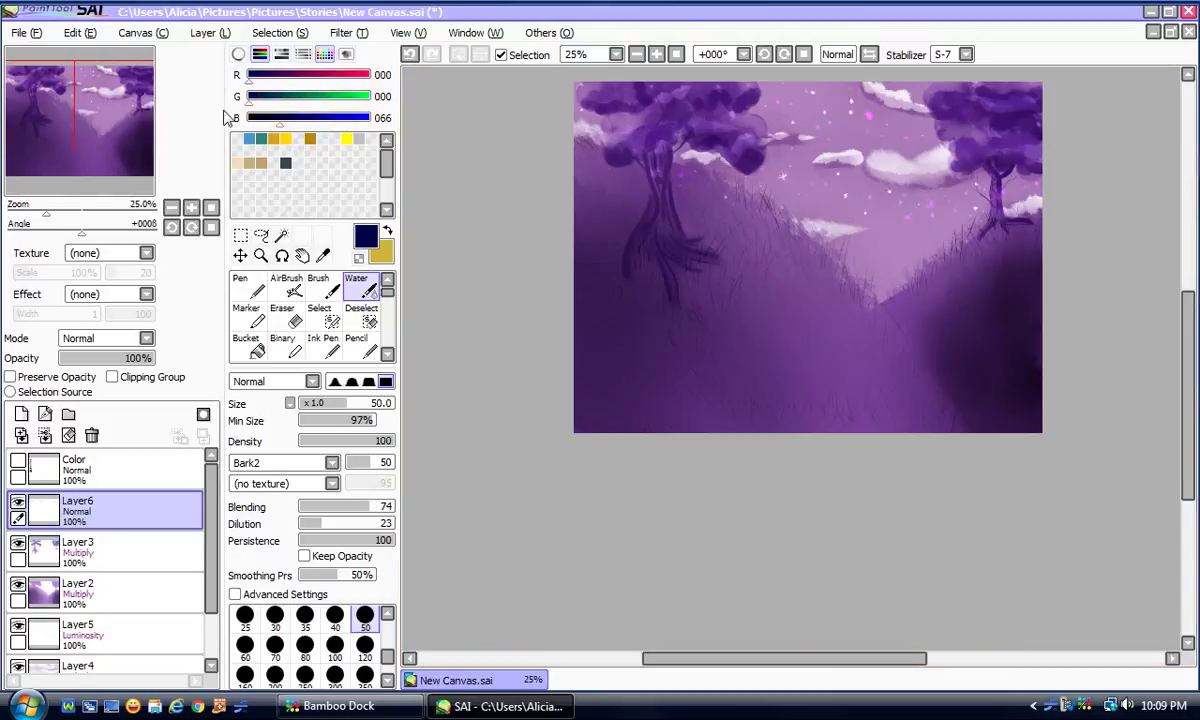
pyautogui.click(246, 283)
pyautogui.click(943, 54)
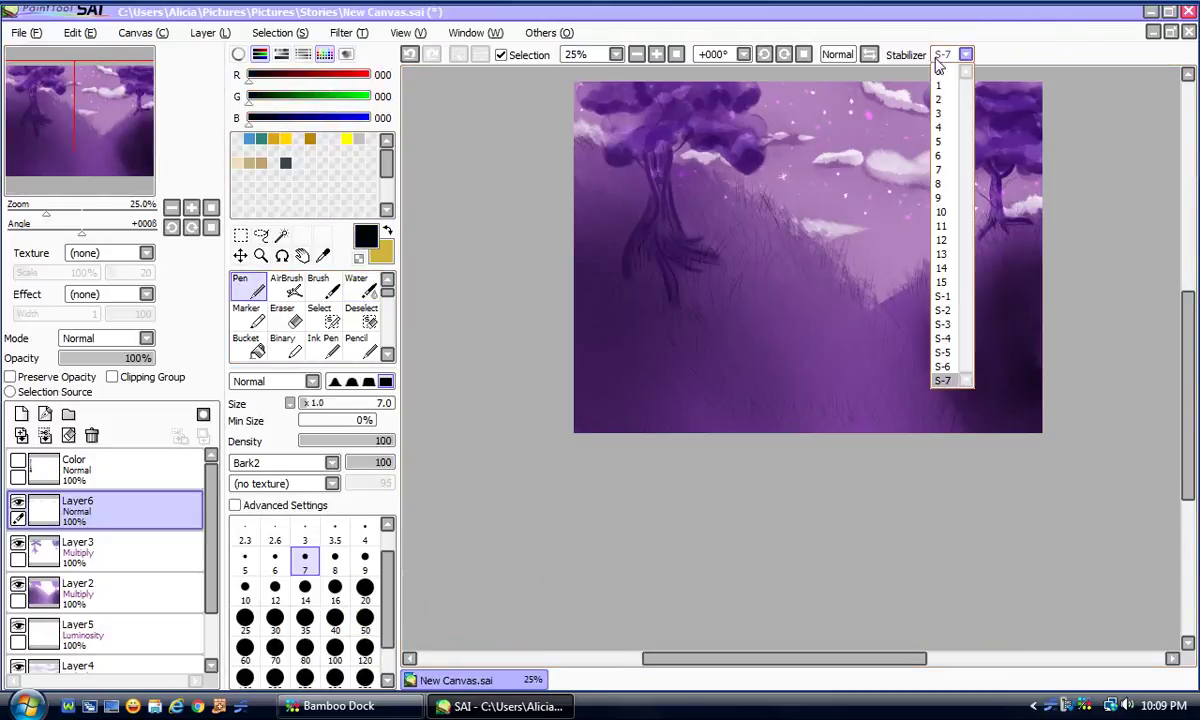
pyautogui.click(960, 213)
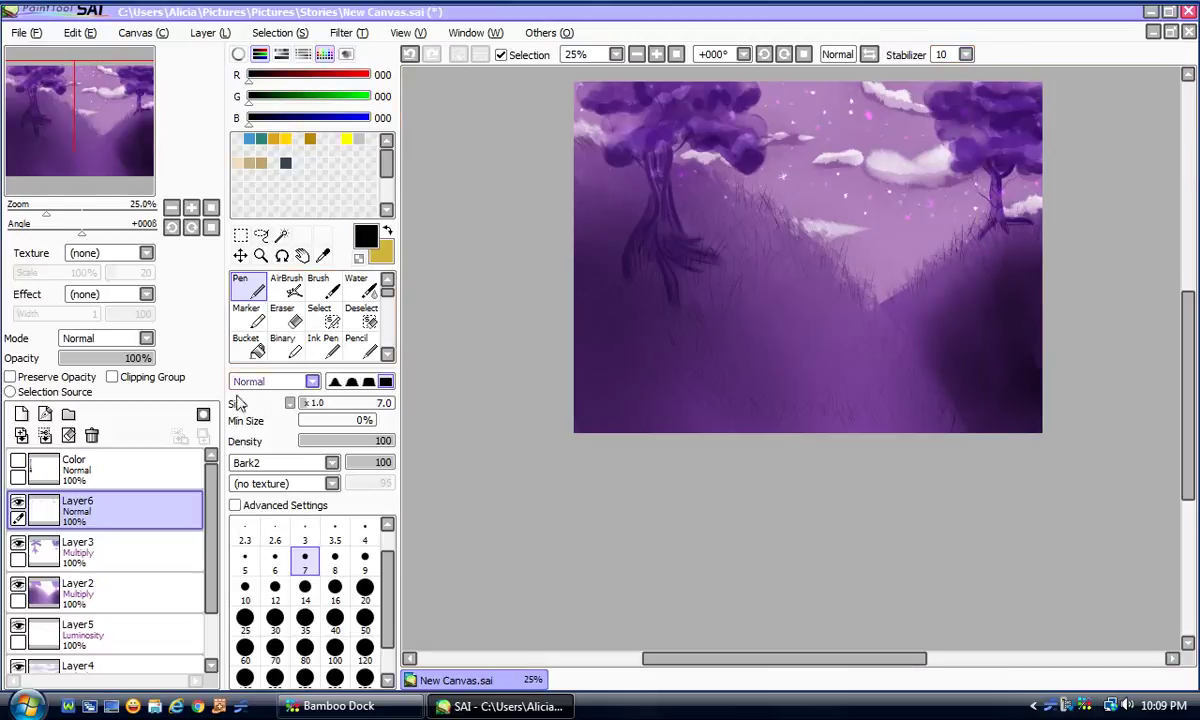
pyautogui.click(331, 462)
pyautogui.click(320, 481)
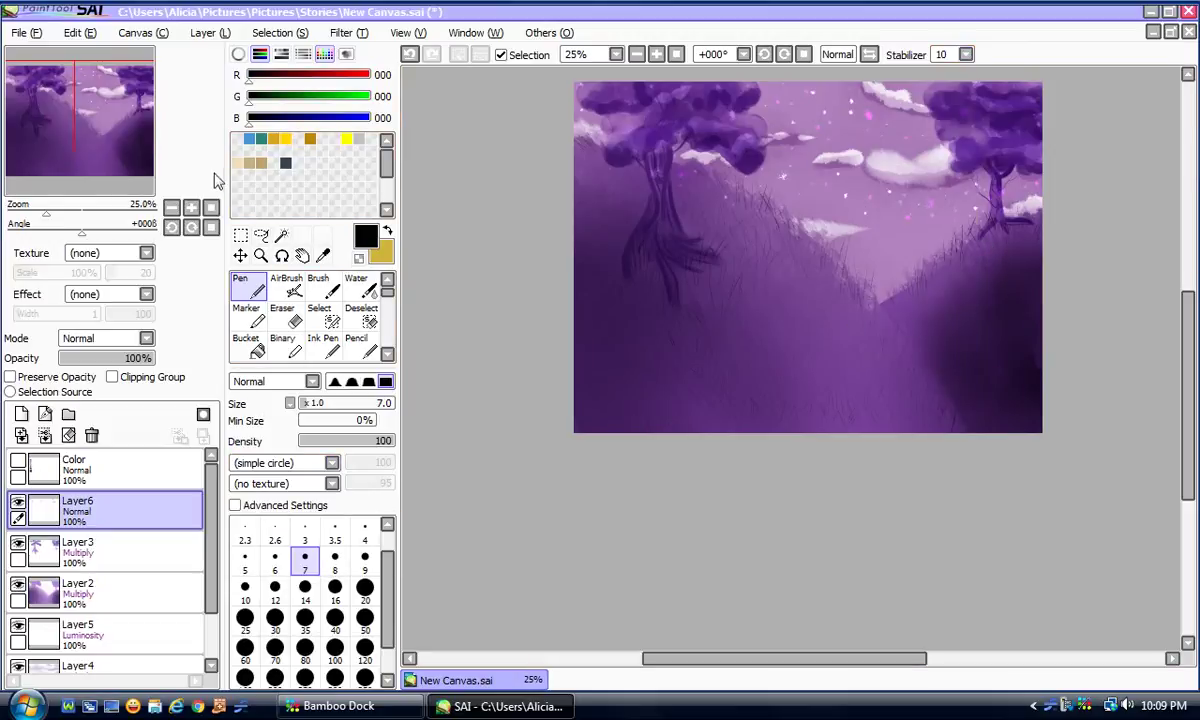
# Step: Sign the painting by hand on the left hill below the tree and add the date 2.11.16 beneath, using the size 7 Pen
pyautogui.click(192, 208)
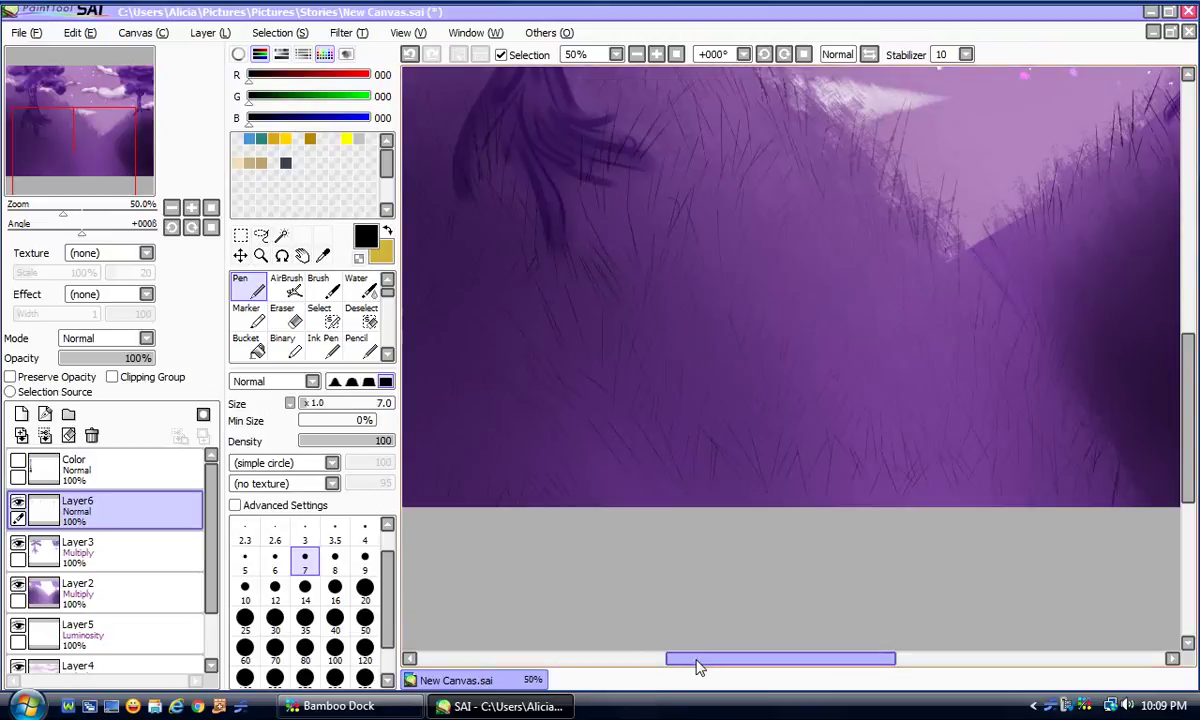
pyautogui.moveTo(696, 658); pyautogui.dragTo(628, 658)
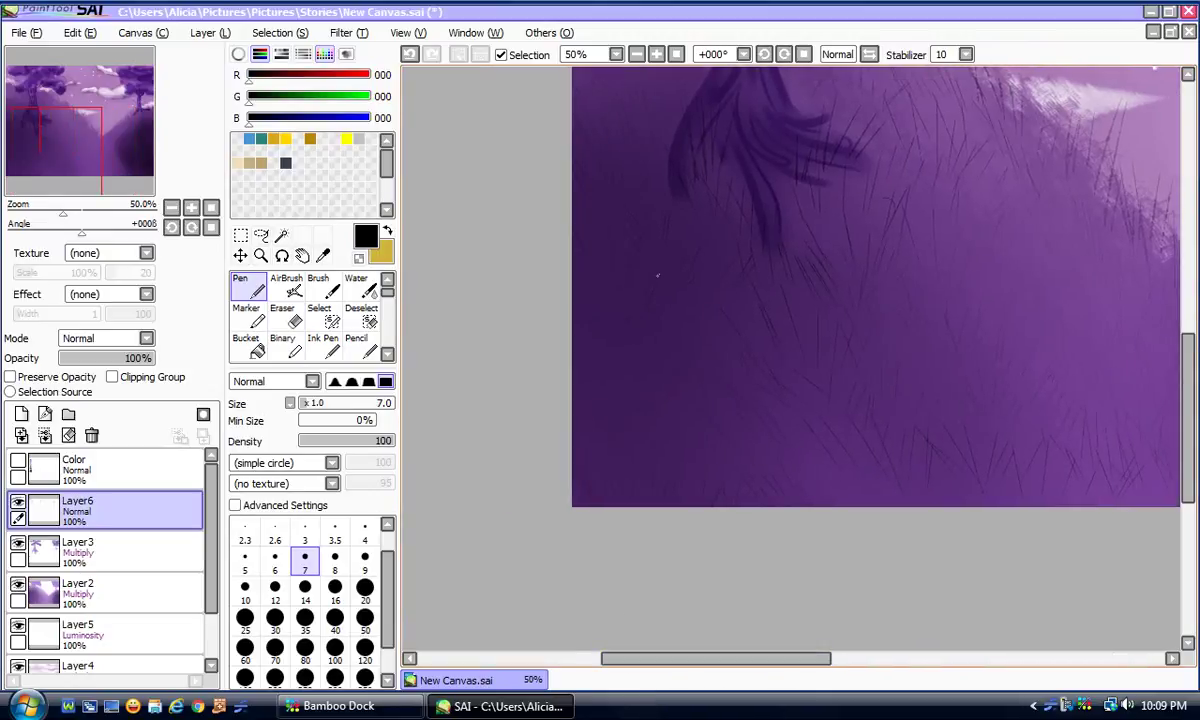
pyautogui.moveTo(648, 296)
pyautogui.mouseDown()
pyautogui.moveTo(692, 282)
pyautogui.moveTo(673, 304)
pyautogui.moveTo(683, 312)
pyautogui.moveTo(749, 320)
pyautogui.moveTo(709, 330)
pyautogui.moveTo(794, 345)
pyautogui.moveTo(732, 349)
pyautogui.moveTo(745, 367)
pyautogui.moveTo(838, 372)
pyautogui.mouseUp()
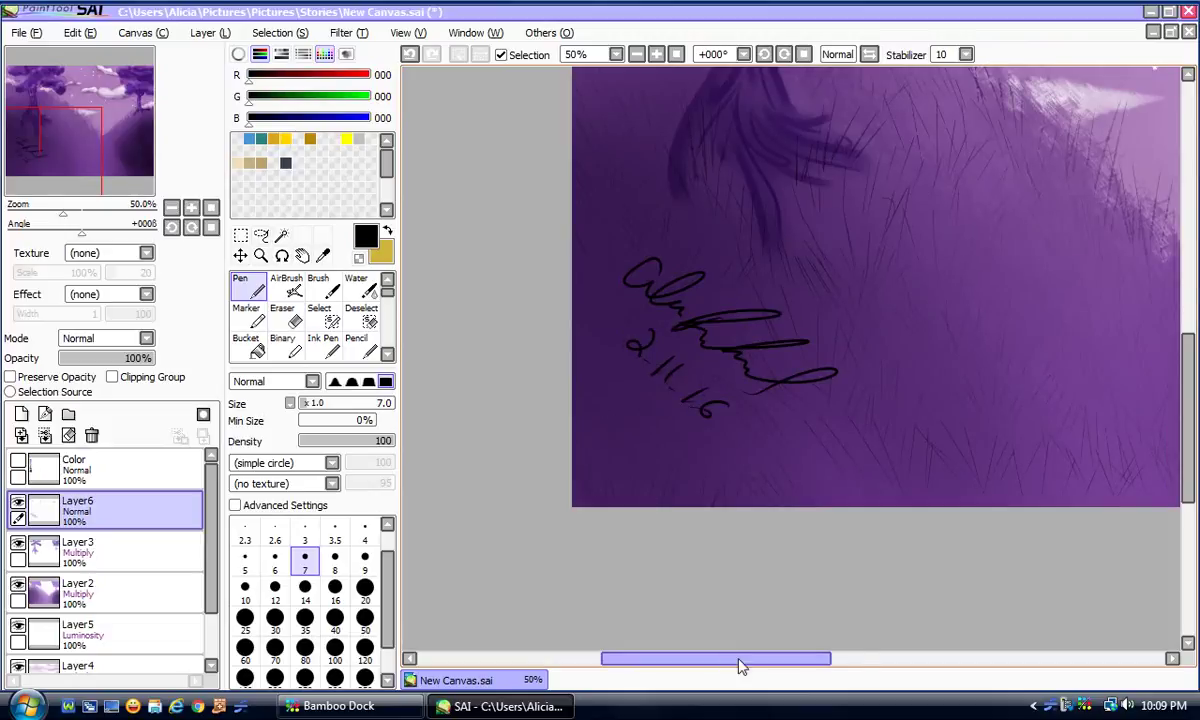
# Step: Handwrite "Thanks for watching" across the lower middle of the hill and draw a small heart after it
pyautogui.moveTo(739, 658); pyautogui.dragTo(799, 658)
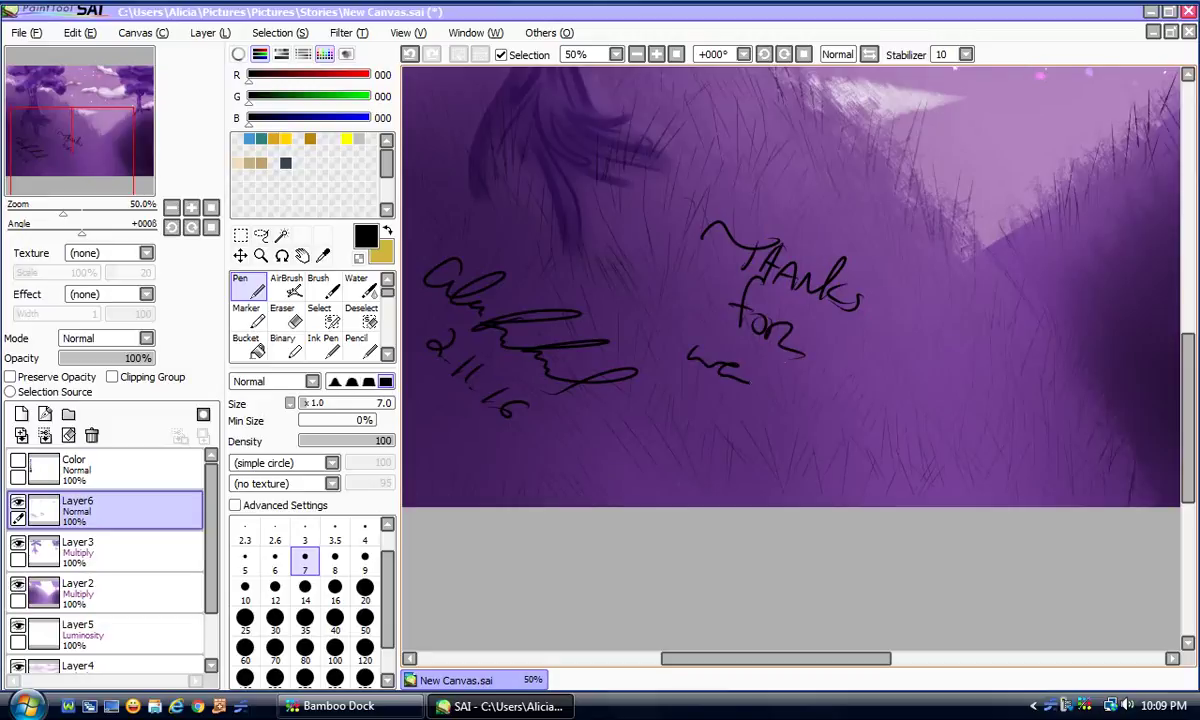
pyautogui.moveTo(783, 357); pyautogui.dragTo(761, 401)
pyautogui.moveTo(762, 383); pyautogui.dragTo(801, 405)
pyautogui.moveTo(830, 377); pyautogui.dragTo(812, 412)
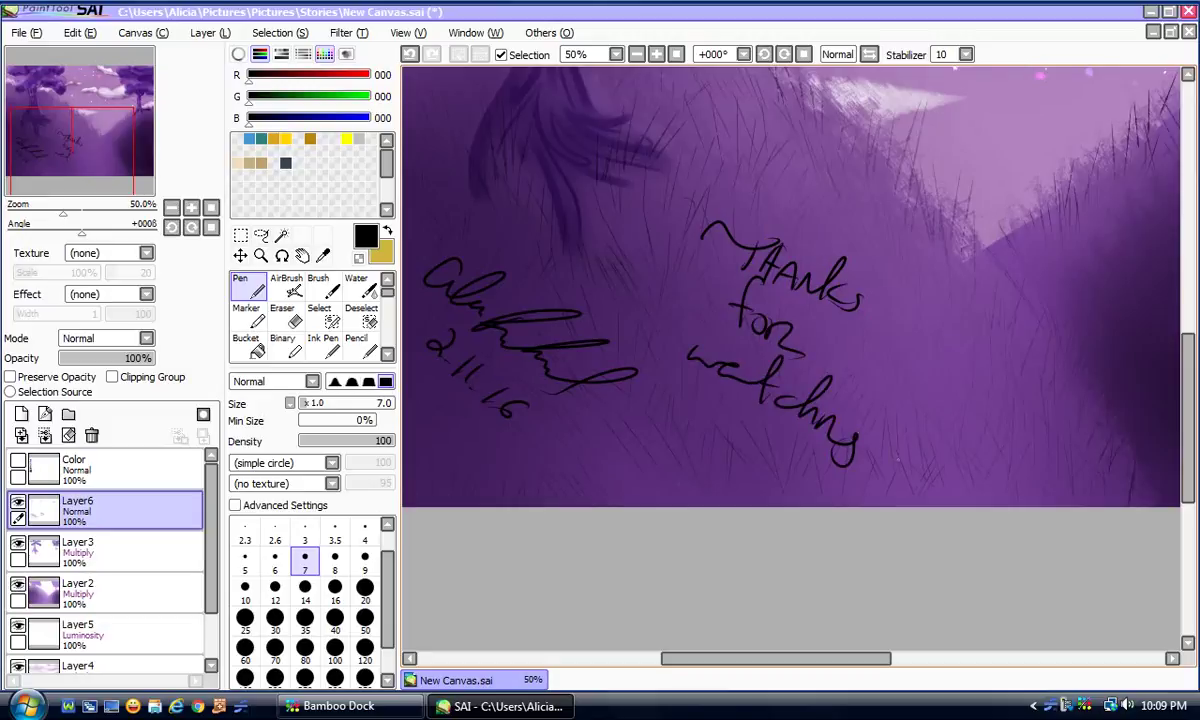
pyautogui.moveTo(909, 428); pyautogui.dragTo(912, 472)
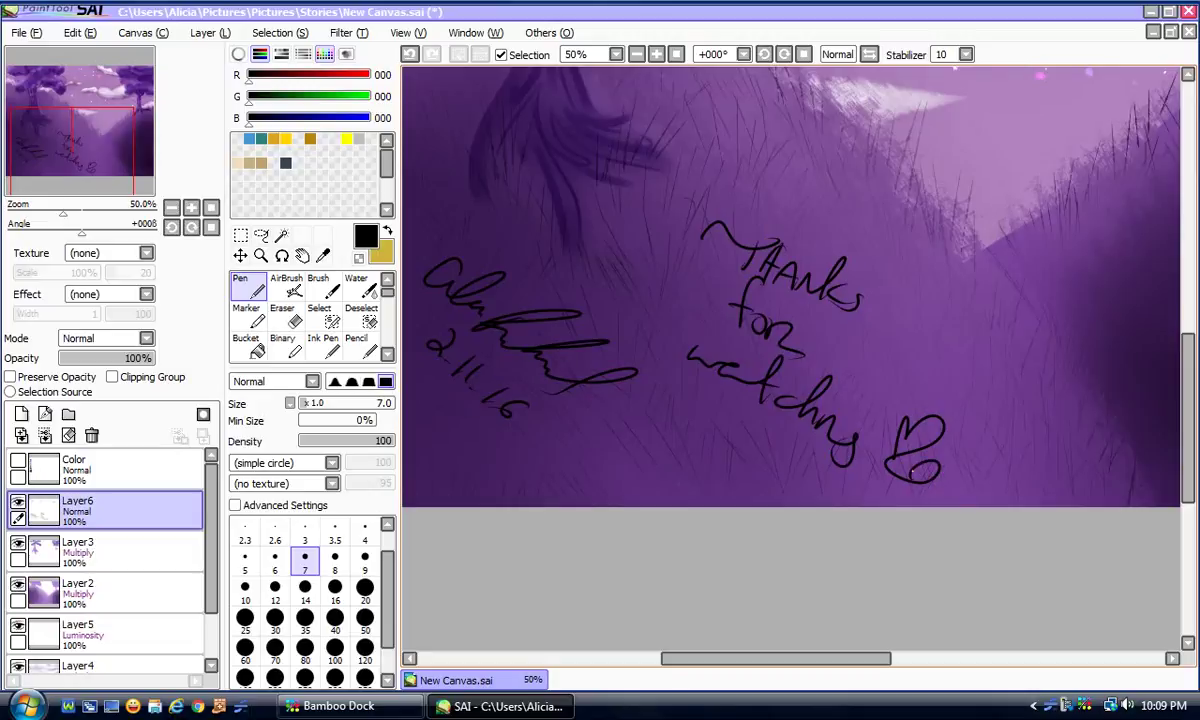